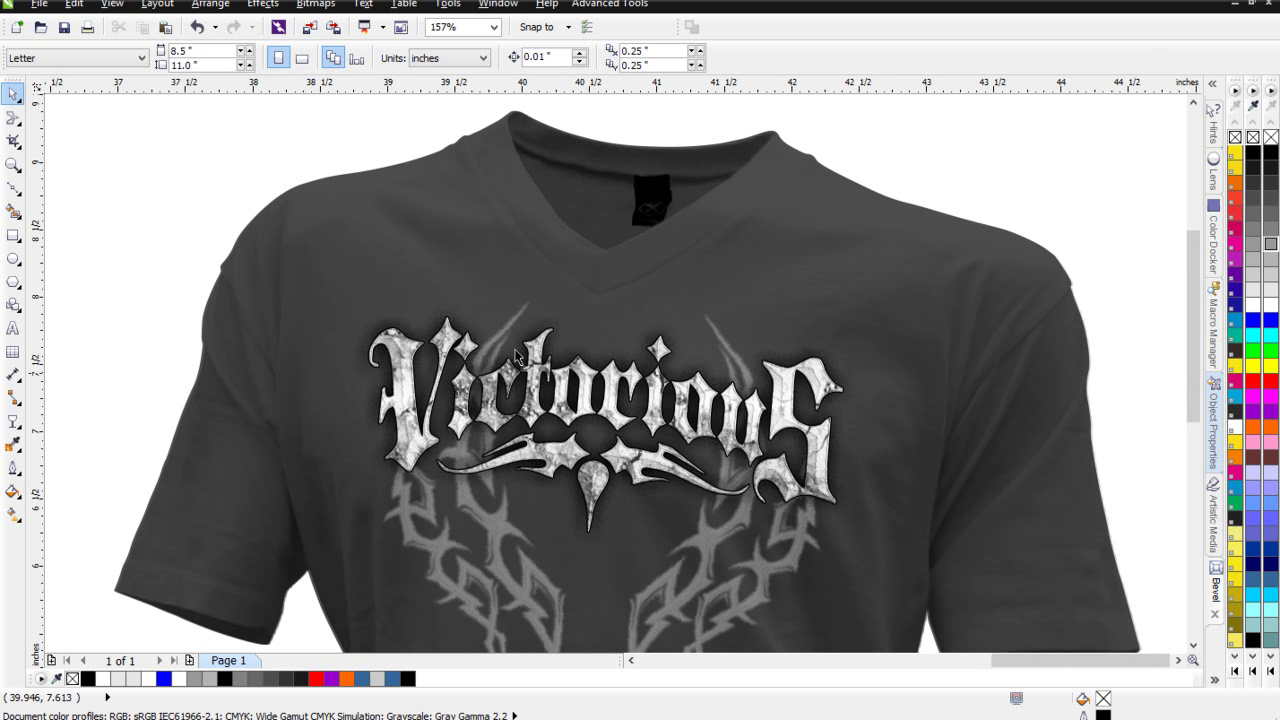
- Add the artistic text "VictoriouS" on the blank letter page
scroll(600, 380, "down", 3)
scroll(620, 412, "down", 1)
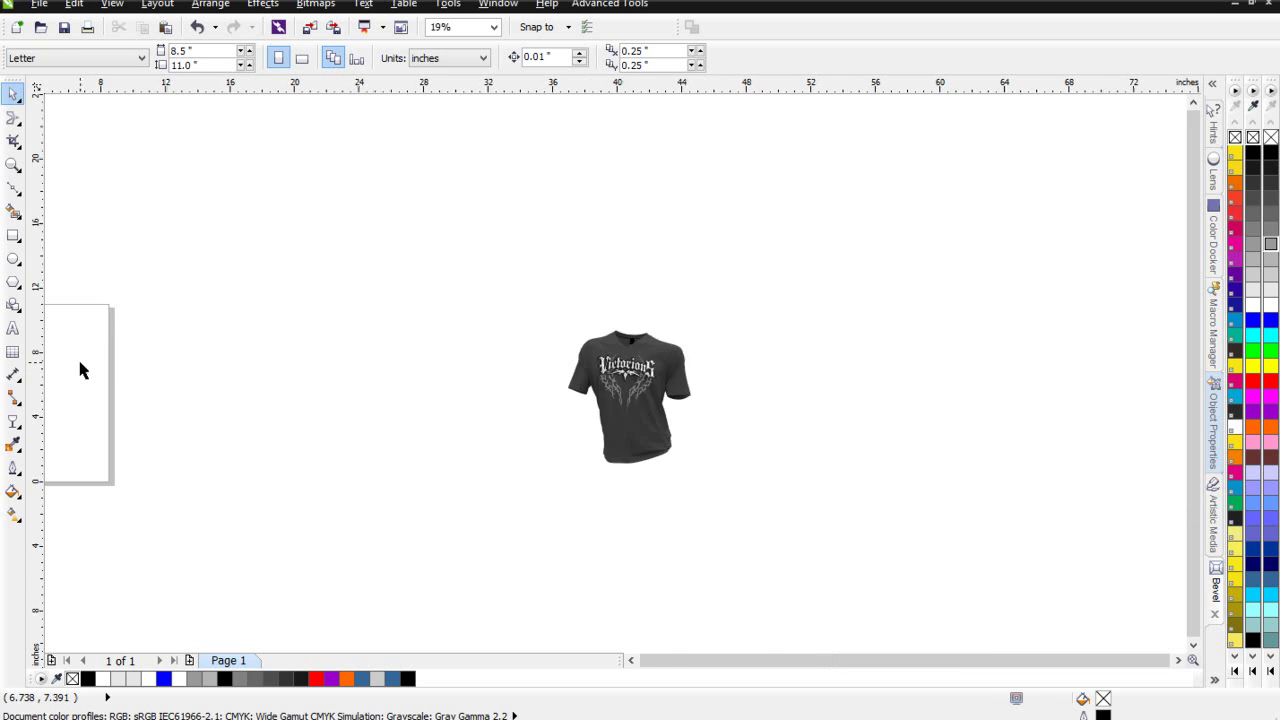
scroll(80, 366, "up", 1)
left_click_drag(80, 366, 608, 386)
scroll(608, 386, "up", 1)
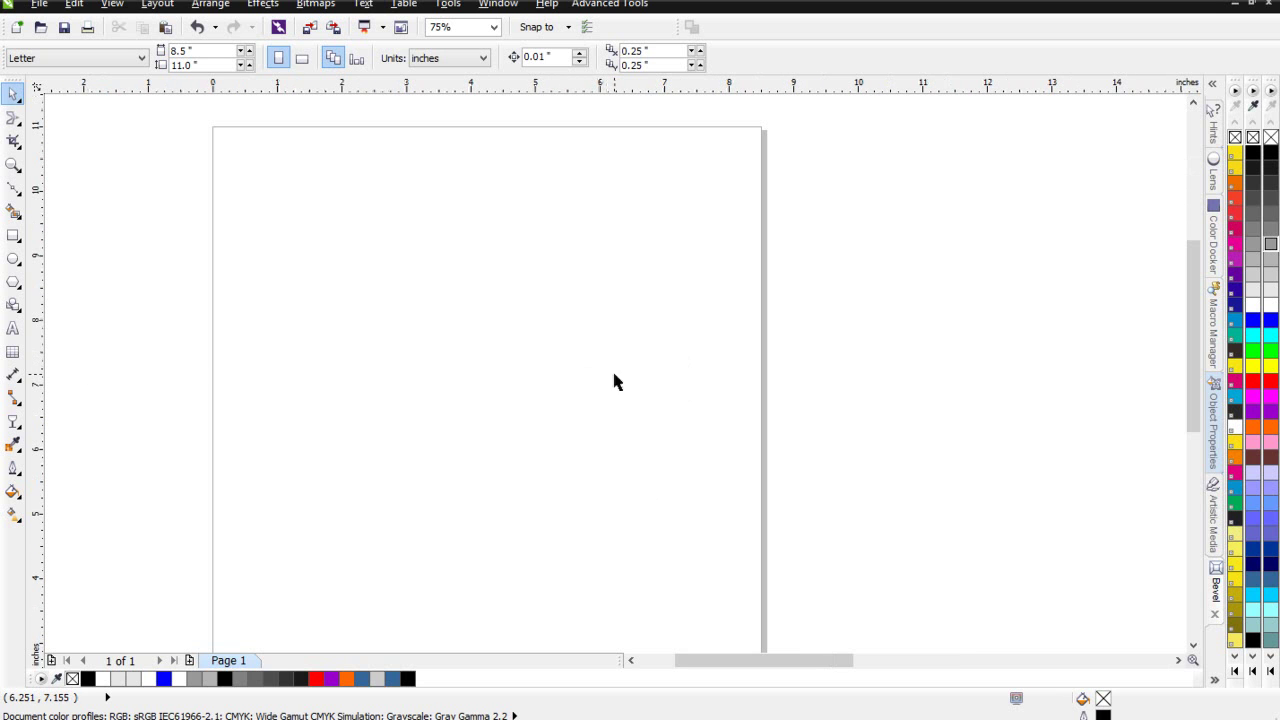
left_click(13, 328)
left_click(296, 346)
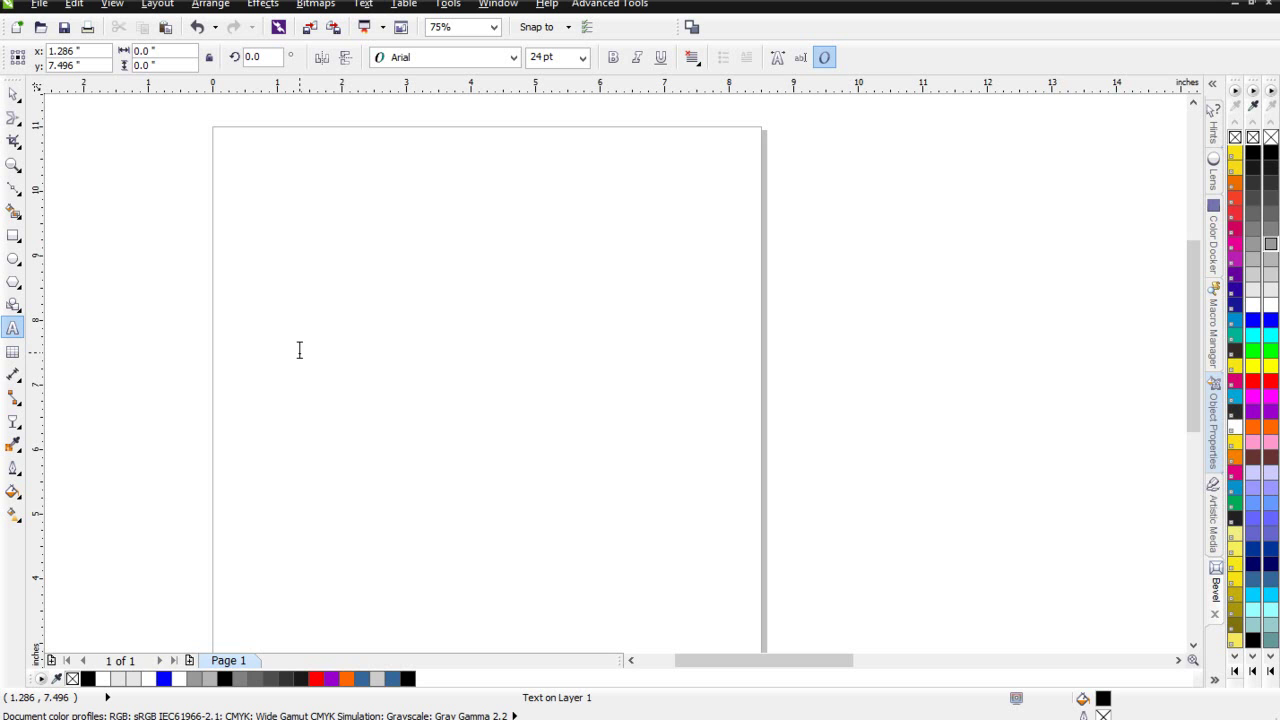
type("V")
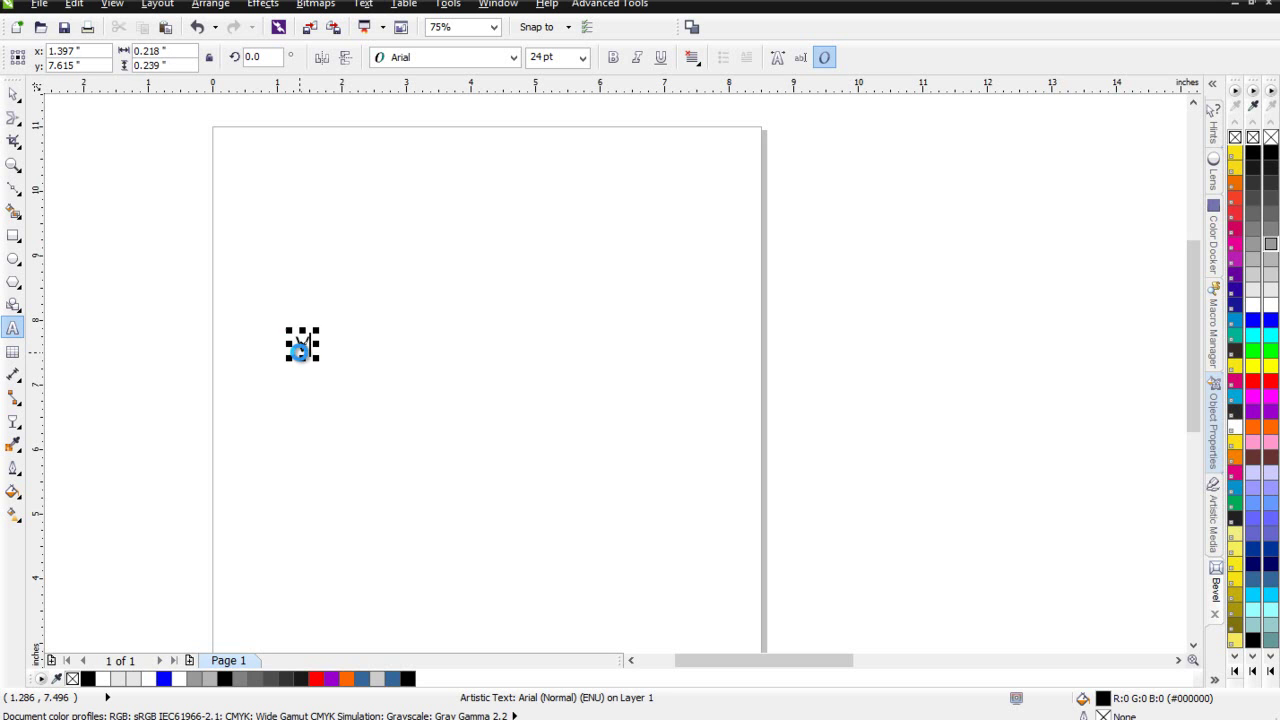
type("ictoriouS")
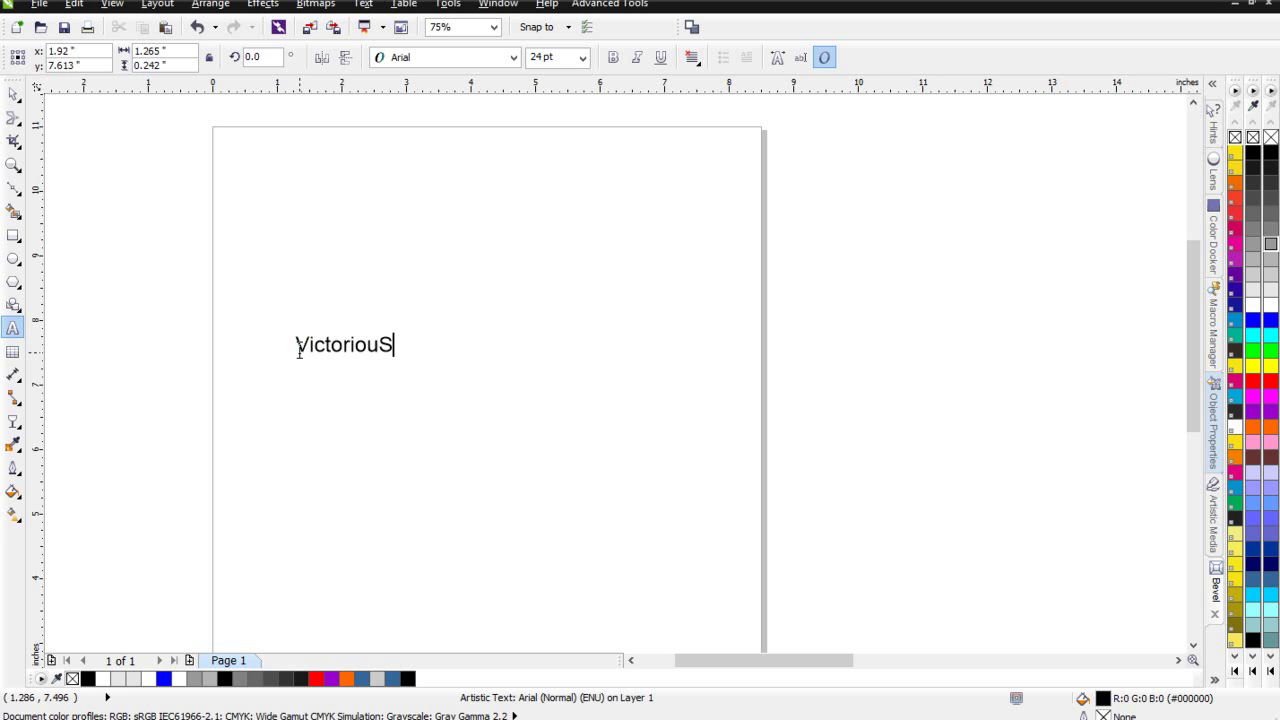
left_click(13, 93)
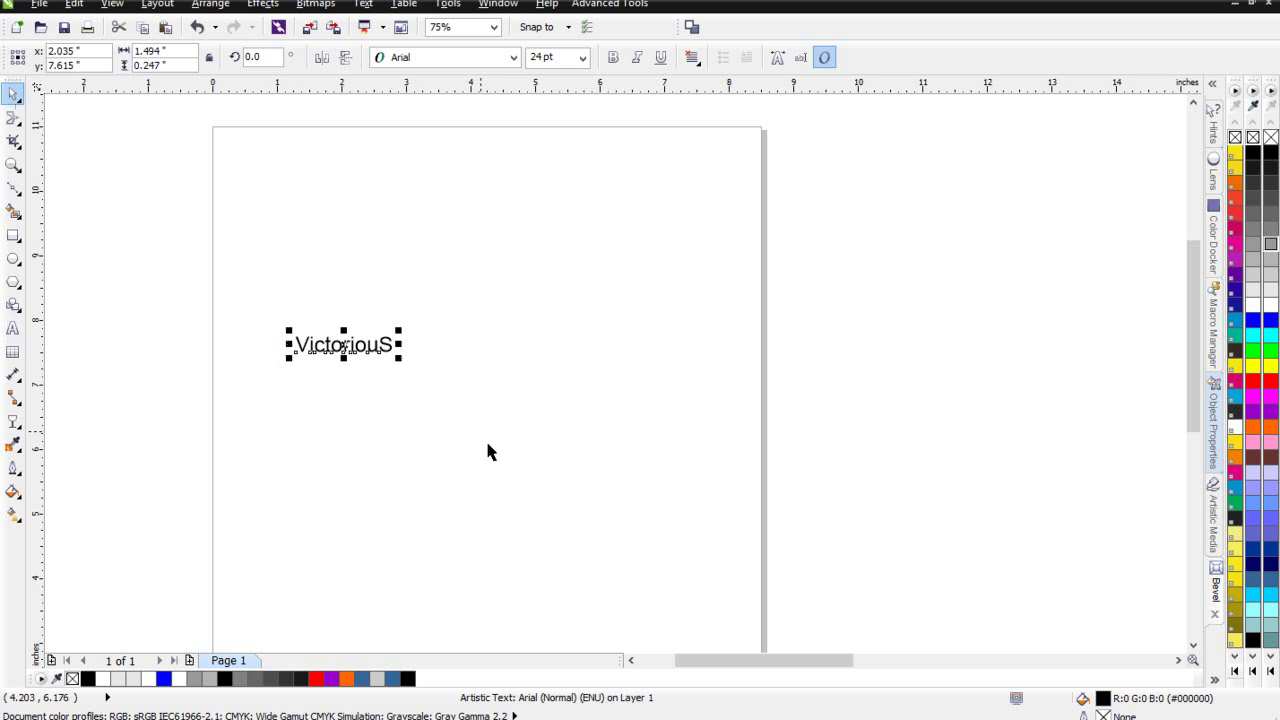
- Enlarge the "VictoriouS" text to about 122 pt and set its font to Portcullion
left_click_drag(399, 357, 716, 530)
left_click_drag(288, 330, 218, 312)
left_click(513, 58)
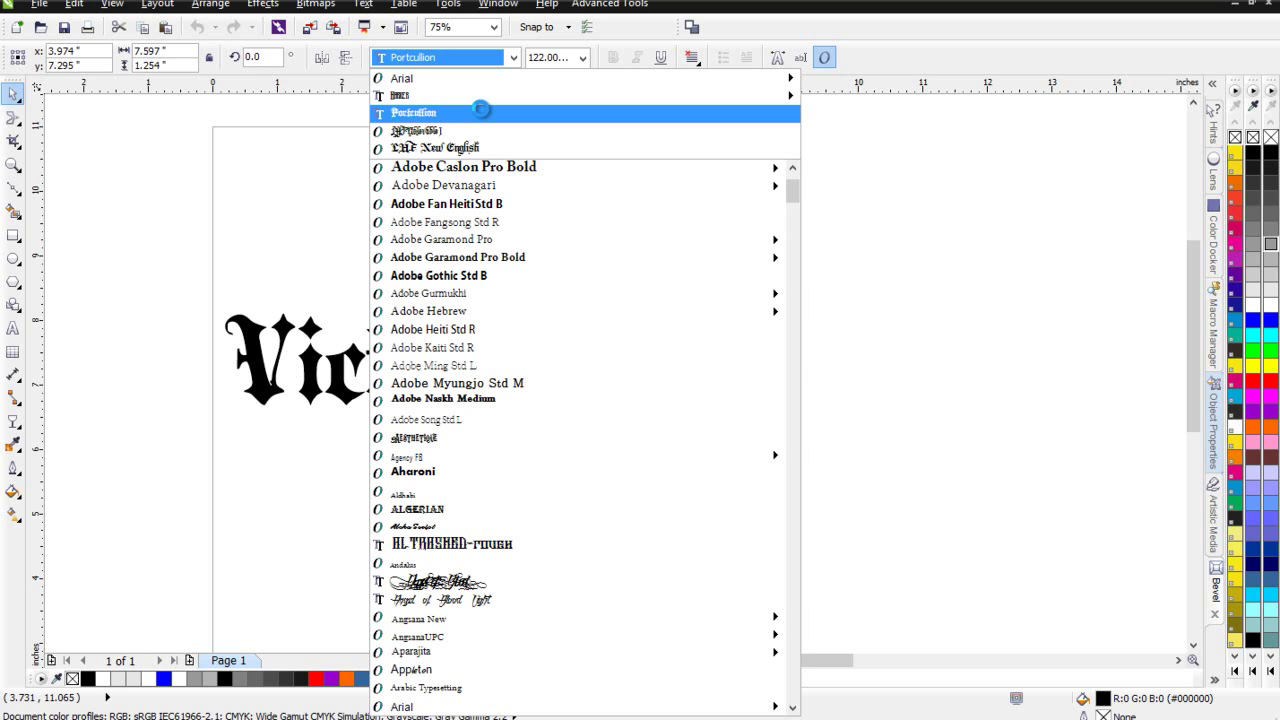
left_click(480, 112)
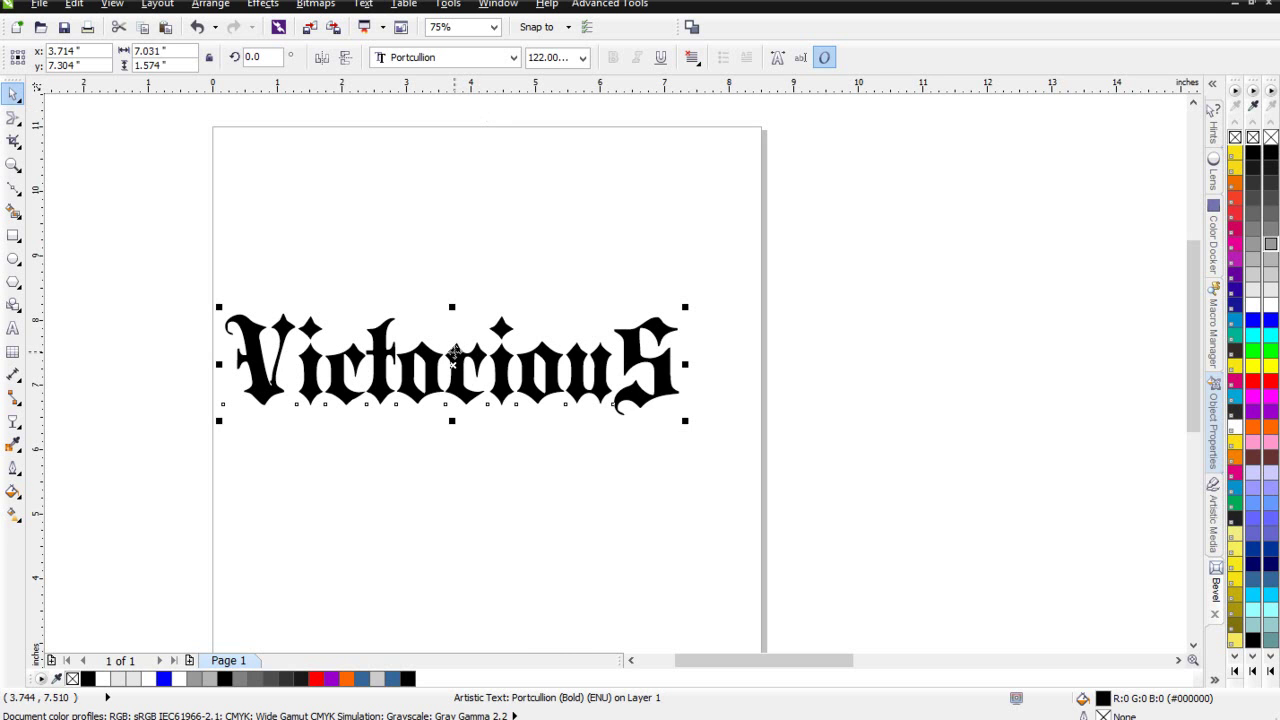
- Convert the lettering to curves and ungroup the resulting objects
right_click(453, 349)
left_click(563, 430)
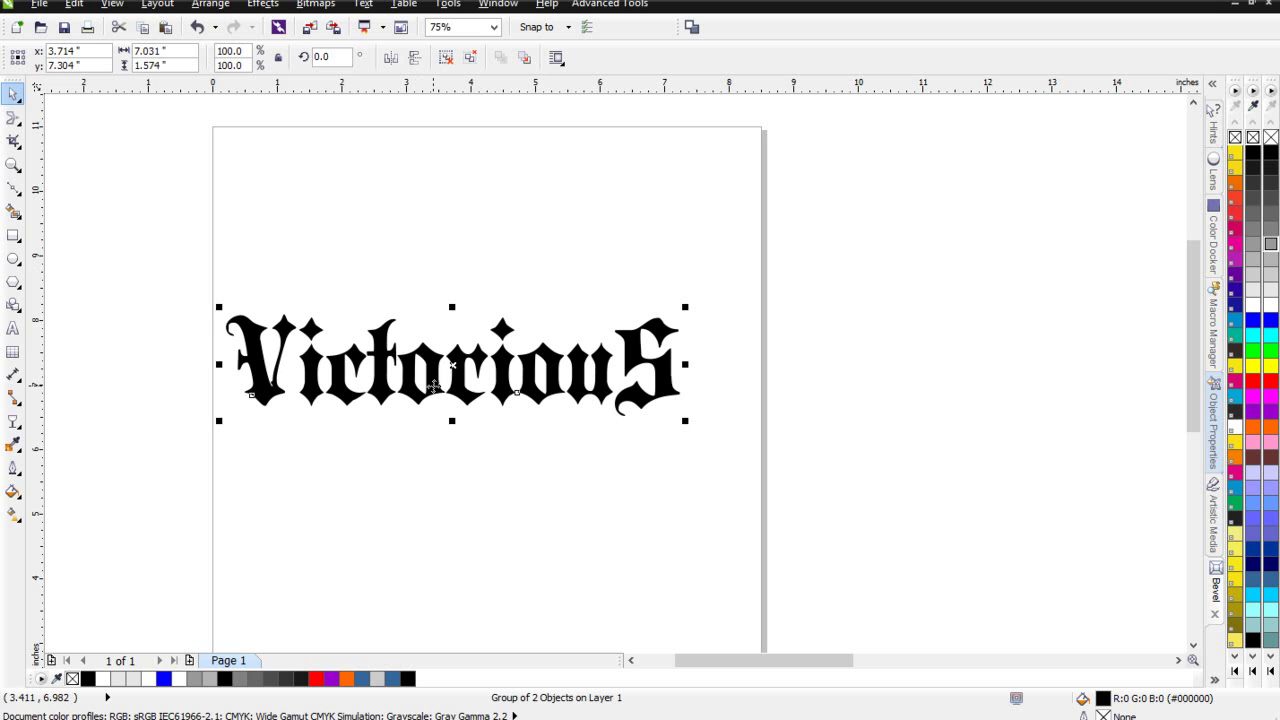
left_click(472, 60)
left_click(357, 443)
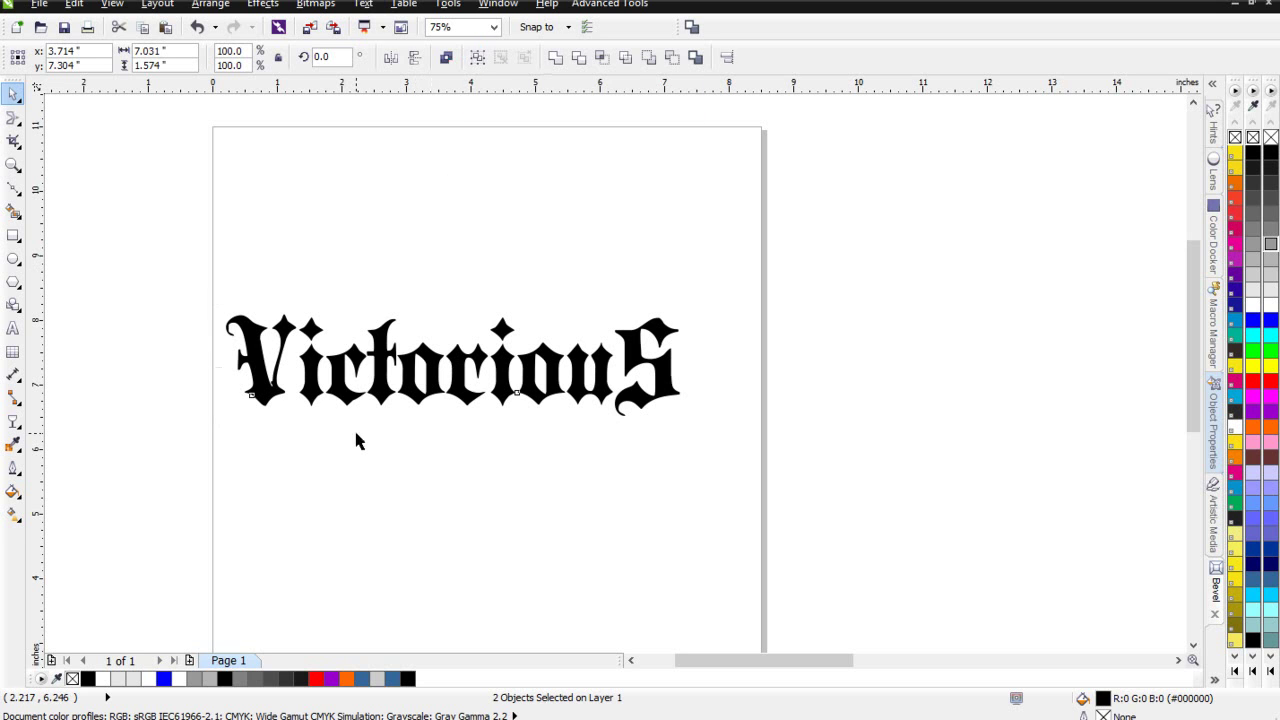
- Break both lettering curves apart into separate shapes
right_click(344, 401)
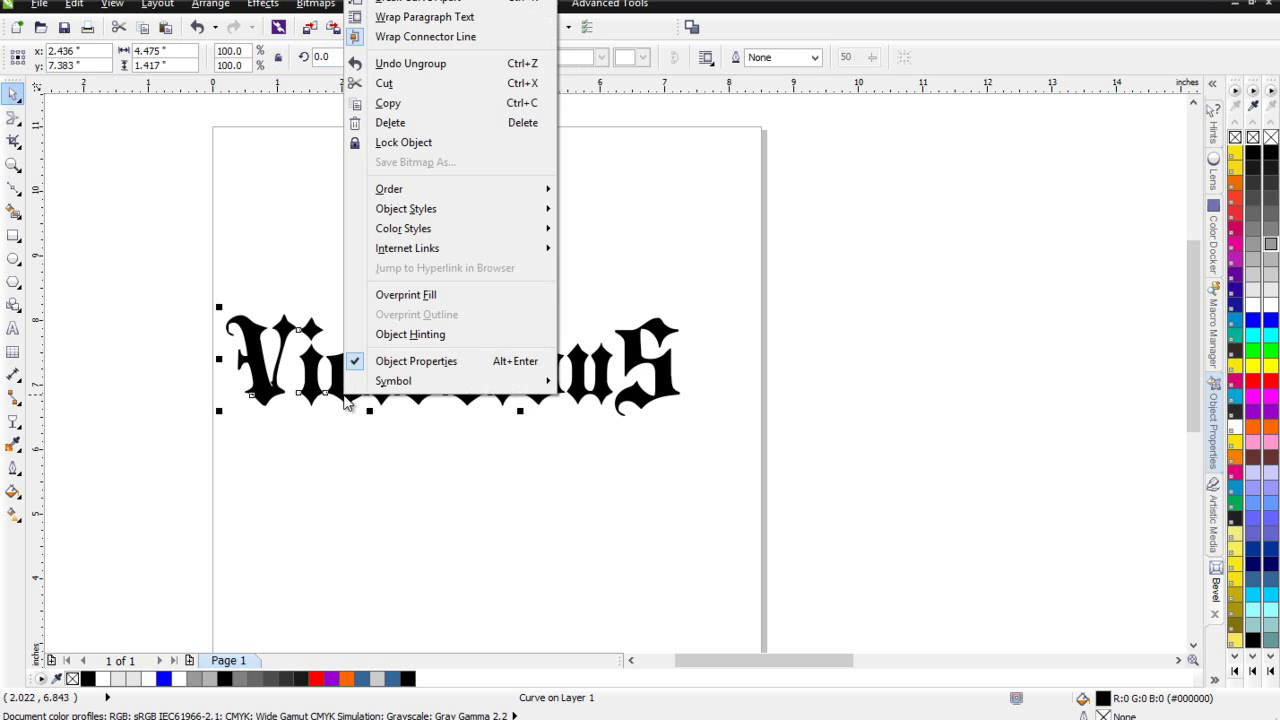
left_click(455, 2)
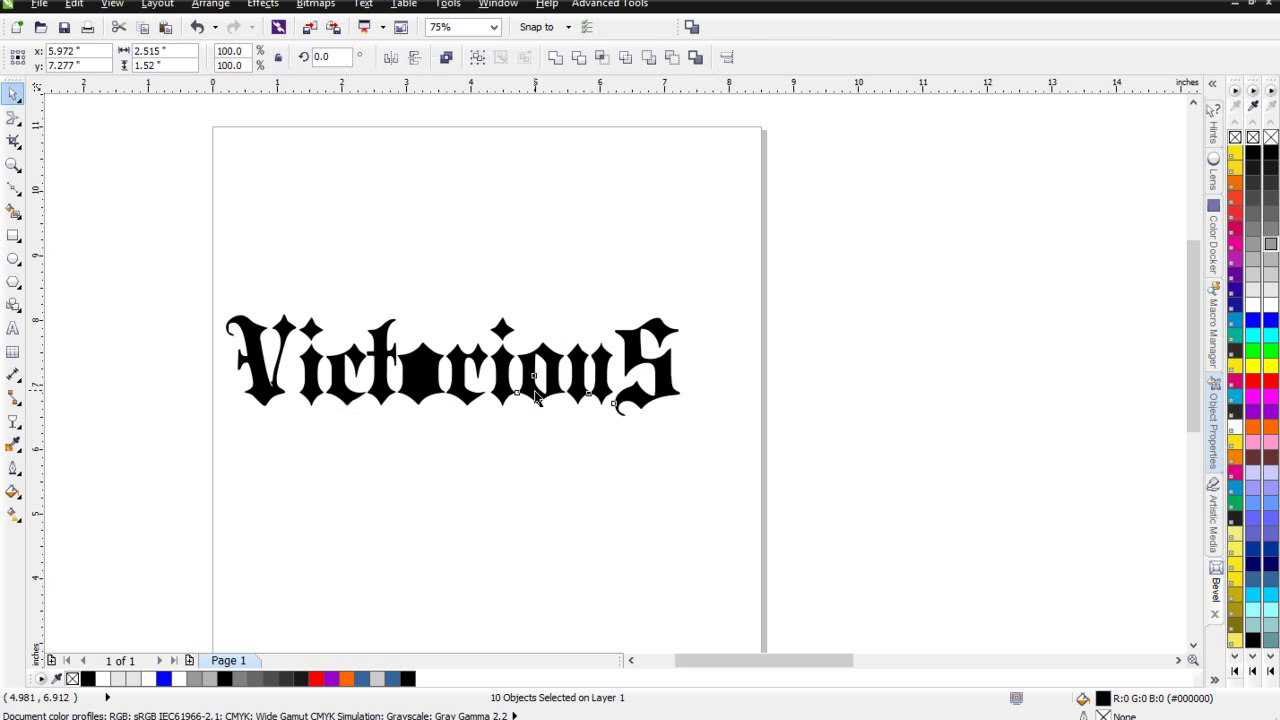
right_click(535, 397)
left_click(665, 3)
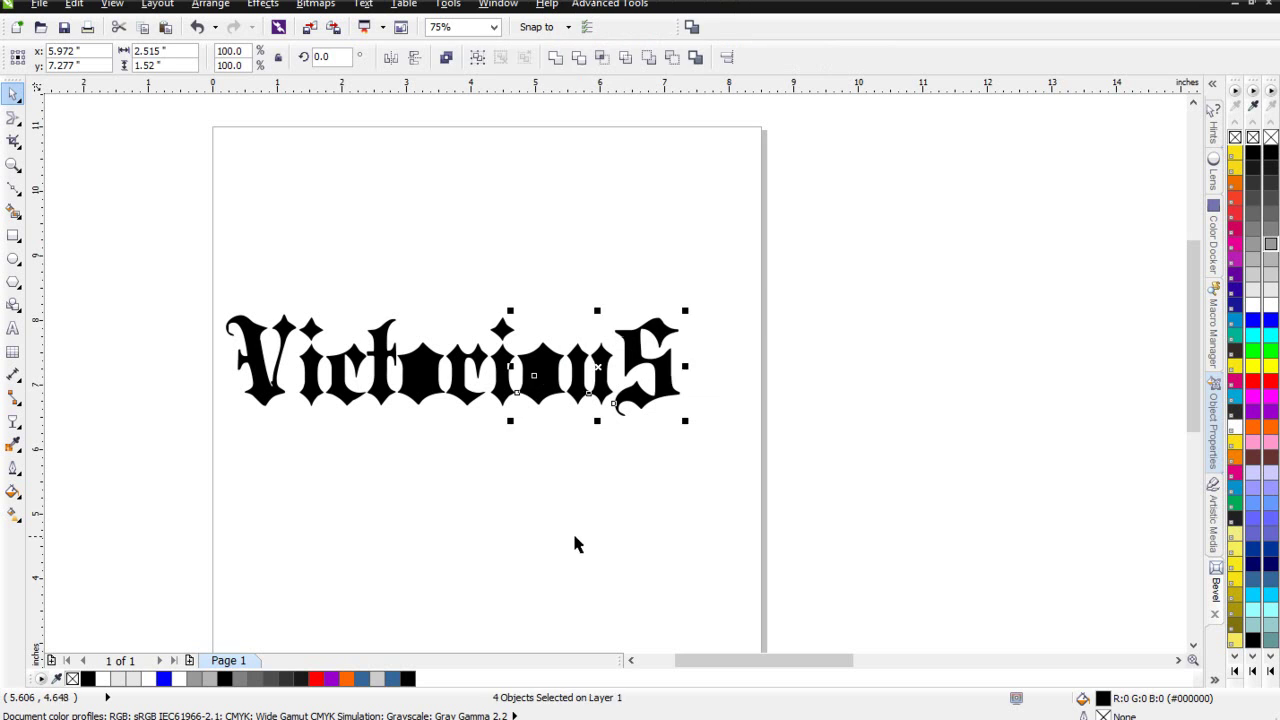
- Combine all the shapes between the V and the S into one curve, restoring the holes in the letters
left_click(575, 543)
left_click_drag(627, 278, 286, 486)
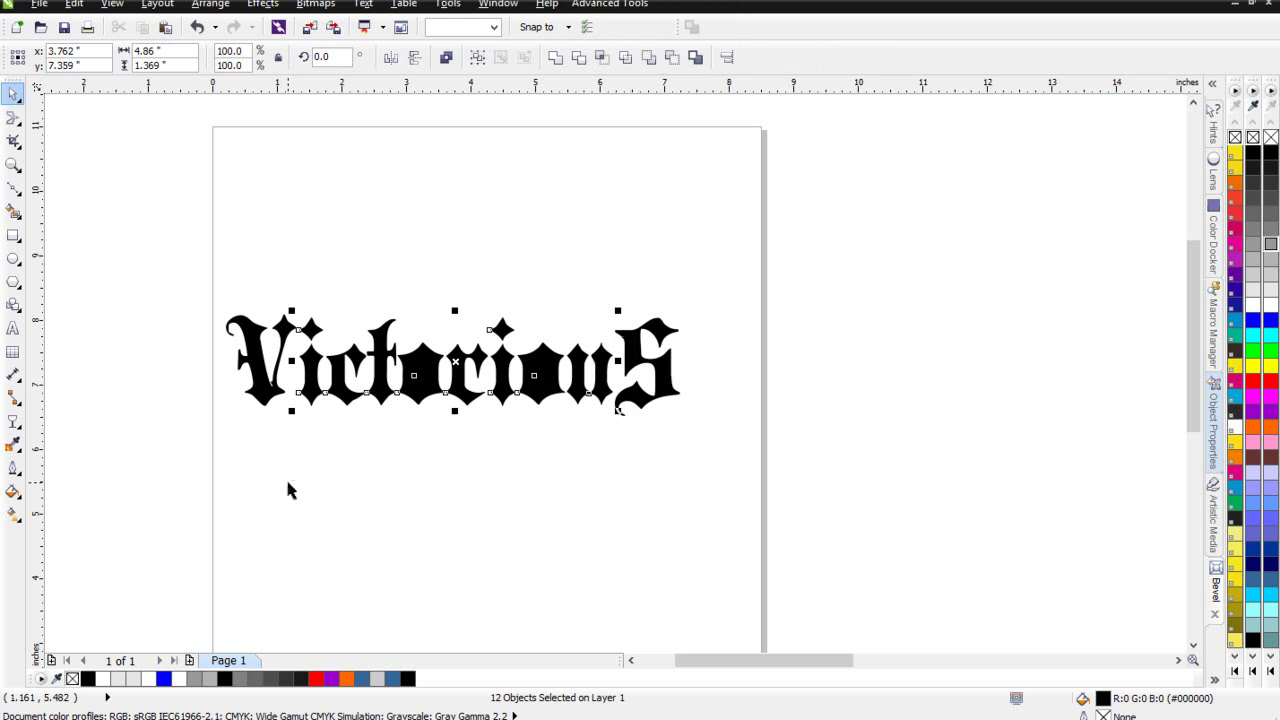
left_click(446, 58)
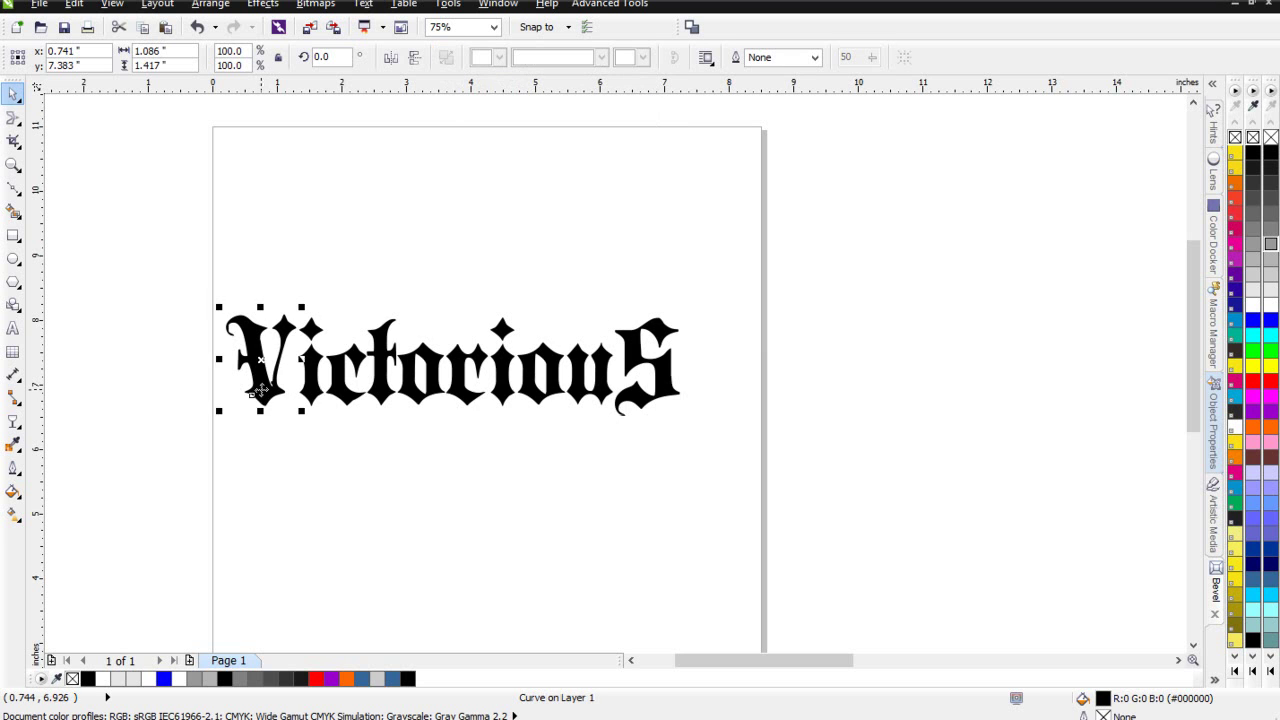
- Delete the nodes forming the bump on the inner edge of the V's thin stroke with the Shape tool
scroll(262, 390, "up", 4)
scroll(644, 373, "up", 2)
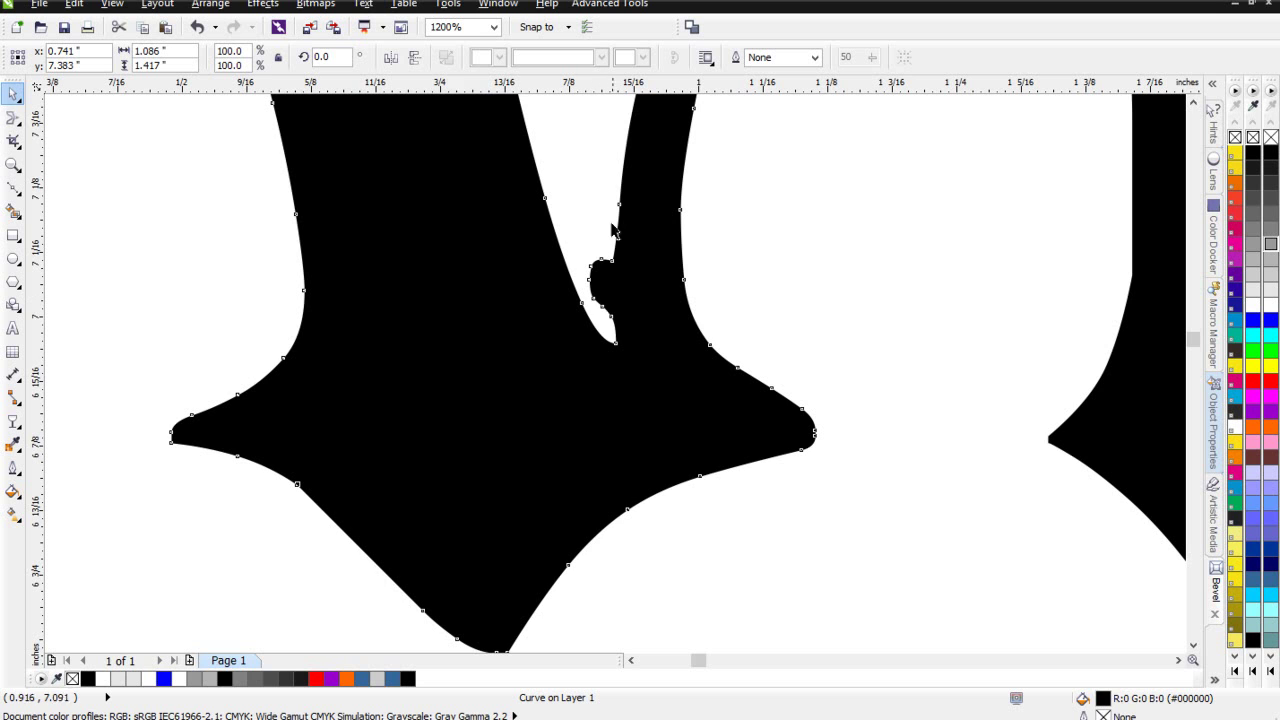
left_click(14, 118)
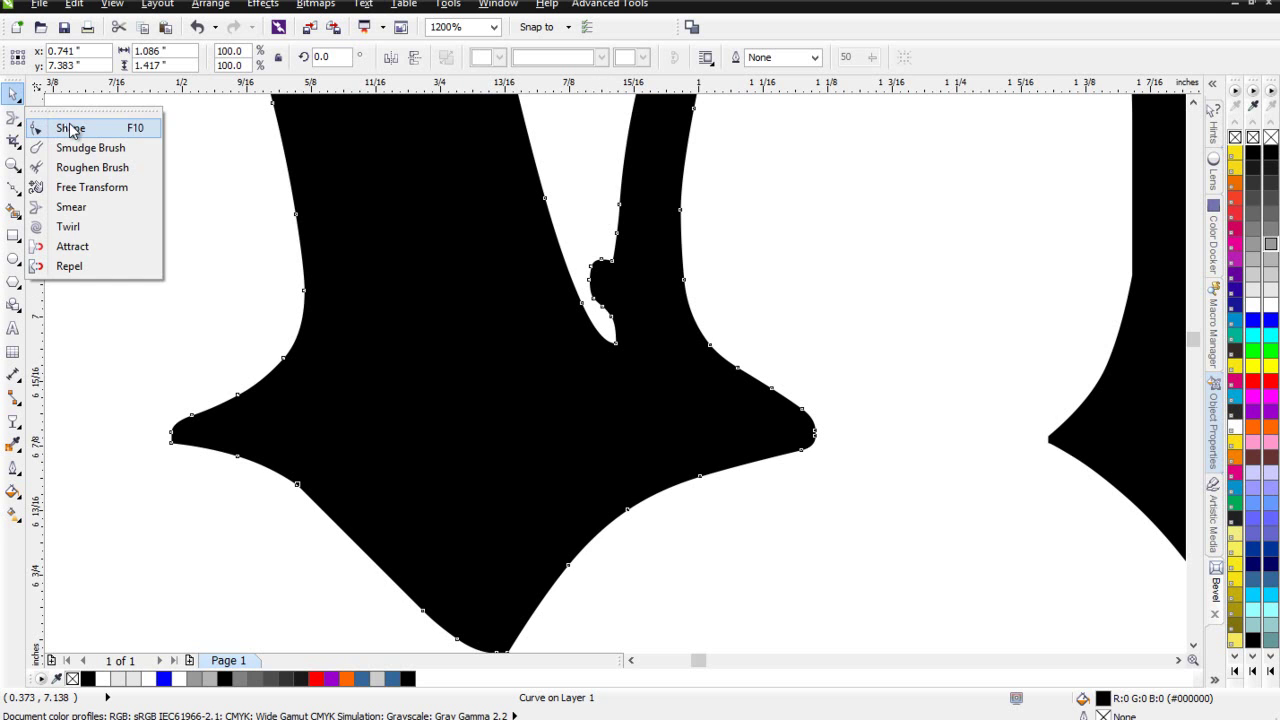
left_click(55, 126)
left_click_drag(577, 167, 655, 342)
key("Delete")
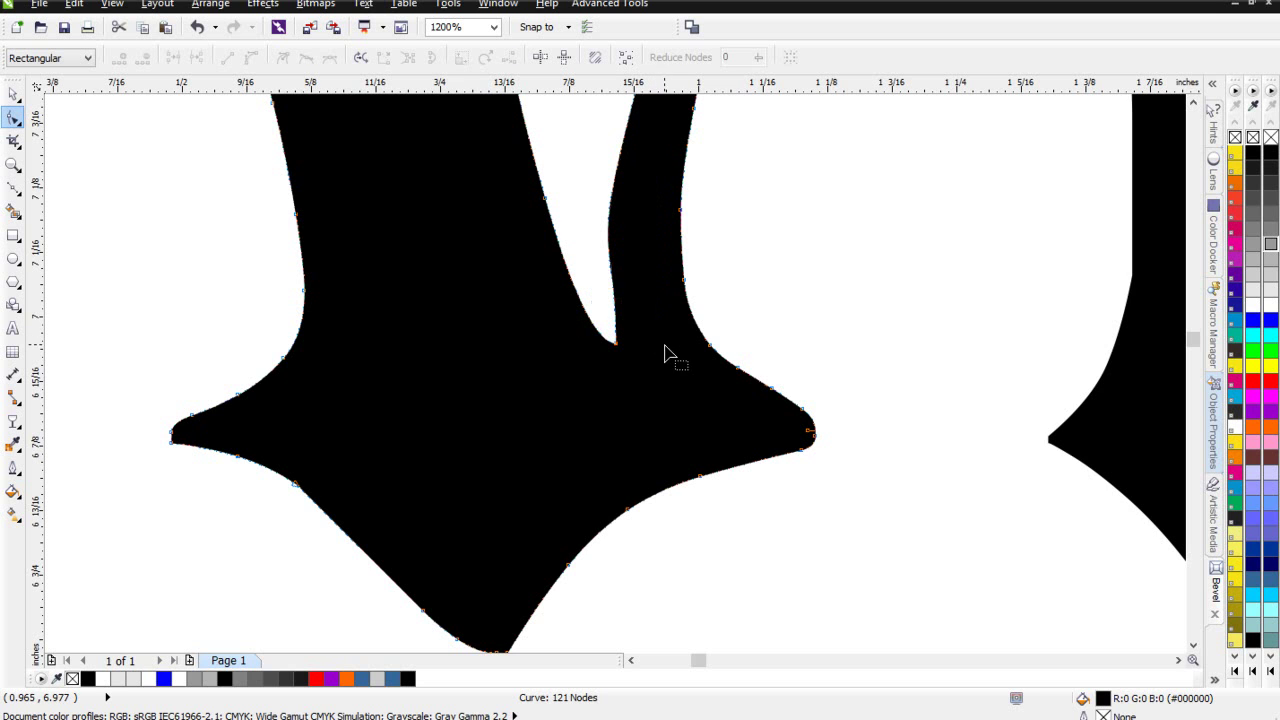
- Straighten the V's inner edge by shortening the upward curve handle of the node at the bottom of its notch
left_click(616, 344)
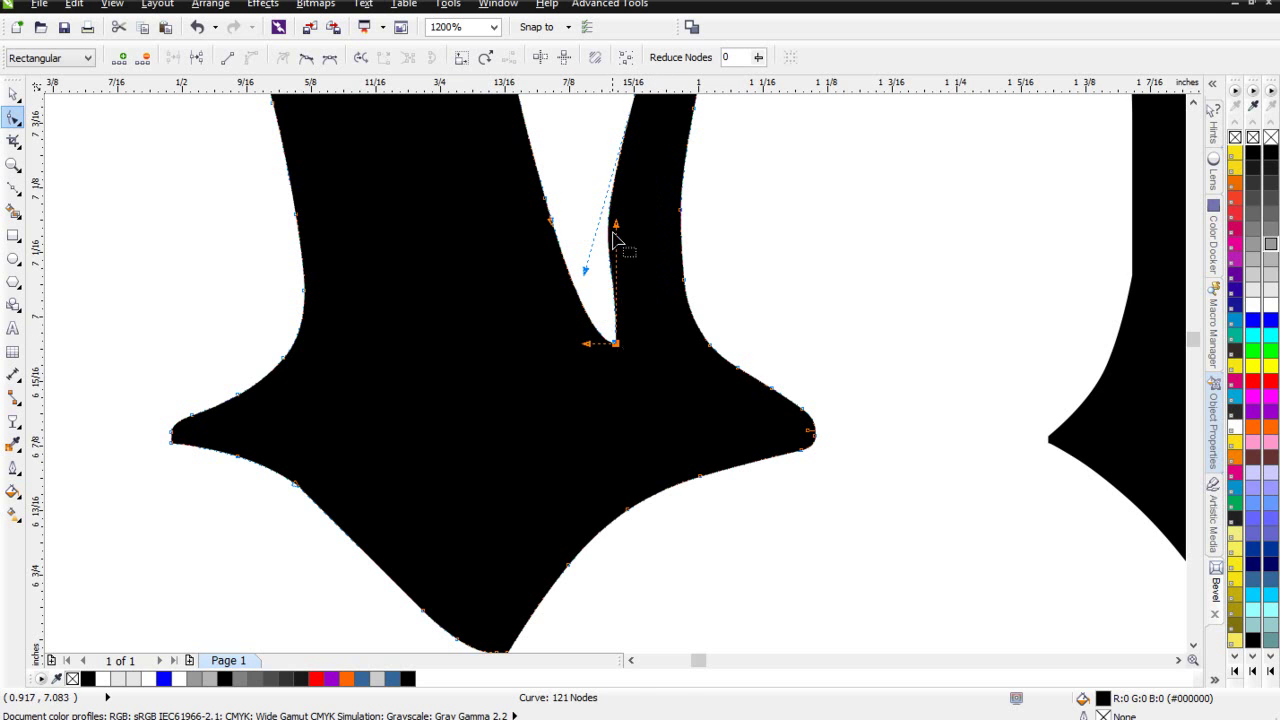
left_click_drag(616, 226, 616, 328)
scroll(645, 370, "down", 5)
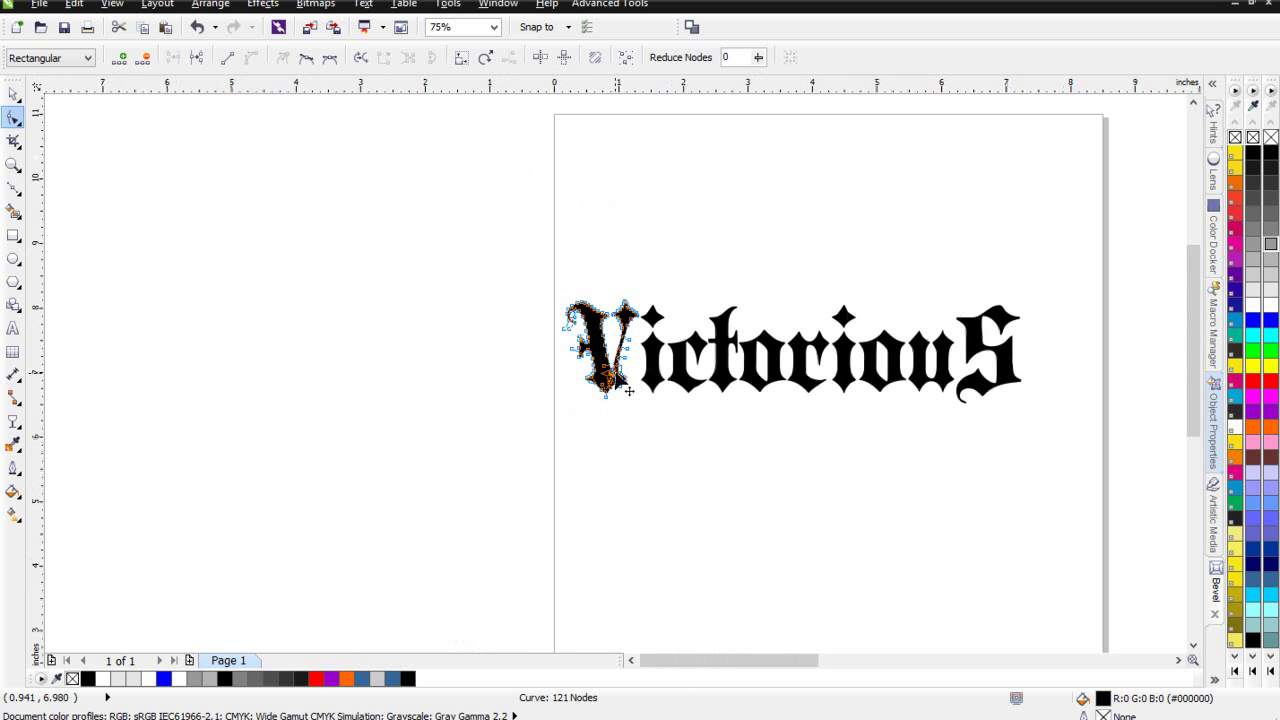
scroll(783, 372, "up", 1)
left_click(13, 94)
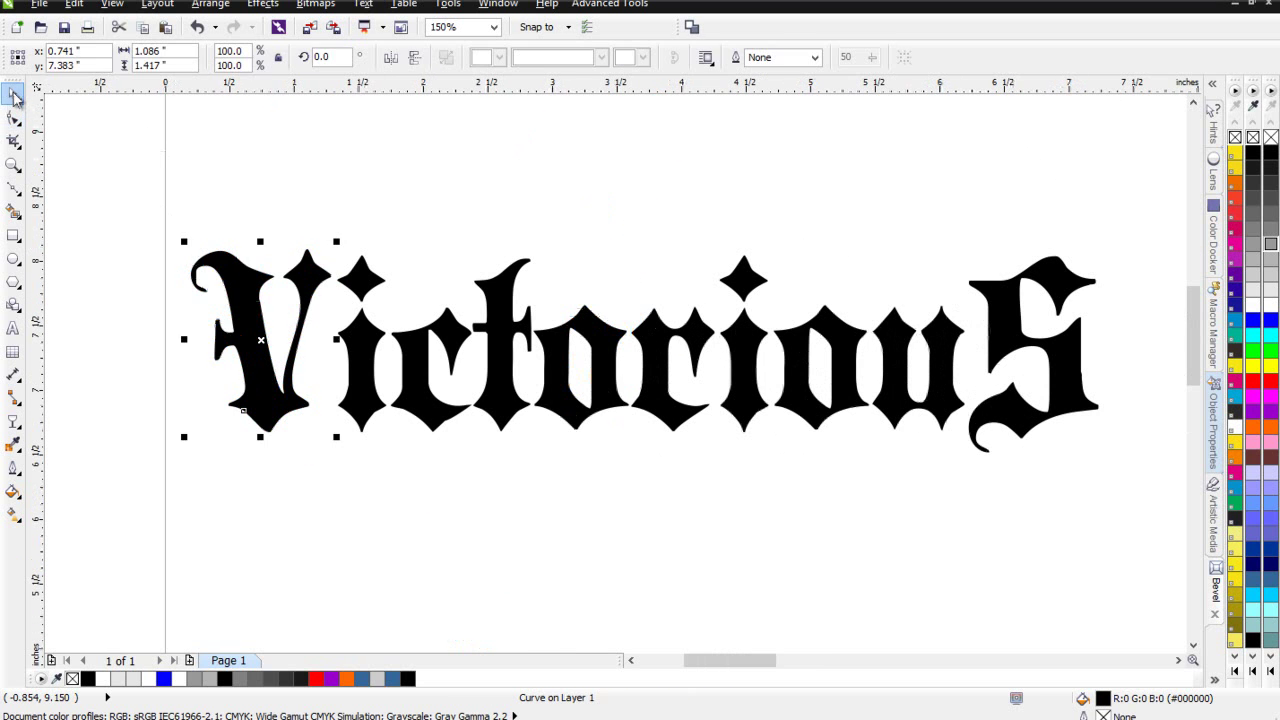
- Enlarge the V and the S to about 119% and reposition them beside the middle letters
scroll(592, 408, "down", 1)
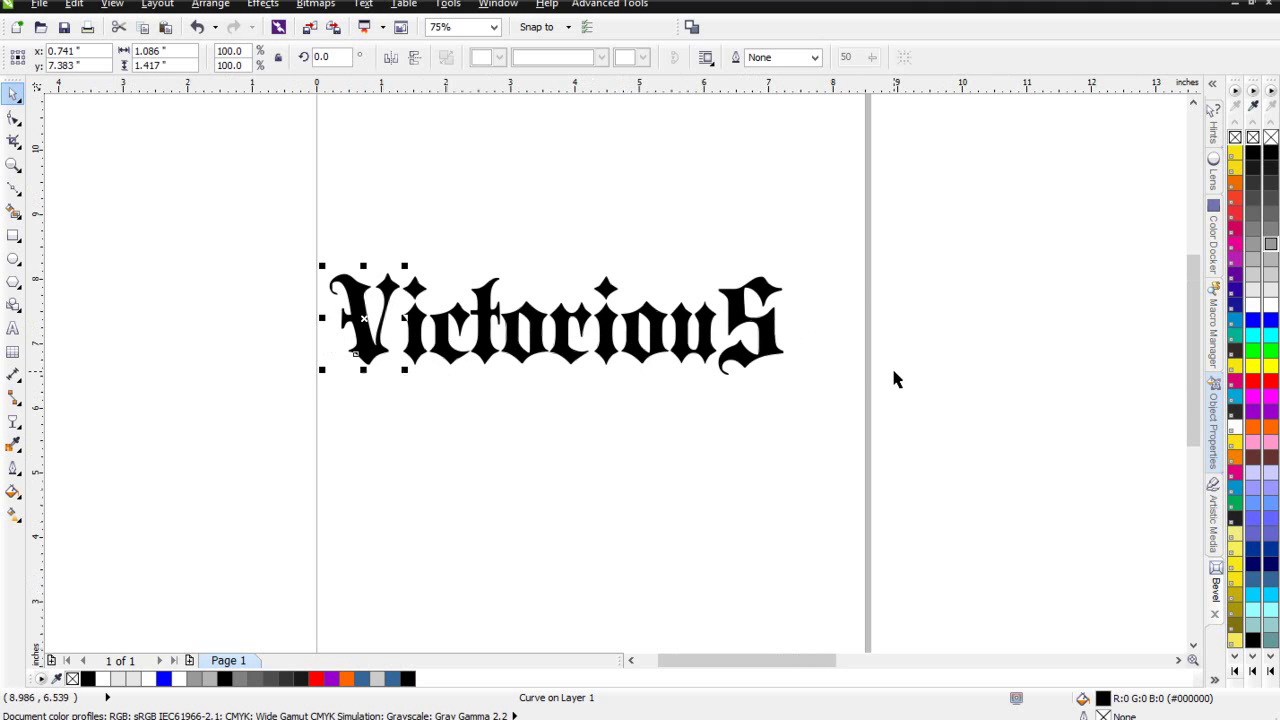
left_click(768, 346, "shift")
left_click_drag(789, 383, 871, 486)
left_click(658, 442)
left_click(820, 383)
left_click_drag(820, 383, 742, 366)
left_click_drag(380, 357, 369, 348)
left_click(420, 434)
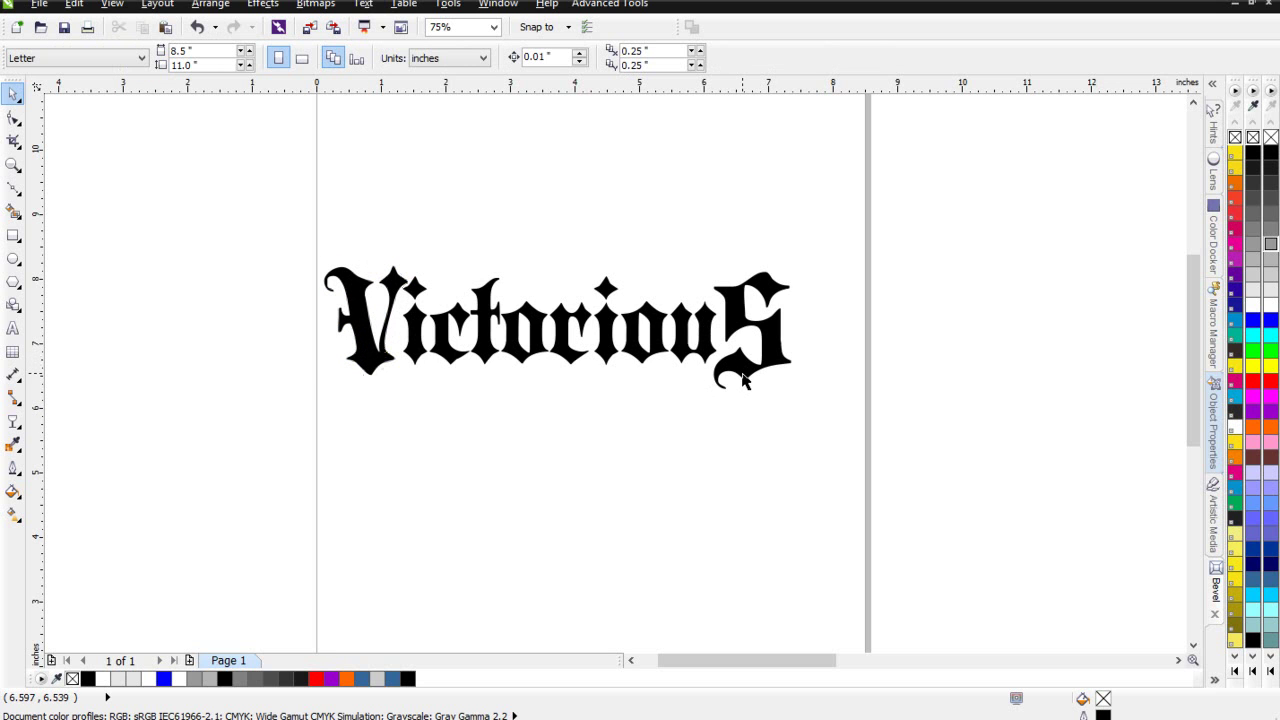
- Move the S closer to the u and align the tops of the S and the V
left_click_drag(742, 380, 734, 373)
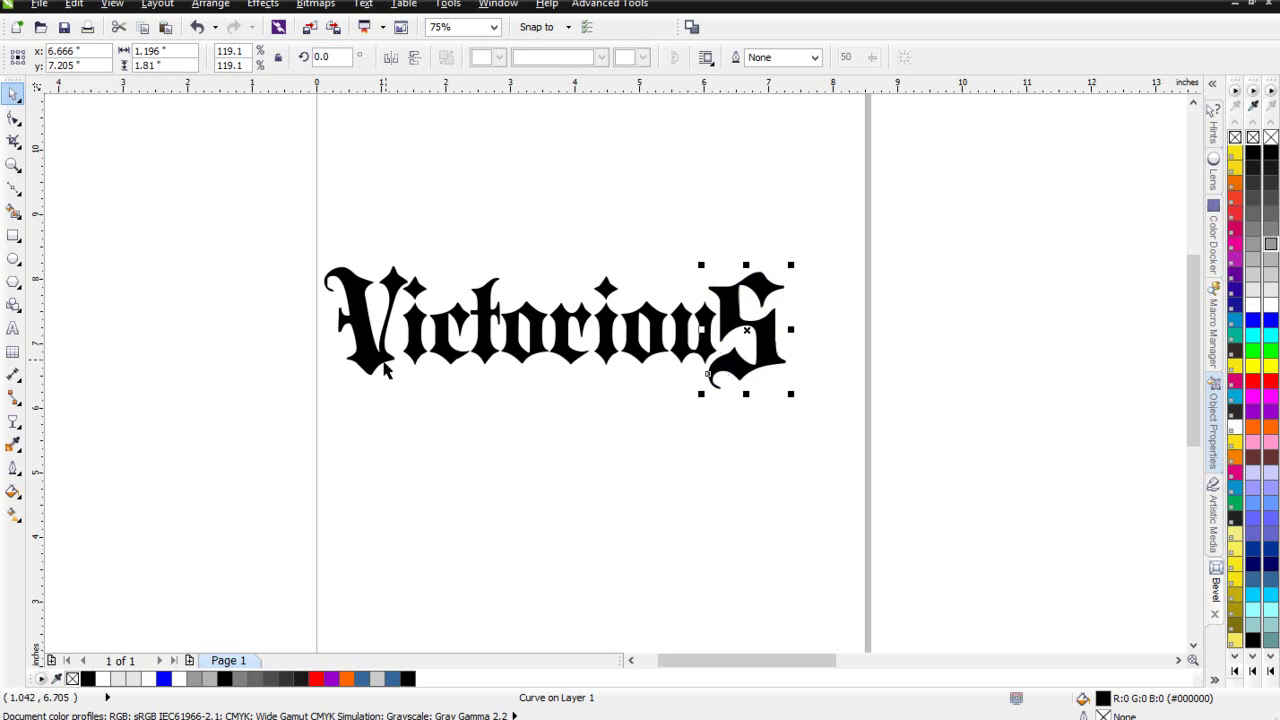
left_click(374, 358, "shift")
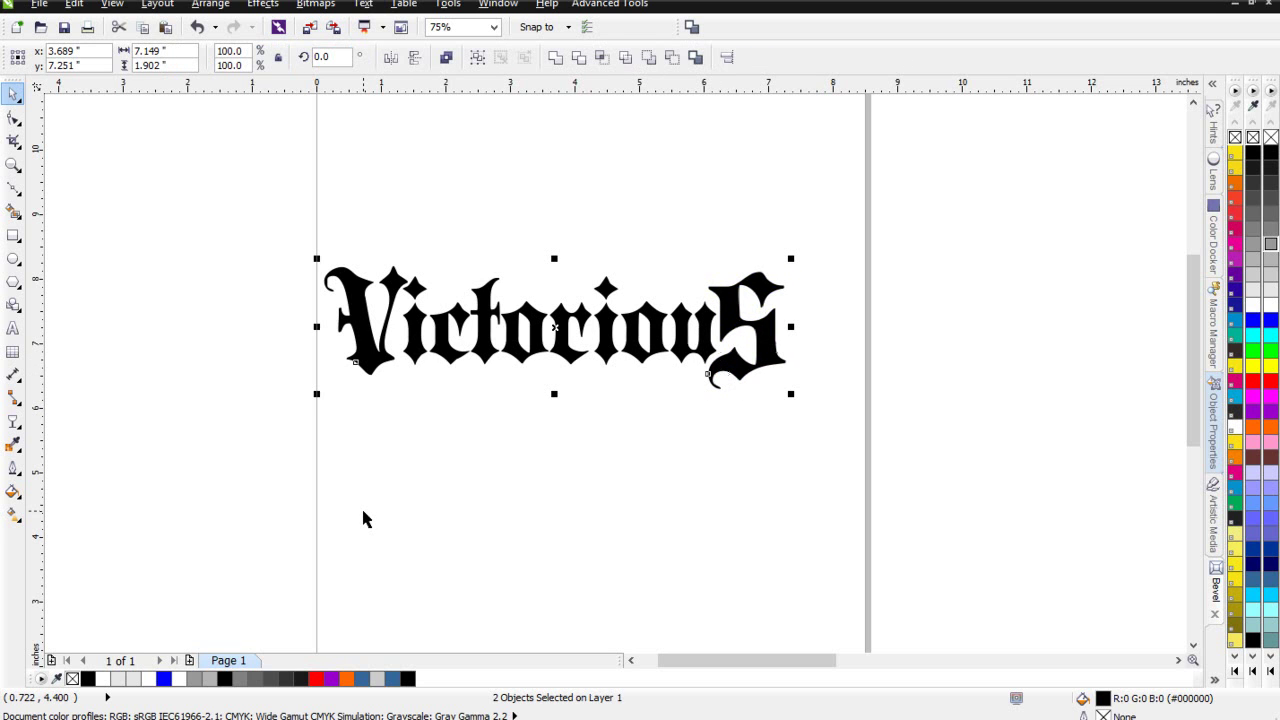
key("c")
left_click(543, 503)
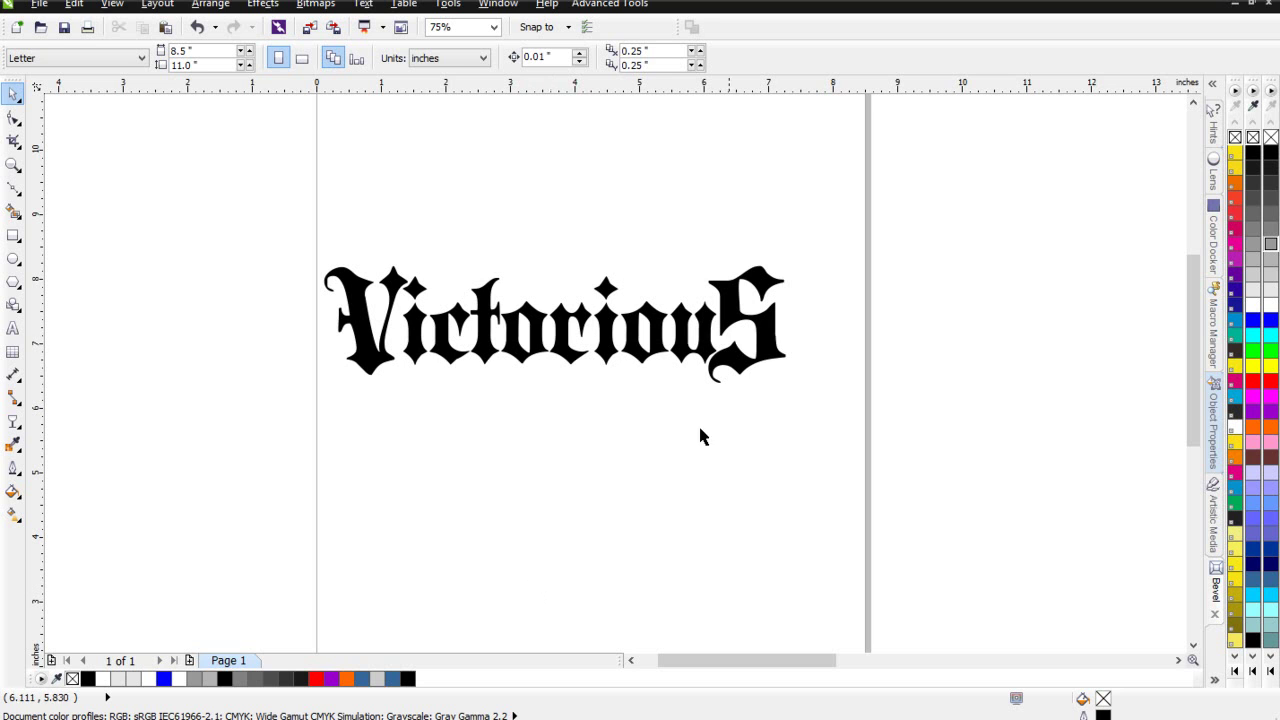
- Shift the V and the S slightly outward from the middle letters, and lower both by 0.07 inches
left_click(356, 333)
left_click_drag(722, 370, 729, 370)
left_click(365, 355, "shift")
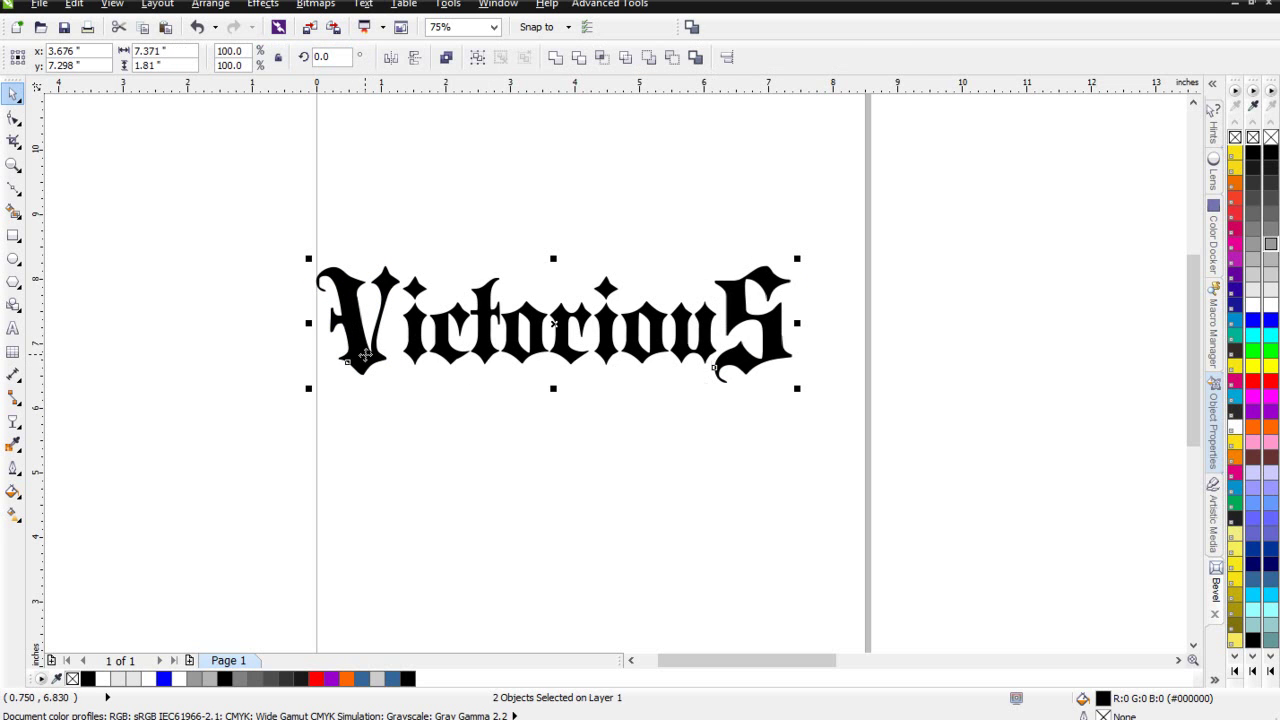
key("Down")
key("Down")
key("Down")
key("Down")
key("Down")
key("Down")
key("Down")
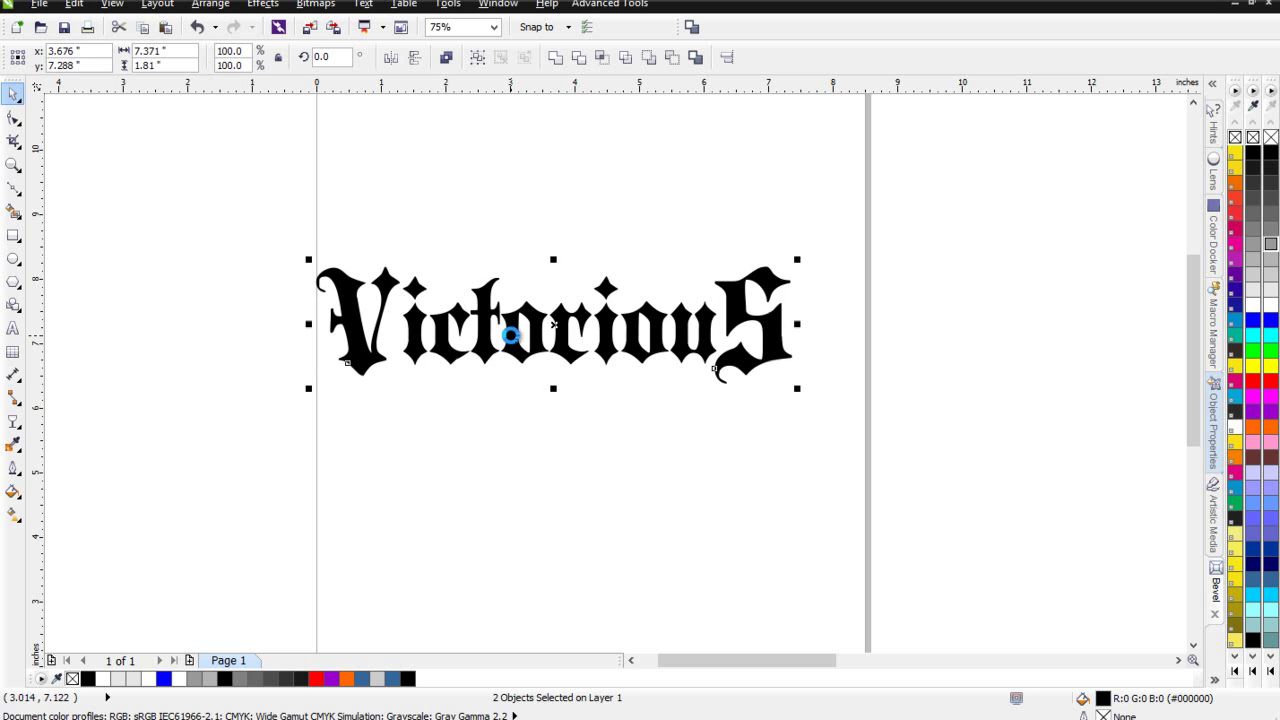
- Combine the V, the S and the middle letters into a single curve
left_click(574, 471)
left_click_drag(249, 200, 911, 490)
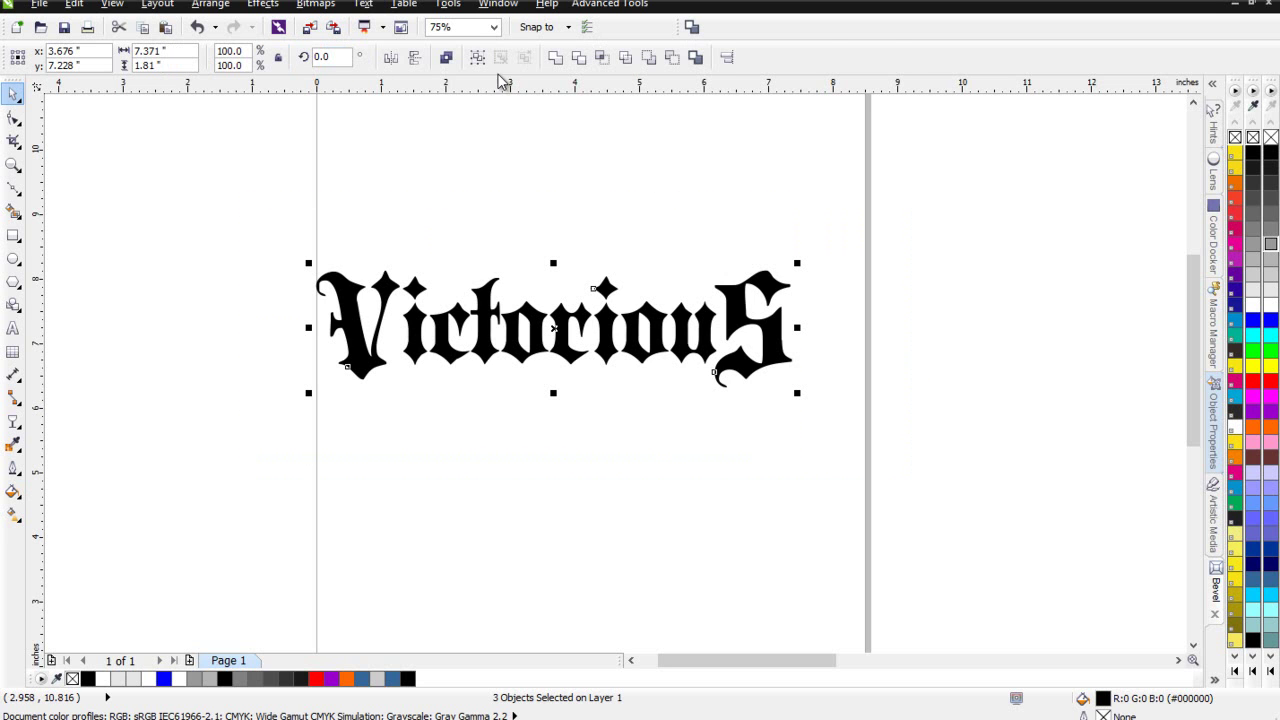
left_click(446, 57)
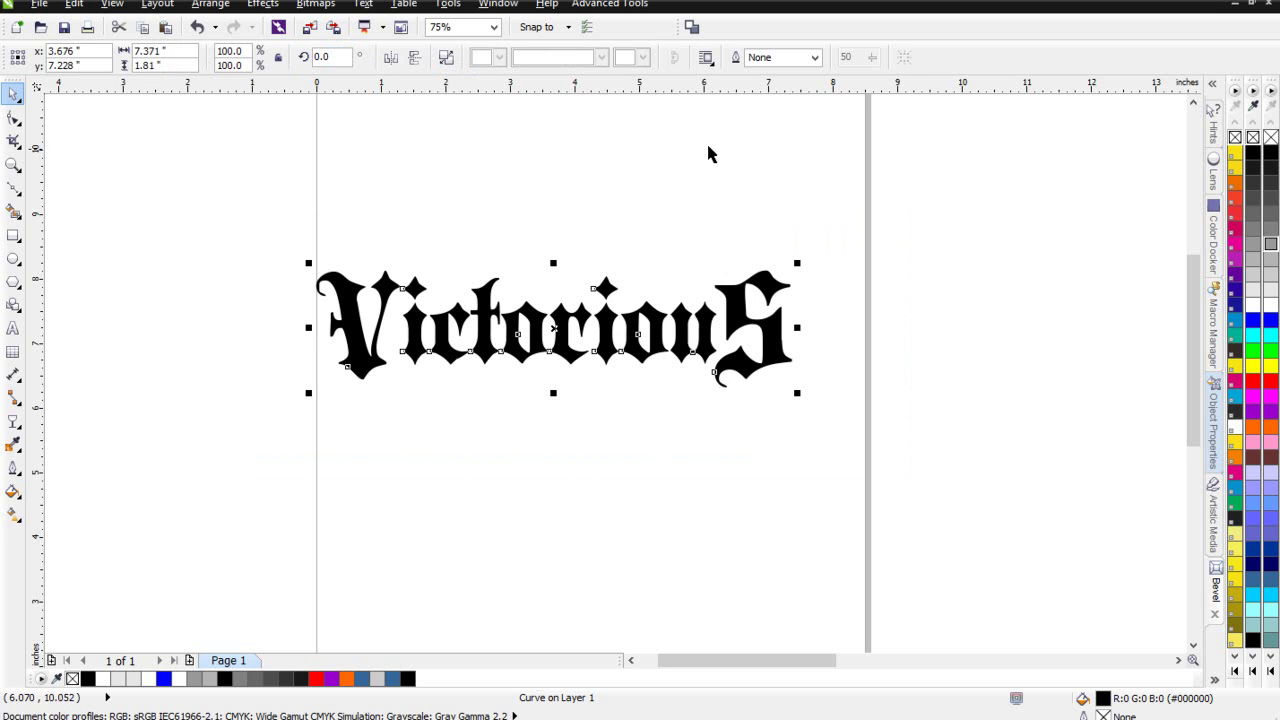
- Apply an envelope to the lettering, removing its top and bottom middle nodes and pulling its bottom corners down about 1.1 inches
left_click(14, 421)
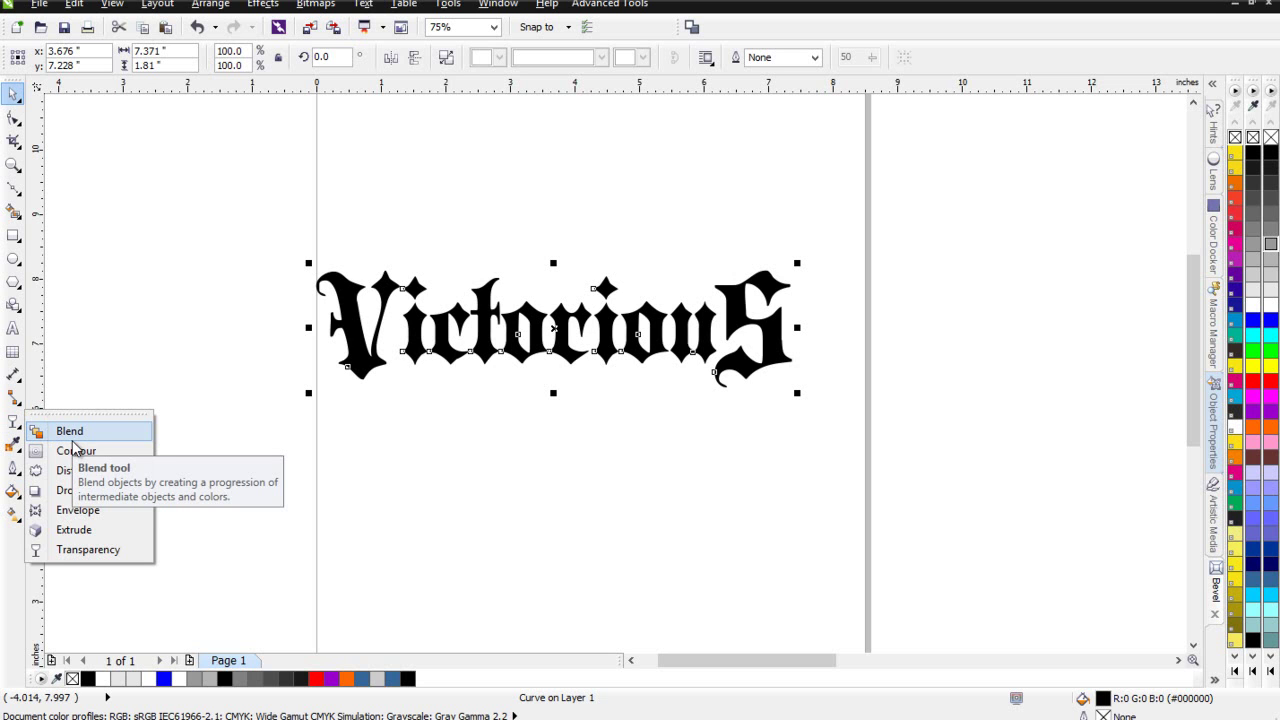
left_click(76, 510)
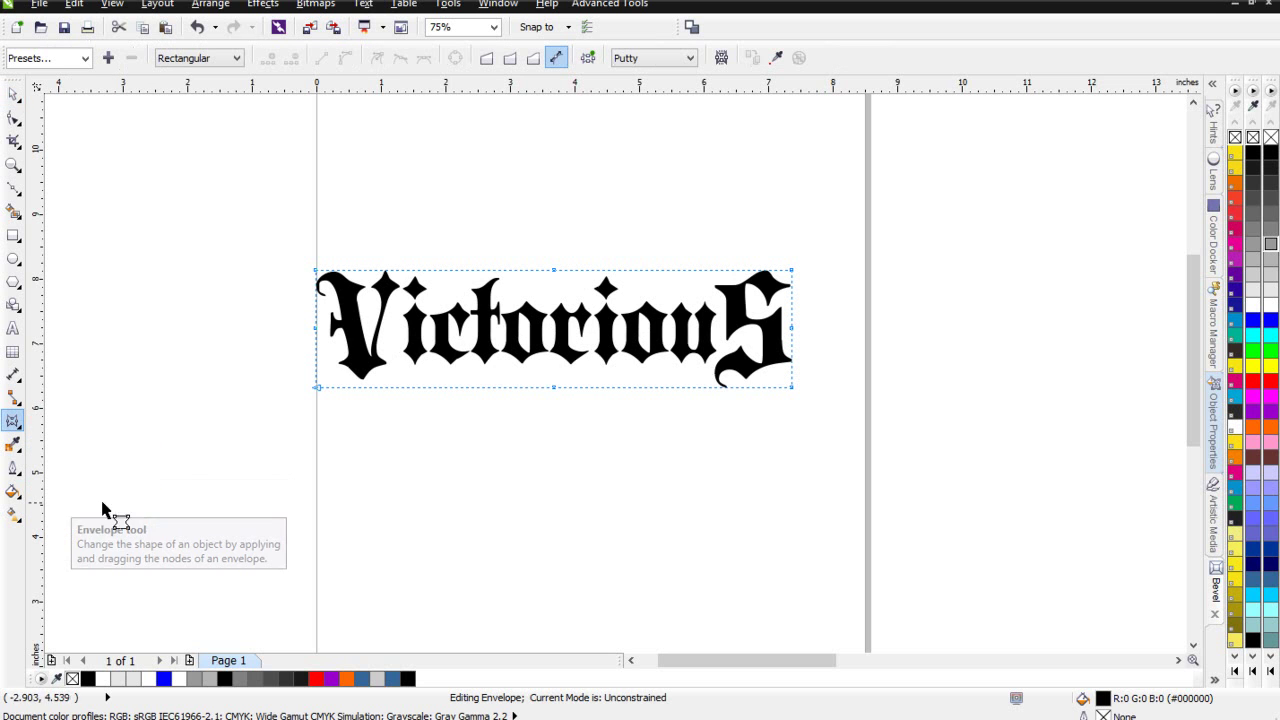
left_click_drag(590, 221, 485, 461)
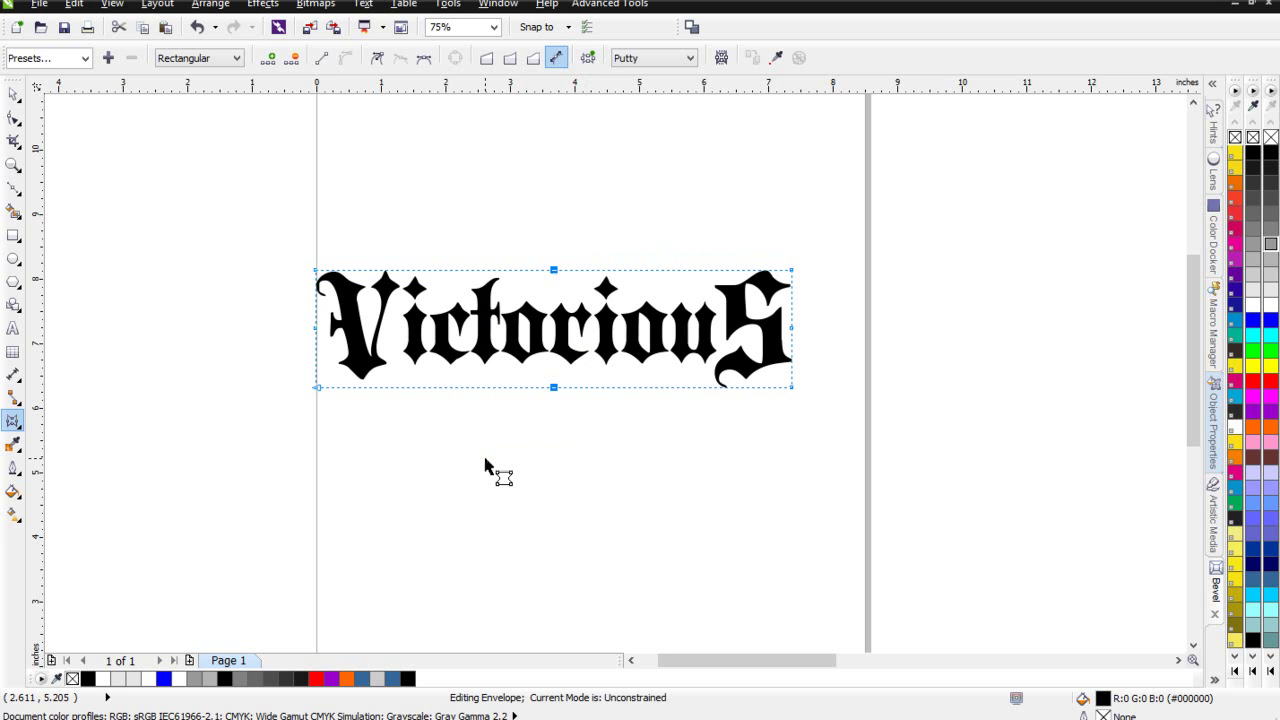
left_click_drag(830, 372, 262, 470)
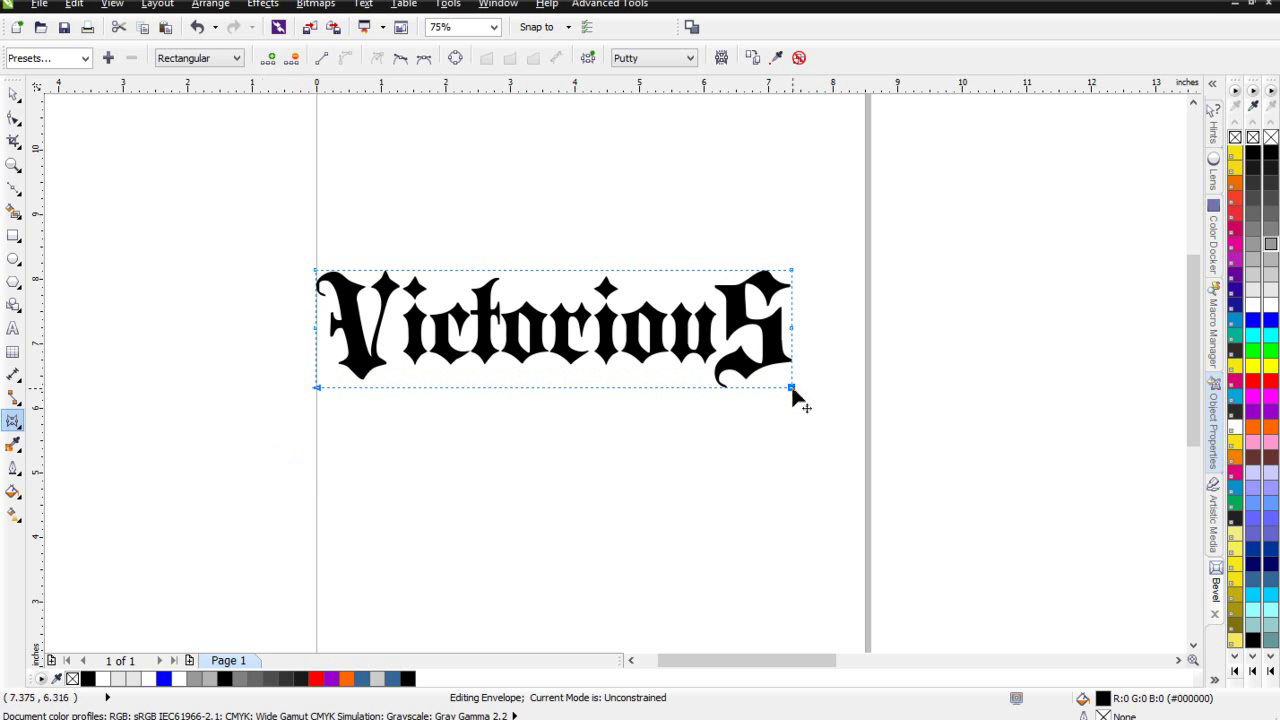
left_click_drag(792, 391, 792, 459)
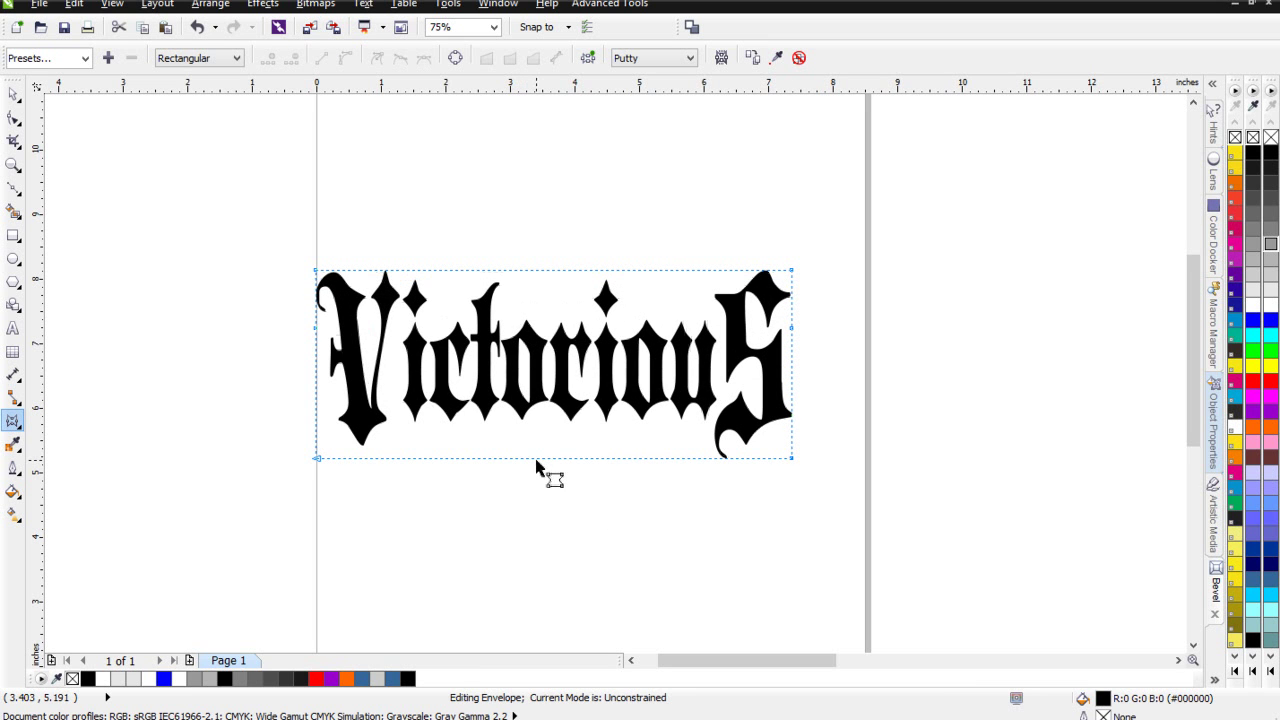
- Arch the envelope's bottom edge up about 1.2 inches and its top edge about 0.6 inches, and move the lettering nearer the page's centre
left_click_drag(535, 459, 535, 386)
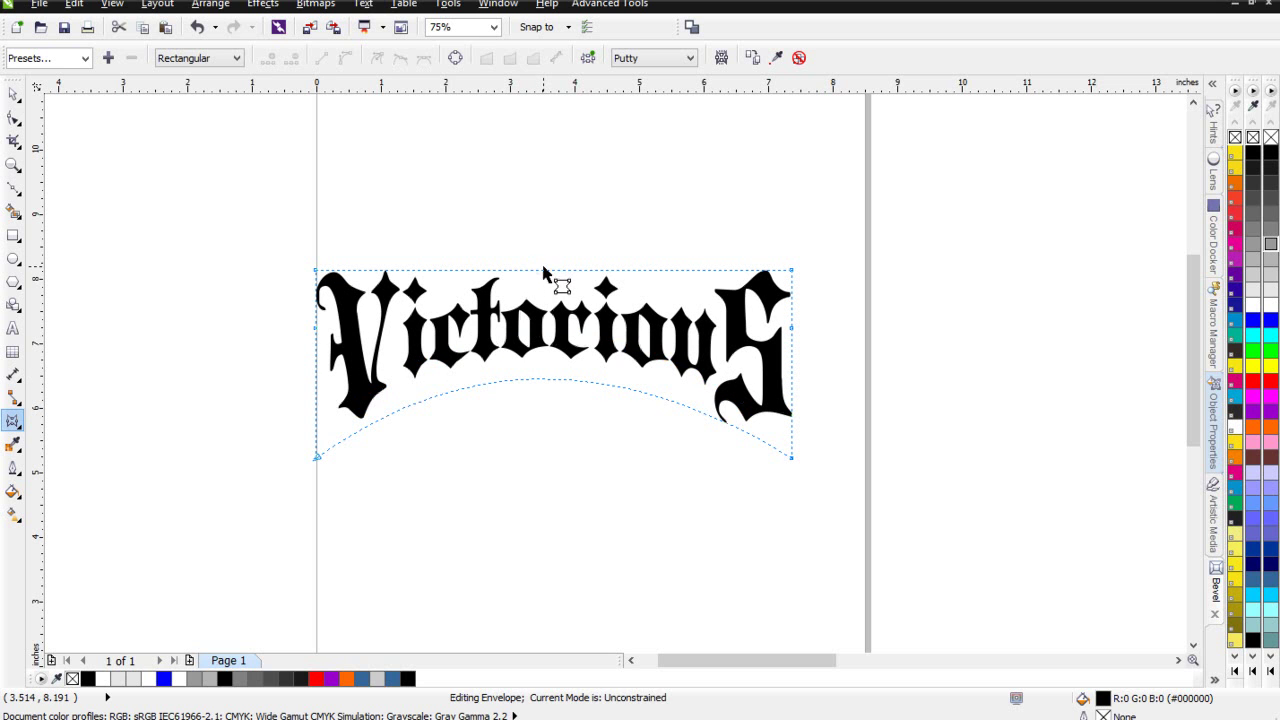
left_click_drag(549, 271, 548, 230)
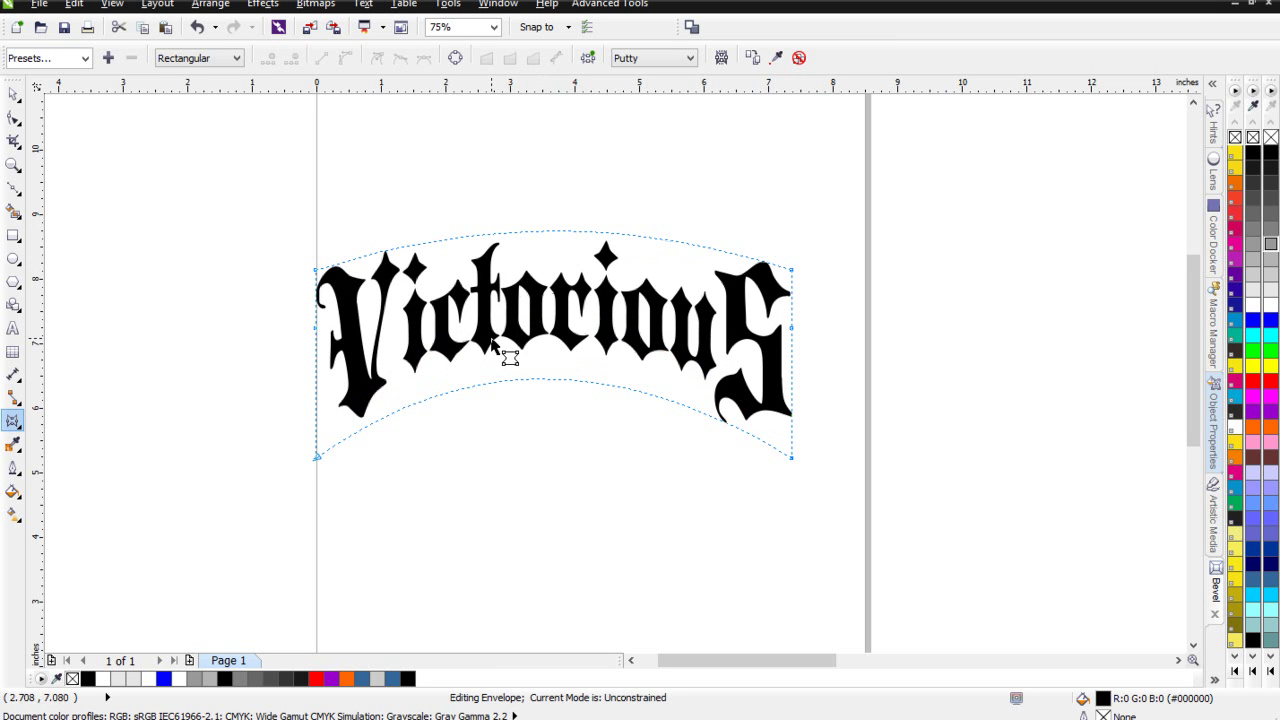
left_click(13, 93)
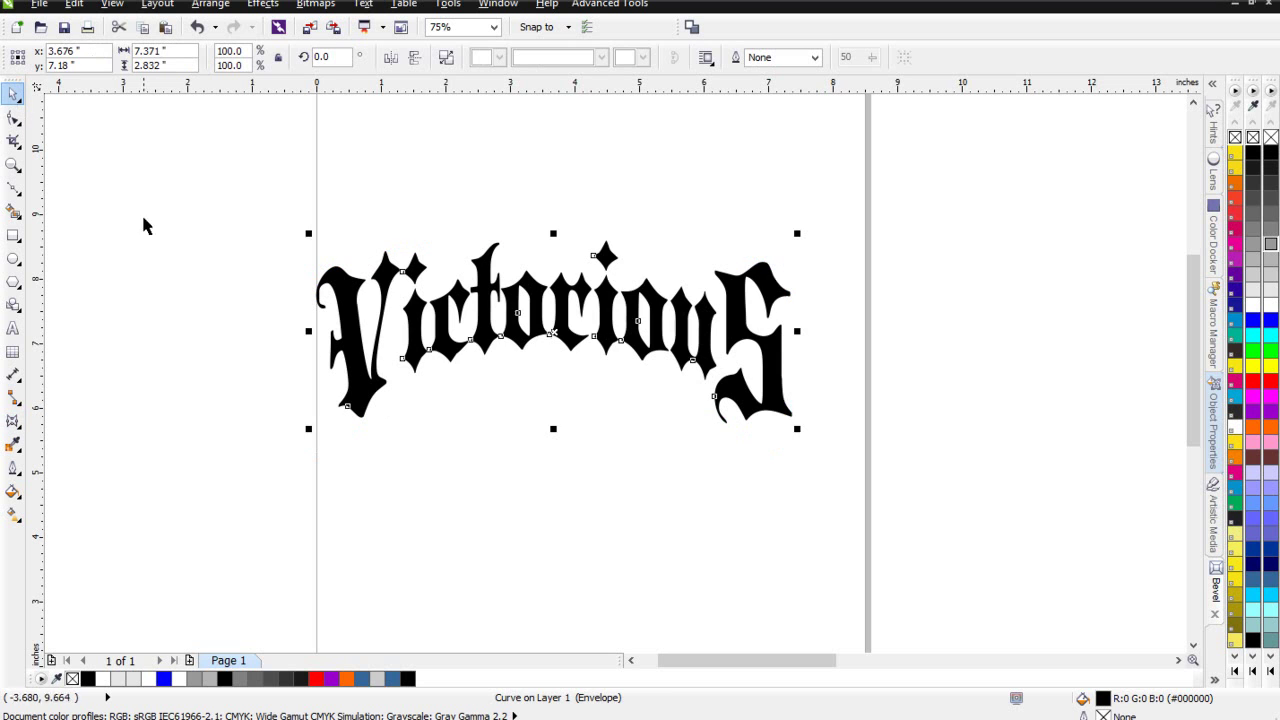
left_click_drag(568, 335, 592, 339)
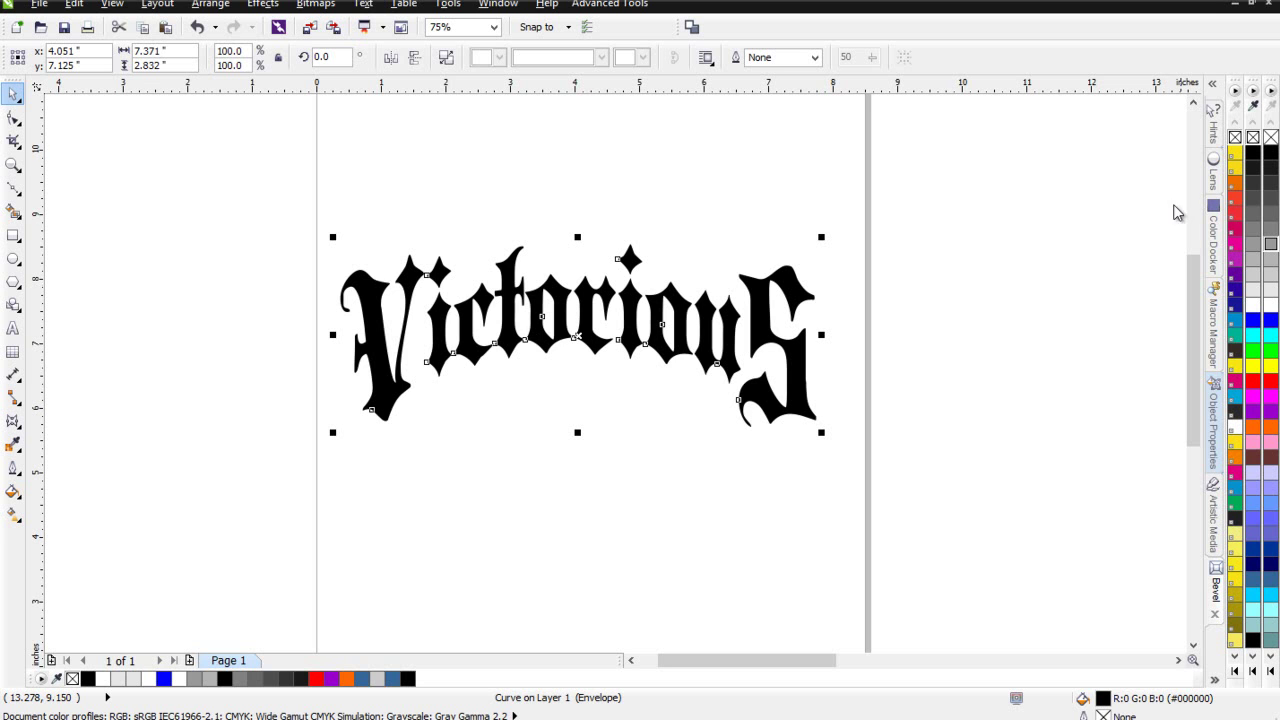
- Fill the lettering with grey (R153 G153 B153) and place a duplicate directly above it
left_click(1271, 245)
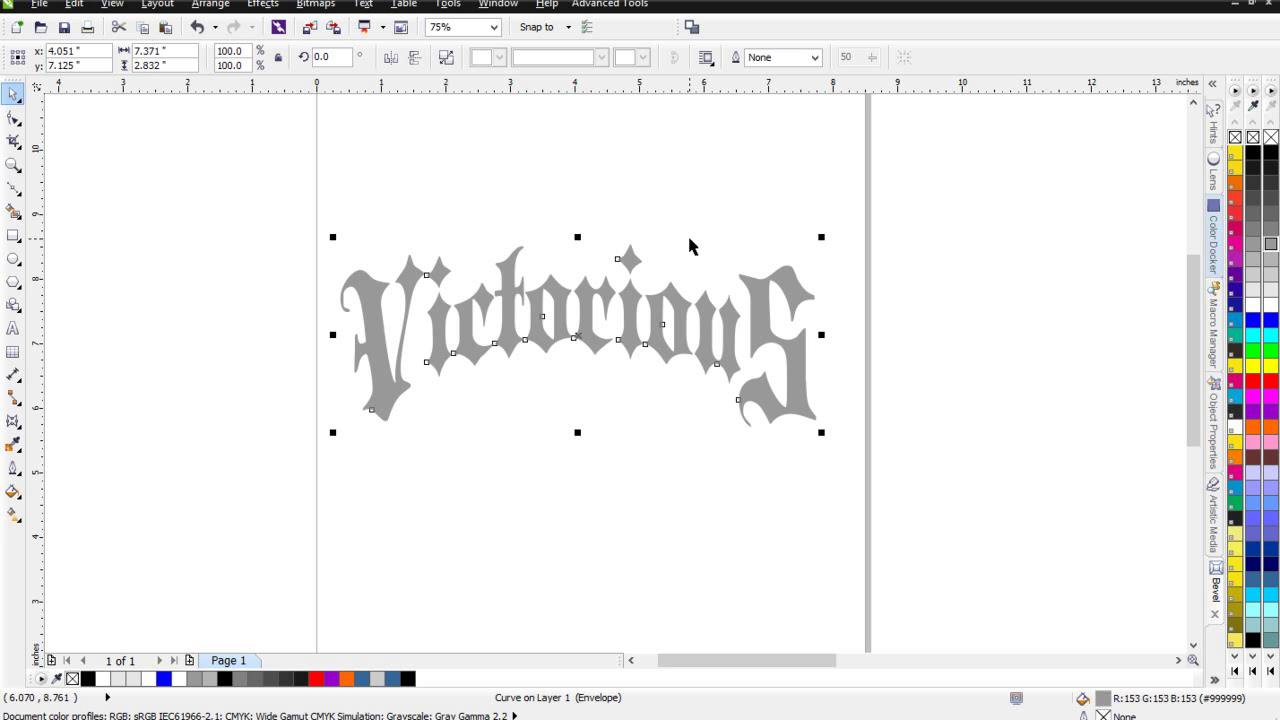
left_click(593, 343)
left_click_drag(577, 197, 571, 160)
left_click(594, 340)
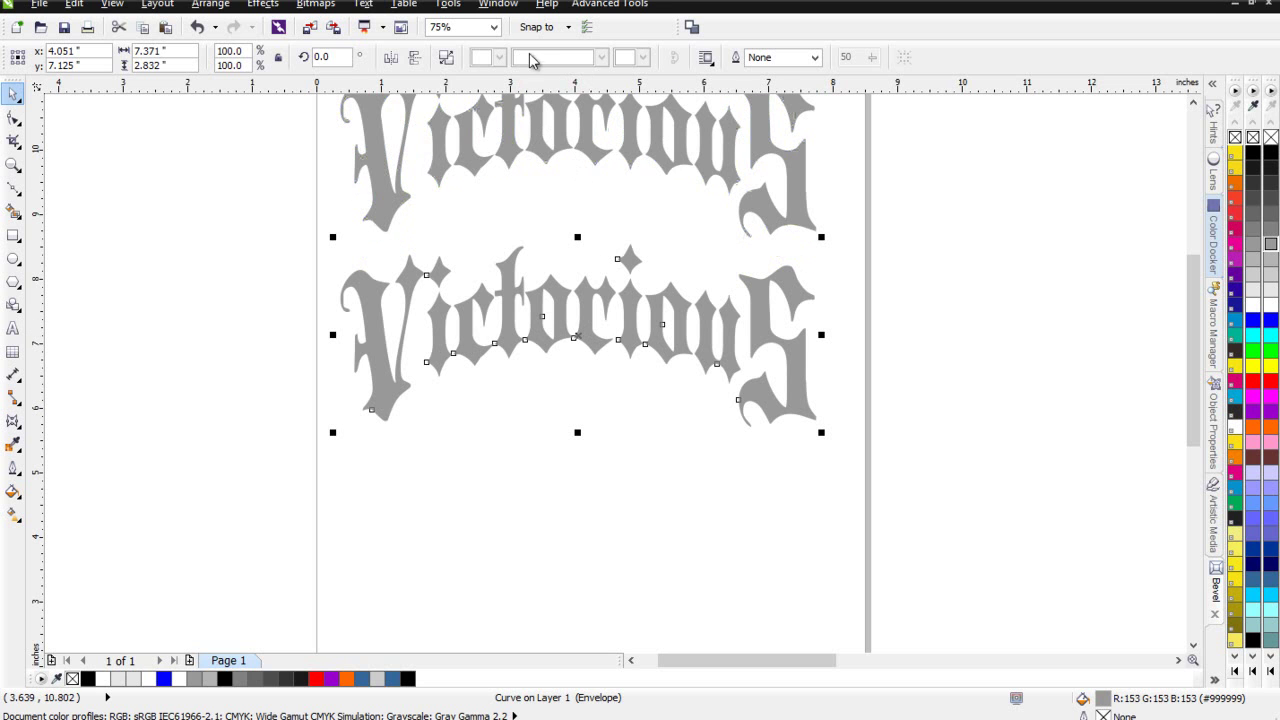
- Apply a Soft edge bevel to the lower lettering, offset to center, with intensity 100, direction 27 and altitude 71
left_click(497, 4)
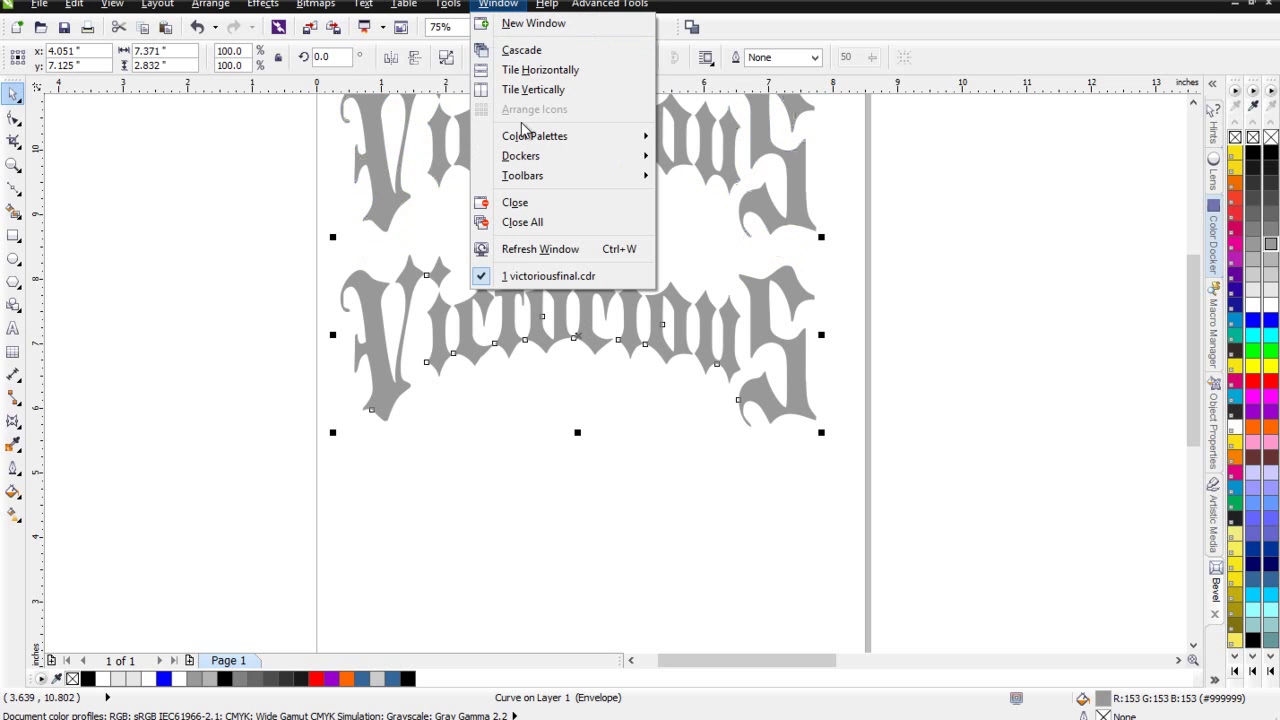
mouse_move(531, 163)
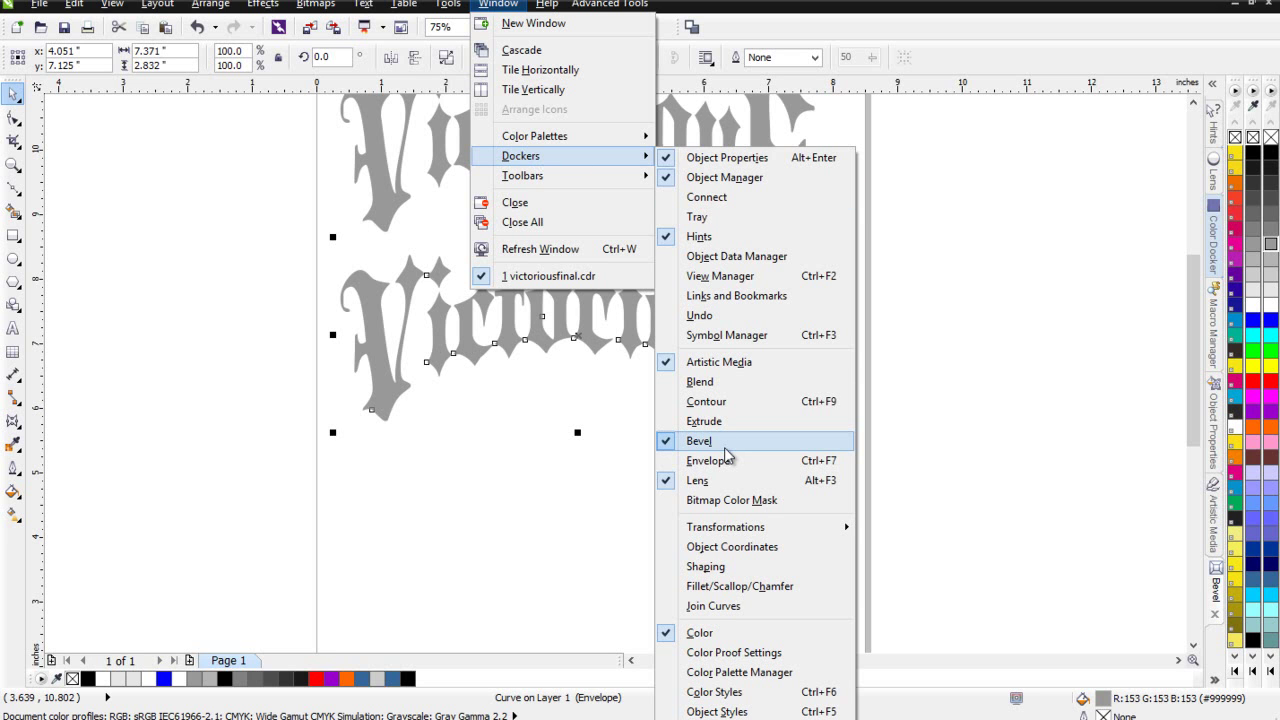
left_click(1217, 588)
left_click(1103, 428)
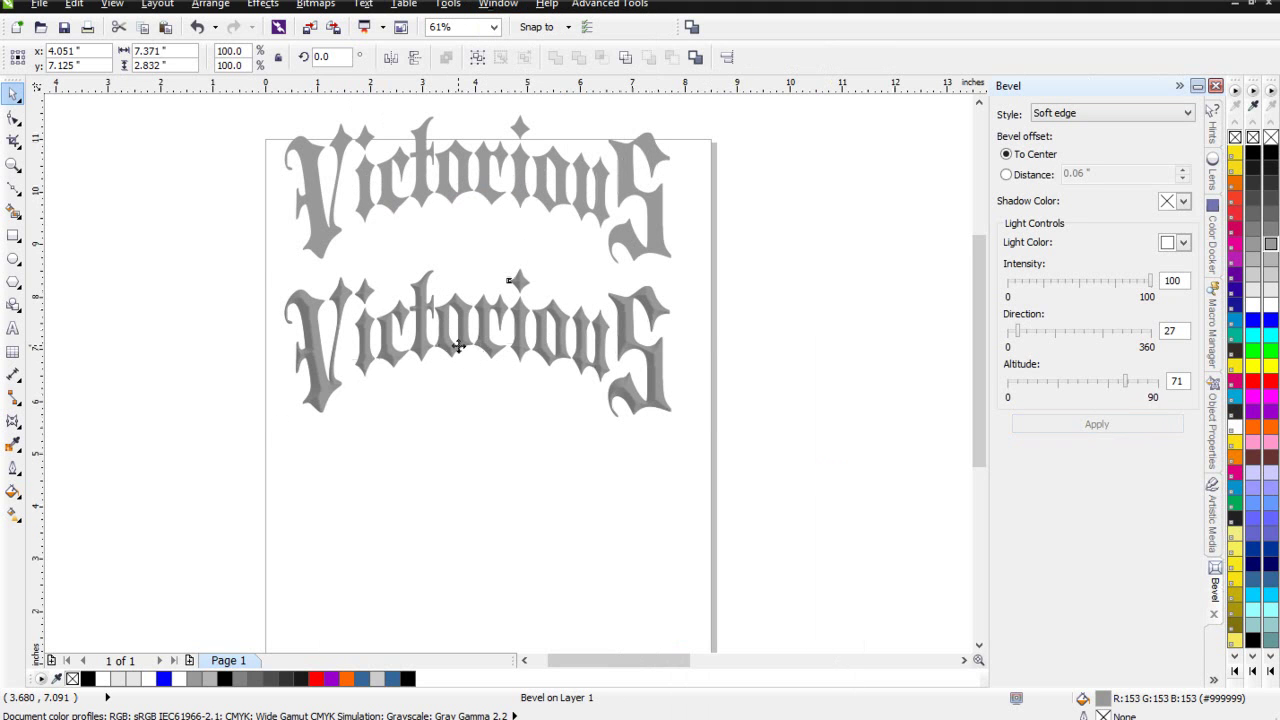
scroll(447, 341, "up", 2)
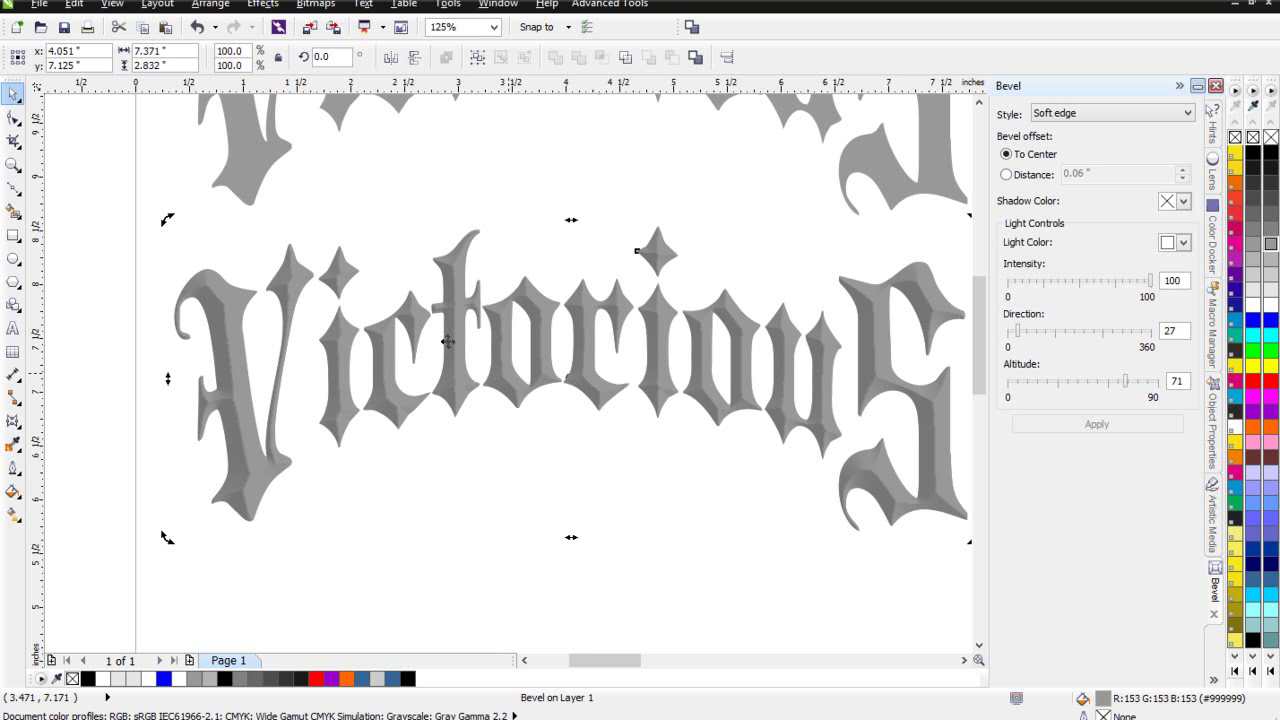
left_click(639, 517)
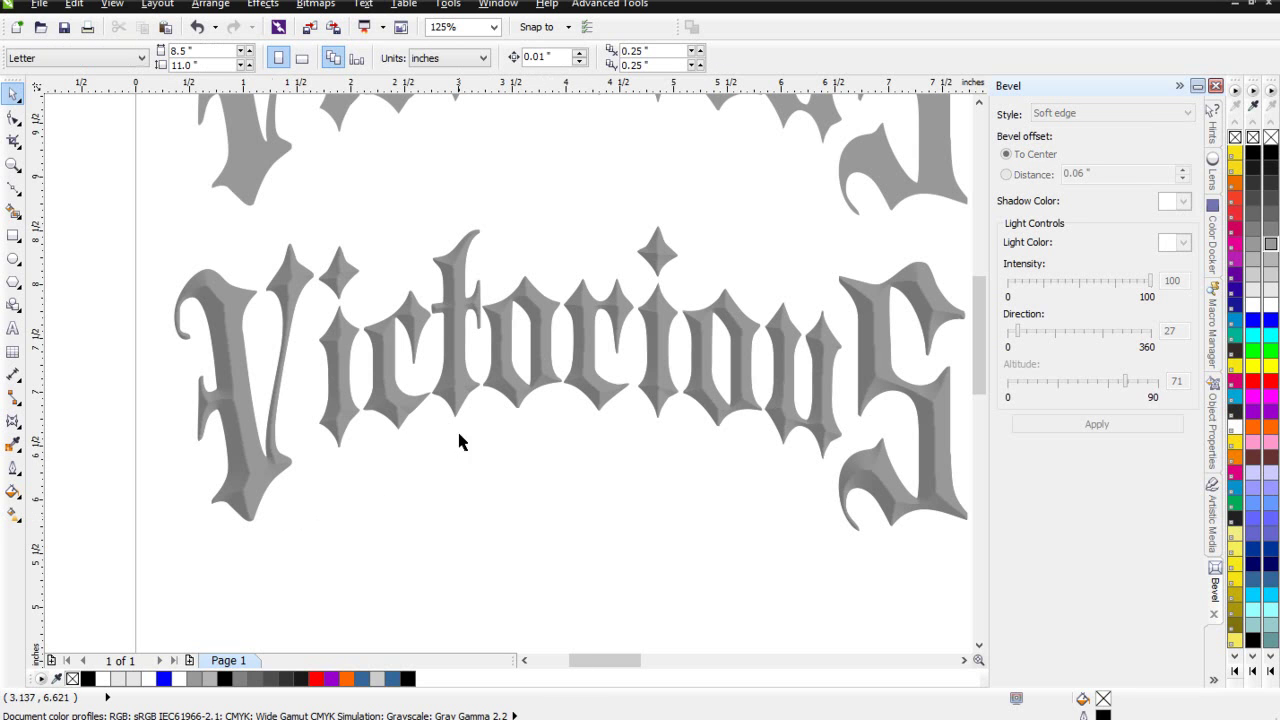
- Draw a square about 0.4 inches wide below the lettering, rotate it 45 degrees and scale it to about 82 percent
left_click(8, 240)
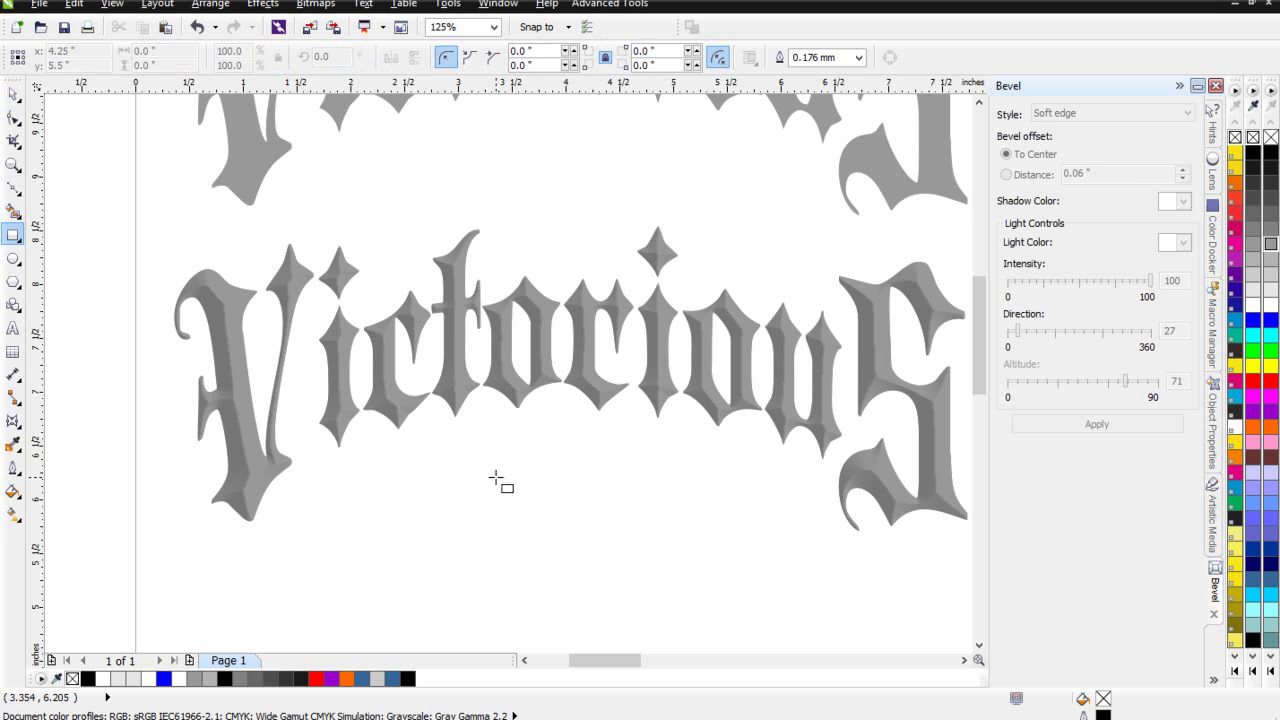
left_click_drag(497, 484, 519, 502)
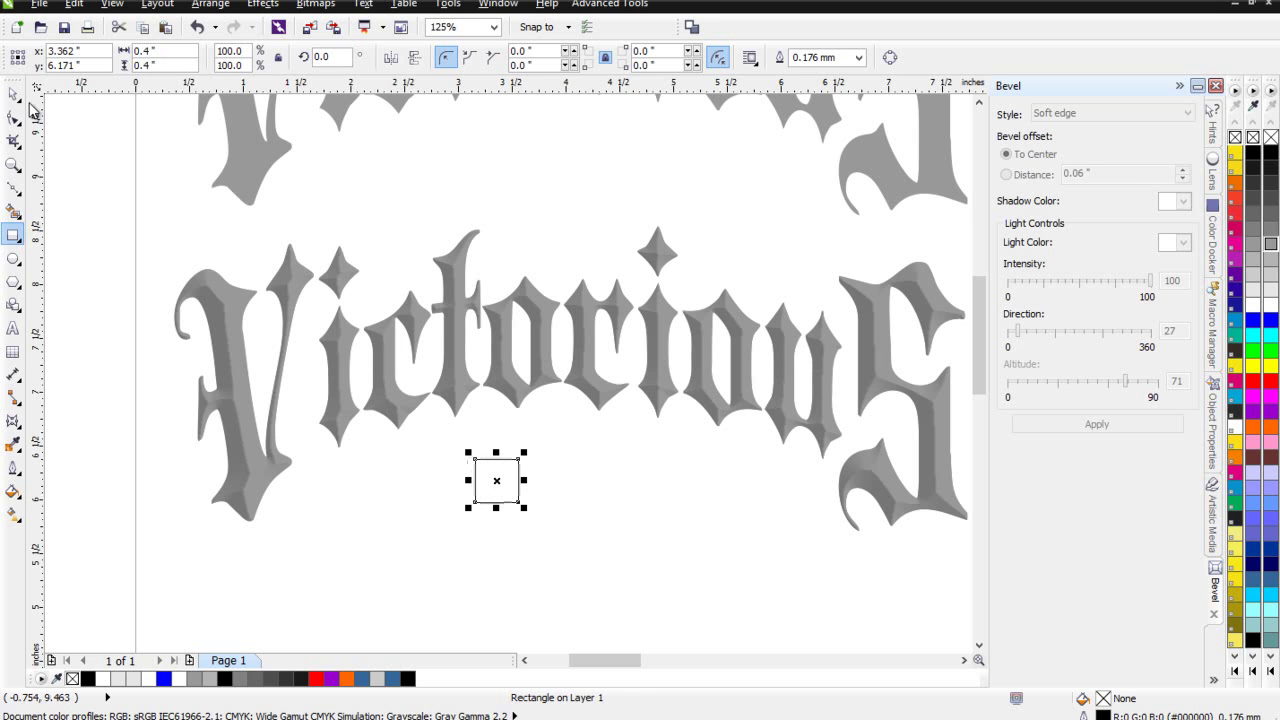
left_click(13, 94)
left_click(484, 488)
left_click_drag(524, 457, 494, 434)
left_click(527, 505)
left_click(508, 474)
left_click(537, 519)
left_click(514, 487)
left_click_drag(540, 510, 529, 514)
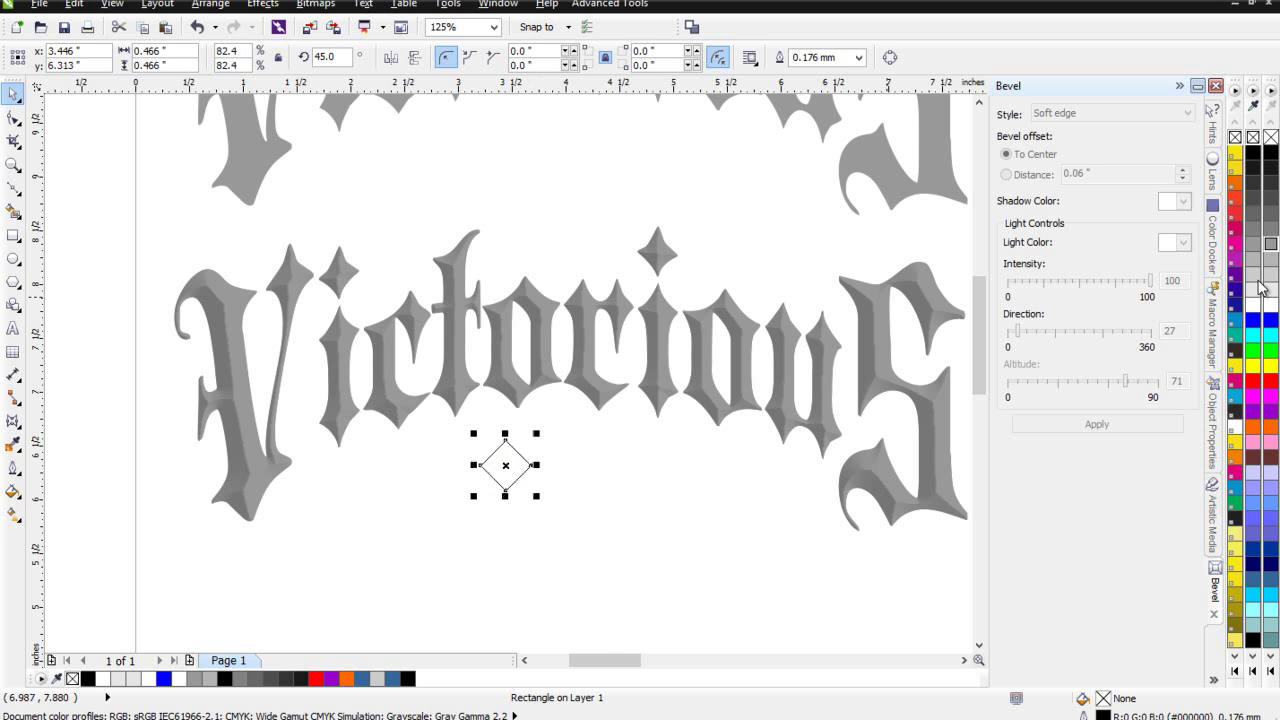
- Fill the diamond with the lettering's grey and give it the same Soft edge bevel
left_click(1270, 241)
left_click(1097, 424)
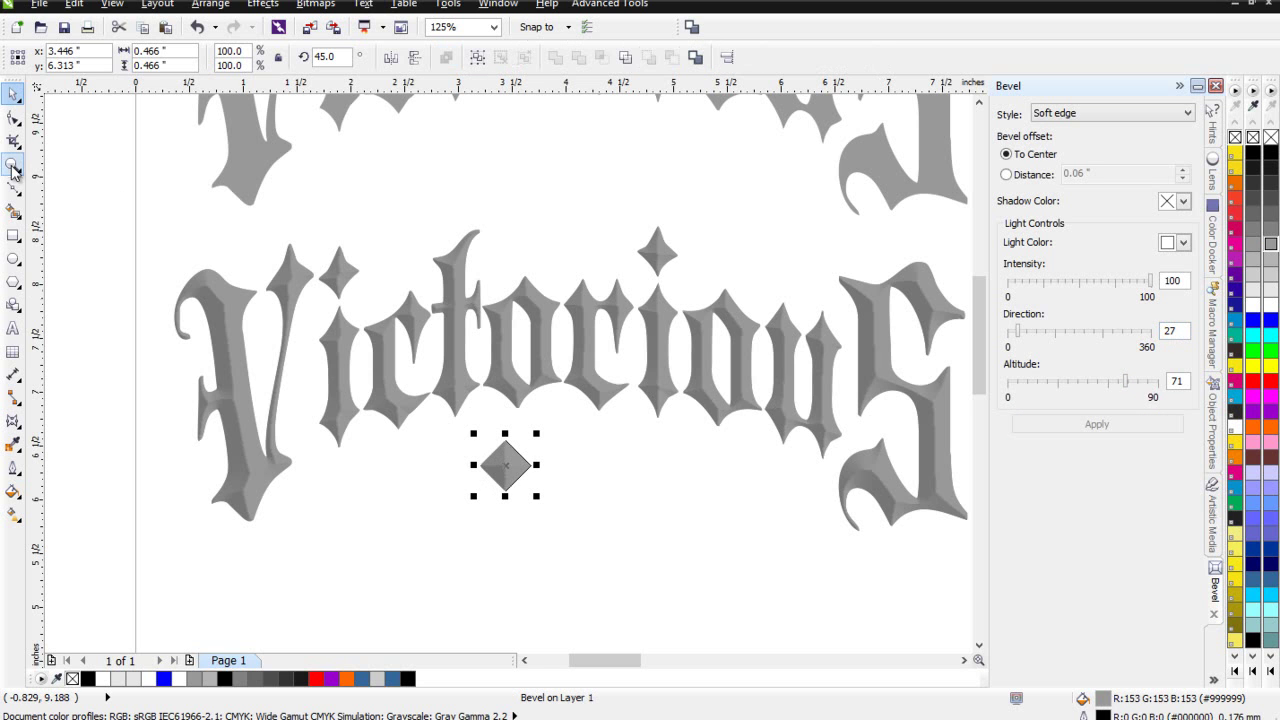
- Smear the diamond's left side into a long curved, tapering tail using a nib of about 0.324 inches
left_click(14, 122)
left_click(68, 207)
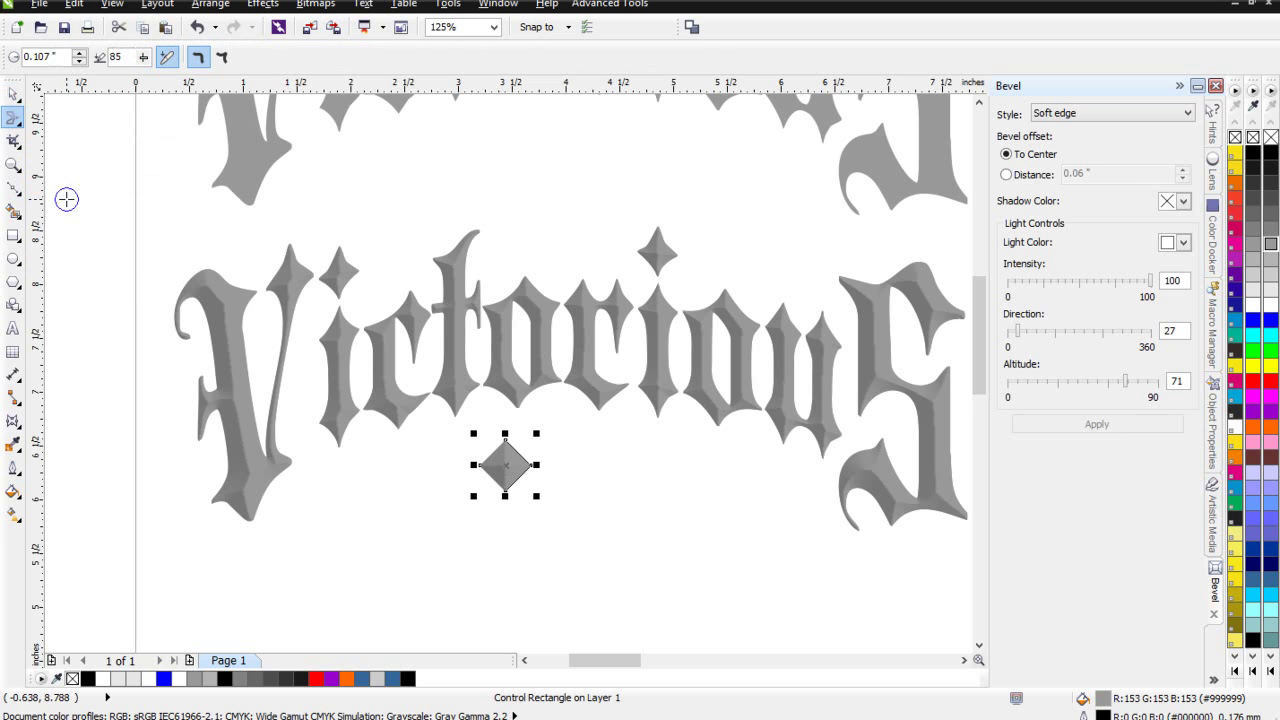
left_click_drag(573, 511, 595, 483)
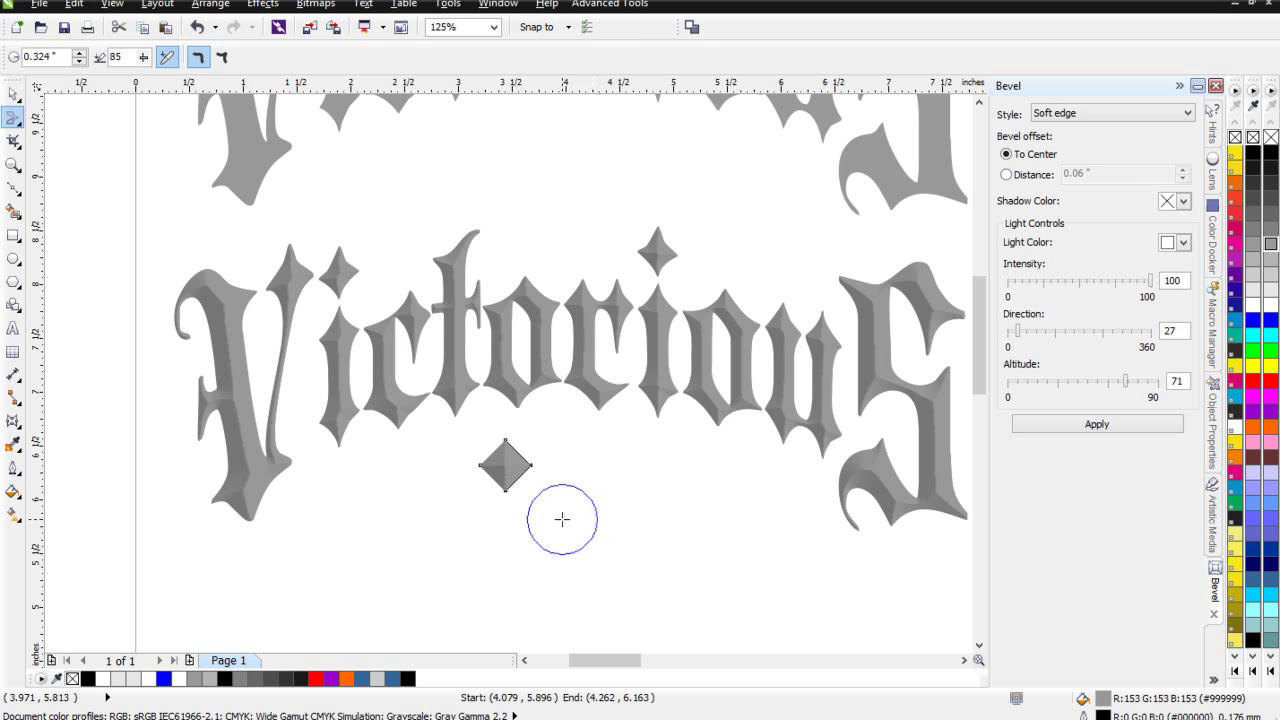
mouse_move(499, 463)
left_mouse_down()
mouse_move(329, 500)
mouse_move(366, 503)
mouse_move(270, 495)
left_mouse_up()
- Reduce the smear nib to about 0.255 inches and push the diamond's two right-hand sides inward into concave curves
scroll(423, 491, "up", 2)
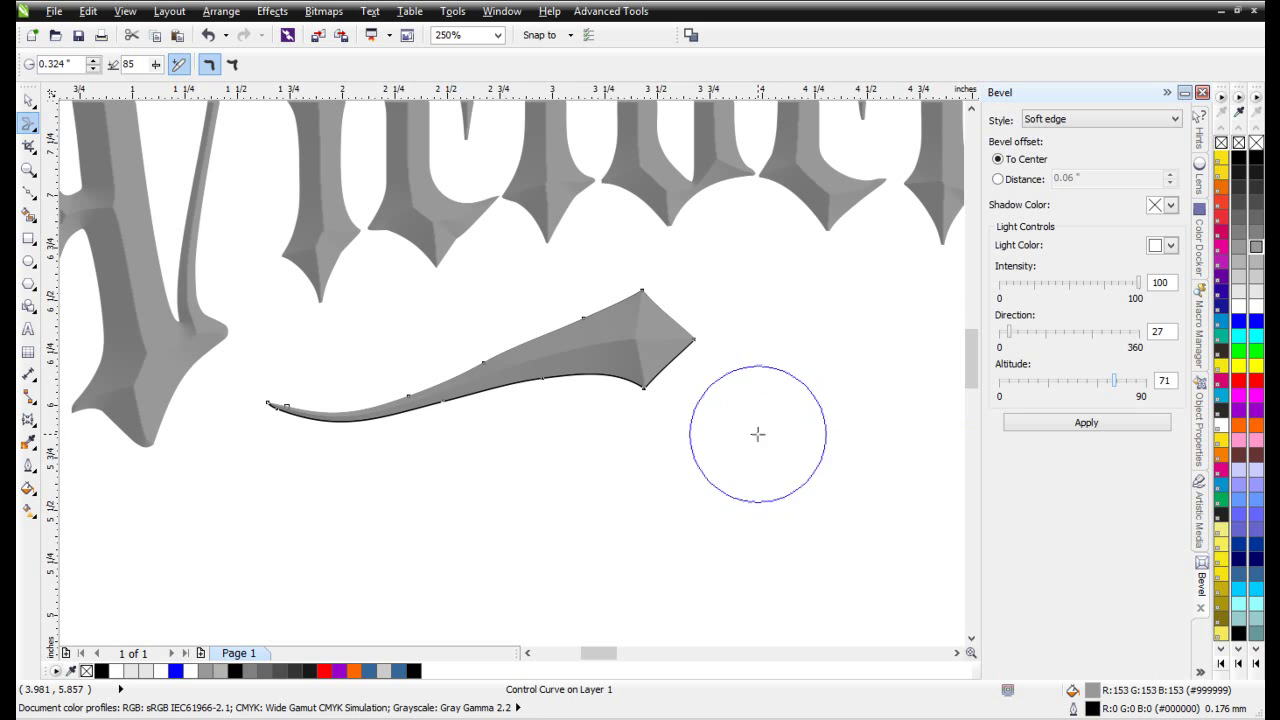
key("shift")
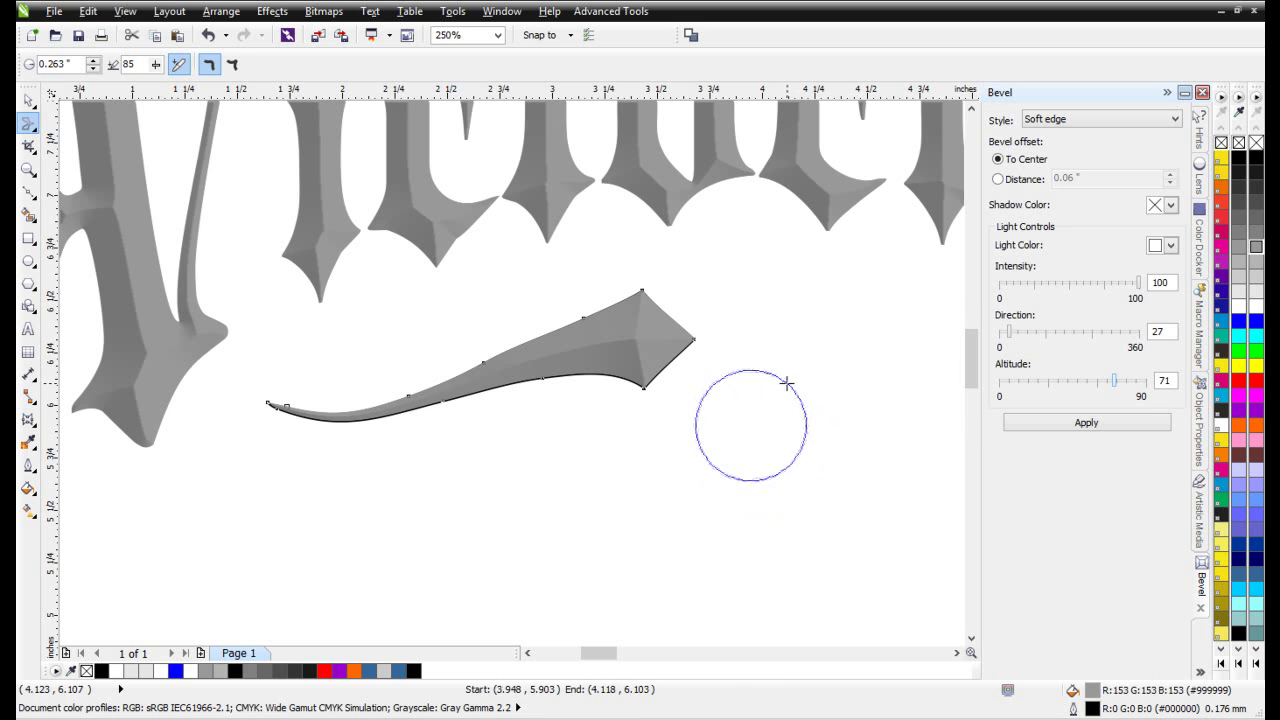
left_click_drag(675, 372, 666, 360)
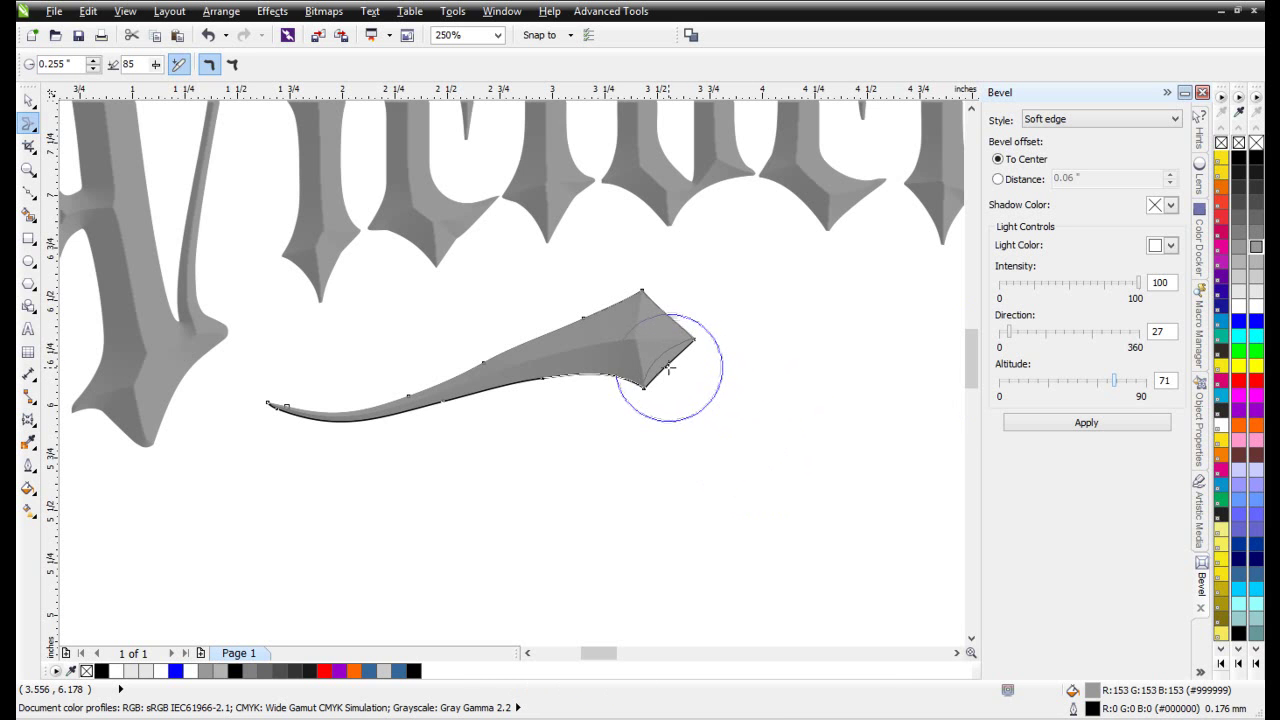
left_click_drag(680, 305, 674, 304)
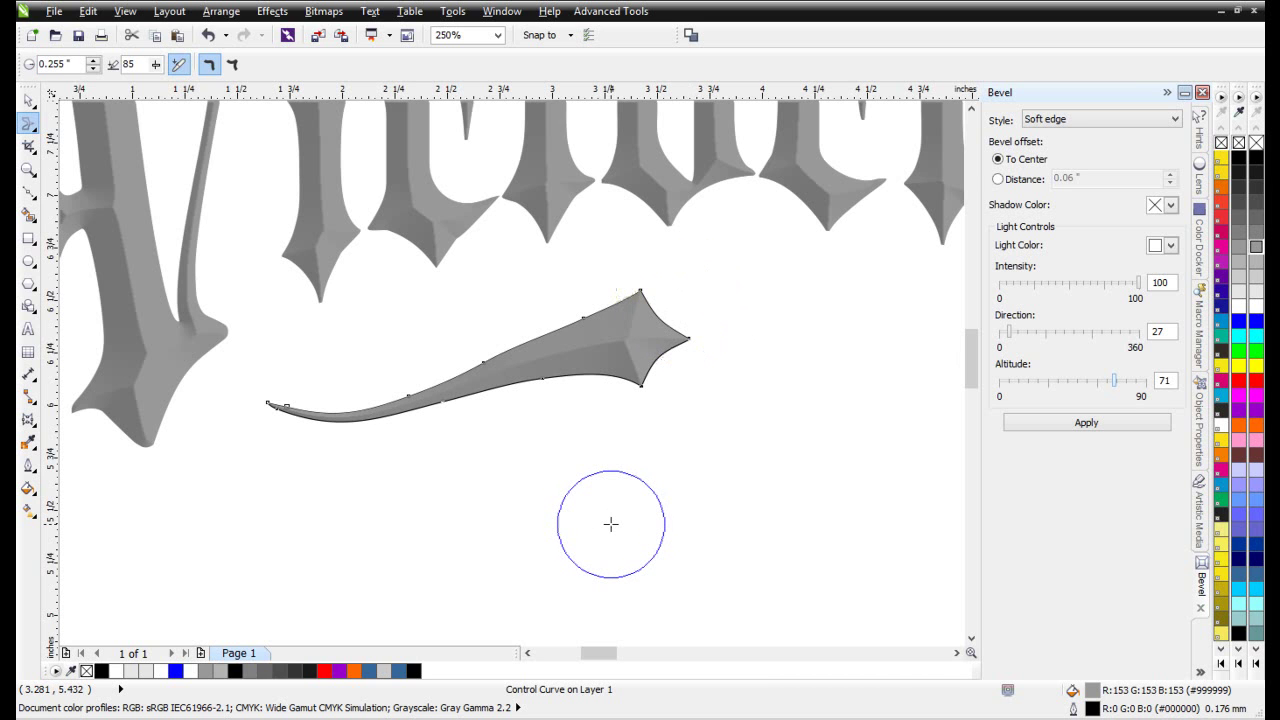
- Smear a second, lower prong out of the ornament's underside with a 0.165-inch nib and pull its blunt right corner outward
mouse_move(570, 381)
left_mouse_down()
mouse_move(569, 430)
mouse_move(628, 442)
mouse_move(661, 411)
mouse_move(617, 428)
mouse_move(597, 415)
mouse_move(576, 438)
mouse_move(531, 406)
mouse_move(552, 421)
mouse_move(531, 436)
mouse_move(411, 443)
left_mouse_up()
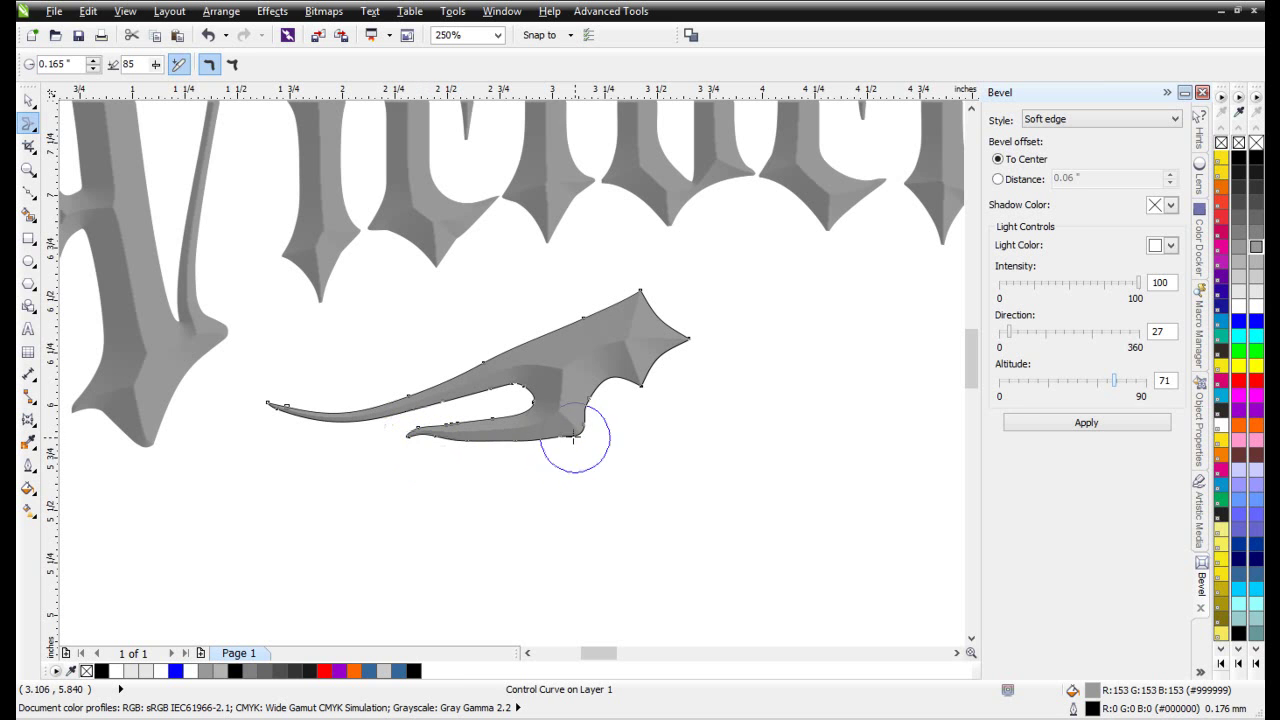
left_click_drag(577, 429, 643, 395)
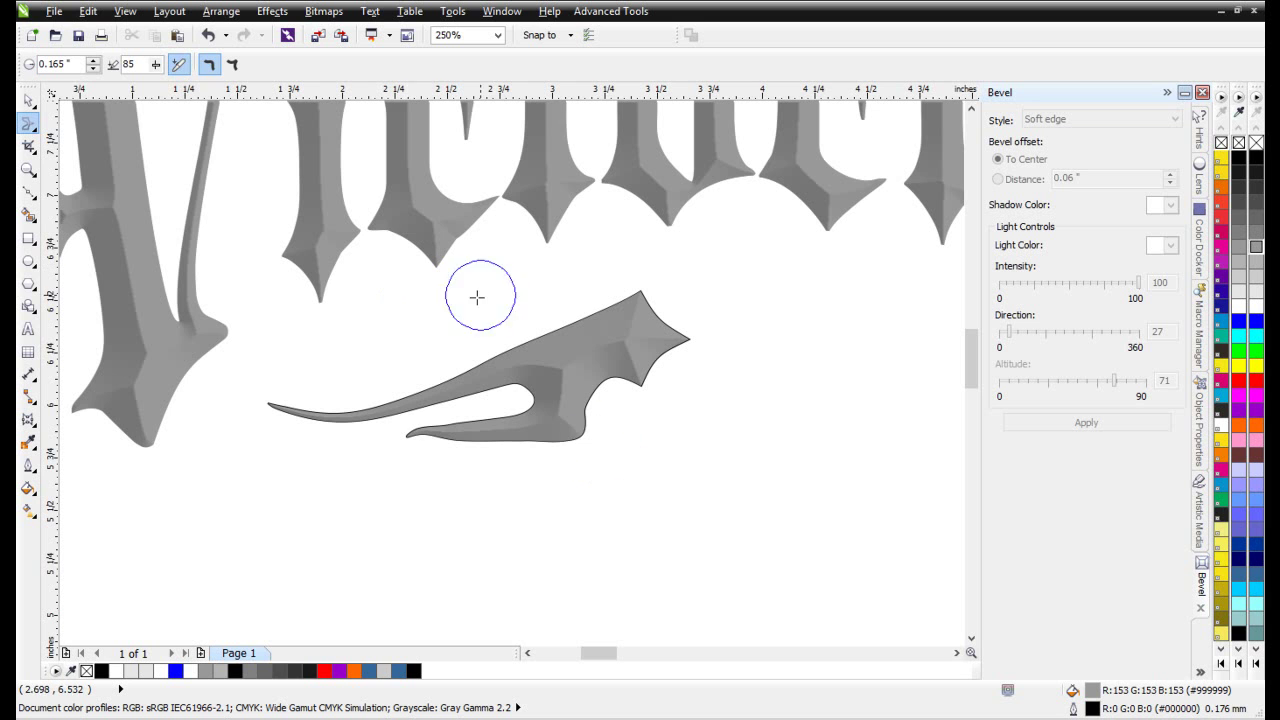
left_click(30, 102)
left_click(552, 374)
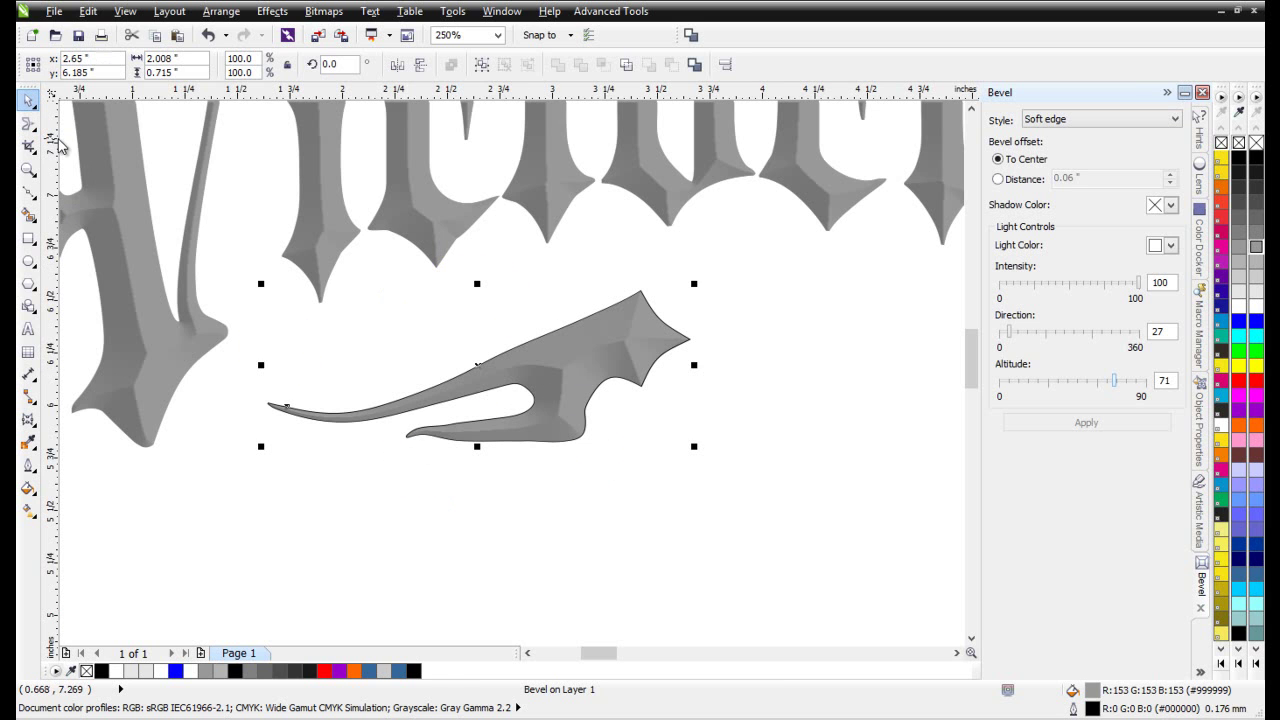
left_click(29, 123)
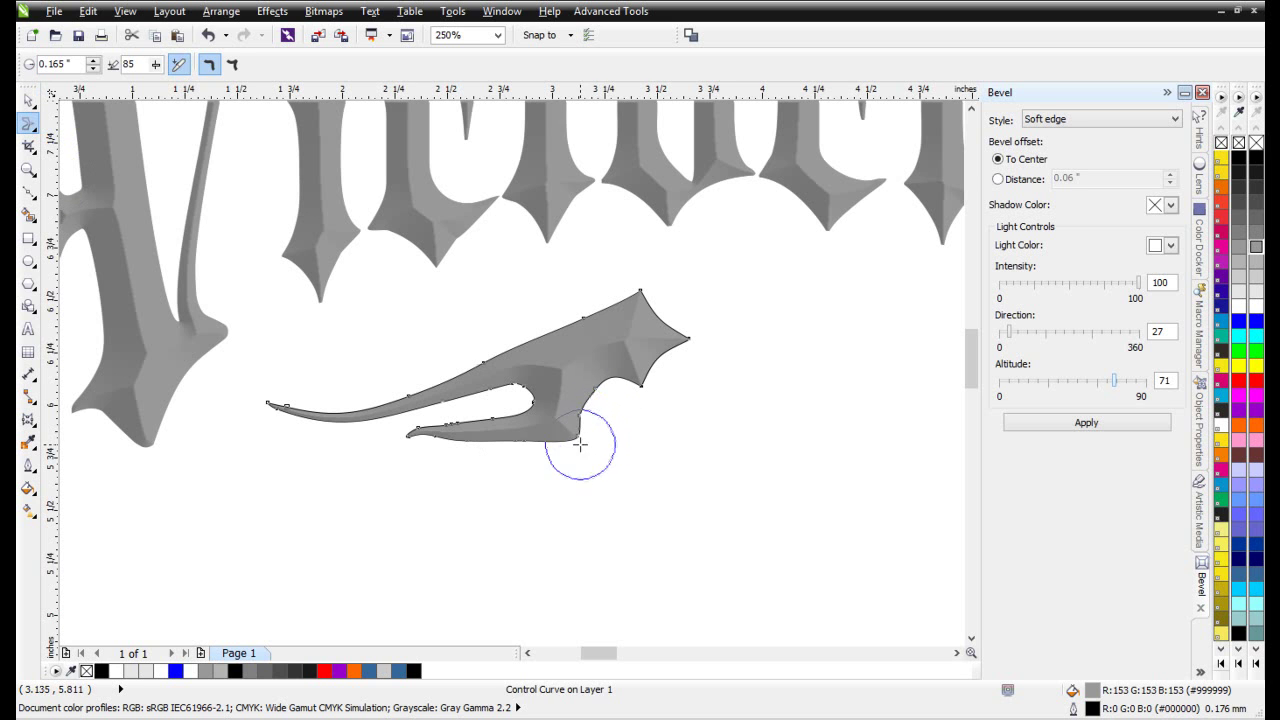
left_click_drag(580, 428, 593, 442)
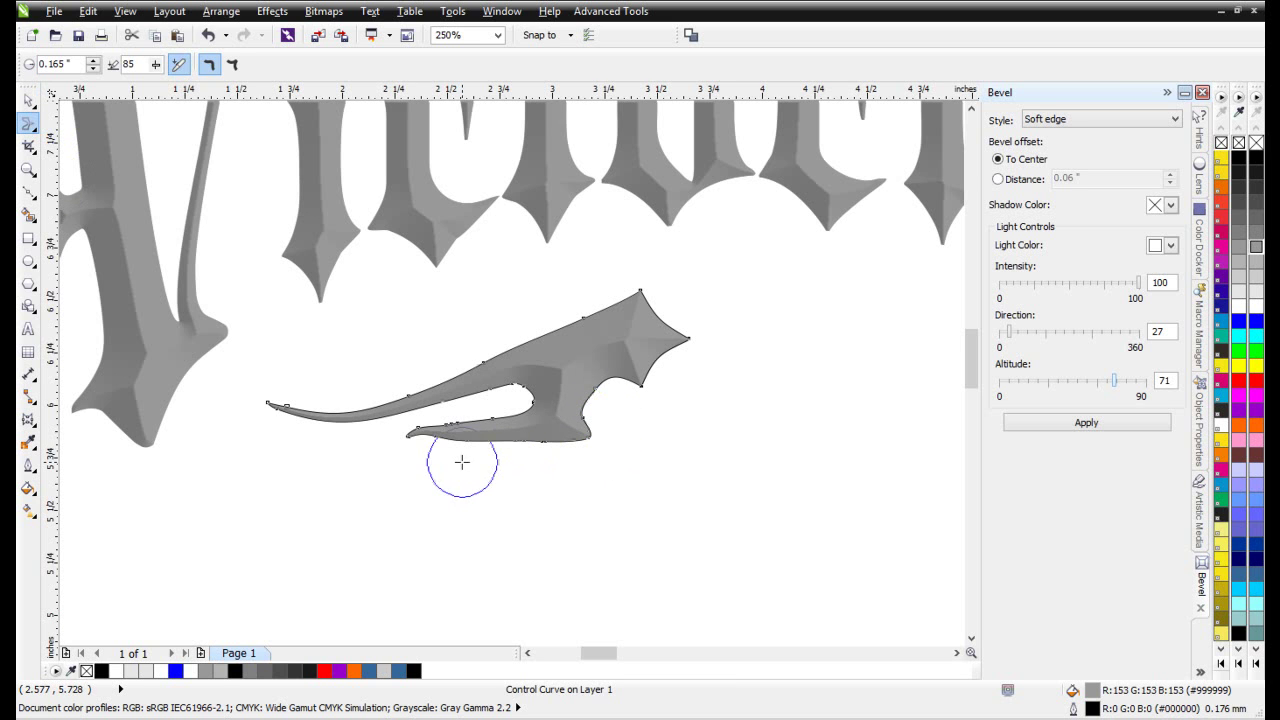
- Bulge the lower prong's underside with a 0.254-inch nib, and refine its contour with a 0.154-inch nib
left_click_drag(647, 518, 688, 482)
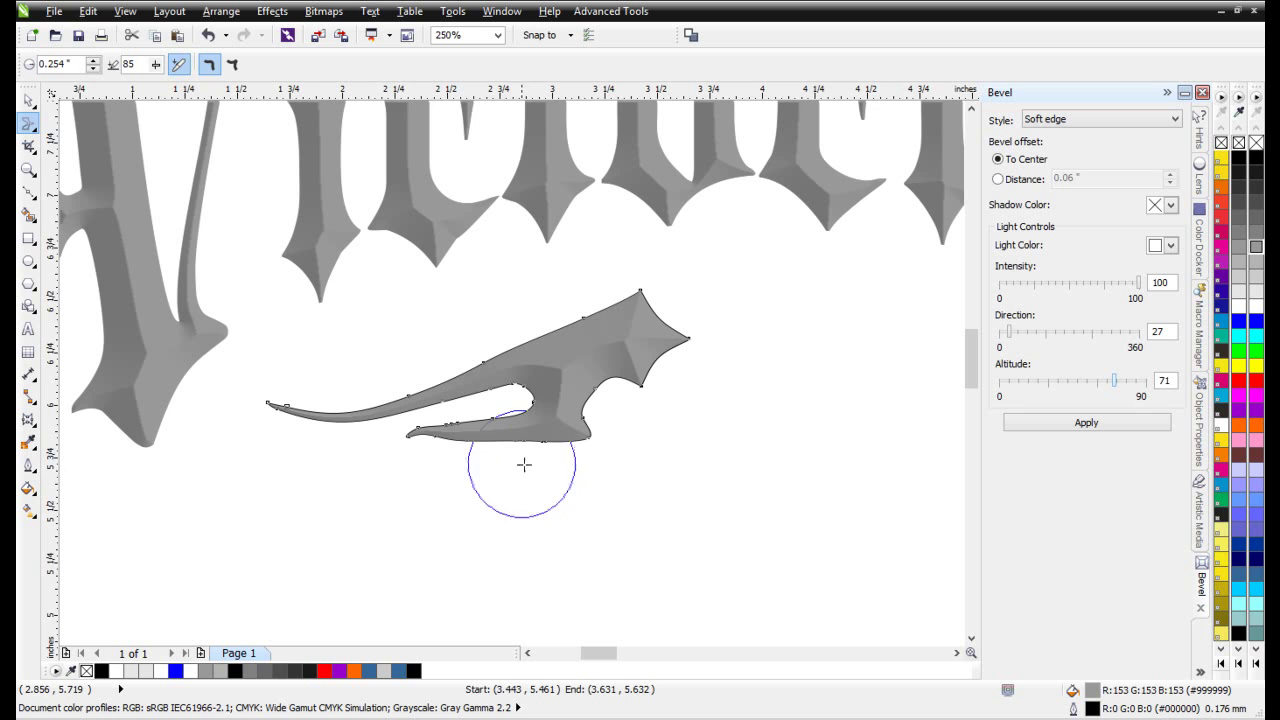
left_click_drag(511, 431, 513, 446)
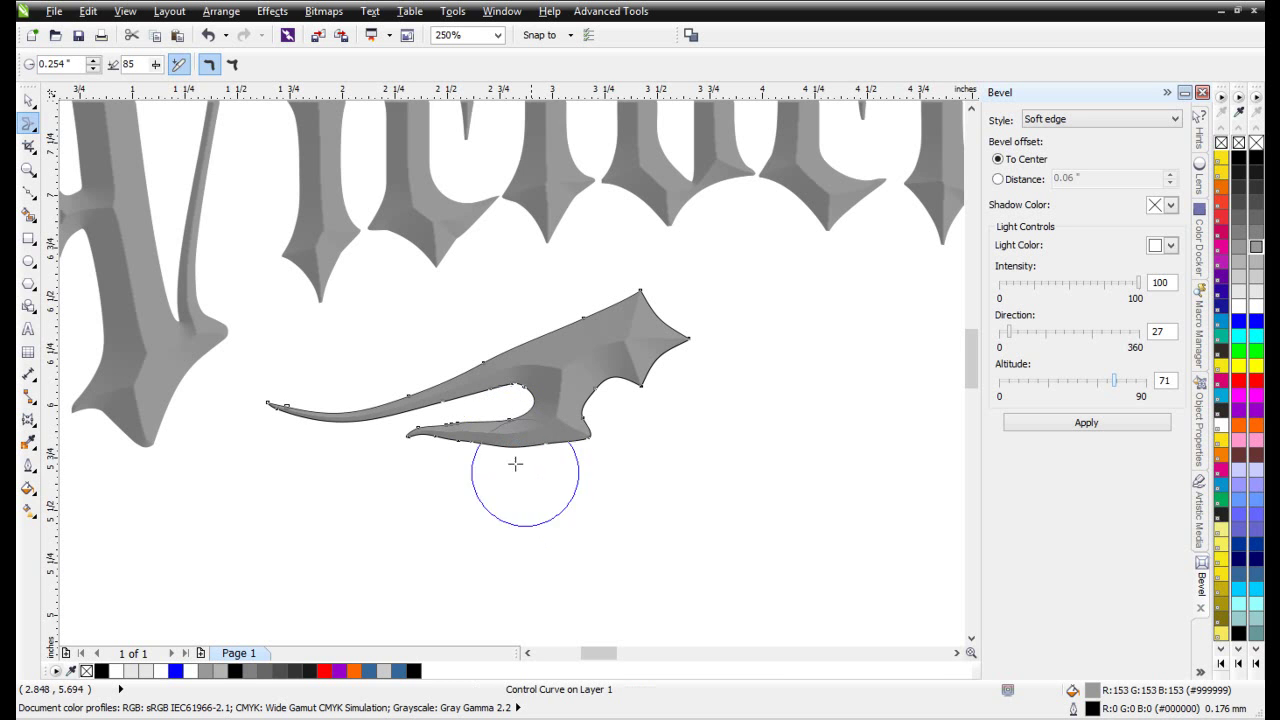
key("F3")
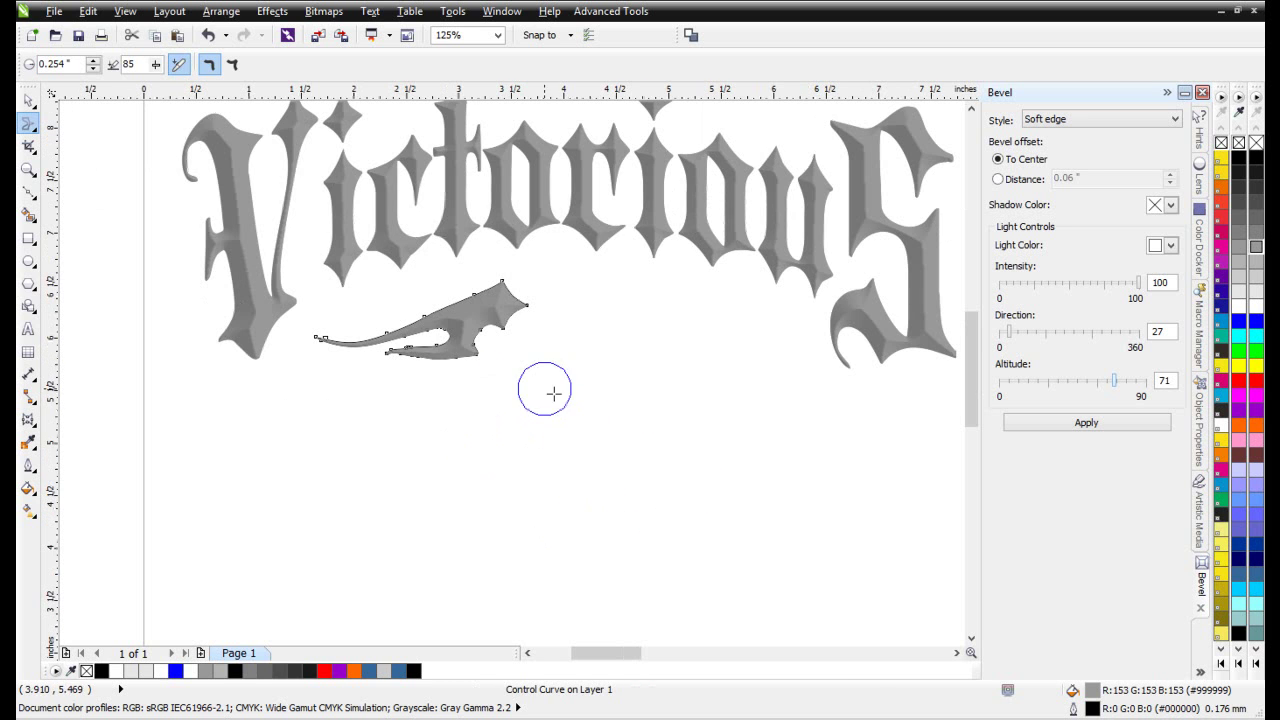
scroll(380, 360, "up", 1)
scroll(530, 382, "up", 1)
mouse_move(469, 380)
left_mouse_down()
mouse_move(463, 357)
mouse_move(423, 360)
mouse_move(436, 432)
left_mouse_up()
mouse_move(580, 486)
left_mouse_down()
mouse_move(649, 411)
mouse_move(621, 438)
left_mouse_up()
mouse_move(403, 323)
left_mouse_down()
mouse_move(377, 329)
mouse_move(503, 371)
left_mouse_up()
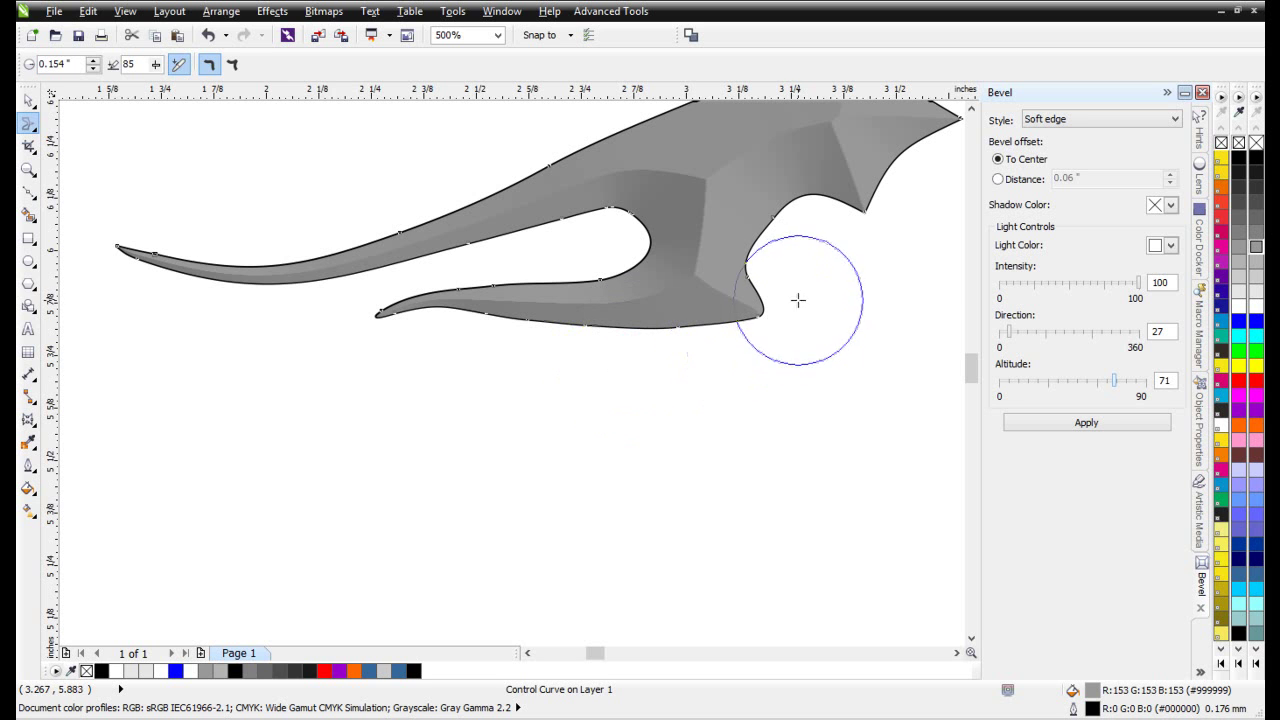
- Use pointy smear to pull the lower prong's rounded right corner out into a sharp tip
left_click(232, 64)
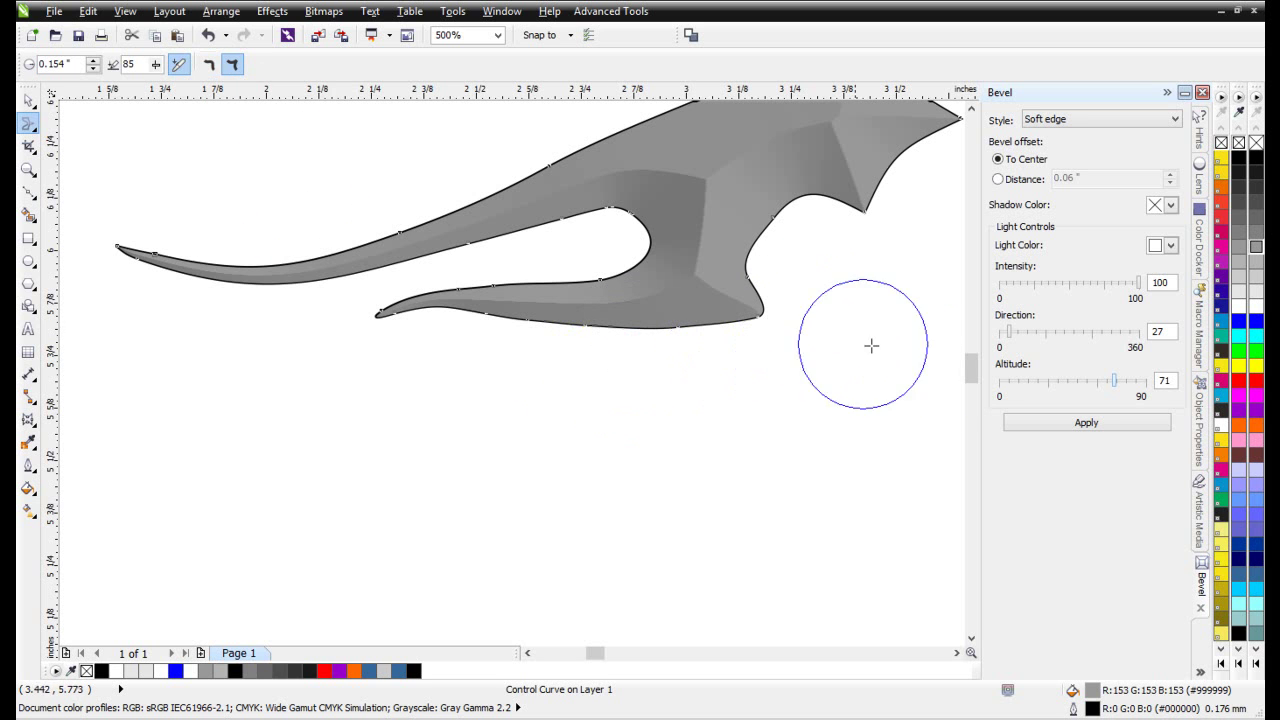
left_click_drag(763, 304, 792, 316)
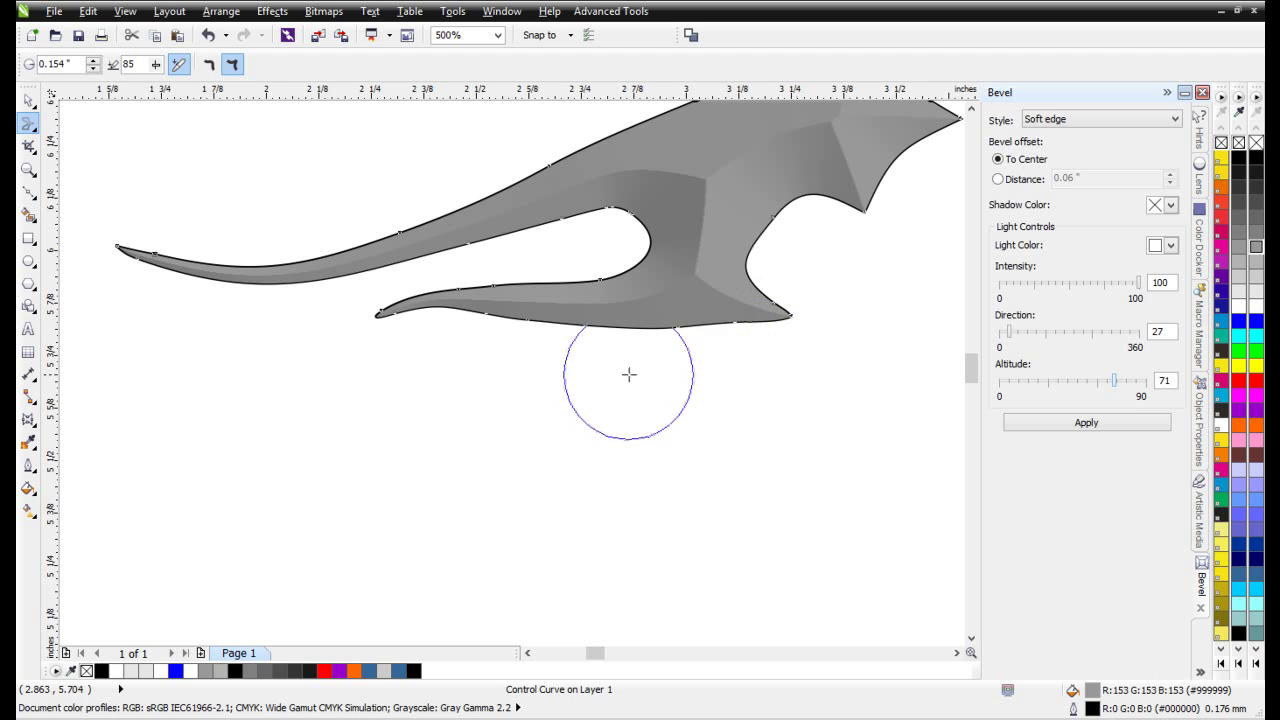
scroll(503, 366, "down", 2)
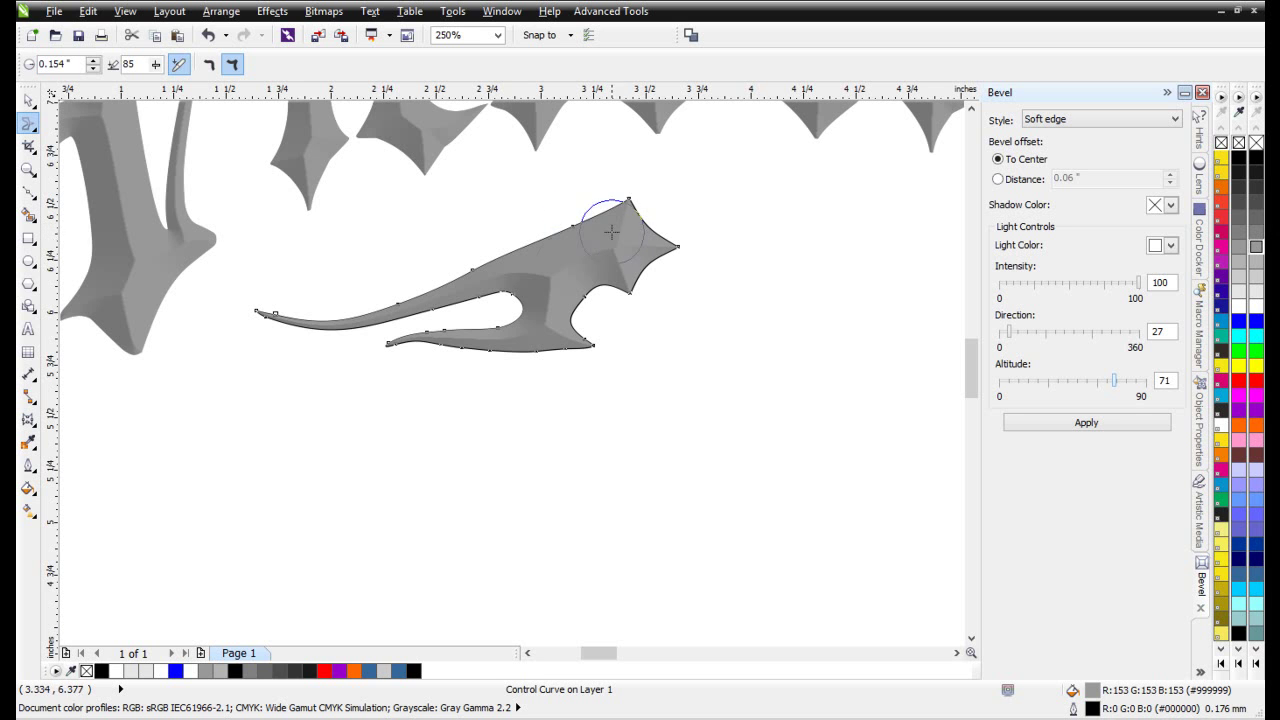
scroll(472, 452, "down", 2)
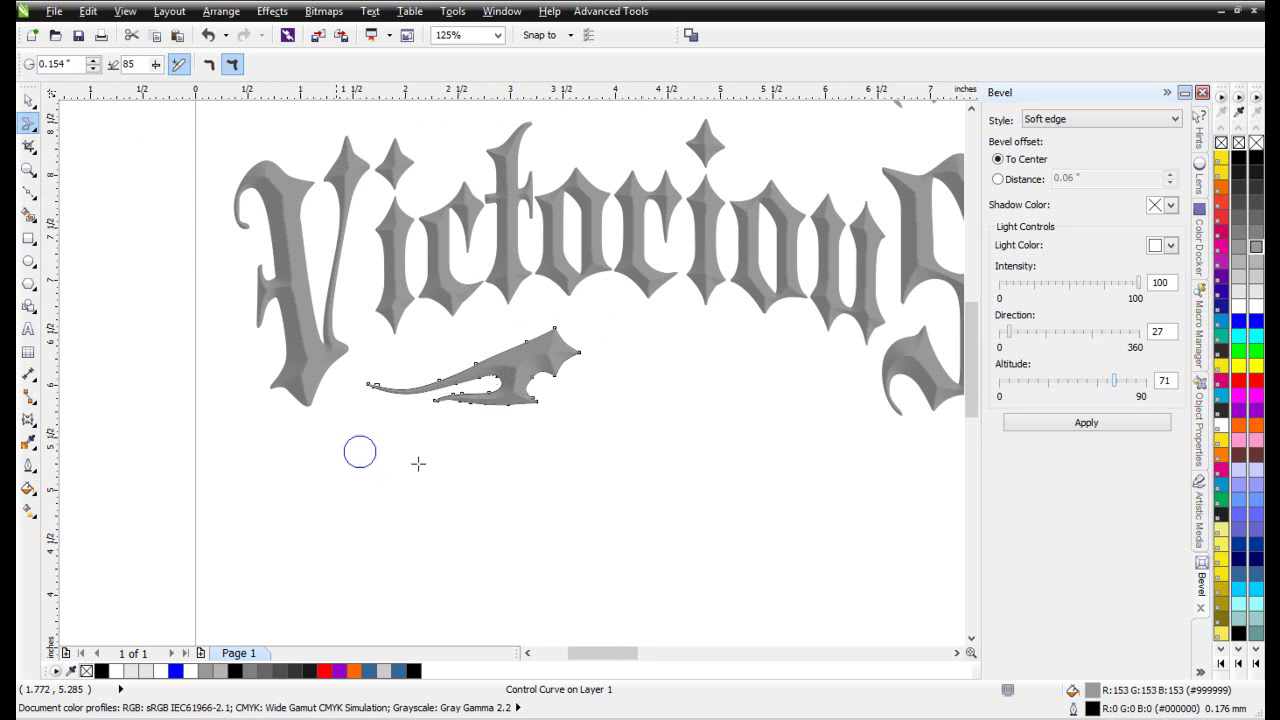
- Rotate the ornament slightly clockwise and enlarge it to about 2.27 by 0.79 inches beneath the lettering
left_click(35, 102)
left_click_drag(529, 357, 538, 348)
left_click(536, 343)
left_click_drag(598, 315, 601, 320)
left_click_drag(529, 343, 539, 357)
left_click_drag(595, 397, 618, 412)
- Place a duplicate of the ornament to its right and mirror the copy horizontally
mouse_move(540, 360)
left_mouse_down()
mouse_move(530, 357)
mouse_move(685, 357)
left_mouse_up()
left_click(420, 64)
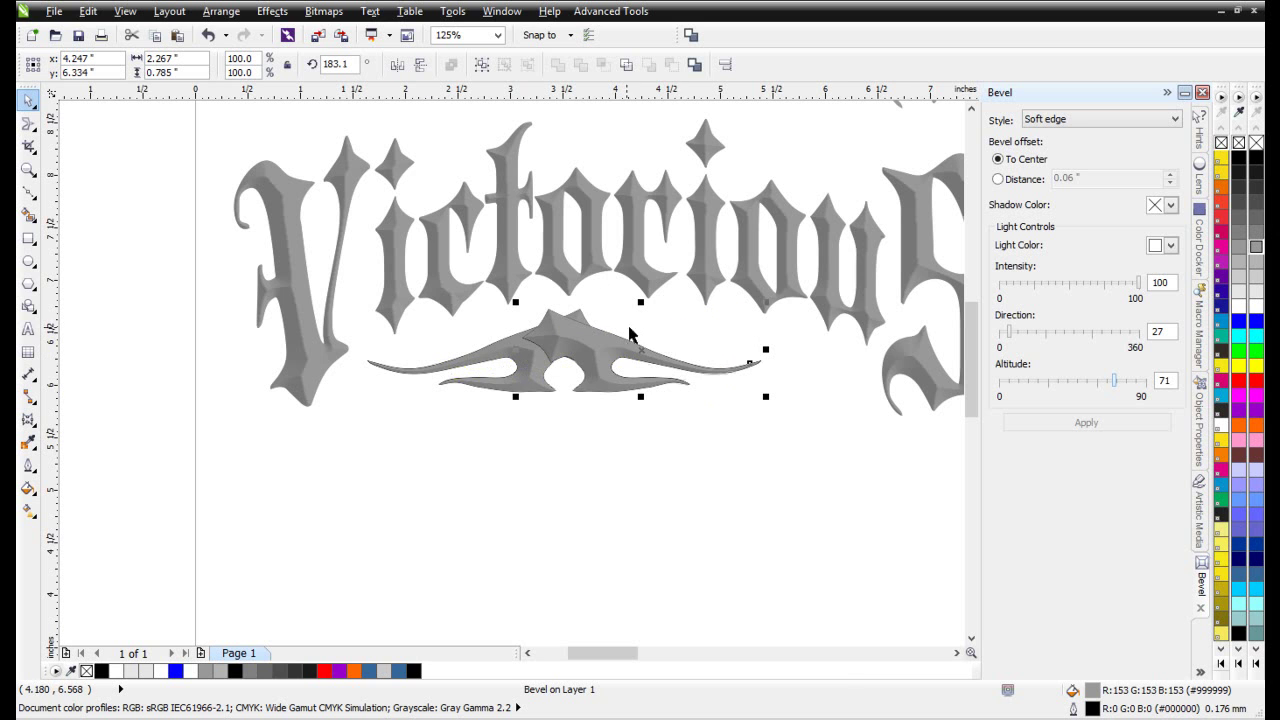
- Move the mirrored copy farther right so the two ornament halves span about 4.6 inches, and select both halves
left_click_drag(607, 340, 697, 349)
left_click(547, 357, "shift")
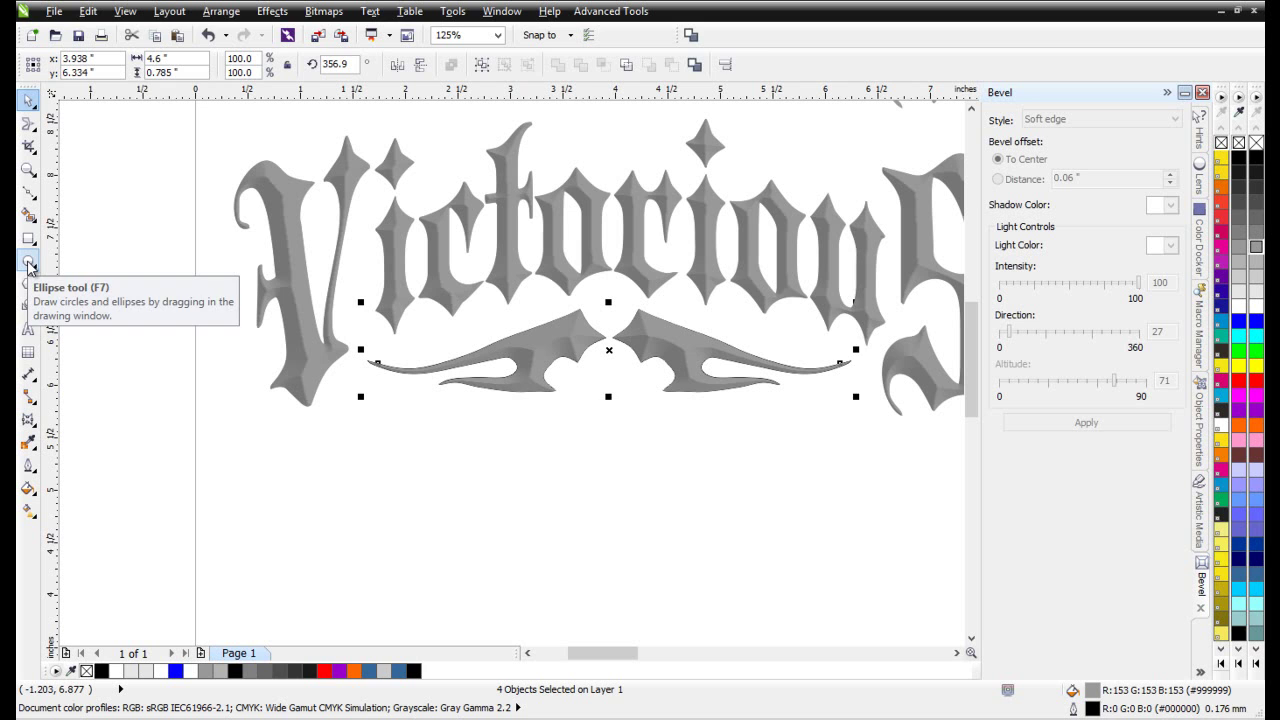
- Draw a circle about 0.417 inches wide between the ornament halves, fill it with gray #999999, and apply the soft edge bevel
left_click(29, 262)
left_click(612, 436)
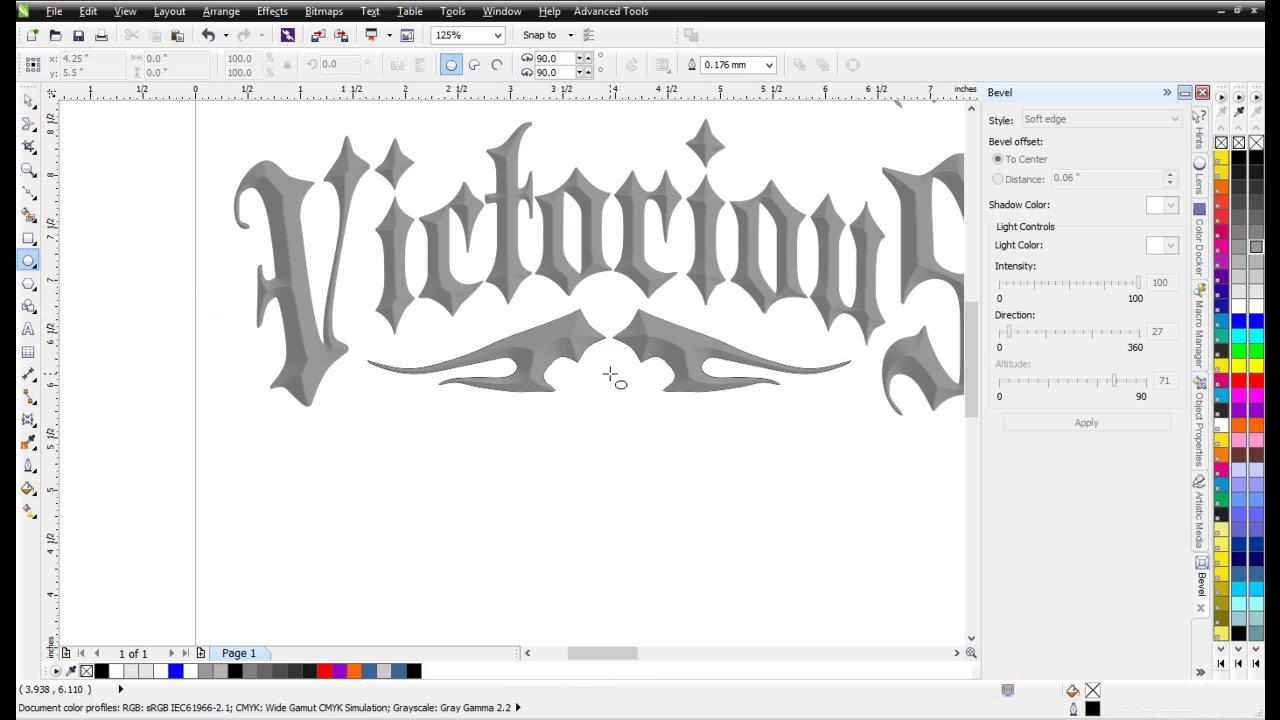
left_click_drag(610, 375, 637, 401)
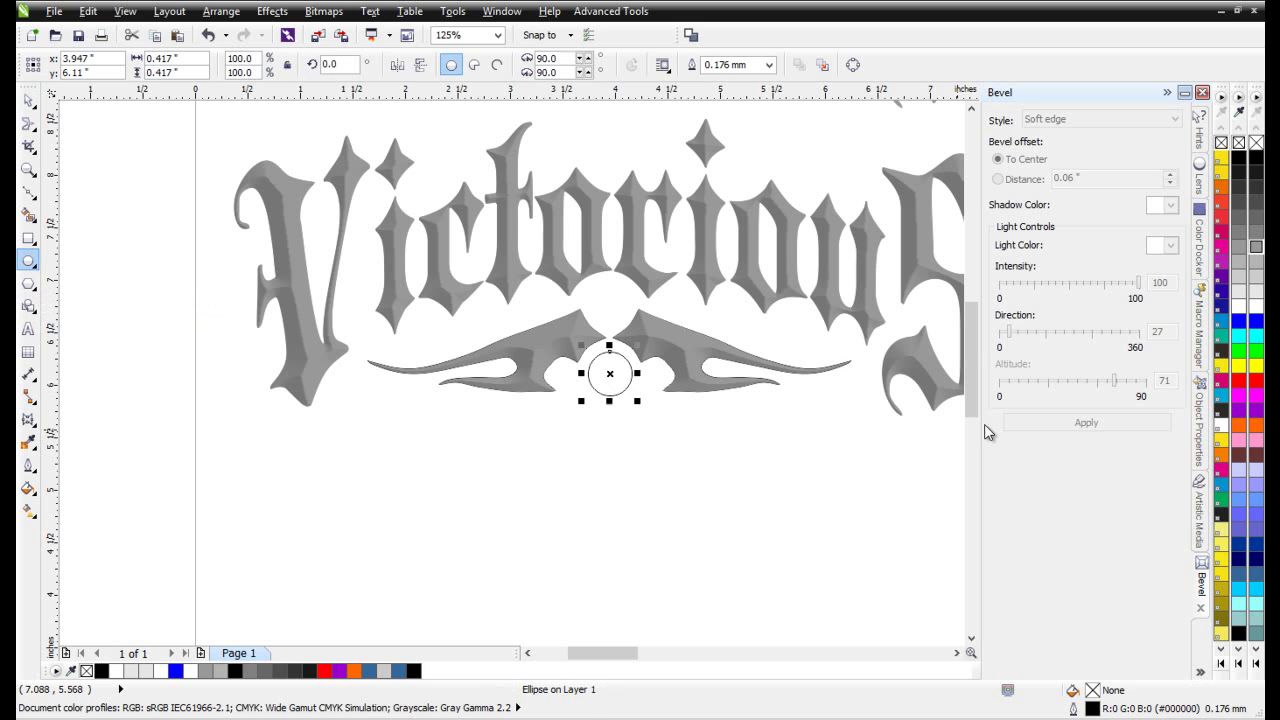
left_click(1257, 248)
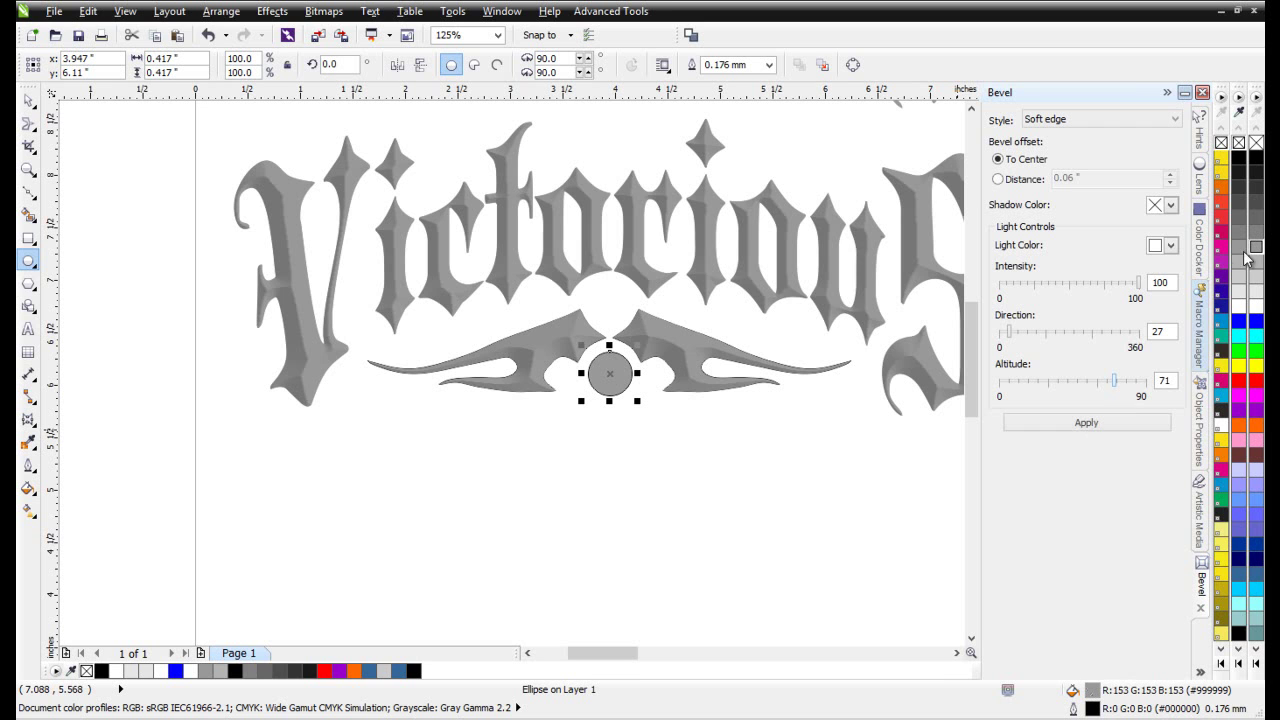
left_click(1102, 422)
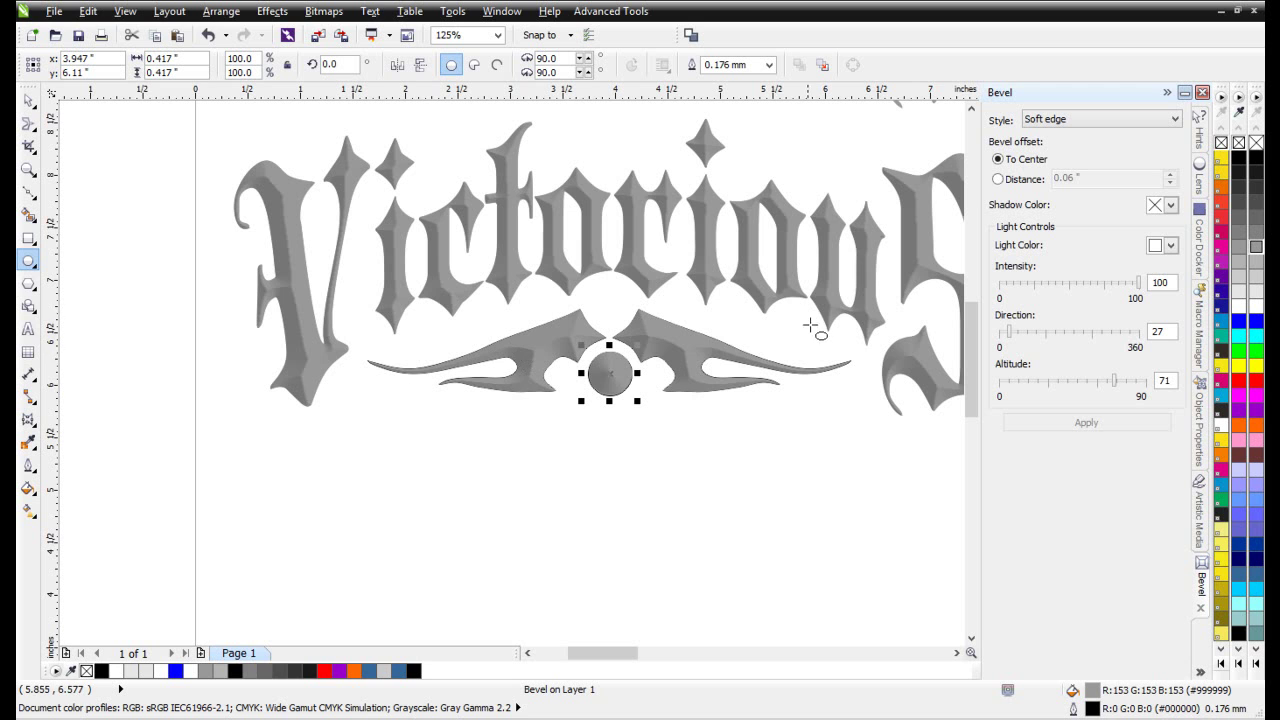
- Use pointy smear with a 0.31-inch nib to pull the circle's bottom straight down into a sharp teardrop
left_click(28, 123)
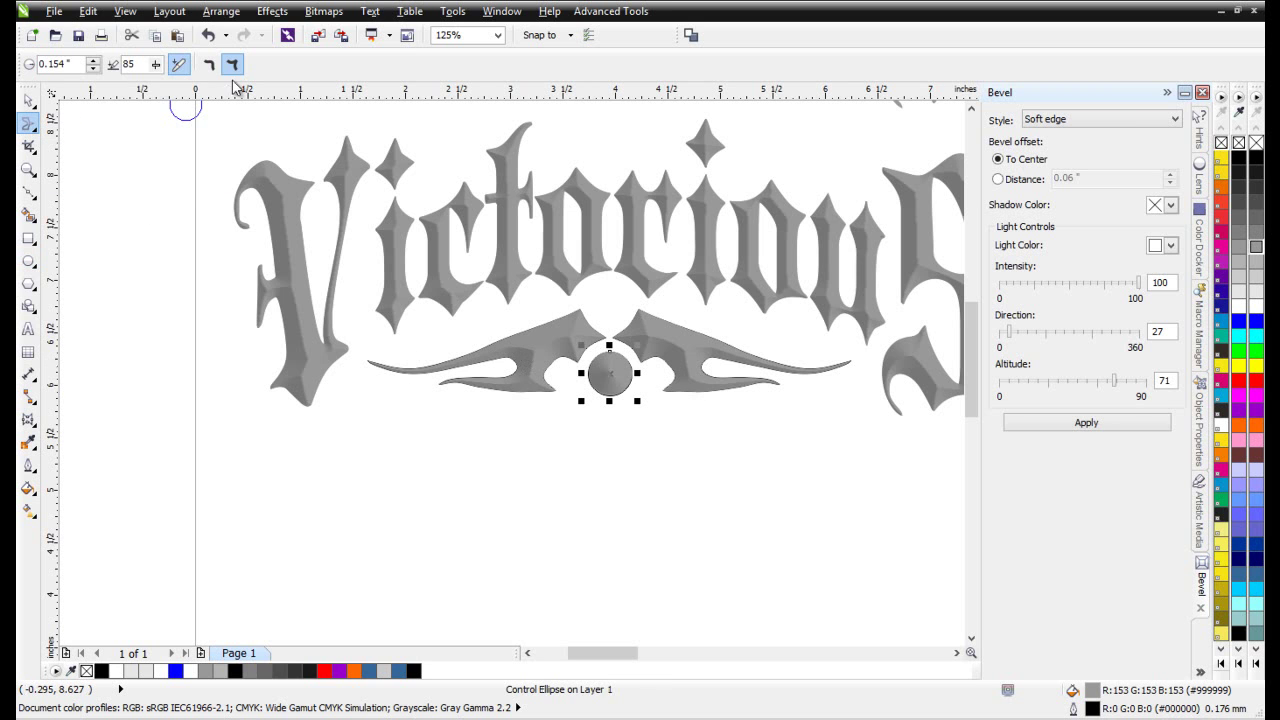
left_click_drag(634, 468, 662, 450)
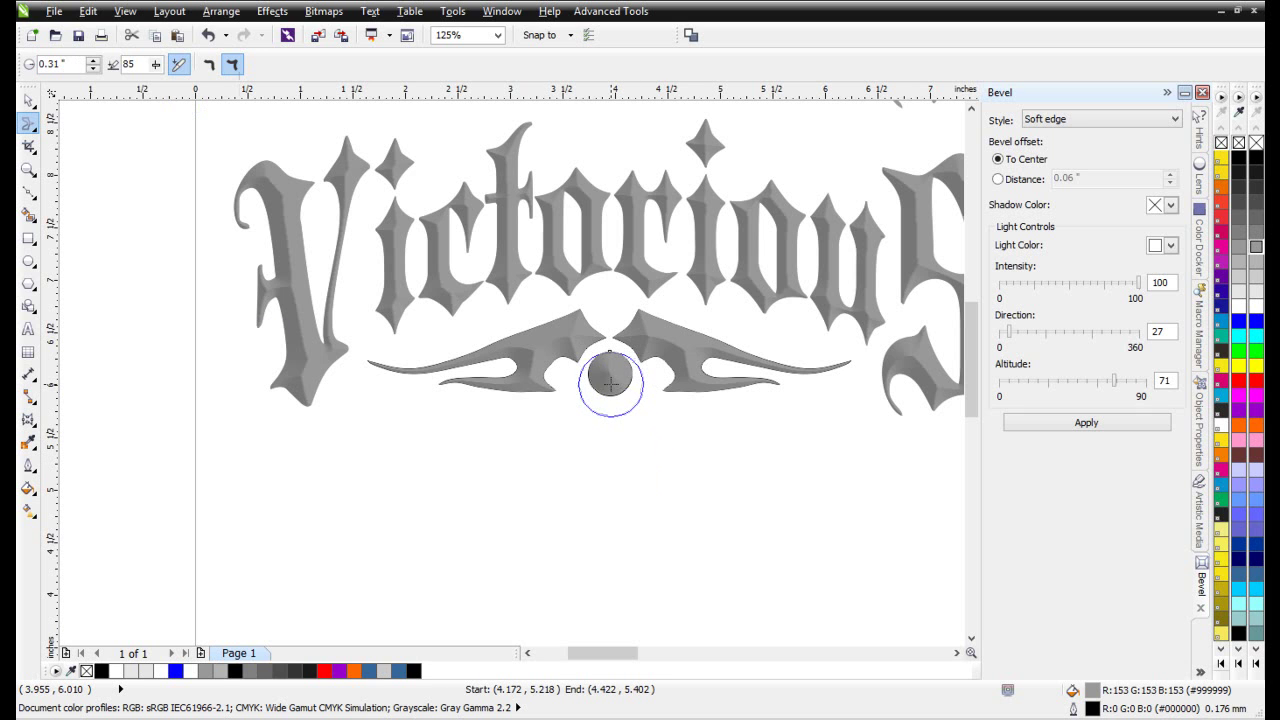
mouse_move(610, 378)
left_mouse_down()
mouse_move(603, 449)
mouse_move(620, 474)
left_mouse_up()
key("ctrl+z")
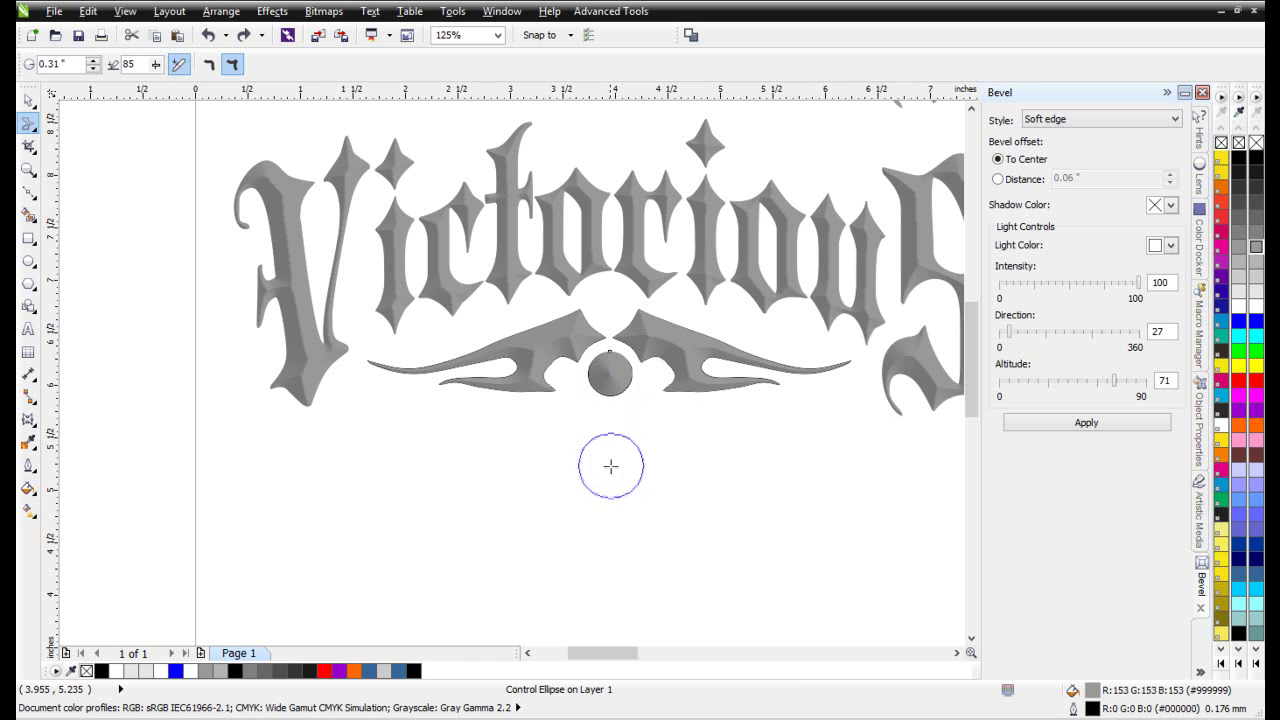
left_click_drag(613, 378, 611, 480)
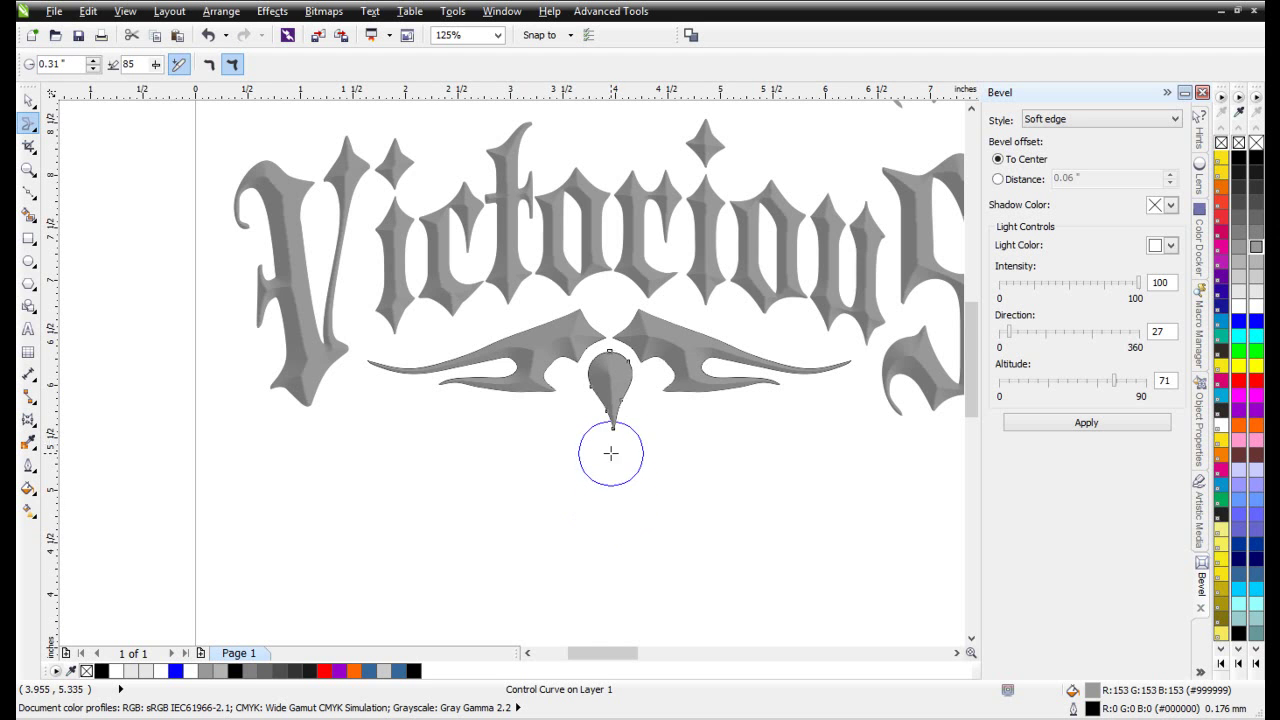
- Rotate the teardrop slightly clockwise to 355.4 degrees so its tip points straight down
scroll(611, 422, "up", 2)
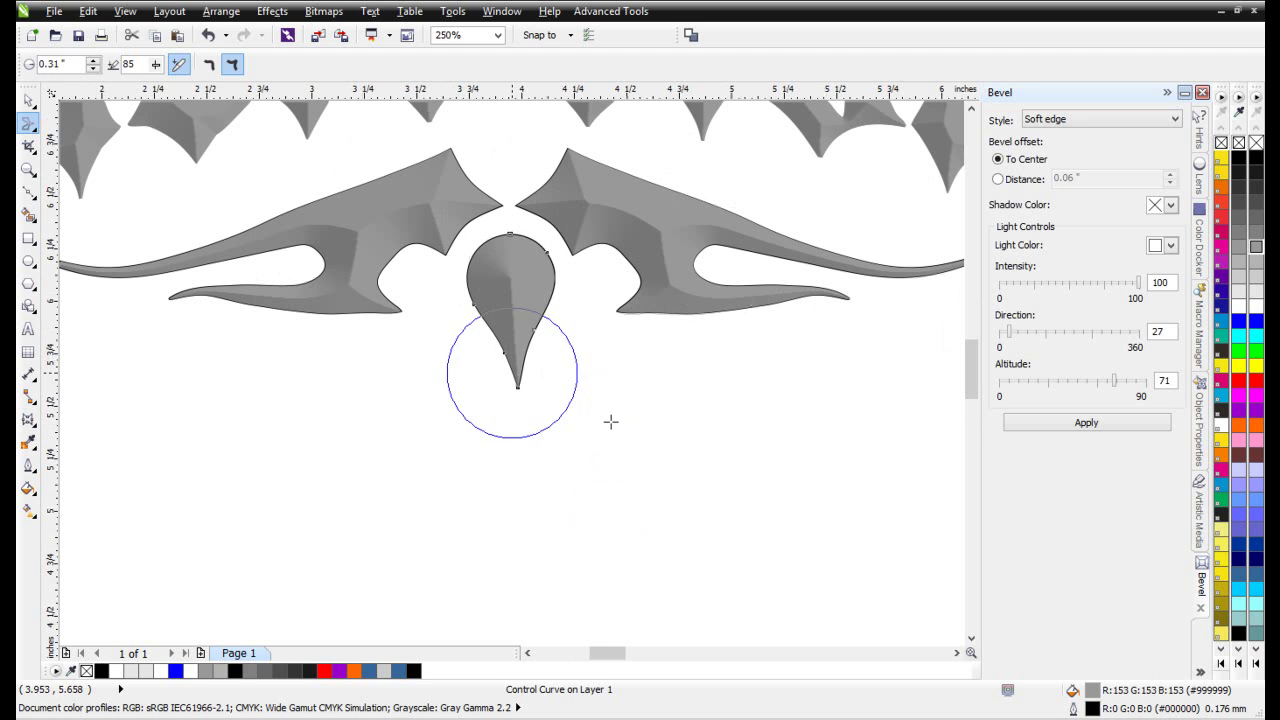
left_click(26, 102)
left_click(560, 242)
left_click_drag(561, 229, 563, 237)
left_click(586, 414)
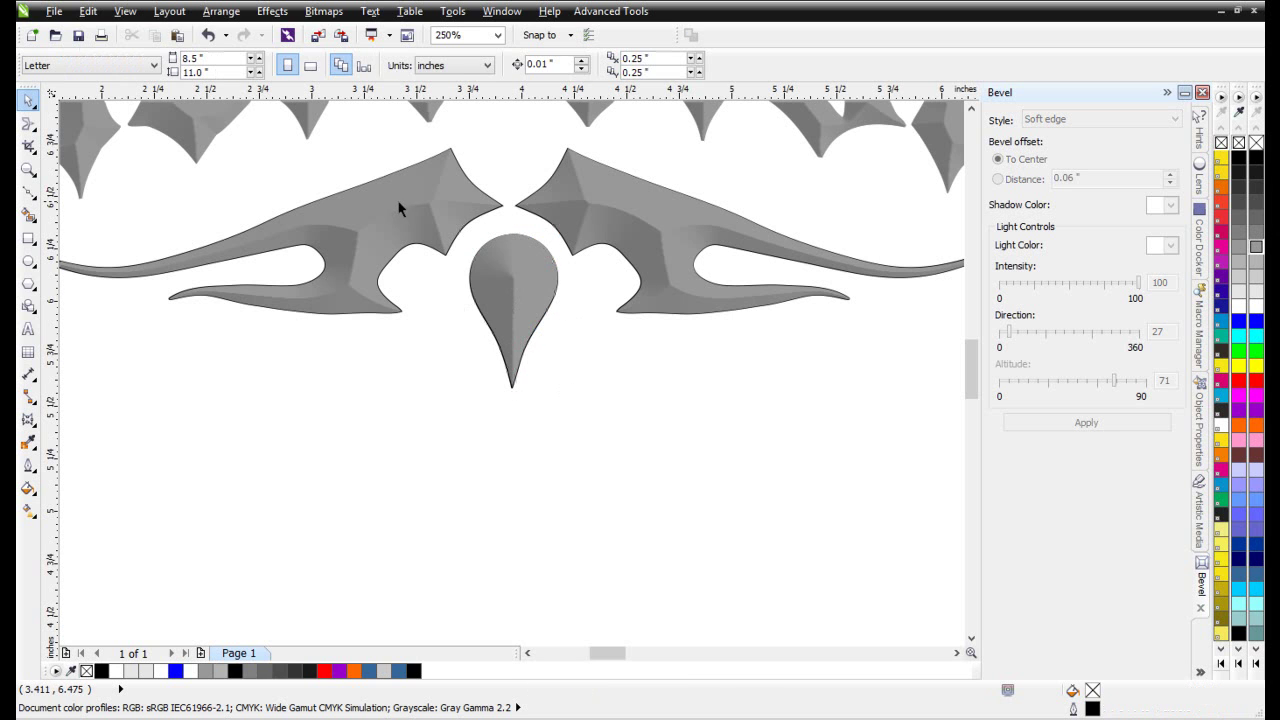
- Round out the inner notch of the left ornament half using smooth smear with a 0.171-inch nib
left_click(374, 250)
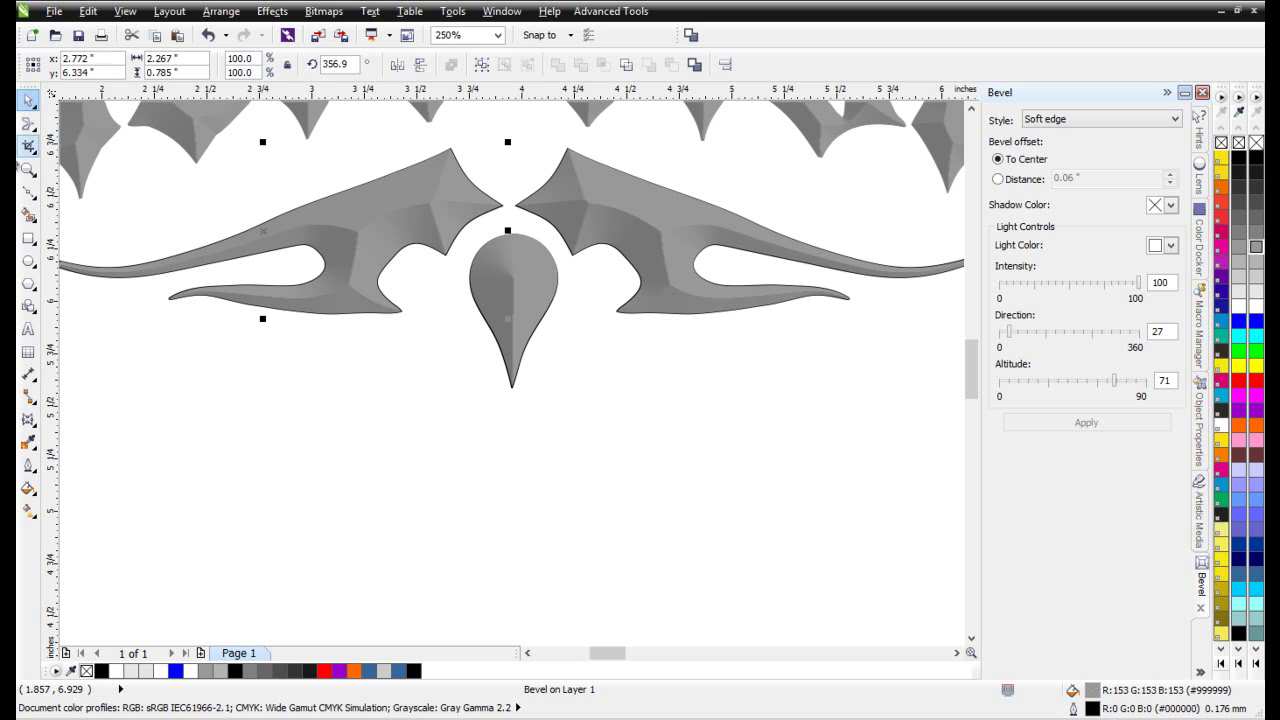
left_click(26, 130)
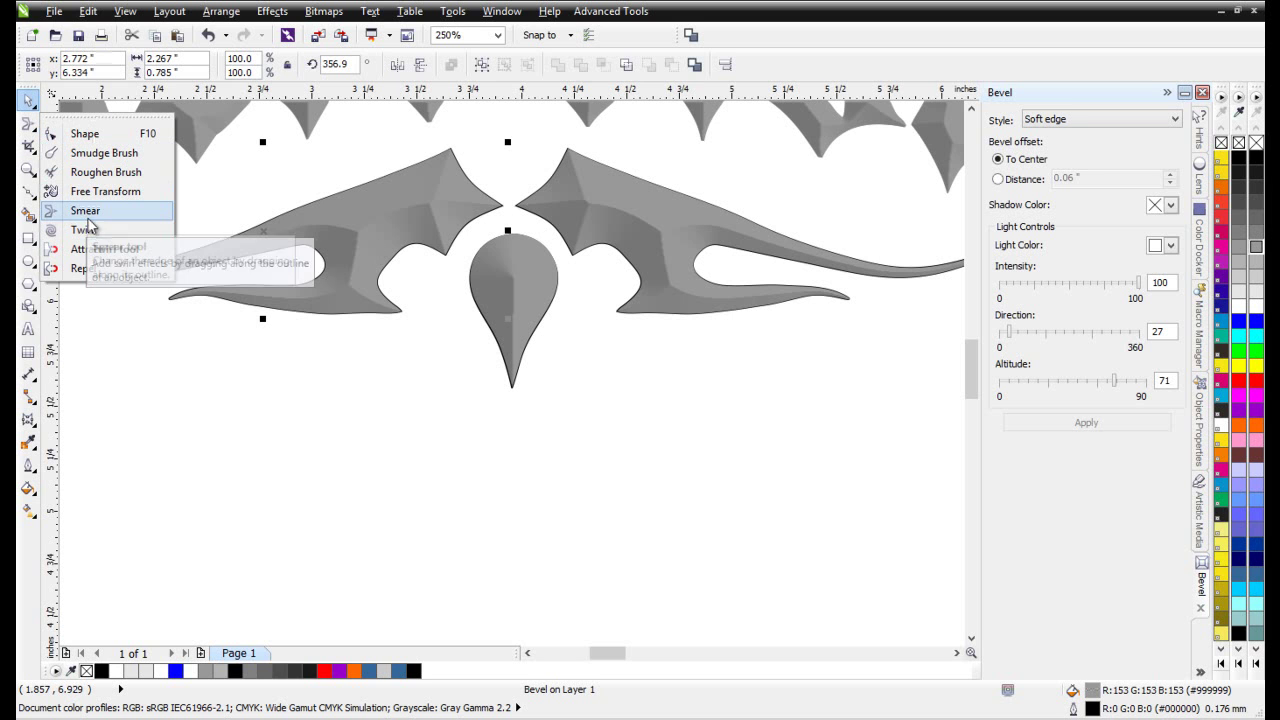
left_click(86, 210)
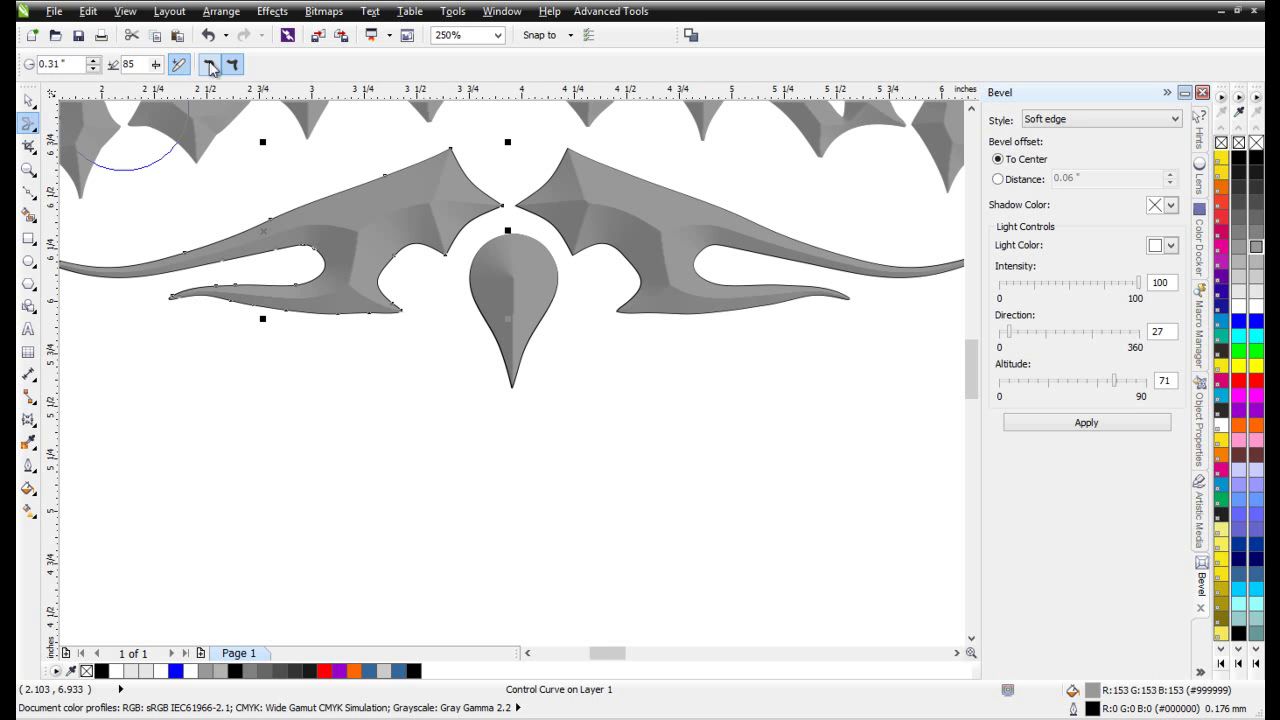
mouse_move(617, 507)
left_mouse_down()
mouse_move(651, 477)
mouse_move(642, 482)
left_mouse_up()
left_click_drag(398, 267, 398, 262)
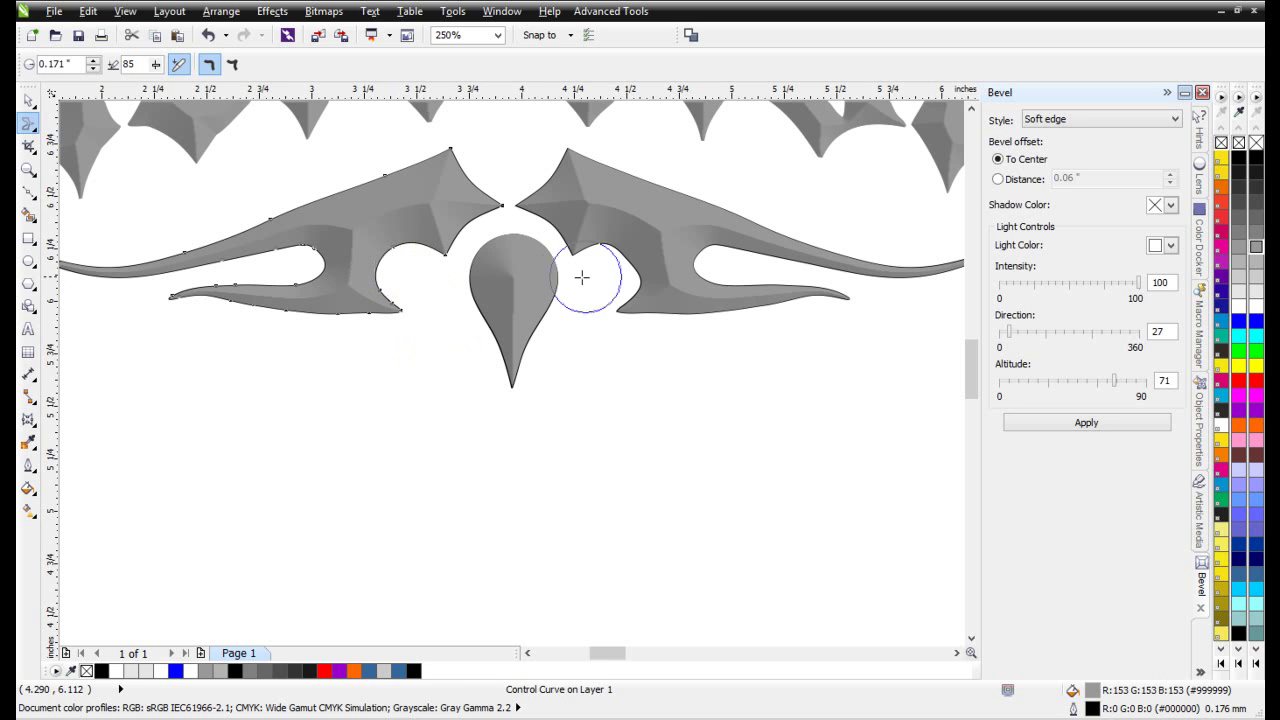
- Smear the inner notch of the right ornament half into a matching round curve with the 0.171-inch nib
left_click(32, 105)
left_click(600, 206)
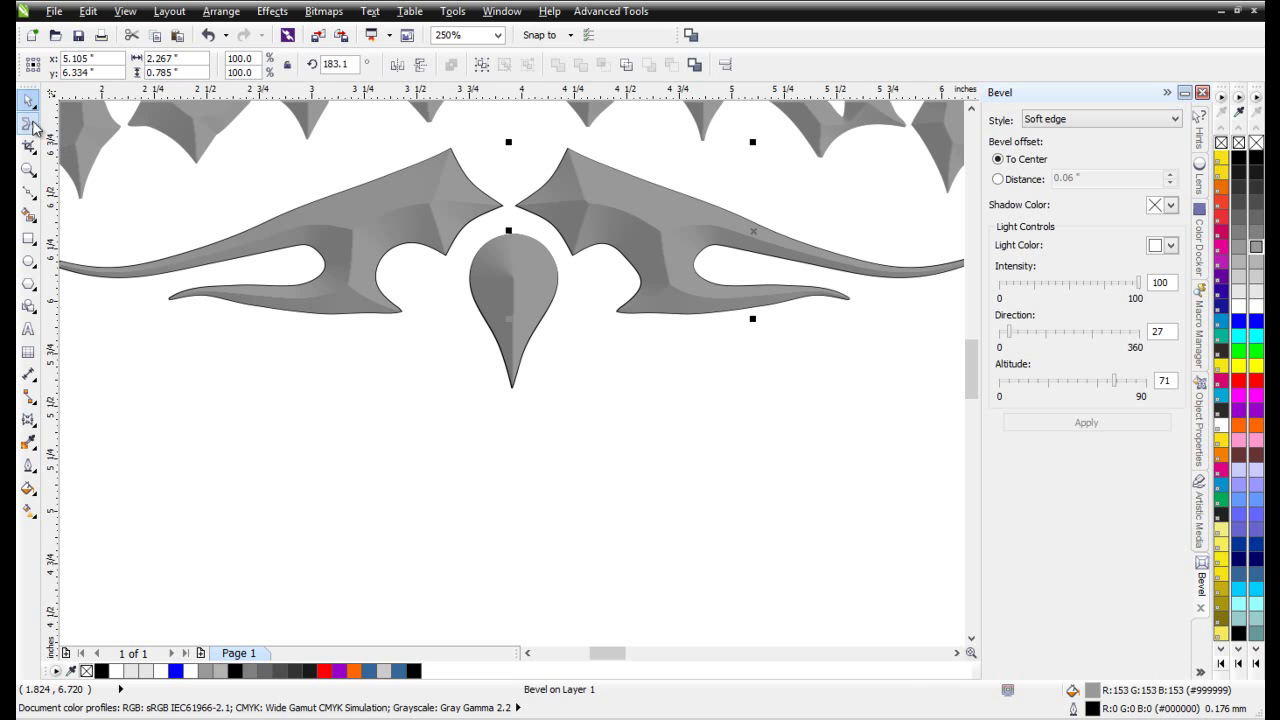
left_click(33, 122)
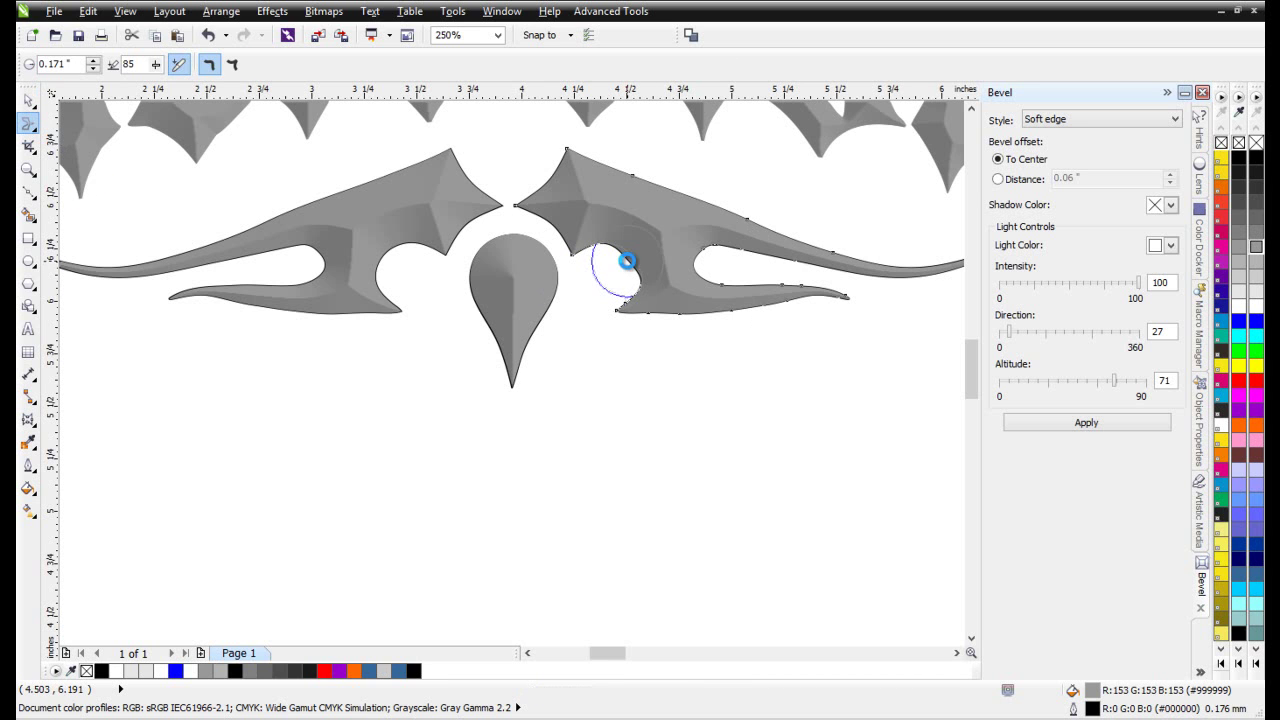
left_click_drag(626, 263, 624, 258)
left_click(550, 407)
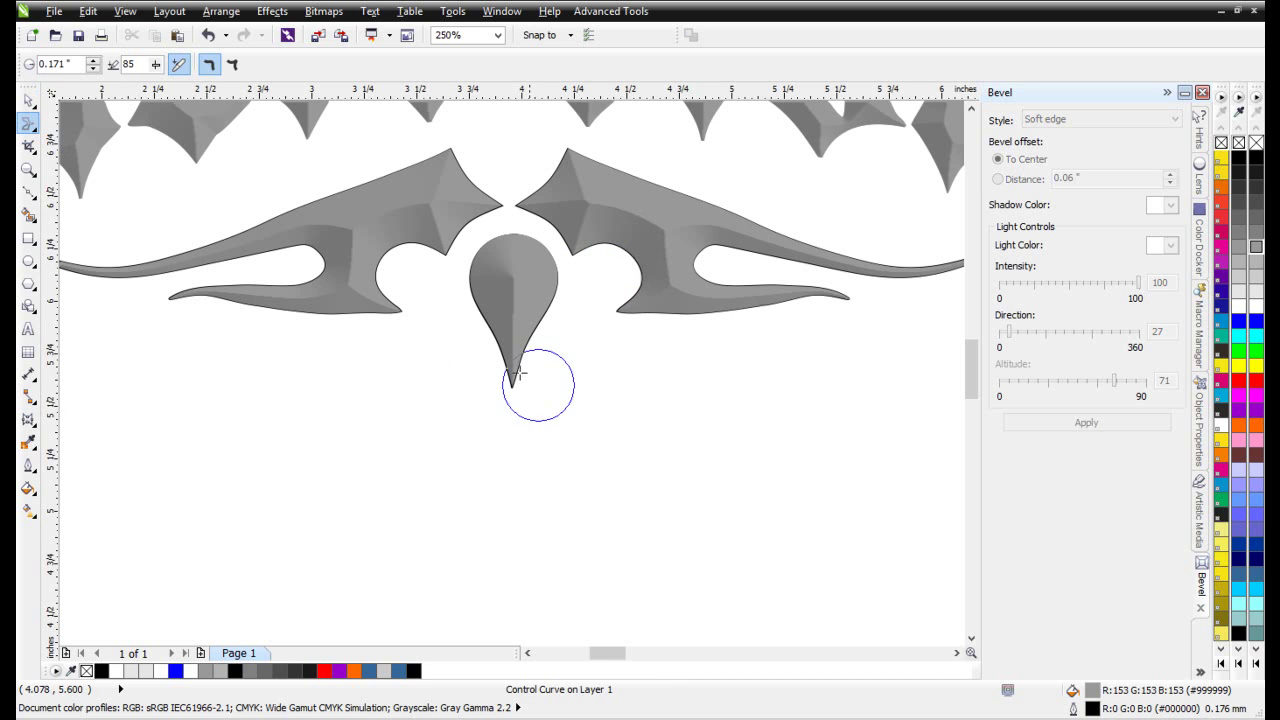
- Group both ornament halves with the teardrop, and center the group horizontally beneath the bevelled lettering
scroll(514, 372, "down", 4)
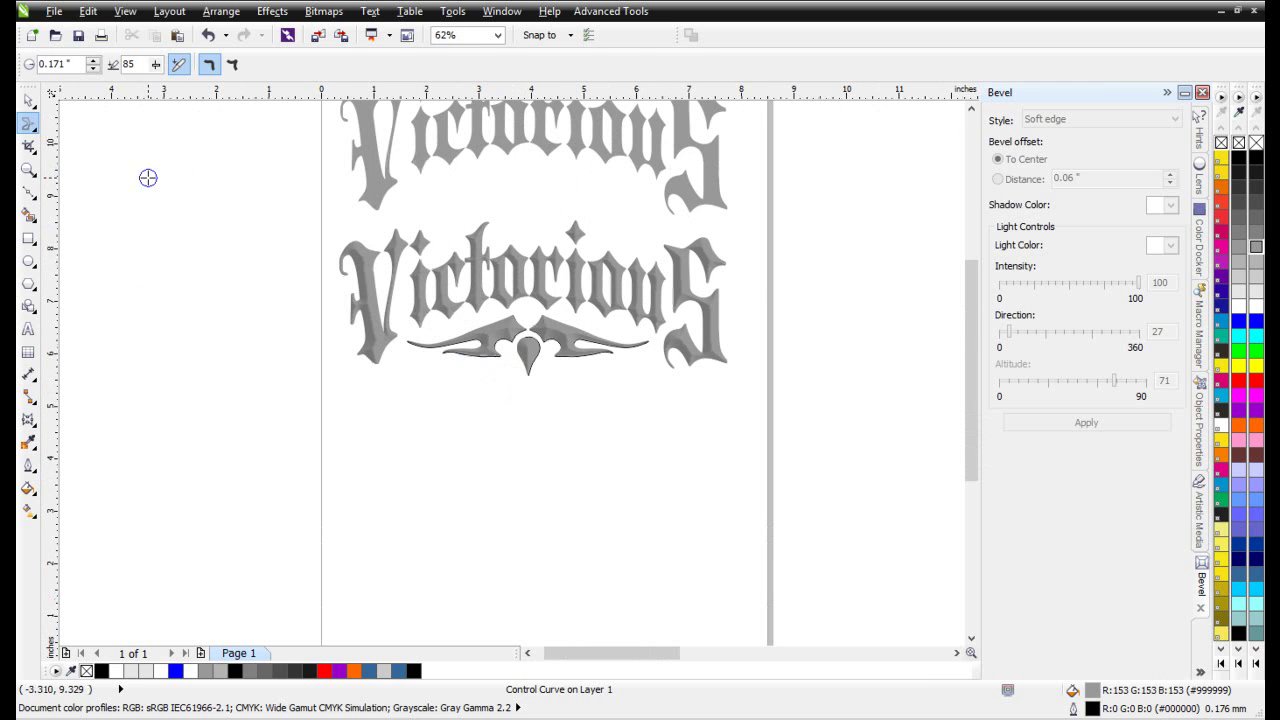
left_click(28, 101)
left_click_drag(697, 451, 374, 300)
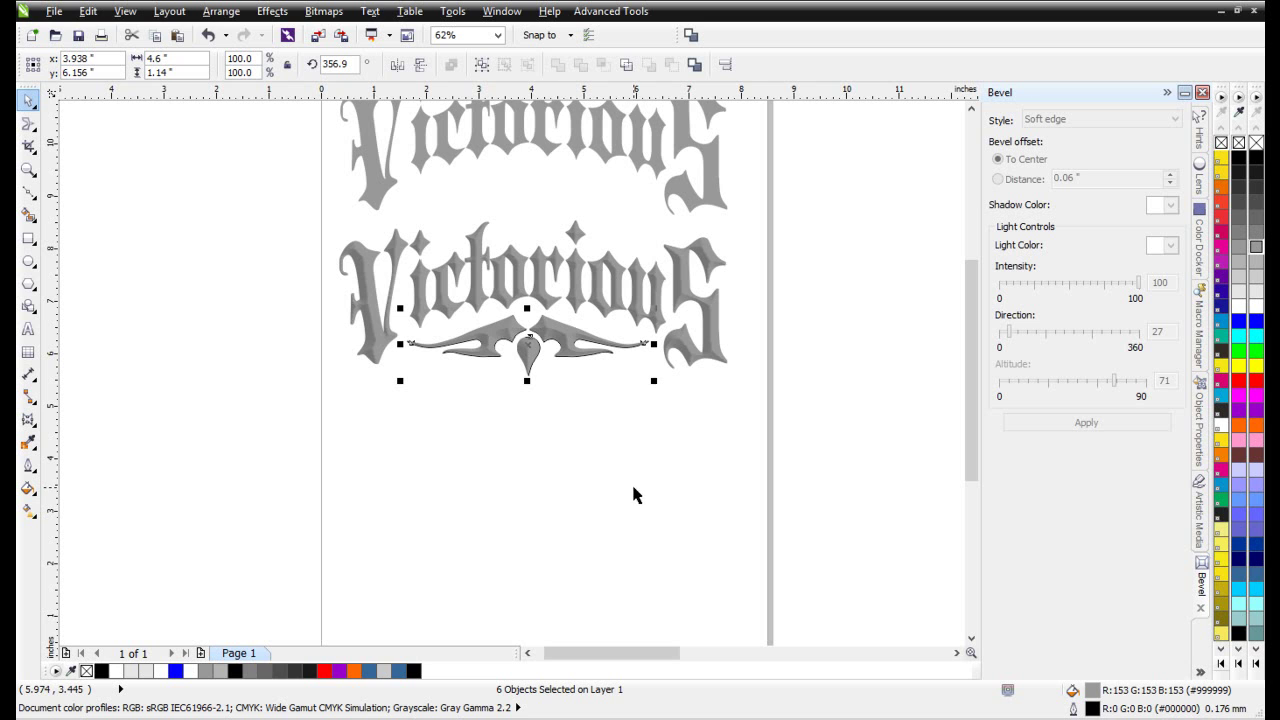
left_click(481, 64)
left_click(543, 298, "shift")
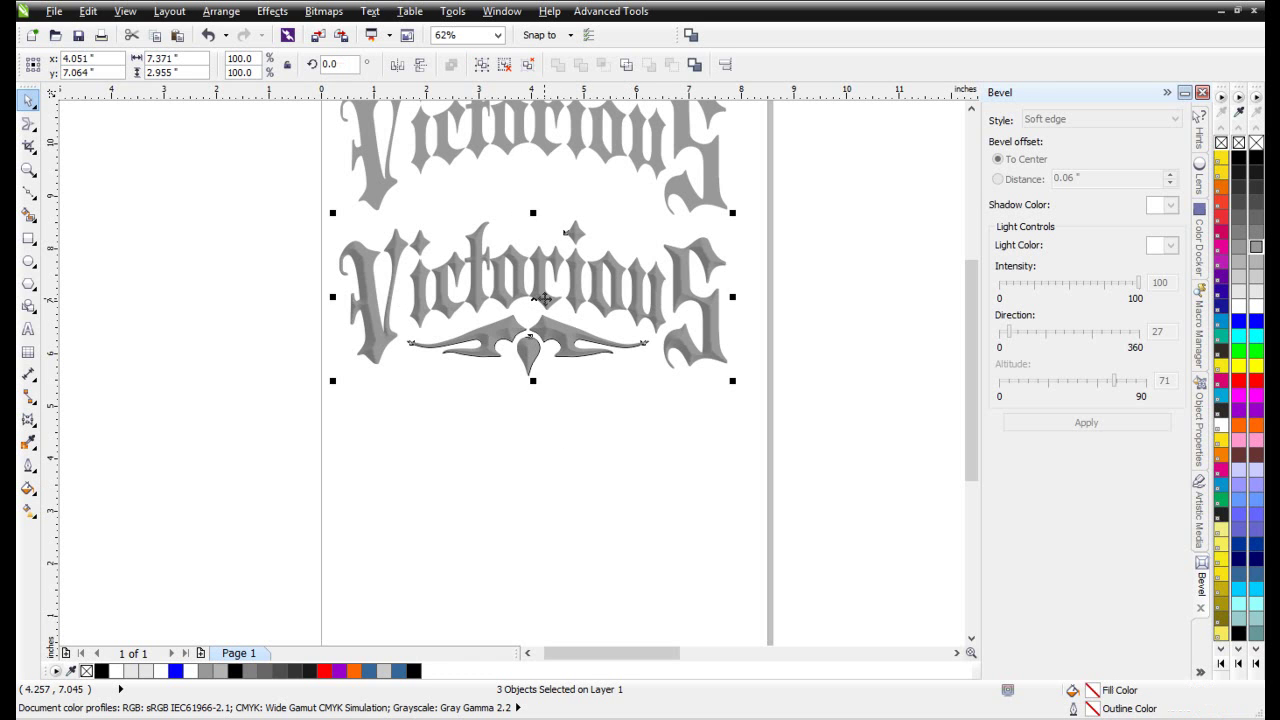
left_click(503, 568)
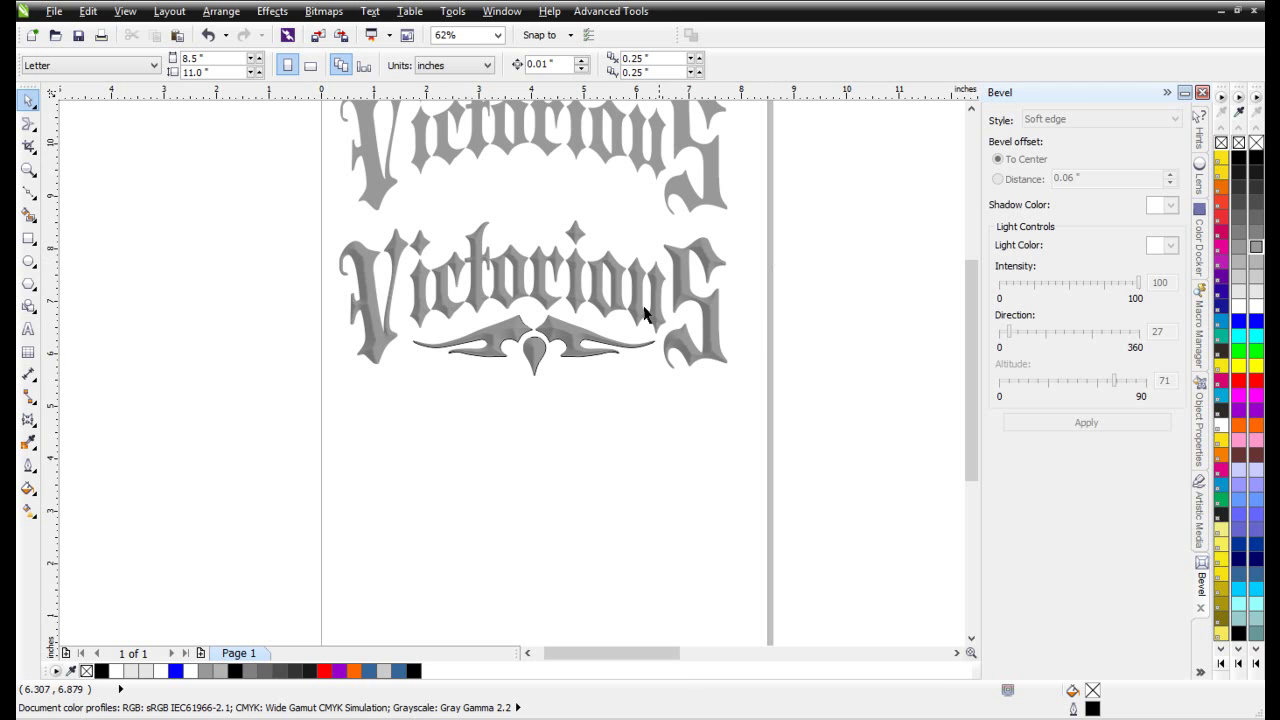
- Ungroup the centered ornament into its separate bevelled pieces
left_click(701, 354)
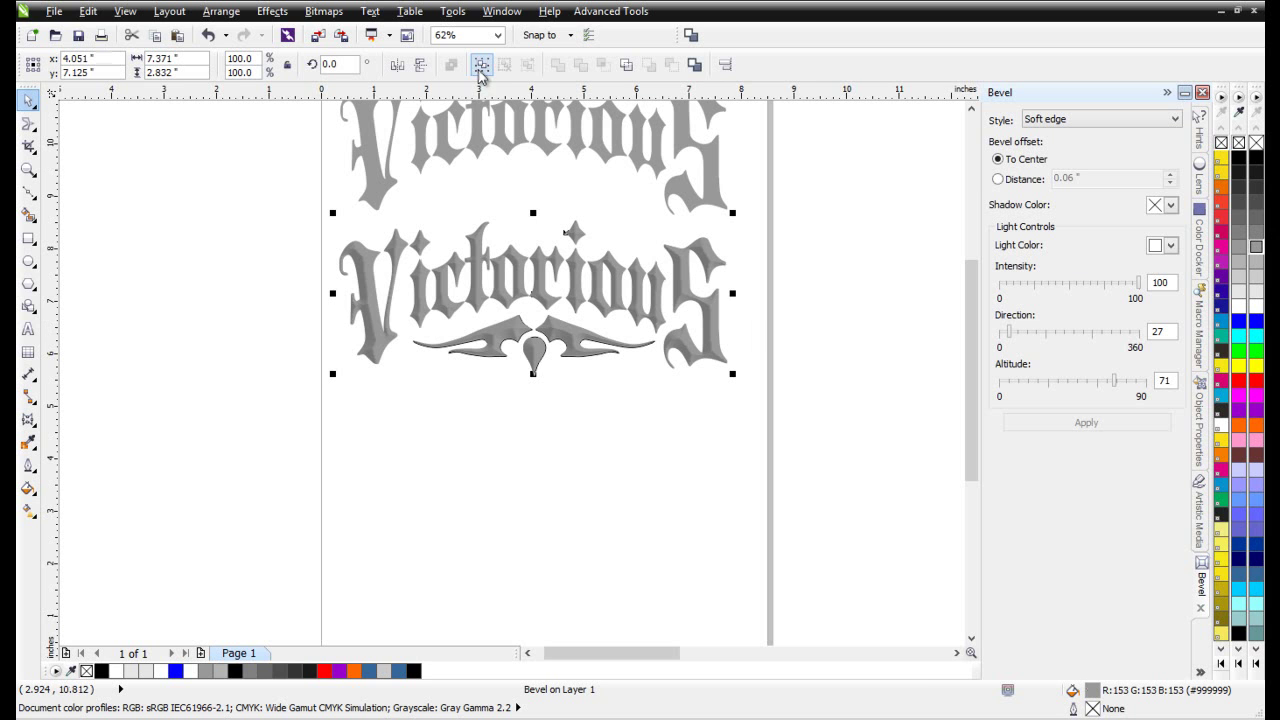
left_click(313, 332)
left_click(495, 353)
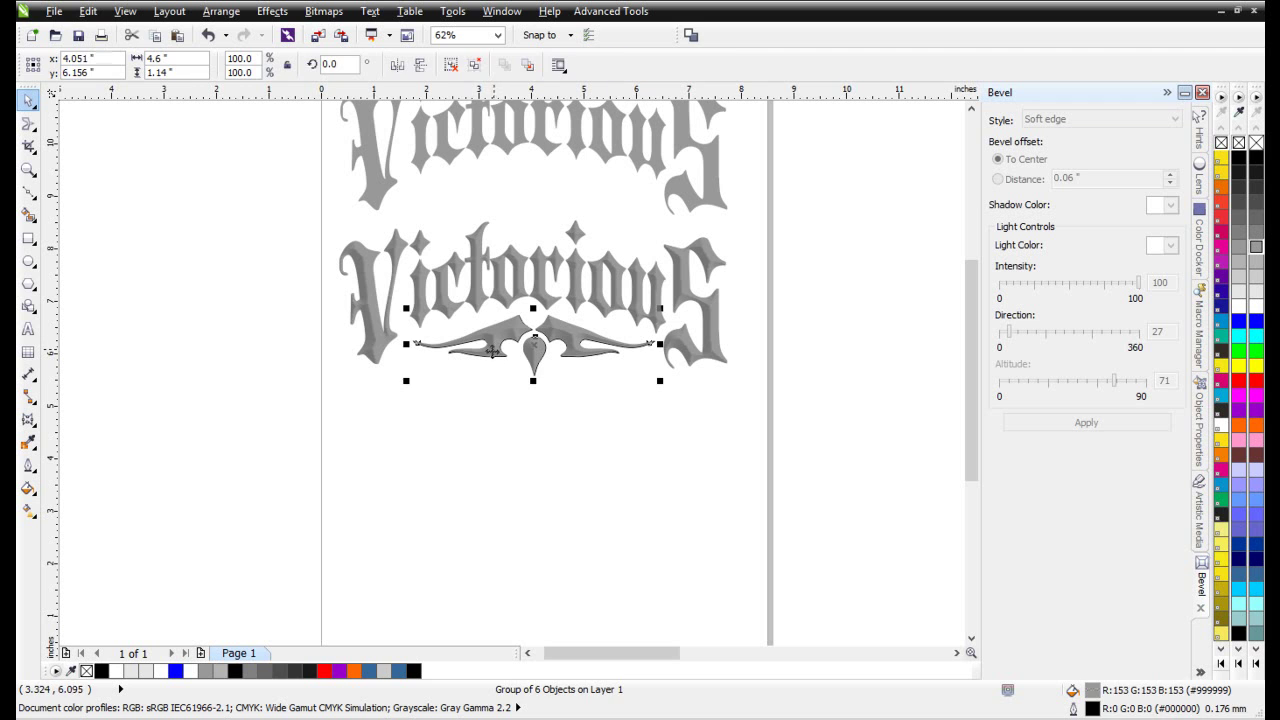
left_click(480, 64)
left_click(500, 363)
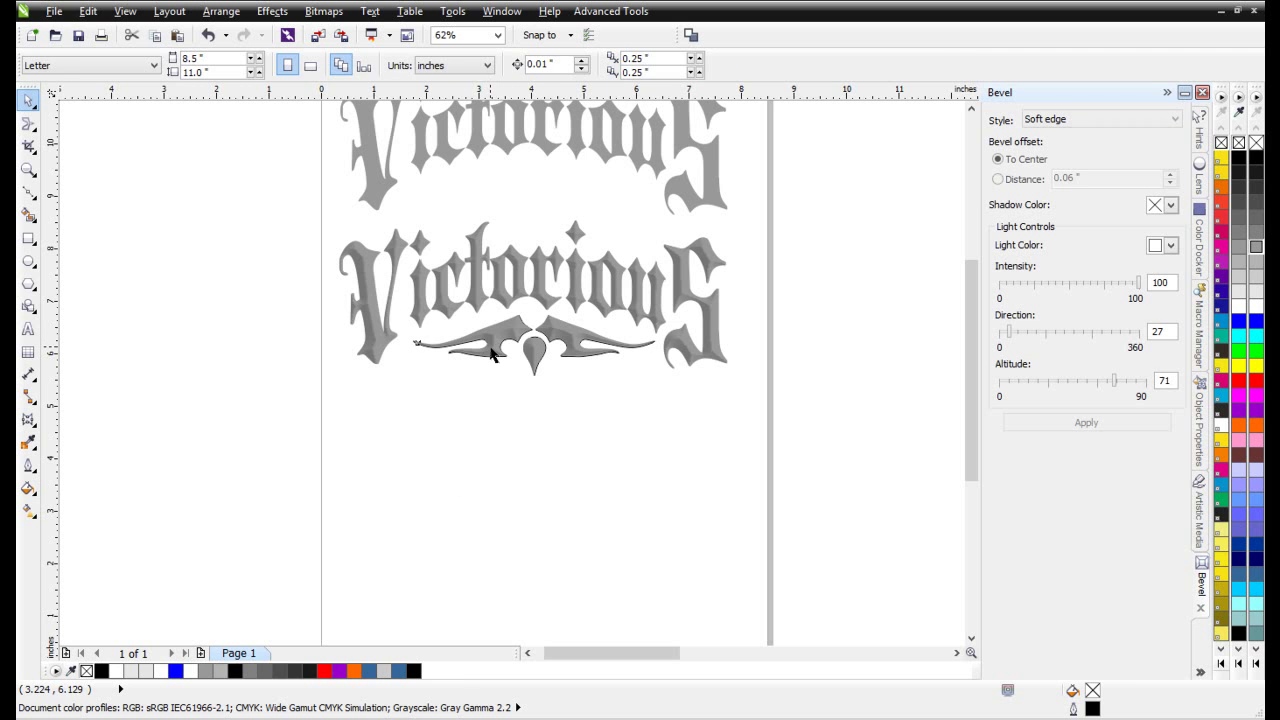
- Fill both ornament halves, the teardrop and the bevelled lettering with the lighter gray #B3B3B3
left_click(466, 352)
left_click(1253, 260)
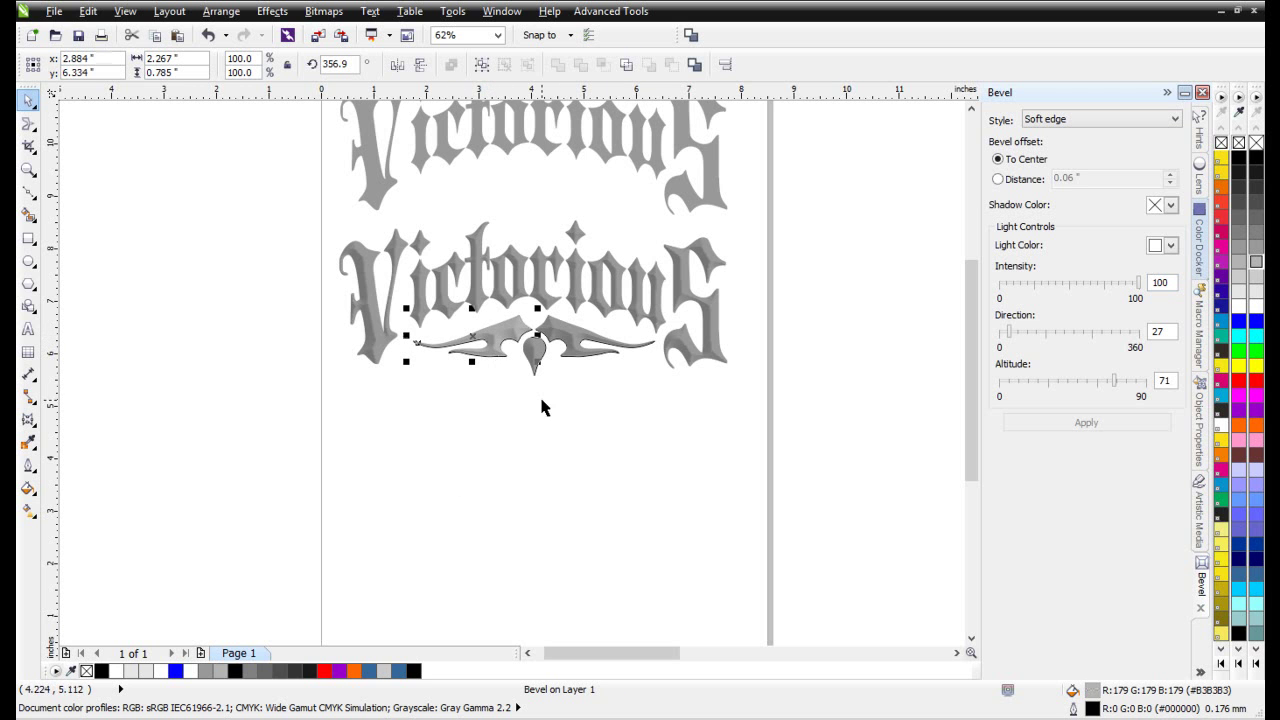
left_click(646, 356)
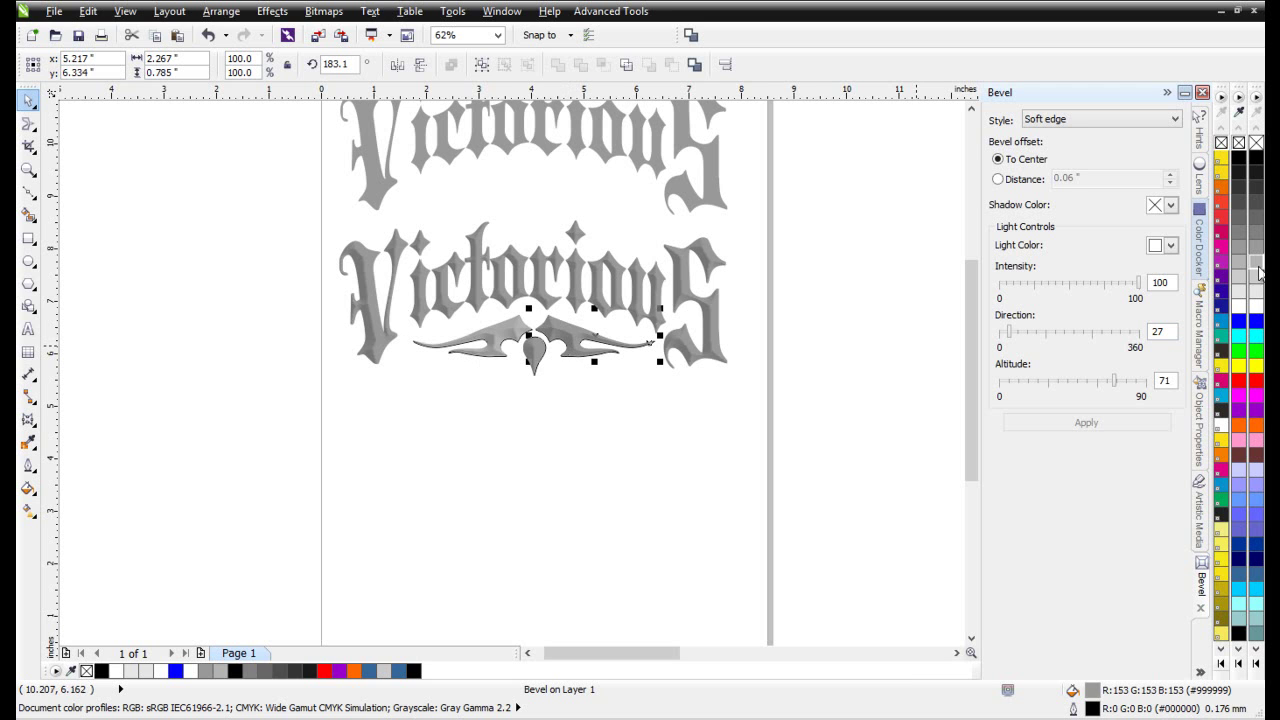
left_click(1257, 263)
left_click(533, 362)
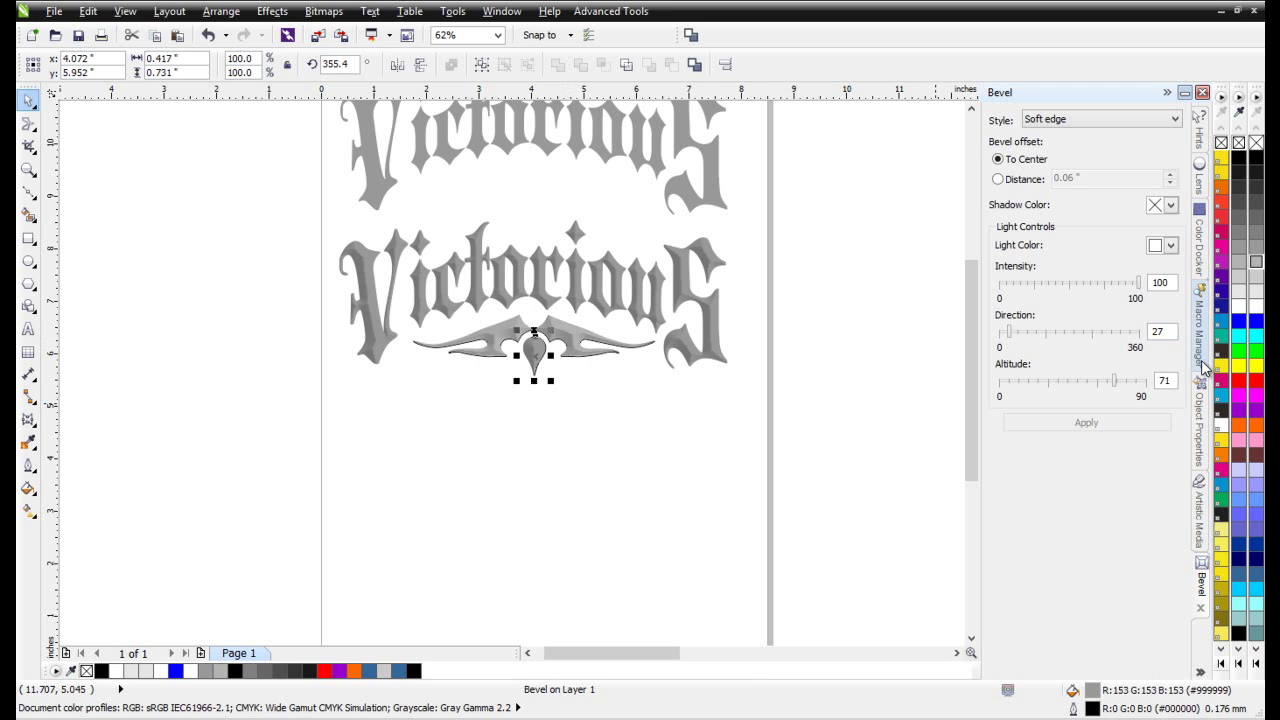
left_click(614, 306)
left_click(1257, 263)
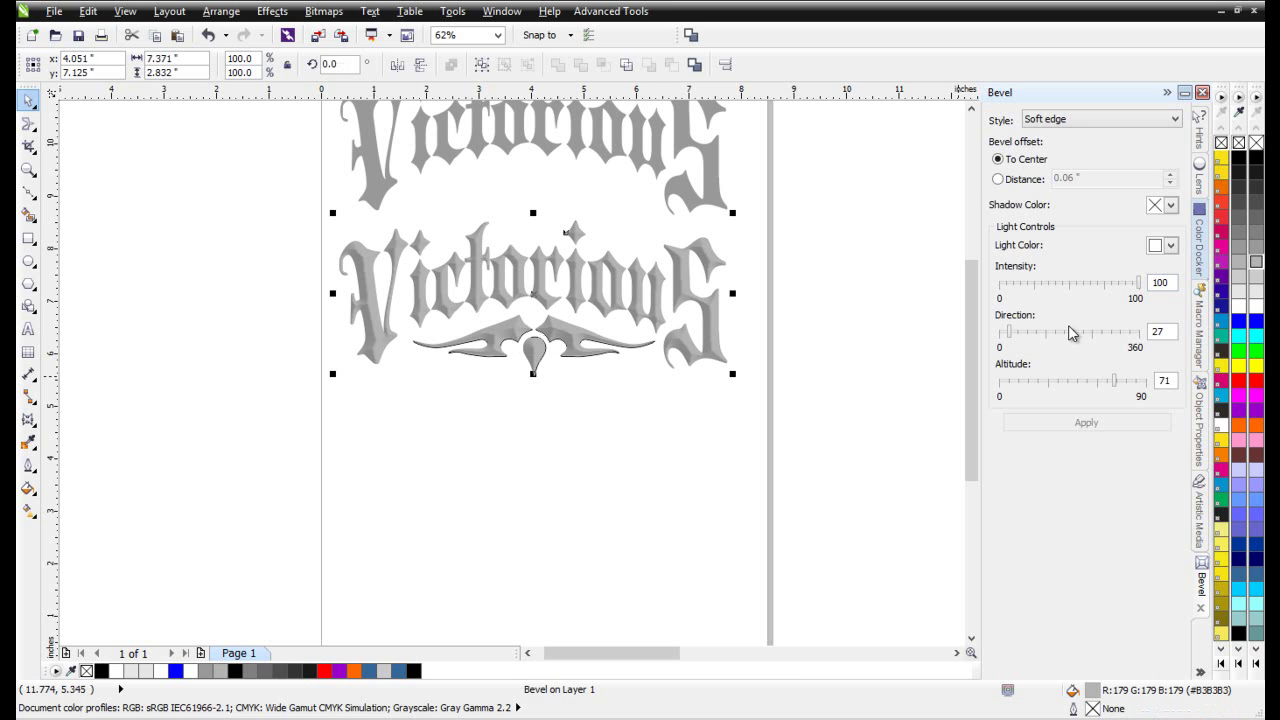
- Set the bevel light direction to 209 on the lettering and to 119 on the left ornament half
left_click_drag(1010, 332, 1080, 333)
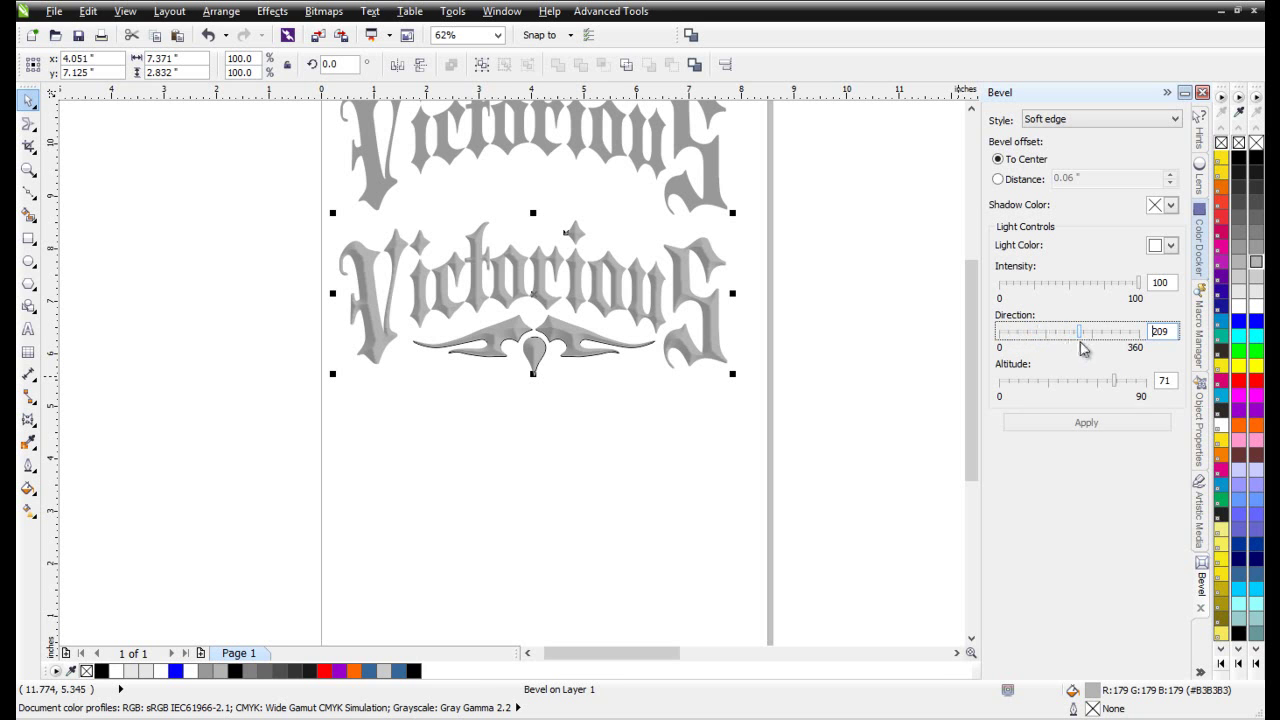
left_click(1090, 431)
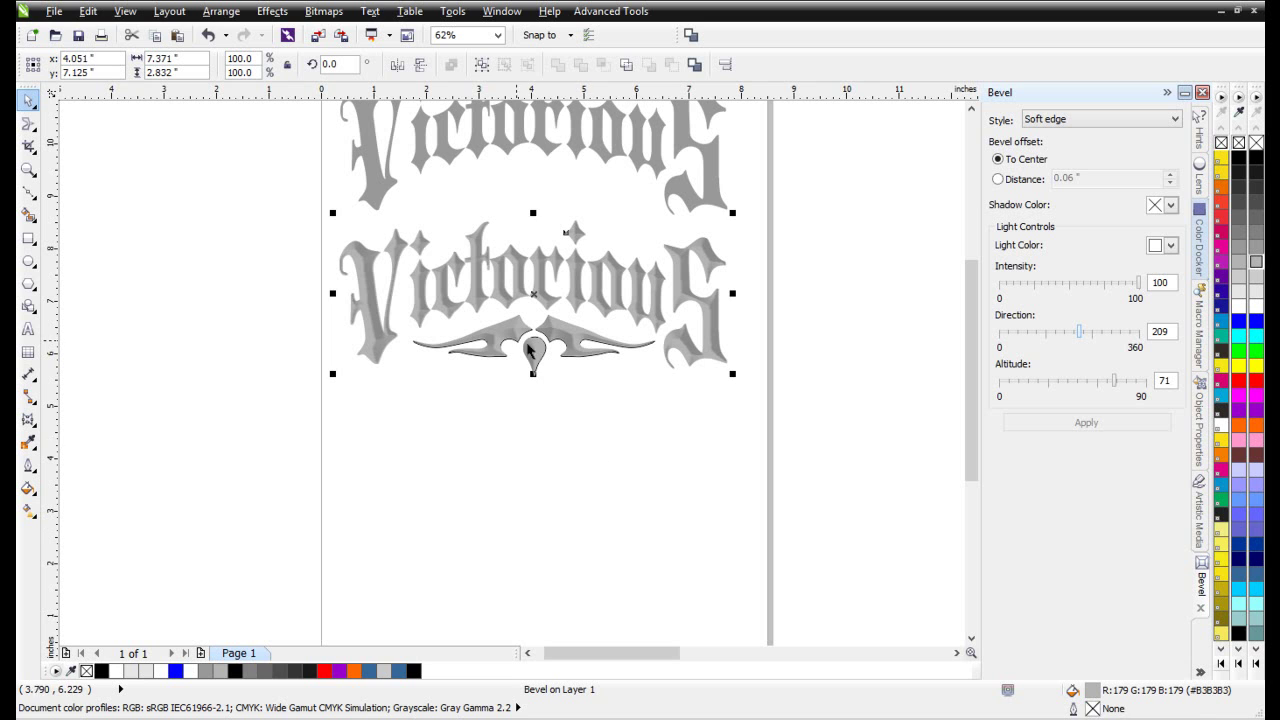
left_click(490, 348)
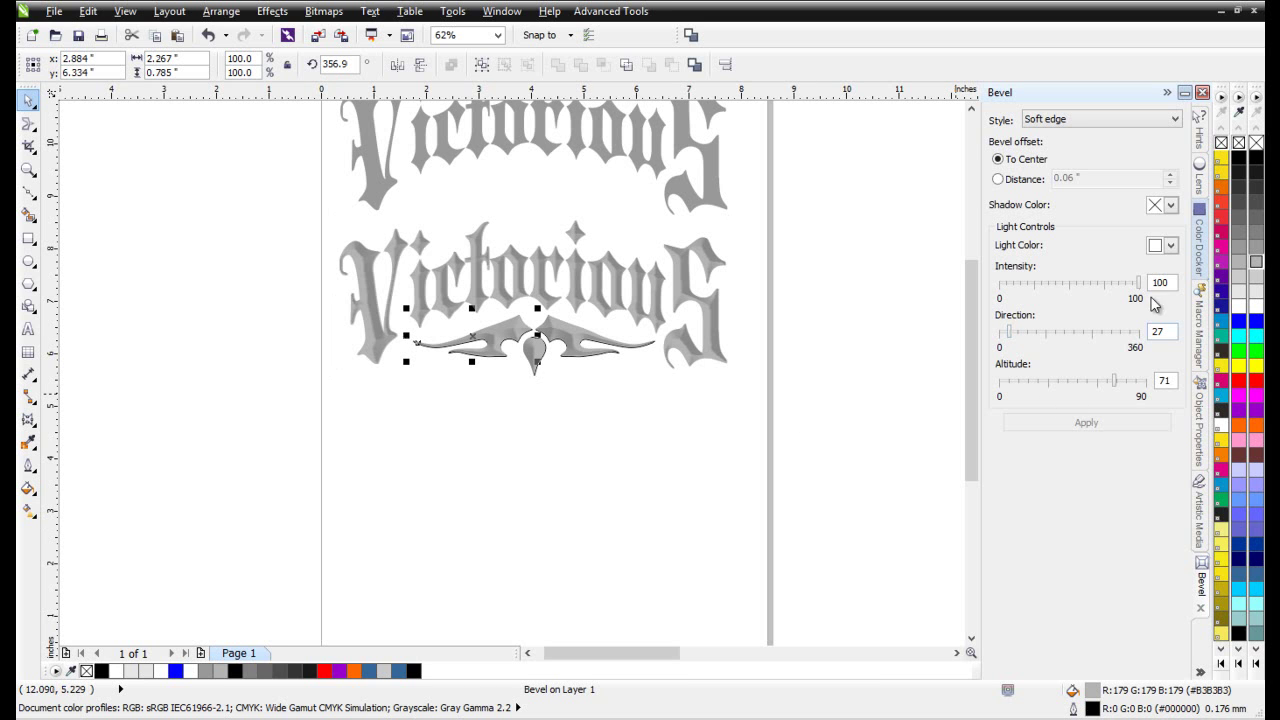
left_click_drag(1011, 337, 1046, 342)
left_click(1108, 424)
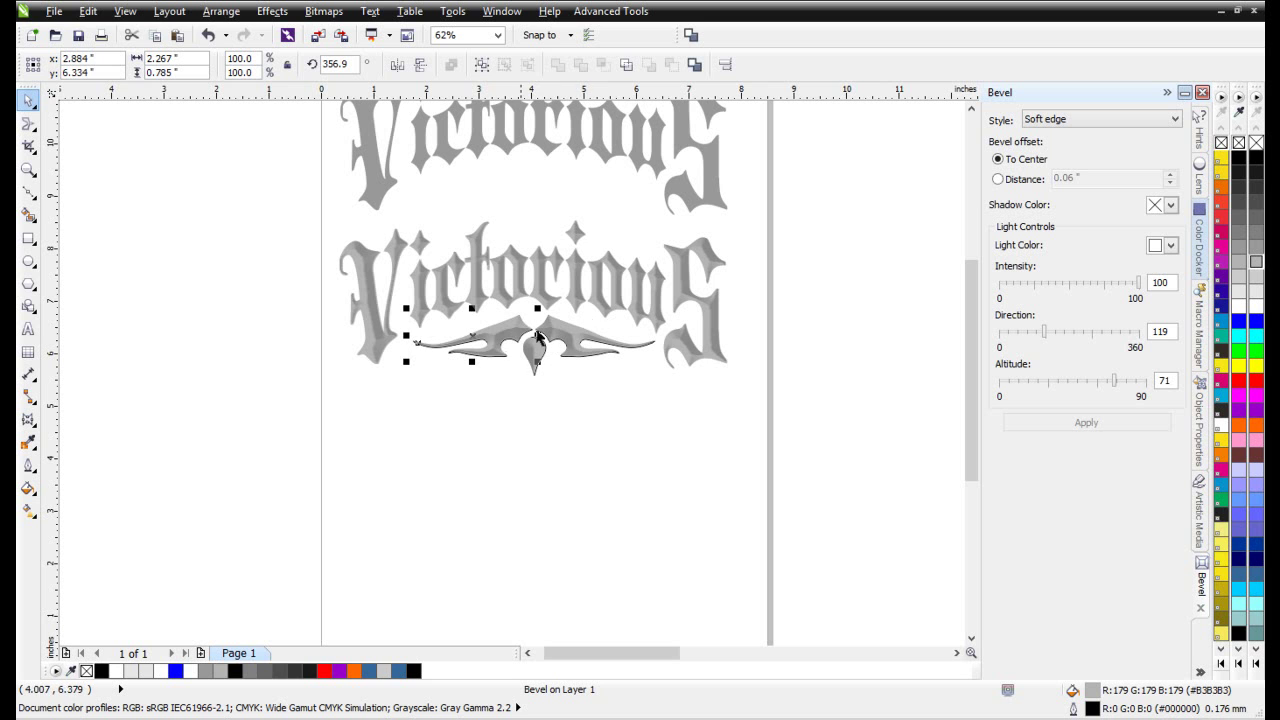
- Duplicate the bevelled lettering with its ornament 4 inches lower on the page, and remove the outline from the copy
left_click(544, 385)
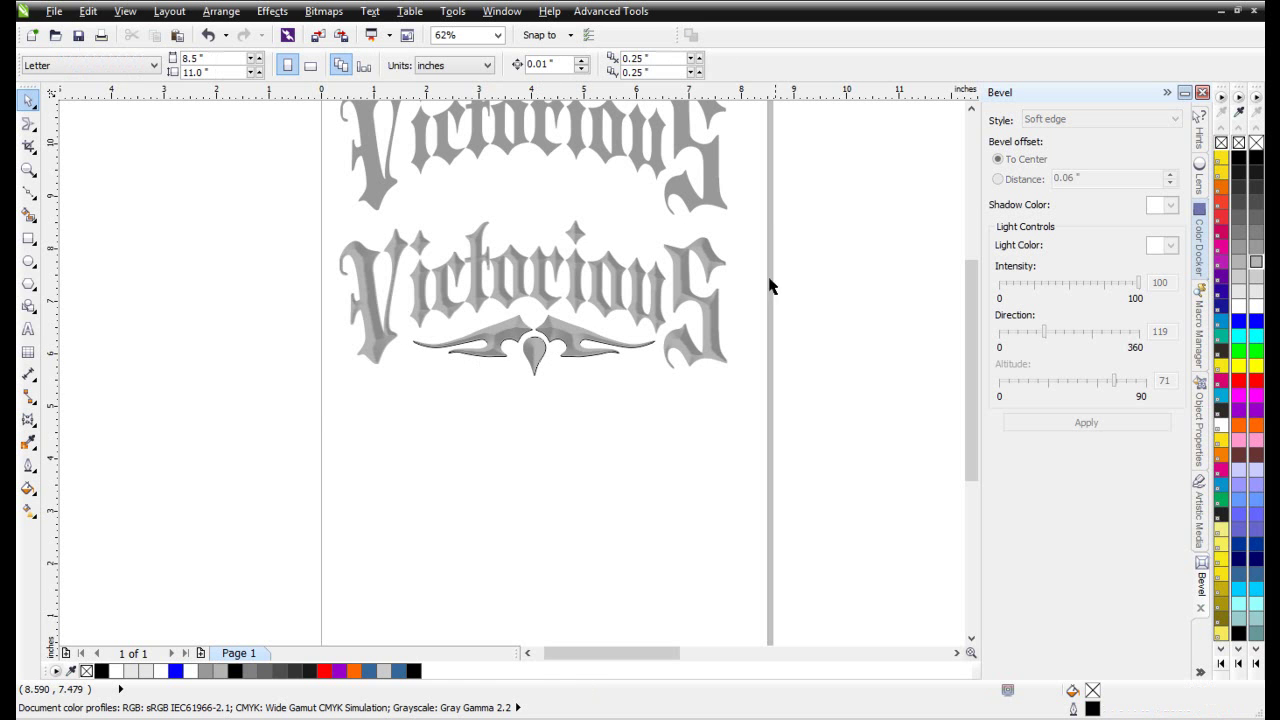
left_click_drag(776, 215, 231, 411)
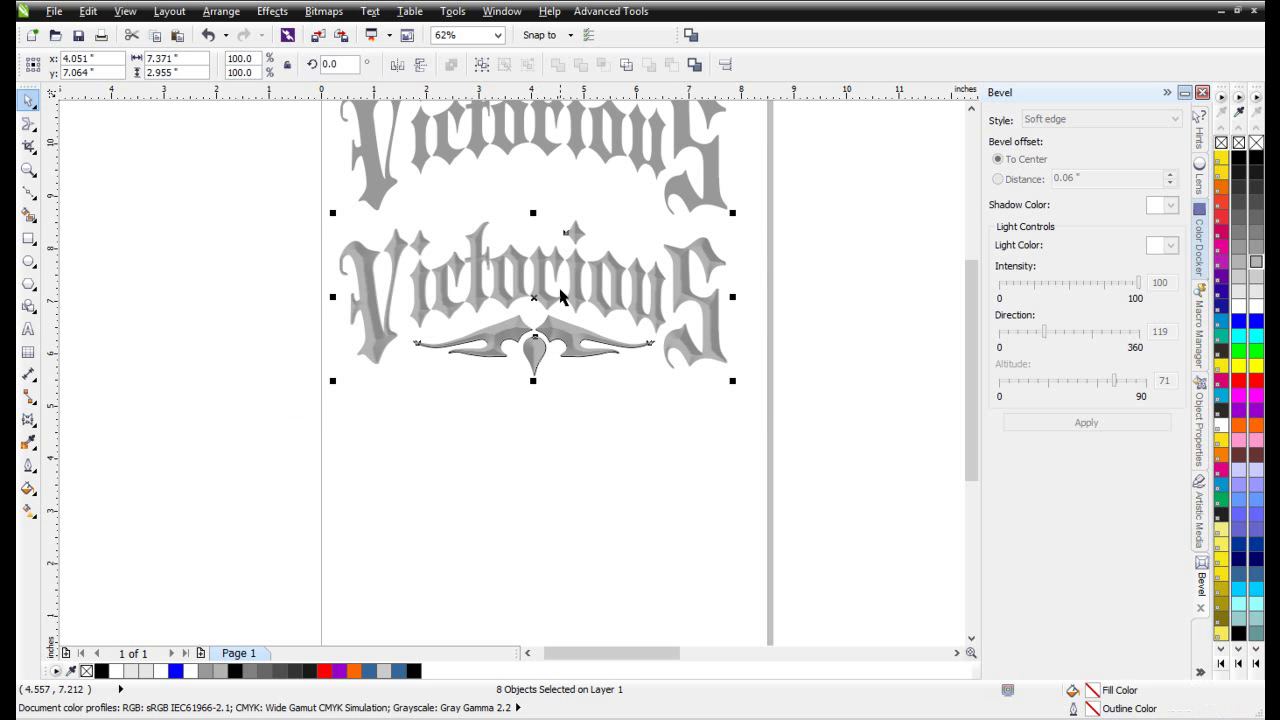
left_click_drag(538, 287, 529, 500)
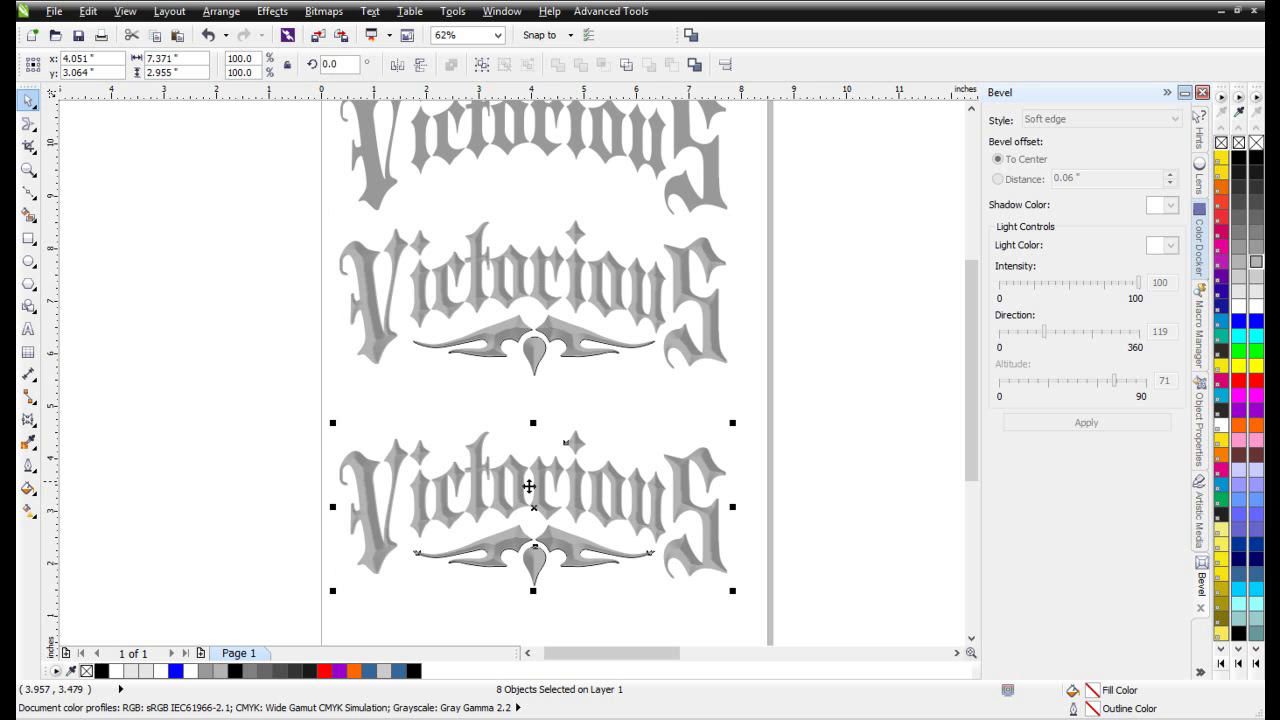
right_click(1257, 143)
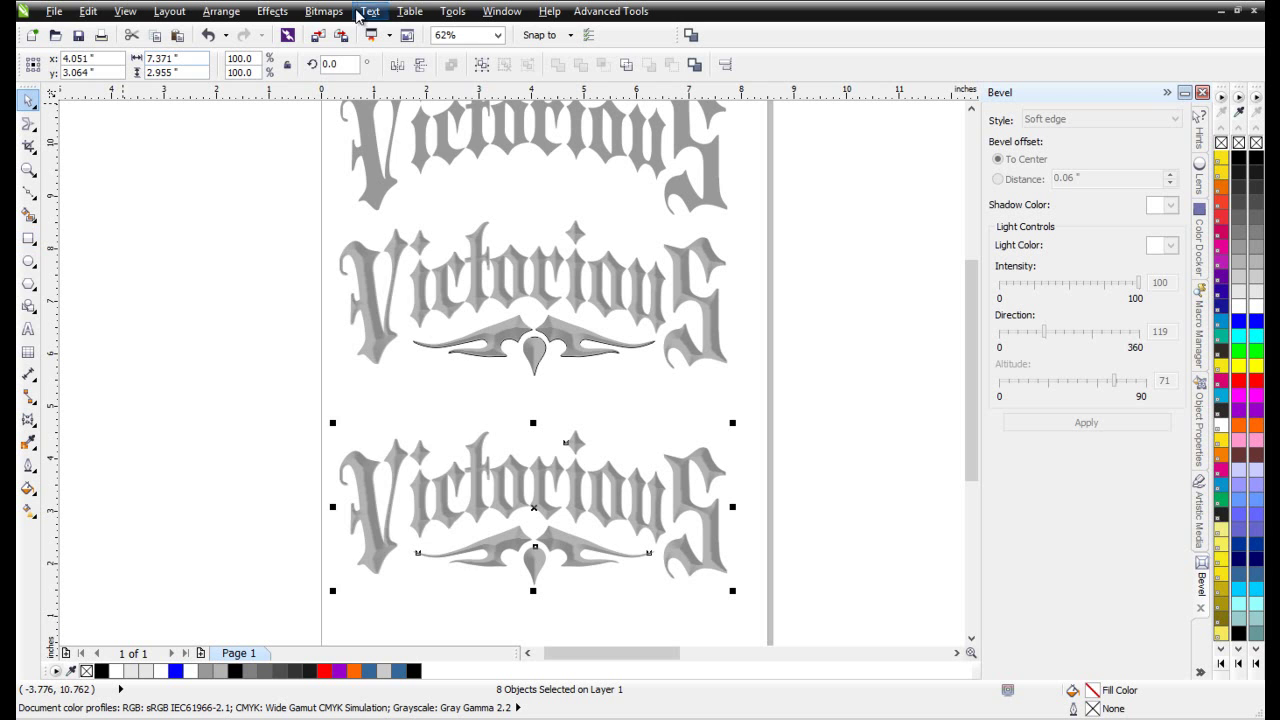
- Convert the lower copy to a 300 dpi 8-bit grayscale bitmap with anti-aliasing and a transparent background
left_click(326, 12)
left_click(333, 33)
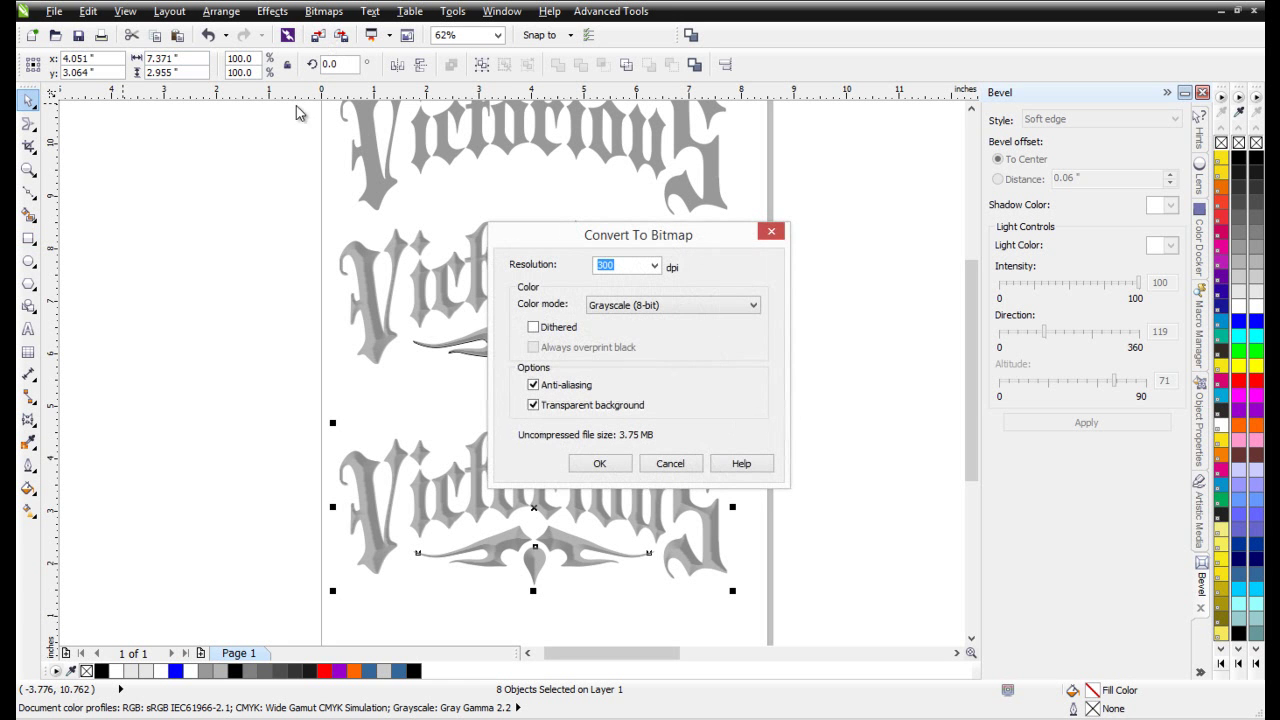
left_click(599, 465)
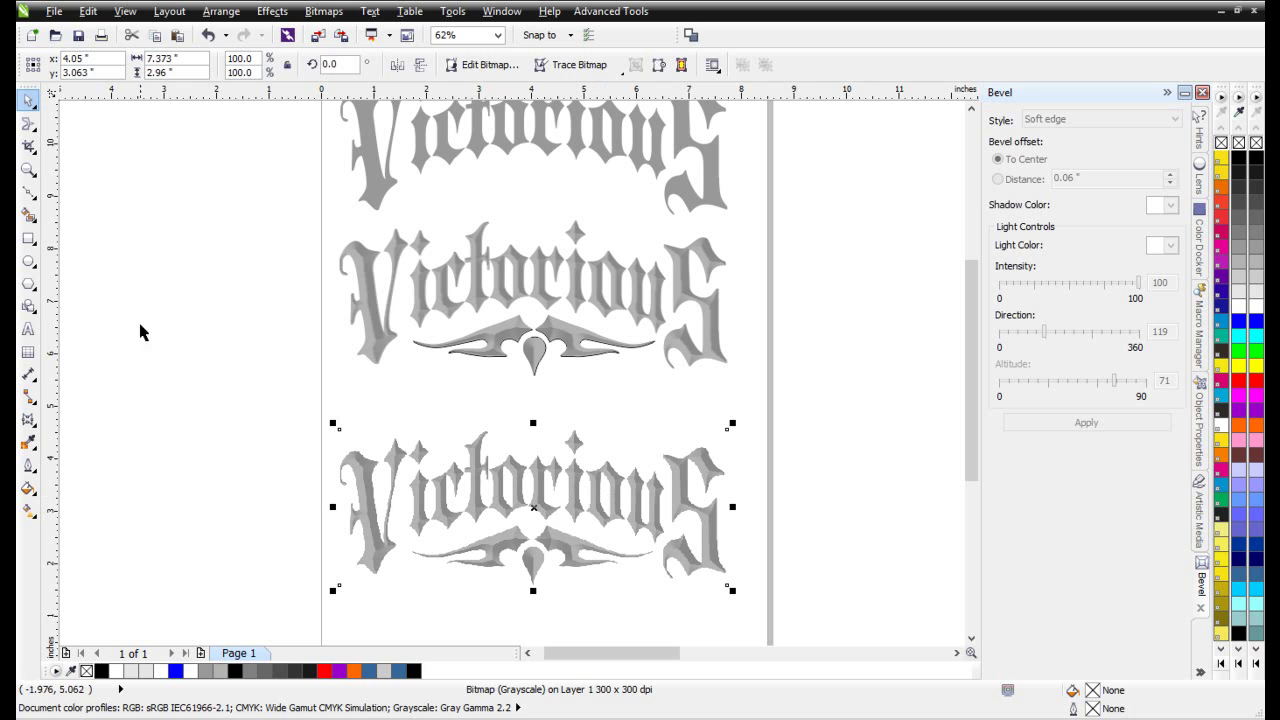
- Paste a duplicate of the grayscale bitmap exactly over the original and invert its tones
left_click(155, 38)
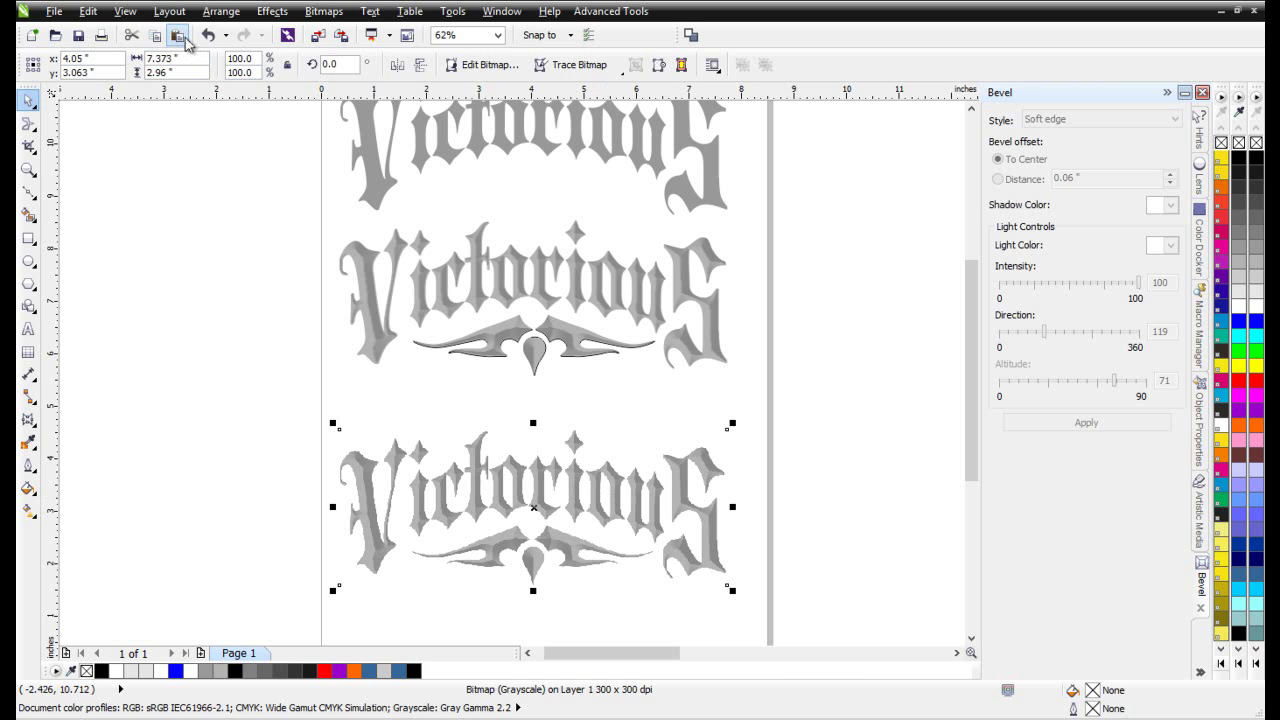
left_click(180, 38)
left_click(272, 11)
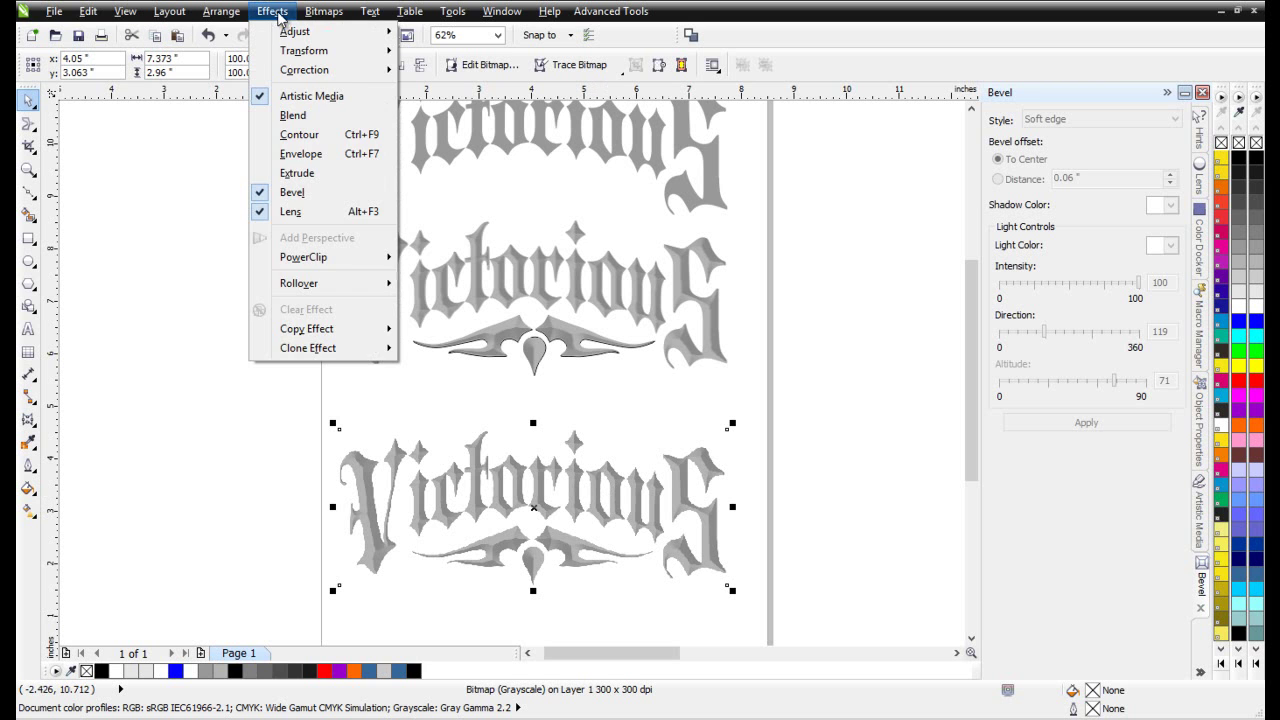
mouse_move(290, 52)
left_click(480, 72)
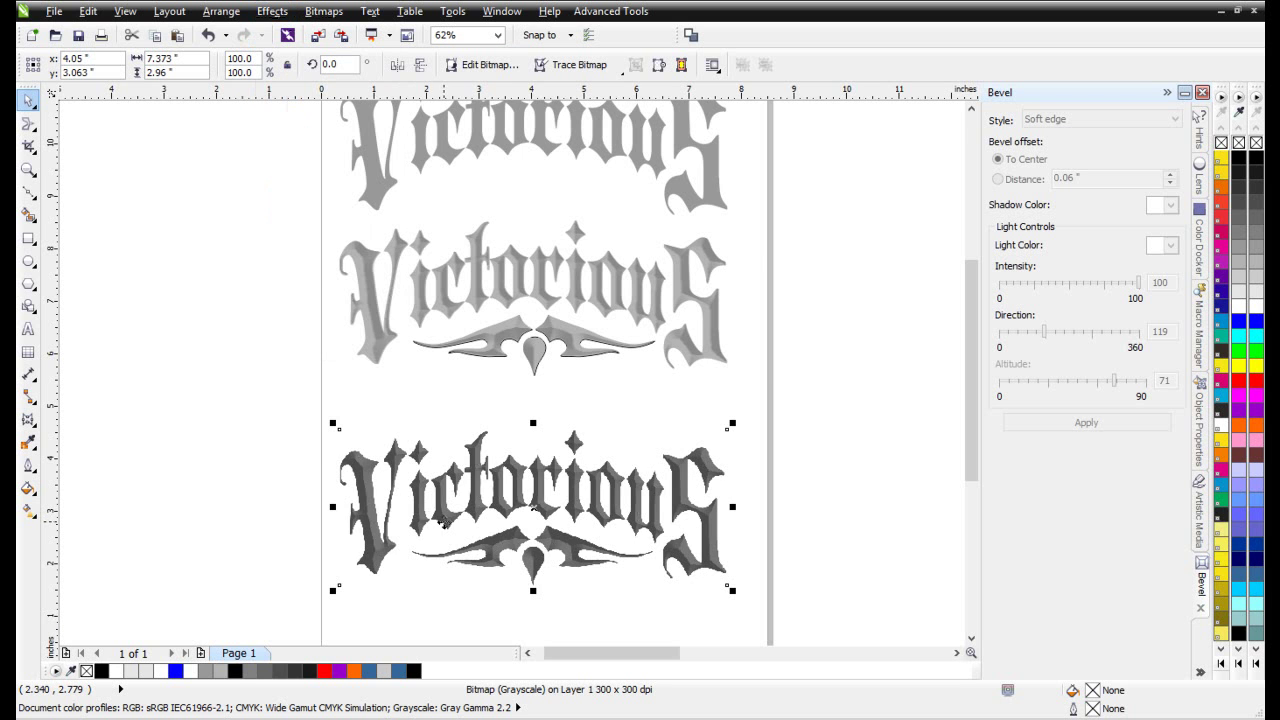
- Give the inverted bitmap a uniform transparency with the Color Dodge merge mode and an amount of 0
scroll(480, 520, "up", 1)
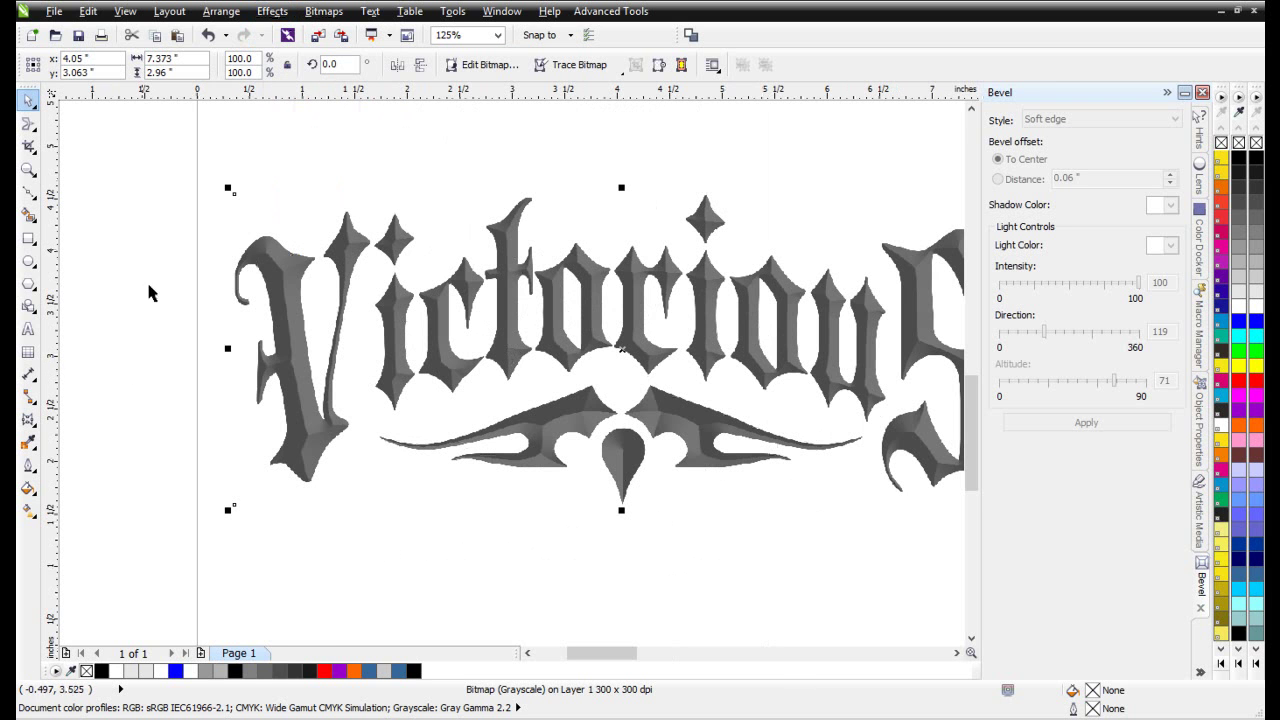
left_click(28, 420)
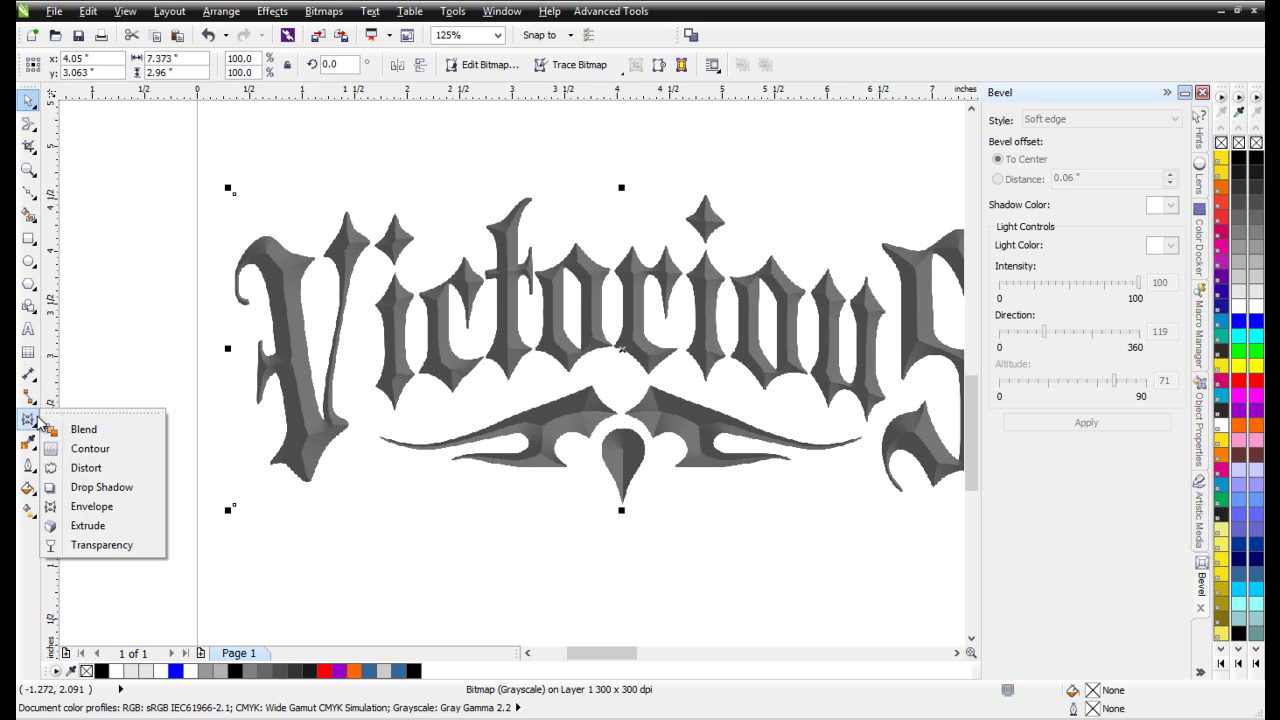
left_click(110, 541)
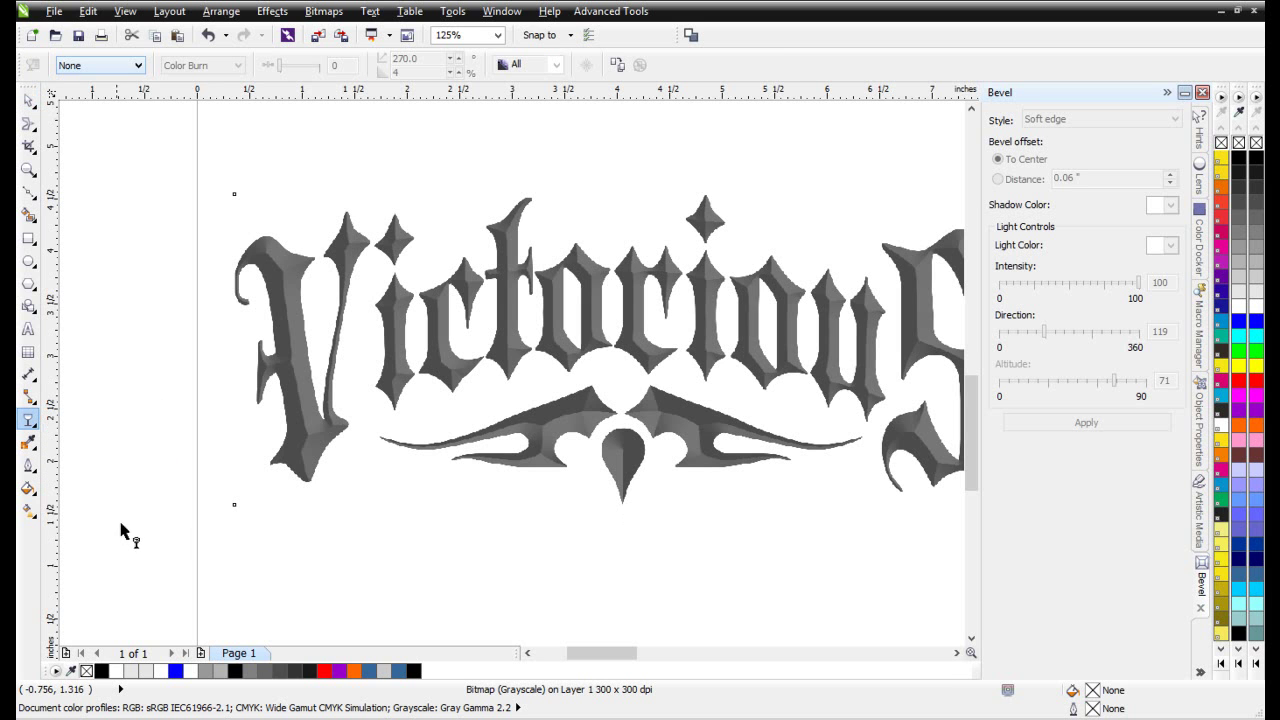
left_click(138, 66)
left_click(128, 92)
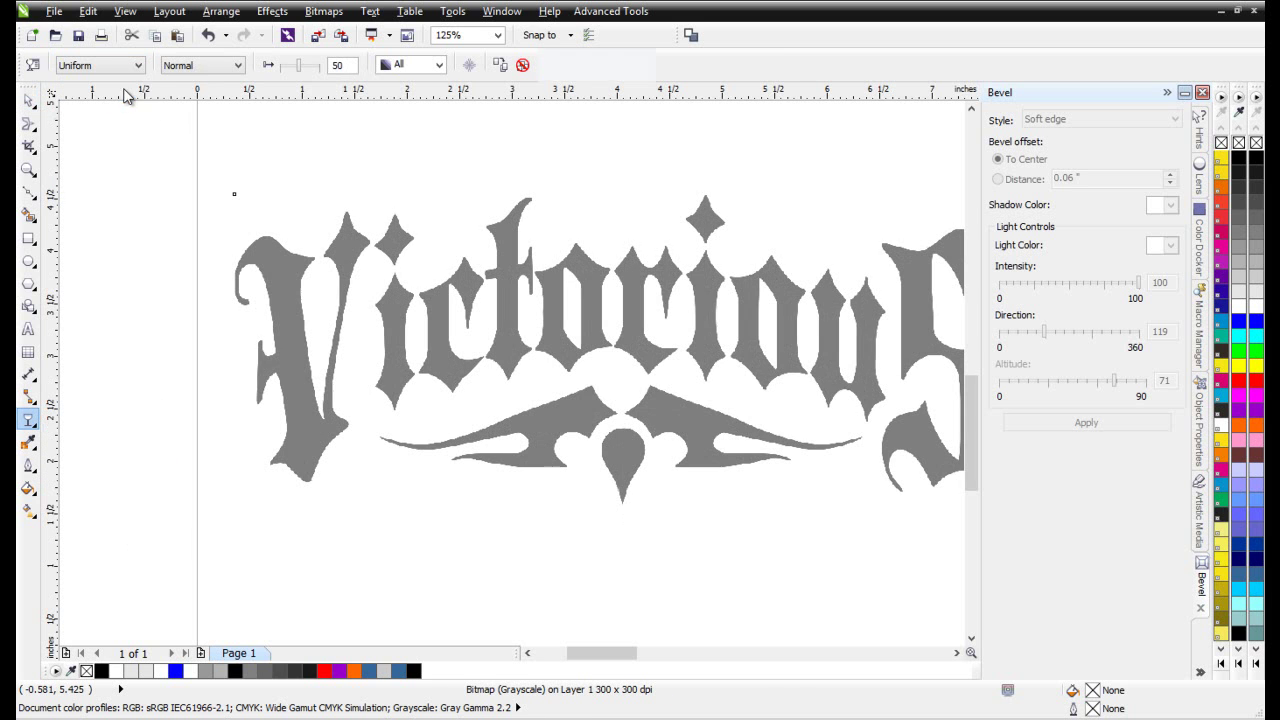
left_click(206, 66)
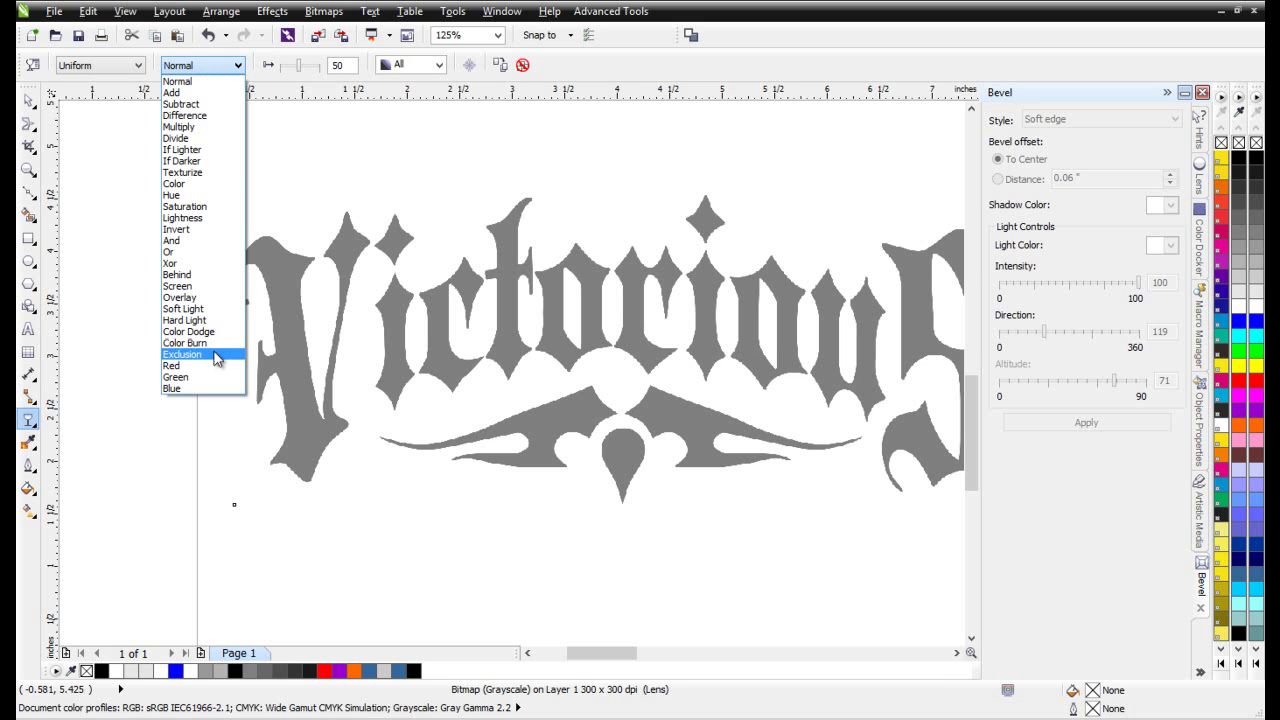
left_click(220, 331)
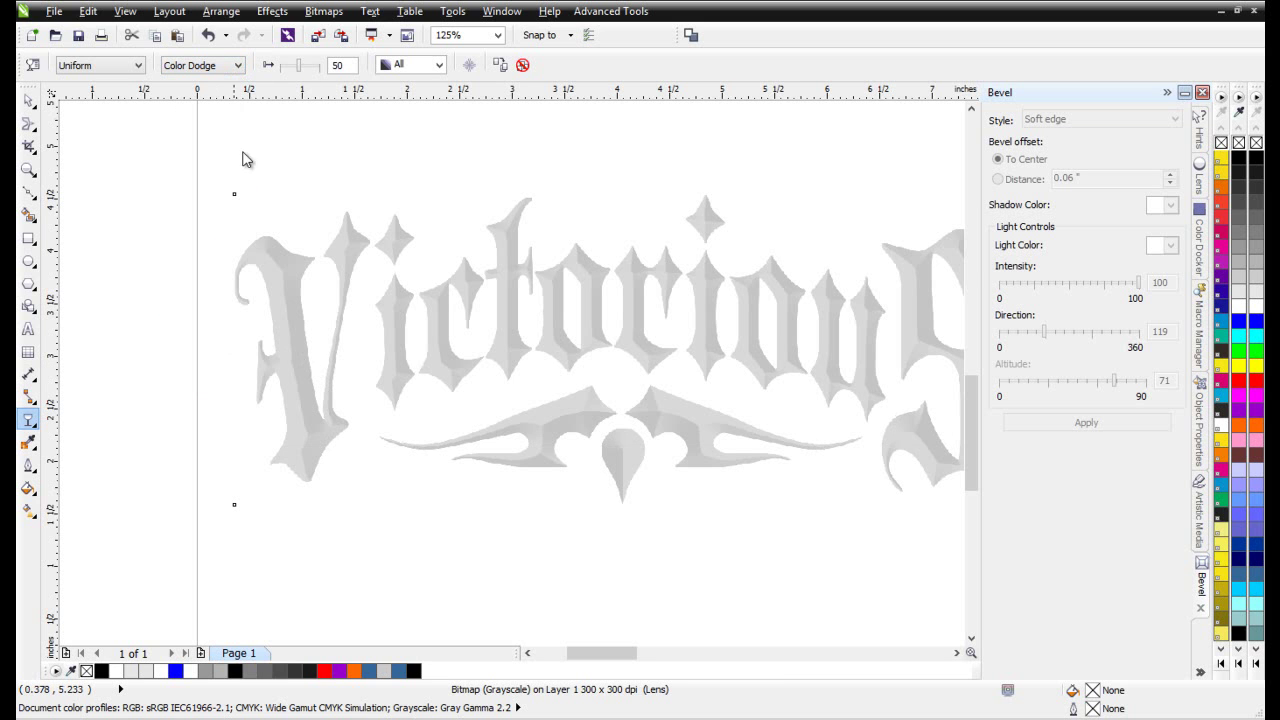
left_click_drag(299, 68, 274, 114)
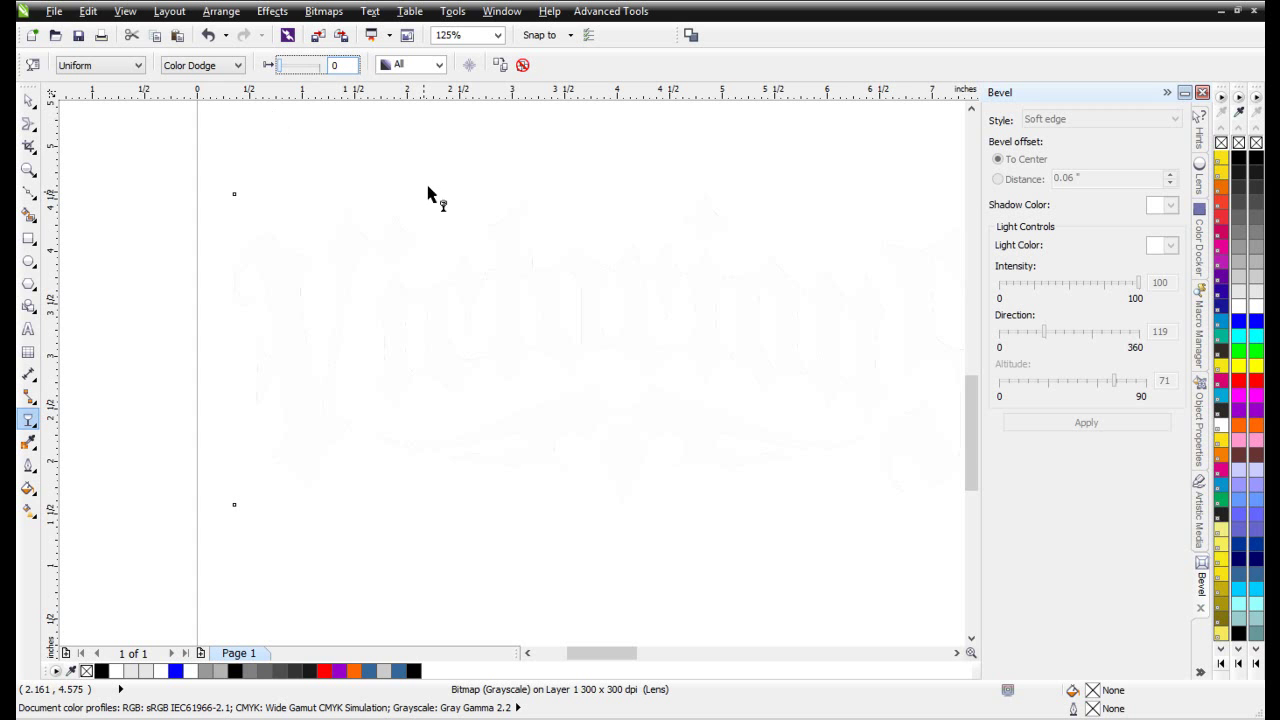
- Apply the creative Scatter effect to the inverted bitmap with horizontal and vertical values of 6
left_click(334, 12)
mouse_move(408, 512)
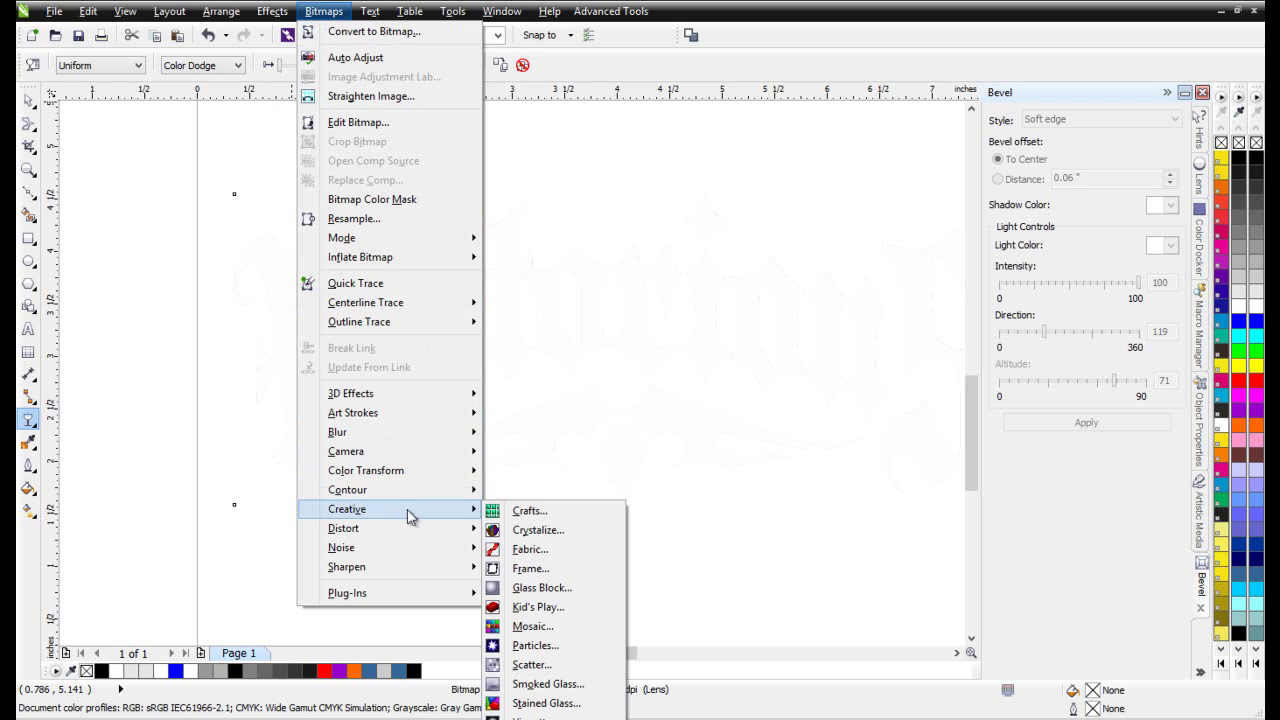
left_click(560, 664)
left_click(470, 497)
left_click_drag(556, 202, 754, 170)
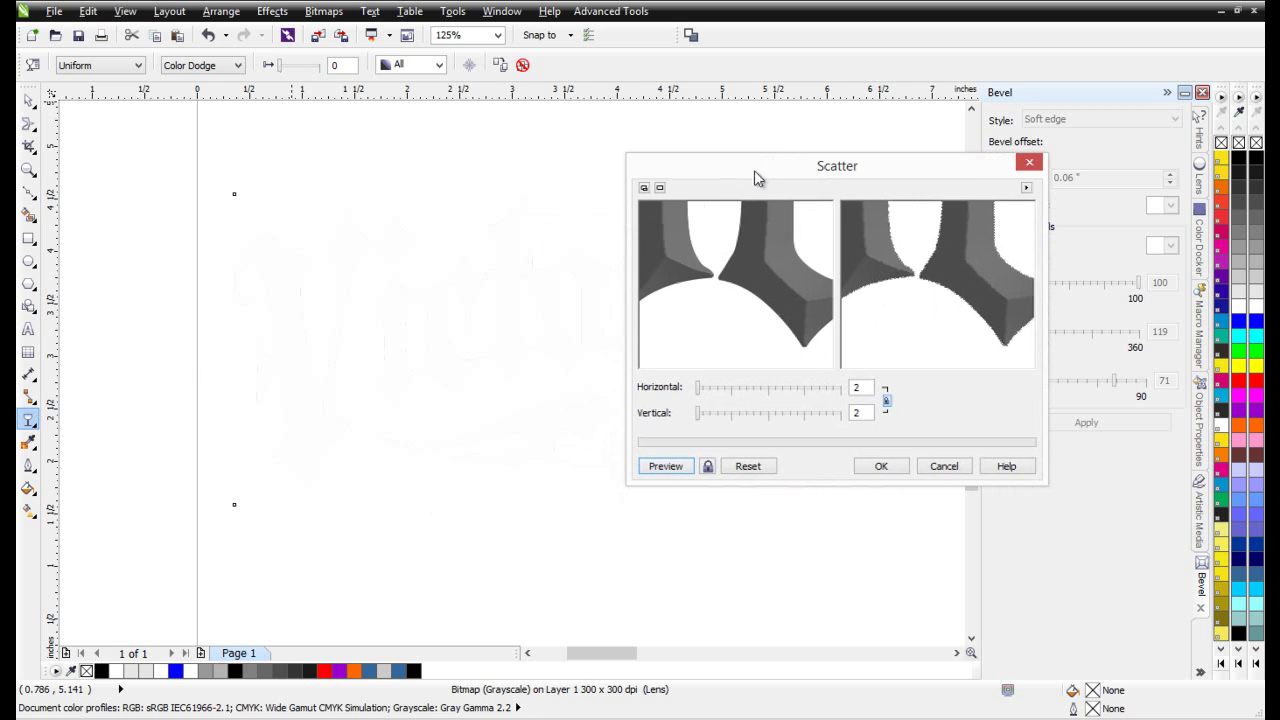
left_click(644, 188)
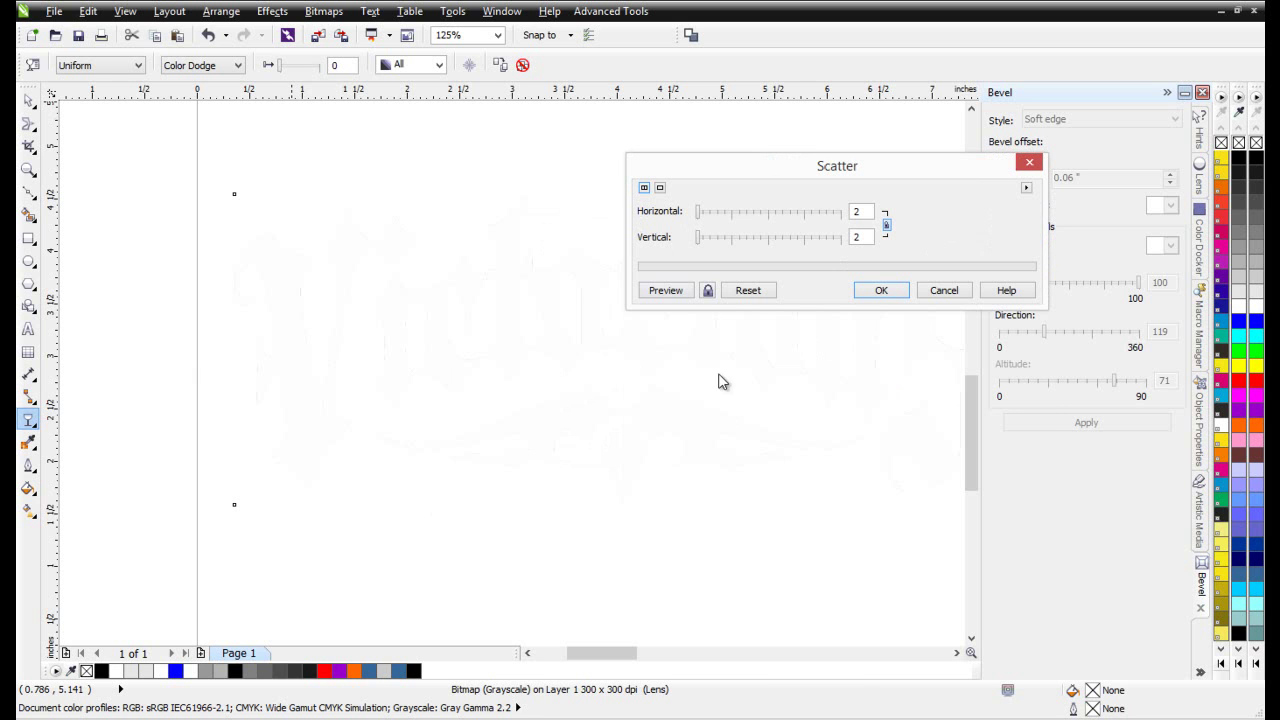
left_click(673, 290)
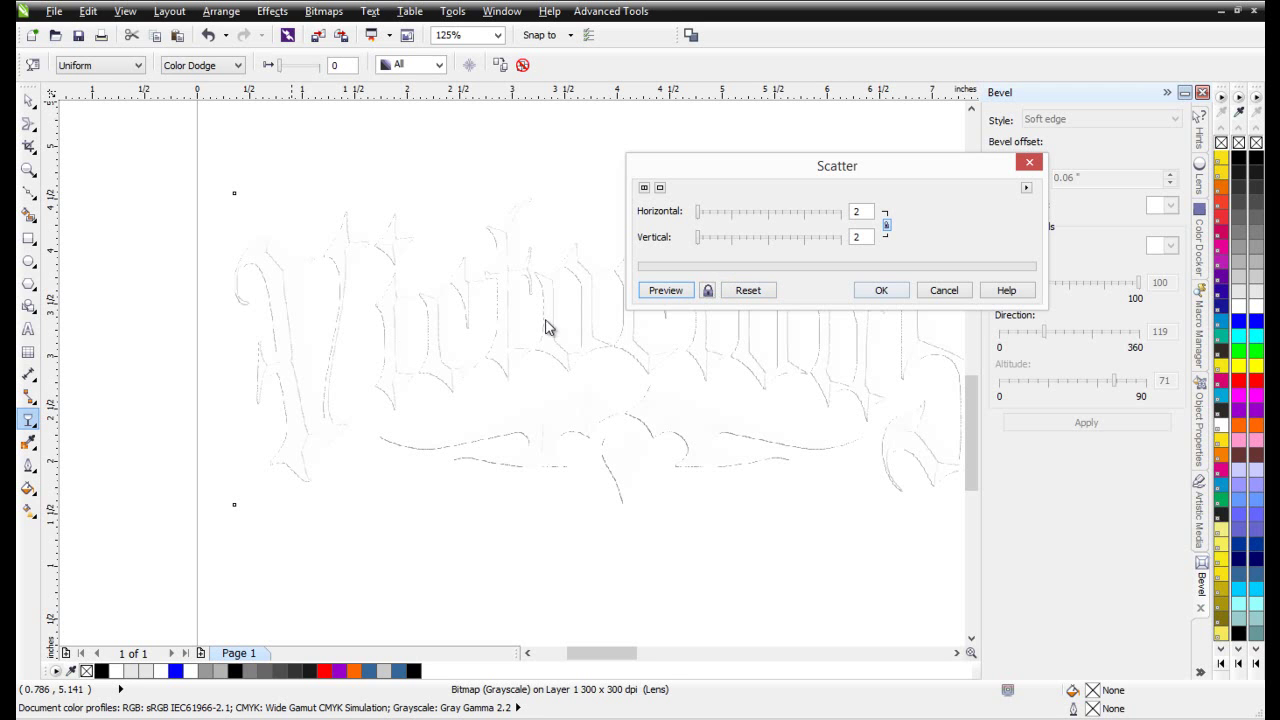
left_click(705, 214)
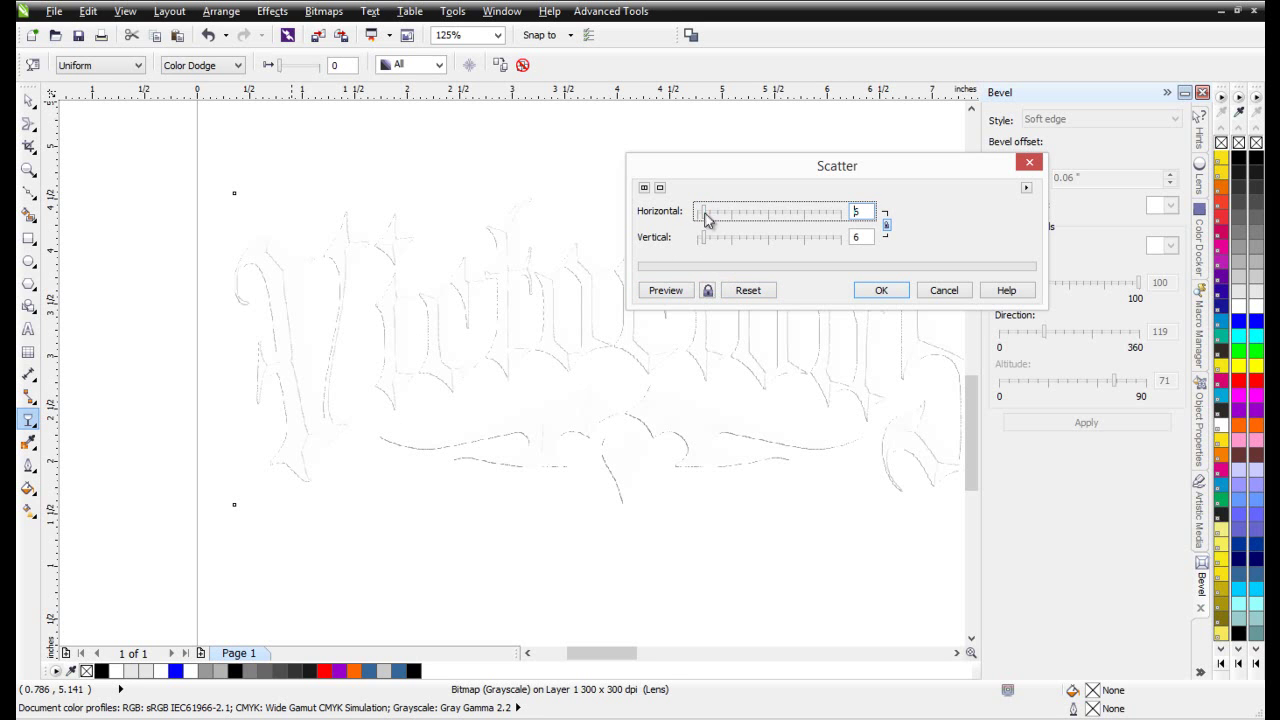
left_click(663, 292)
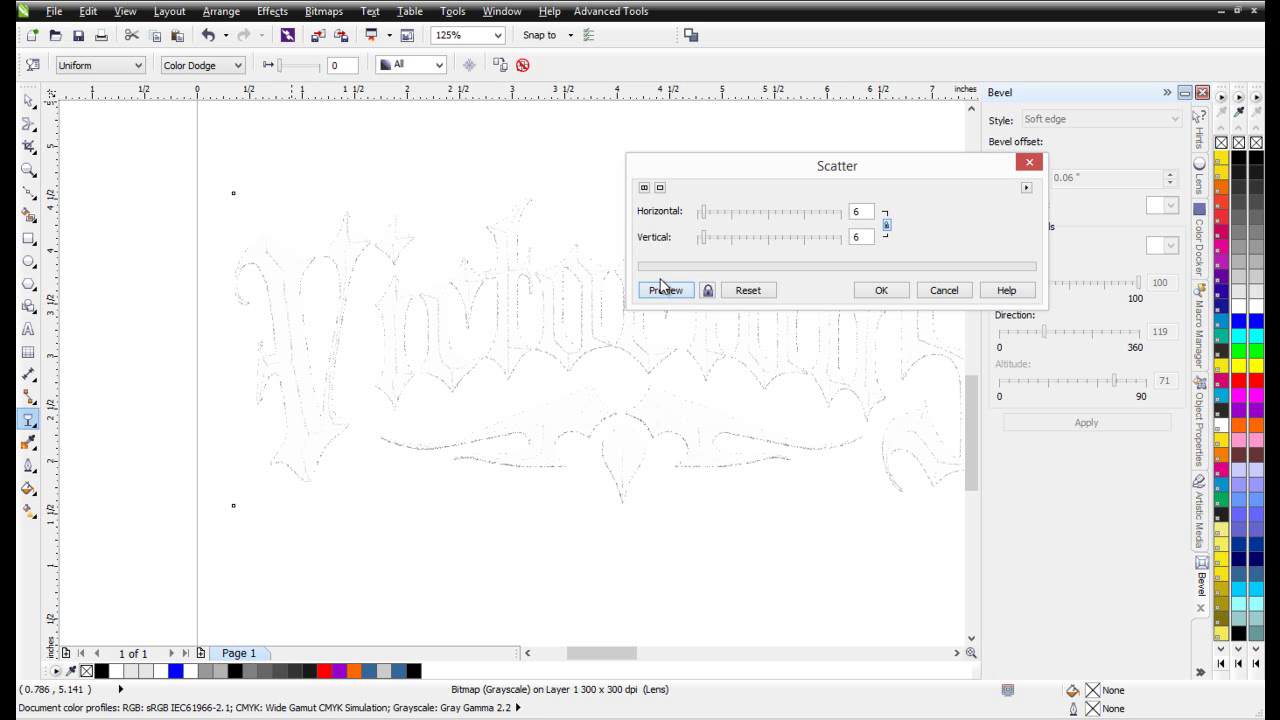
left_click(880, 291)
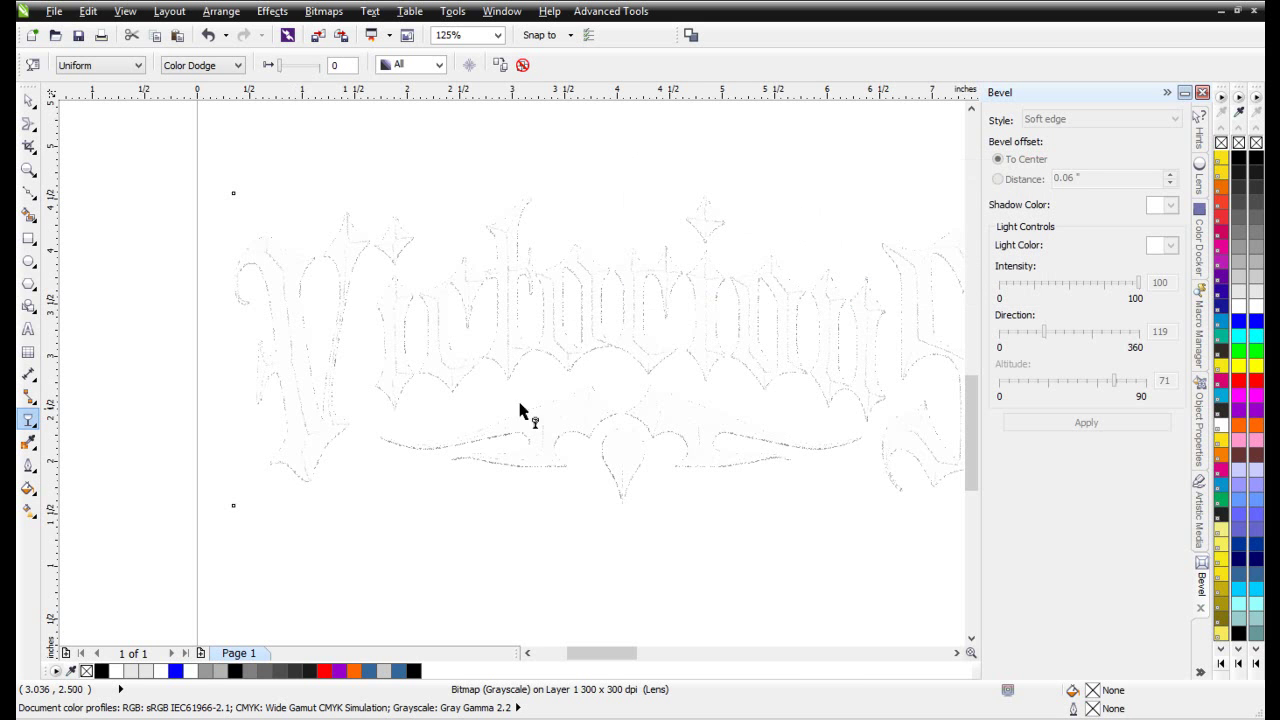
- Duplicate the two overlaid bitmaps together about 4.1 inches lower, across the bottom edge of the page
scroll(513, 350, "up", 3)
scroll(515, 368, "up", 1)
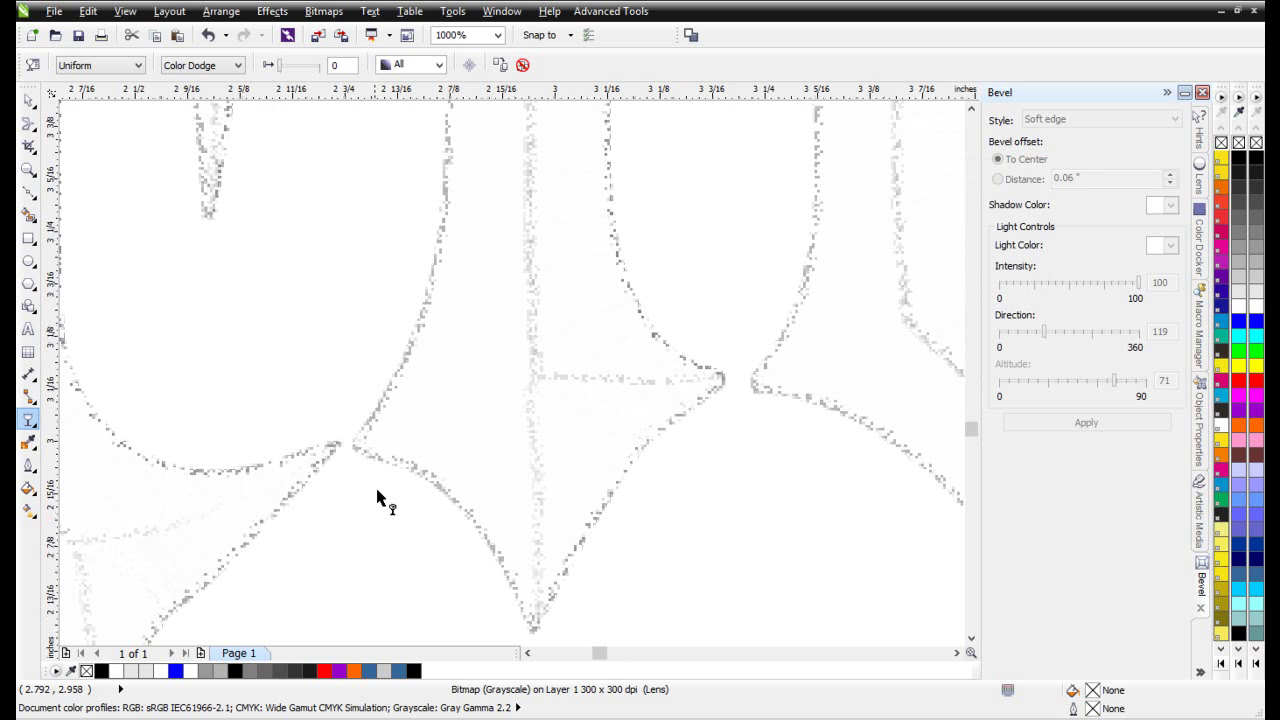
scroll(546, 380, "down", 3)
scroll(560, 366, "down", 1)
scroll(516, 380, "up", 1)
scroll(517, 376, "down", 1)
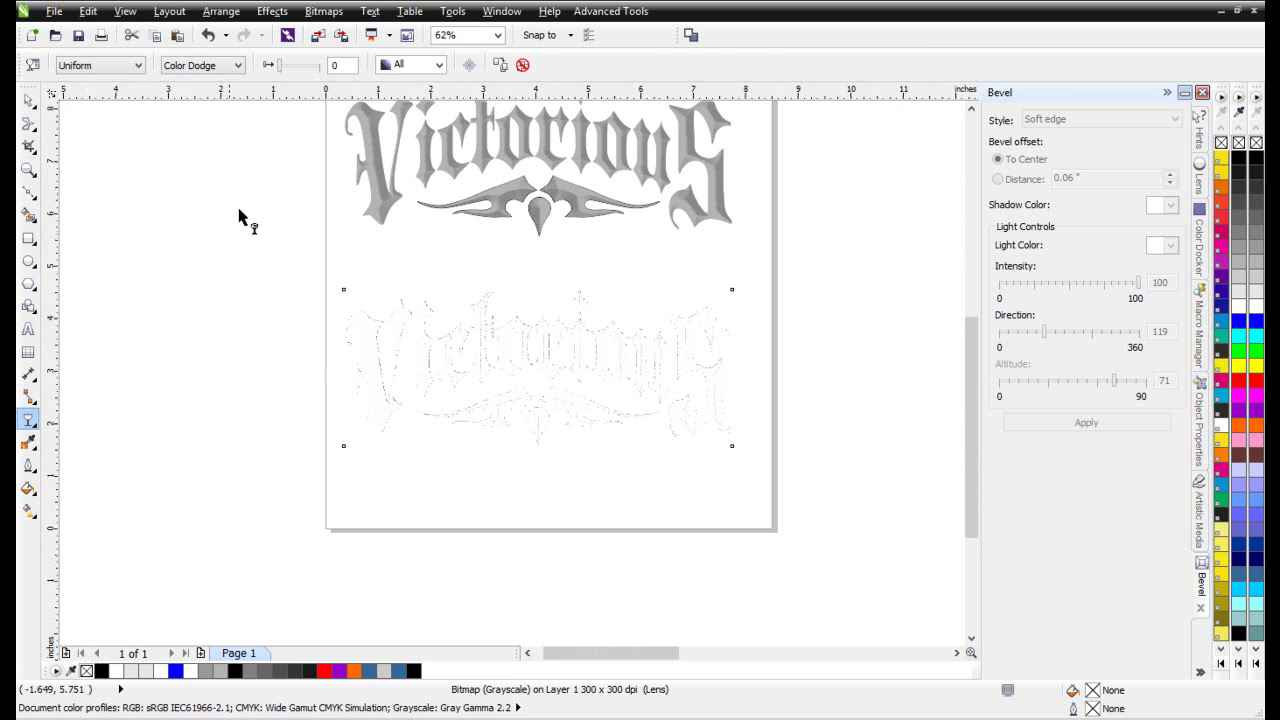
left_click(29, 100)
left_click_drag(831, 243, 223, 523)
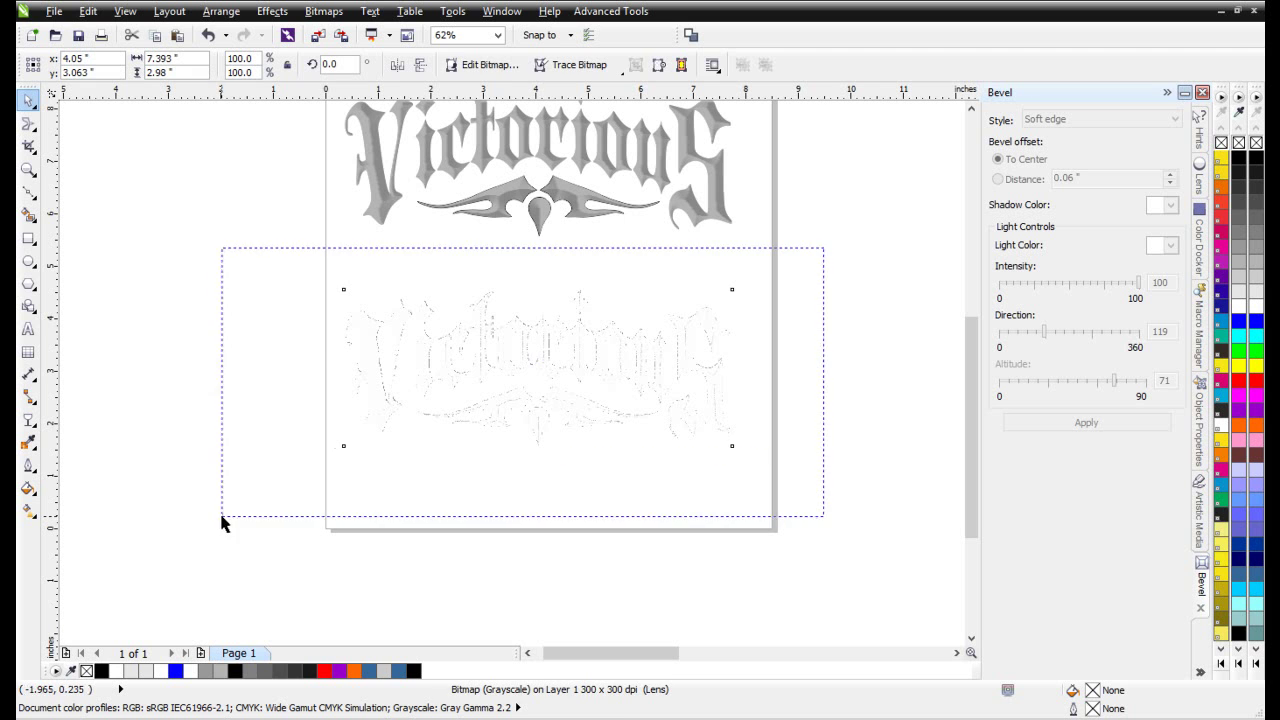
left_click_drag(549, 329, 563, 549)
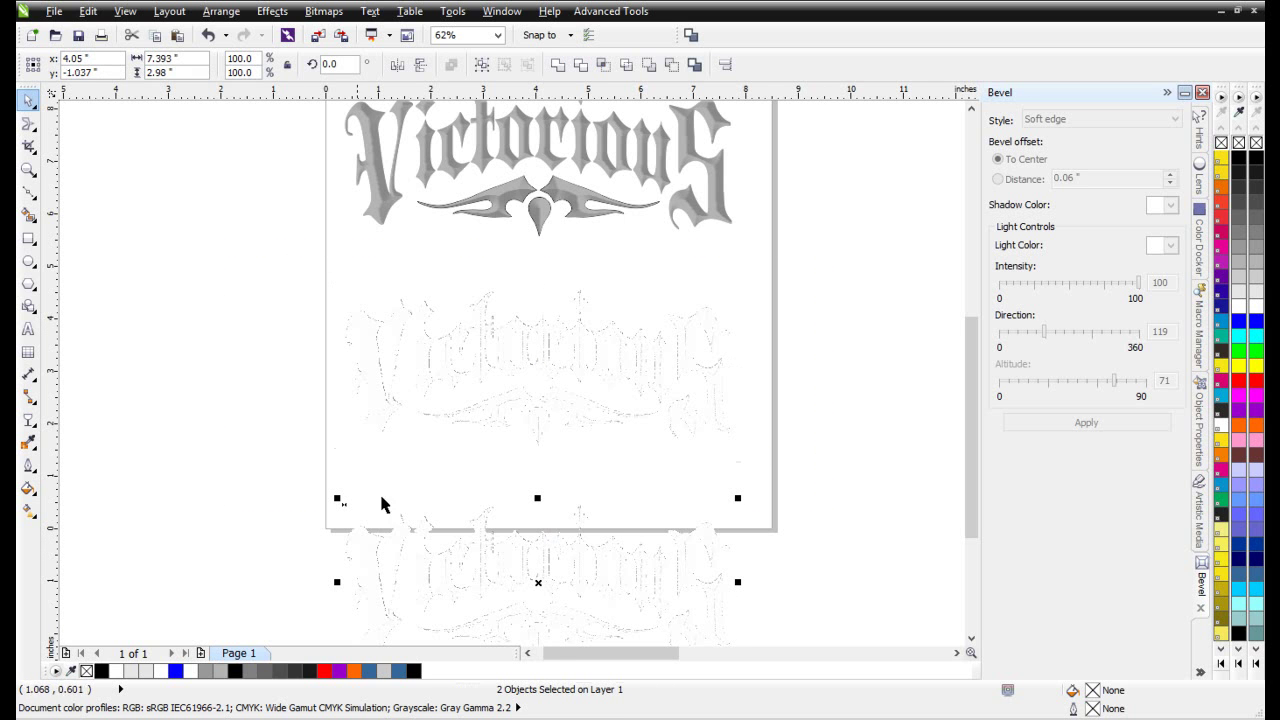
- Merge the duplicated pair into one 300 dpi 8-bit grayscale bitmap with anti-aliasing and a transparent background
left_click(315, 13)
left_click(345, 31)
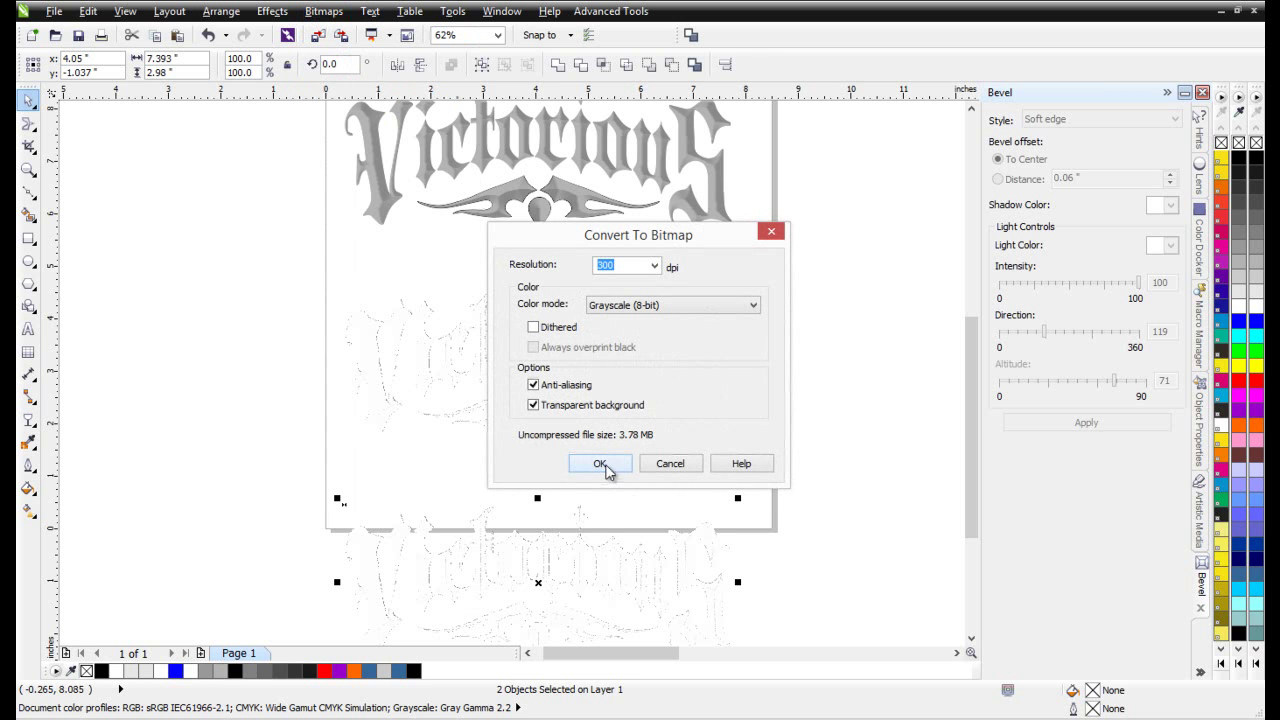
left_click(601, 464)
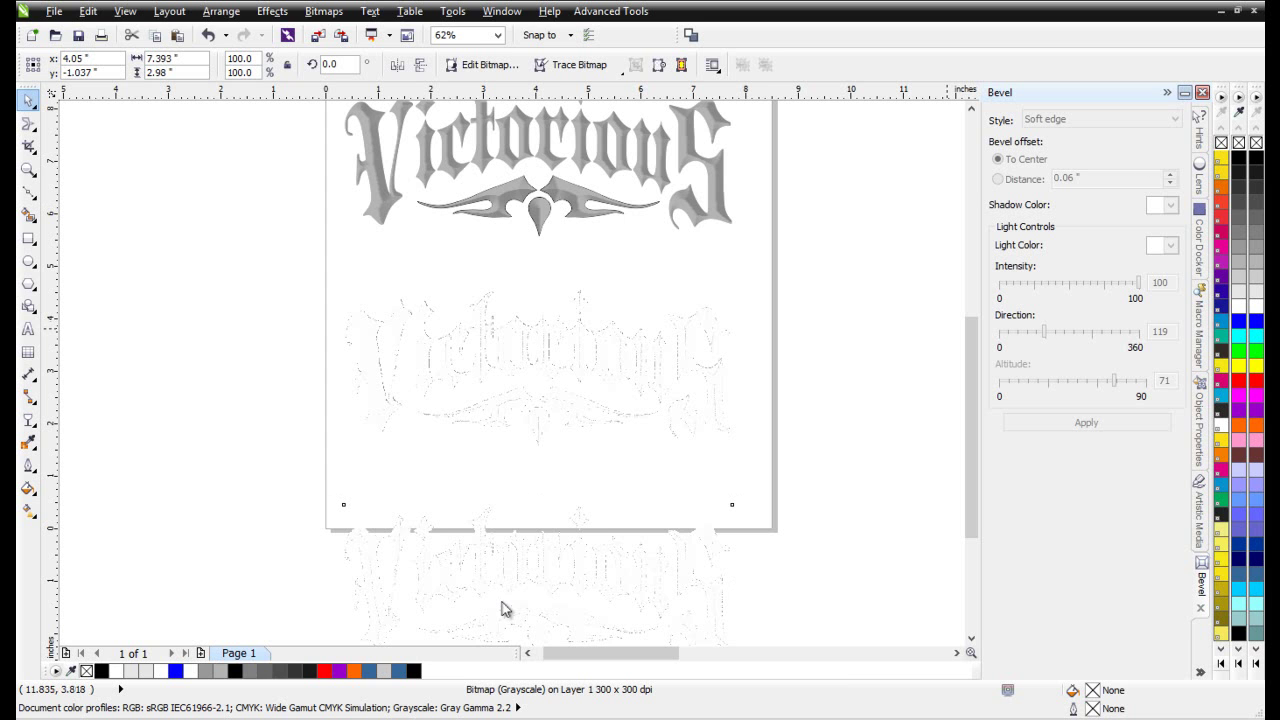
- Darken the merged line bitmap with a Straight-style Tone Curve, placing a node at X 174, Y 77
scroll(497, 583, "up", 2)
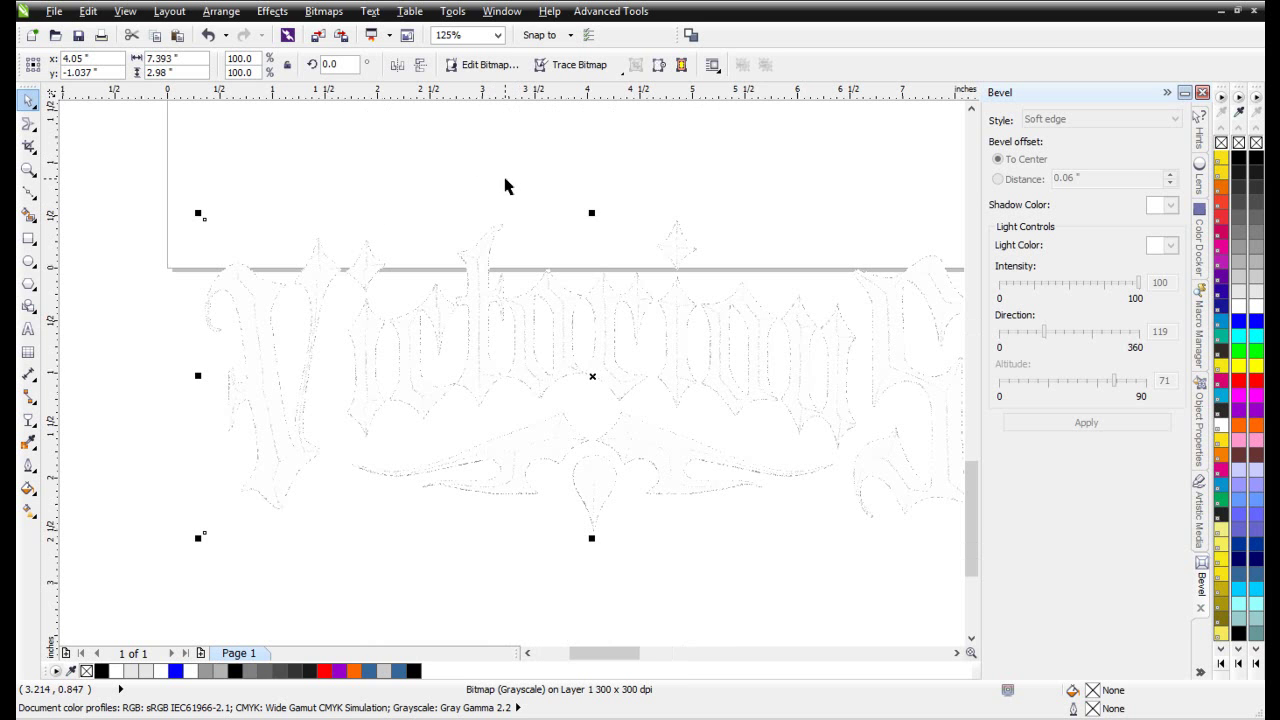
left_click(273, 11)
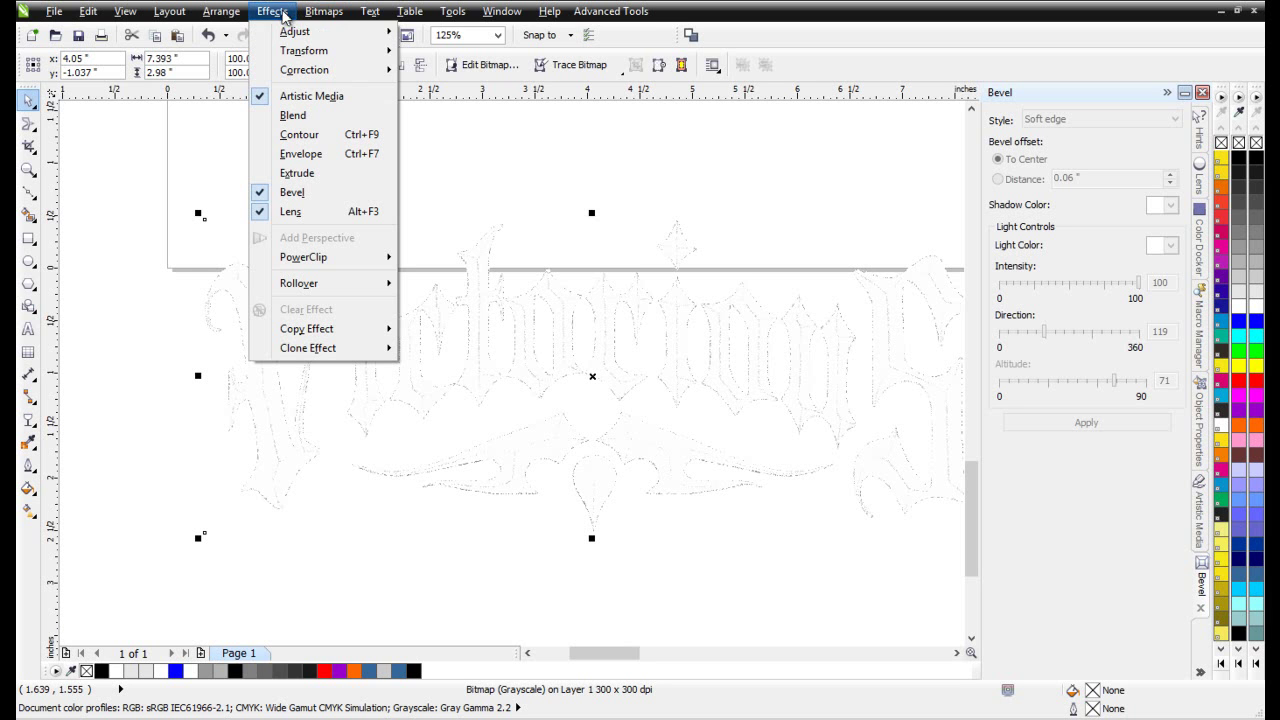
mouse_move(295, 31)
left_click(485, 91)
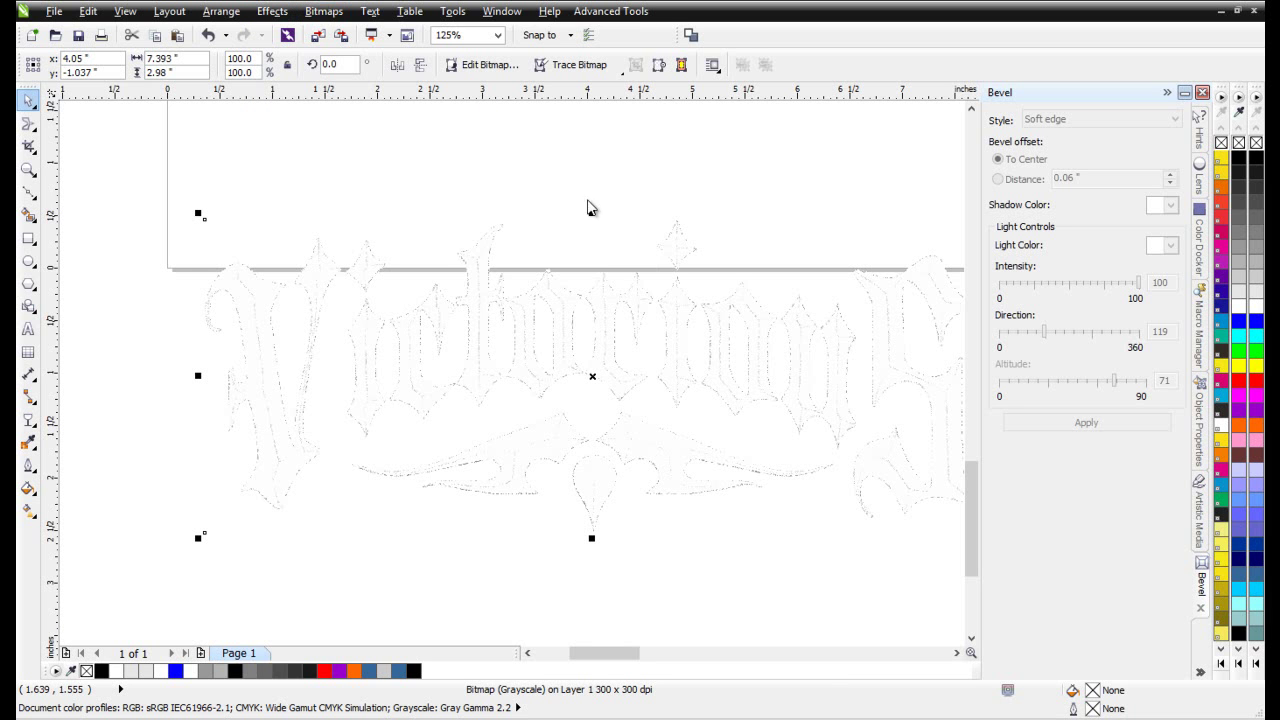
left_click(805, 332)
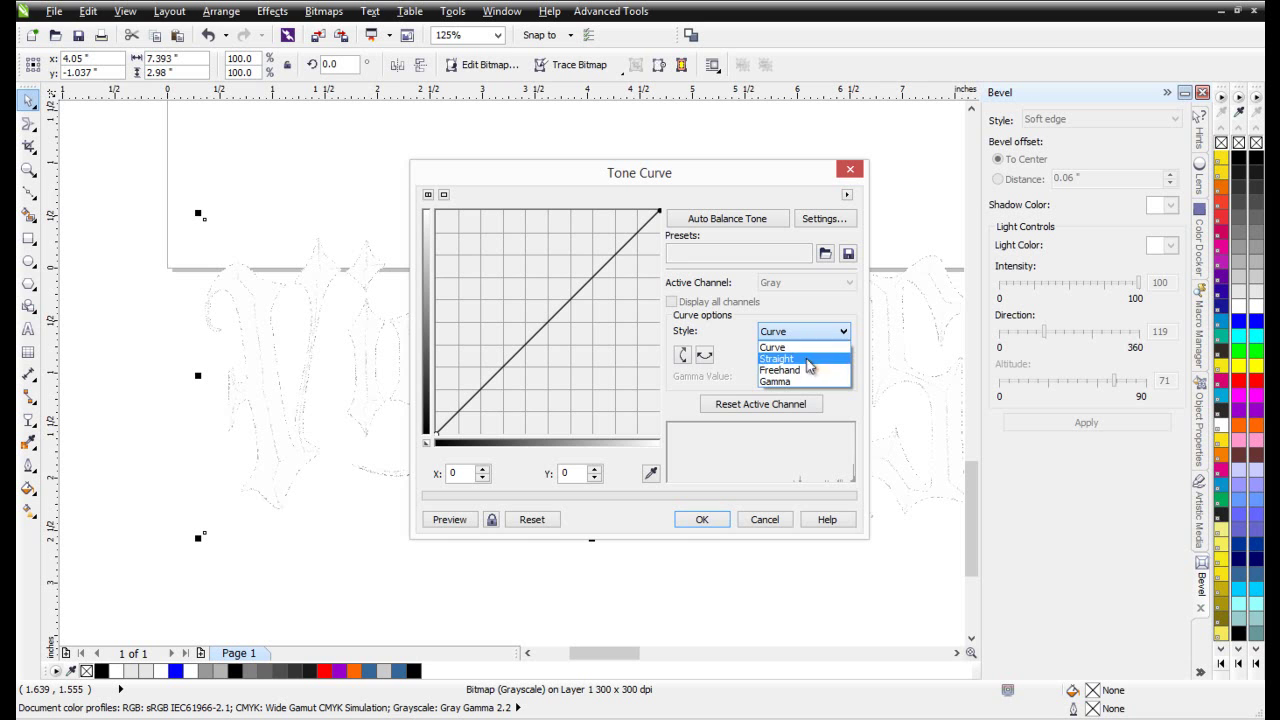
left_click(800, 357)
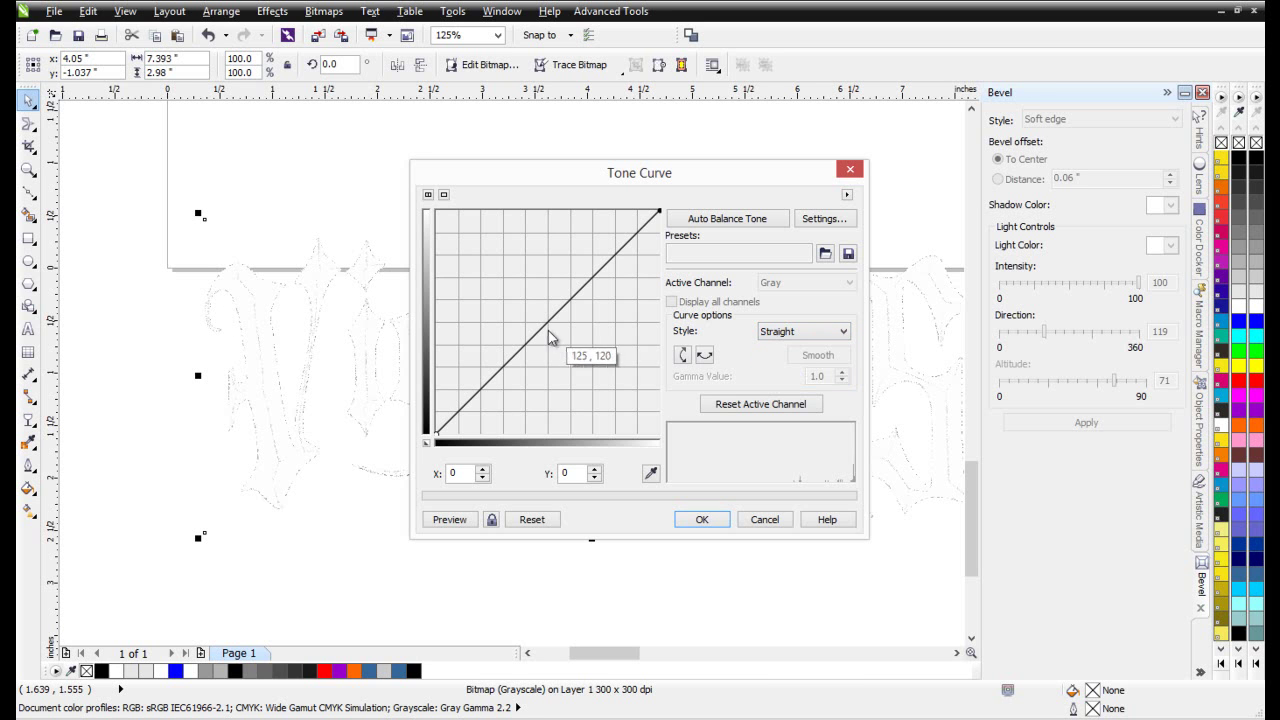
left_click_drag(541, 331, 589, 366)
left_click(455, 519)
left_click_drag(499, 176, 631, 204)
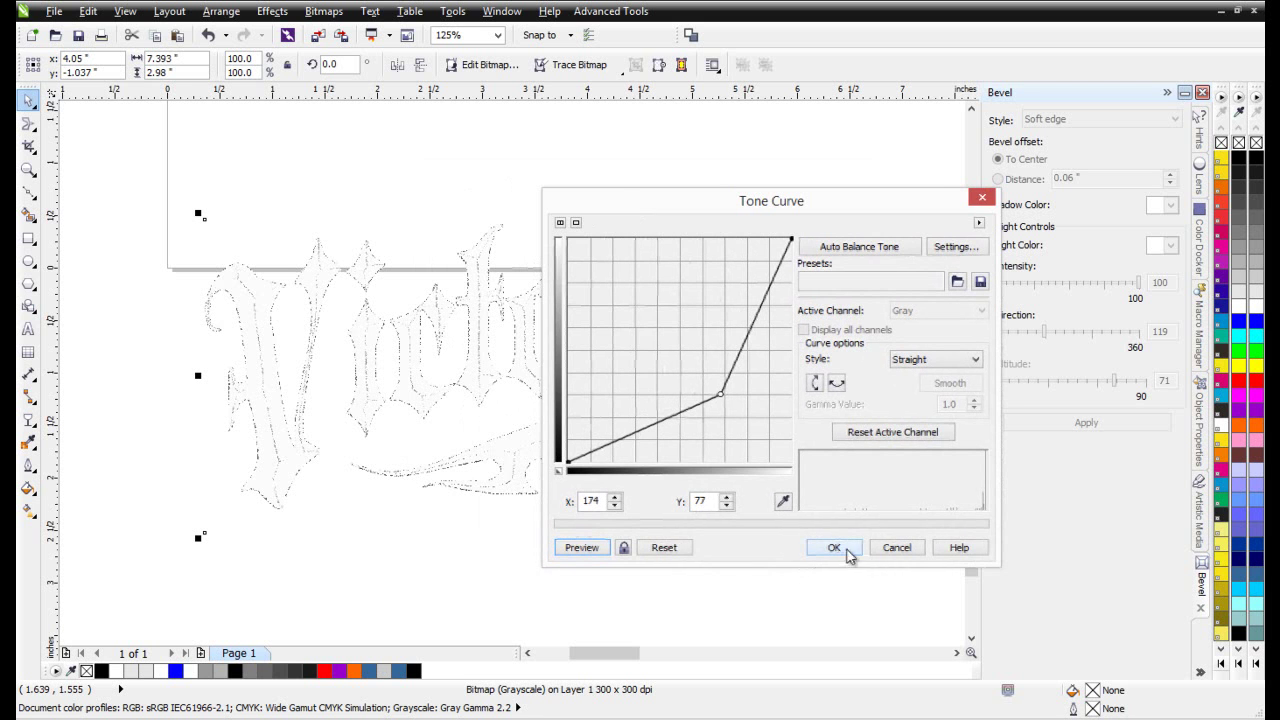
left_click(834, 547)
- Apply a Gaussian Blur with a radius of 1.1 pixels to the darkened line bitmap
scroll(480, 358, "up", 4)
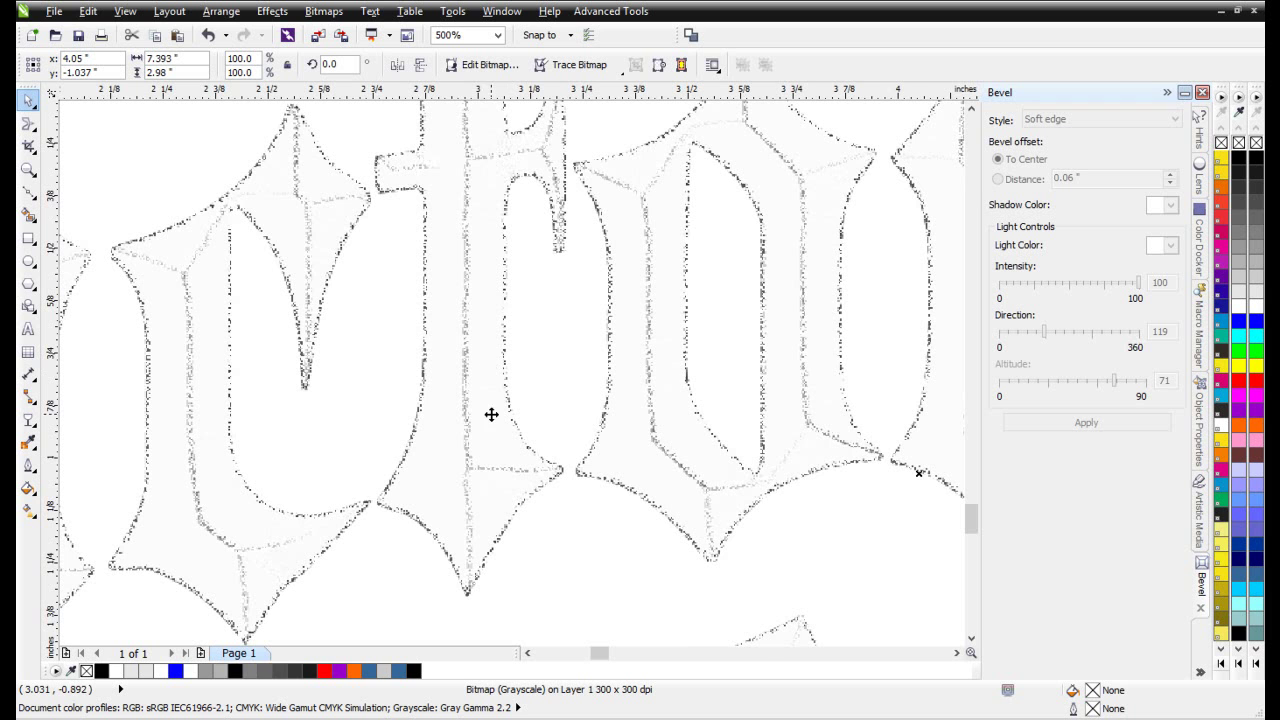
scroll(516, 410, "down", 2)
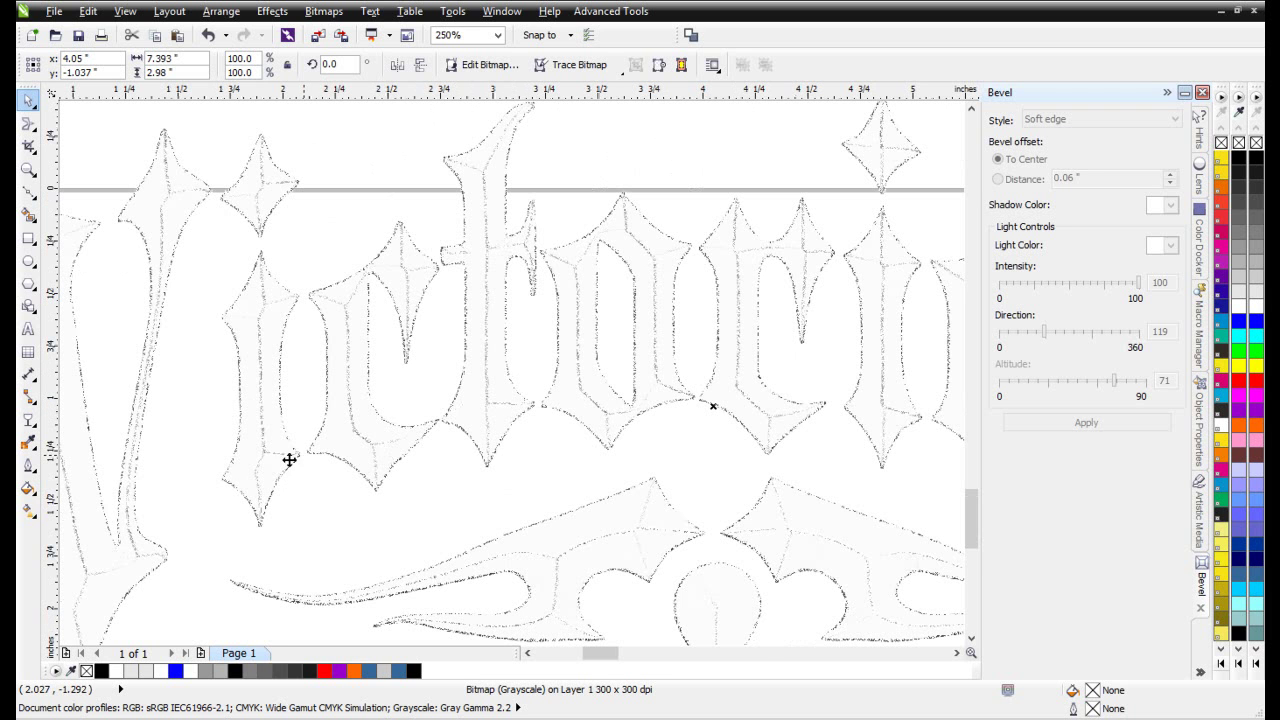
left_click(330, 17)
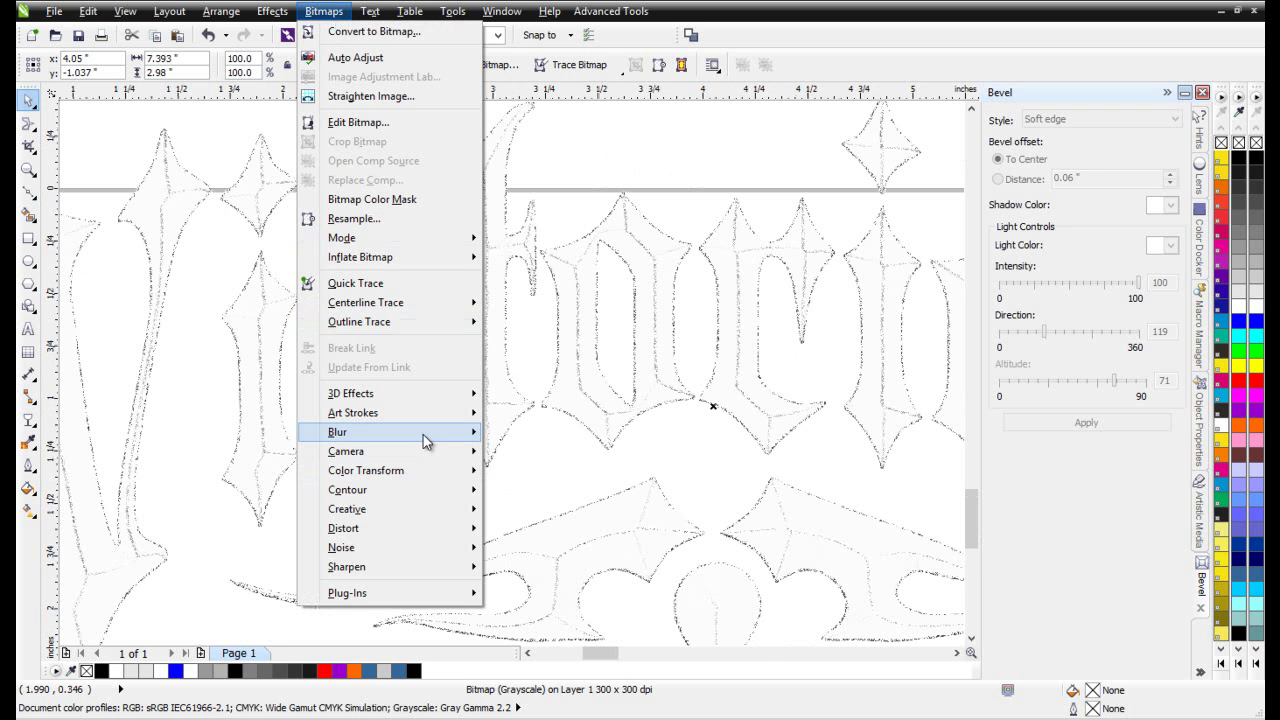
mouse_move(429, 431)
left_click(558, 453)
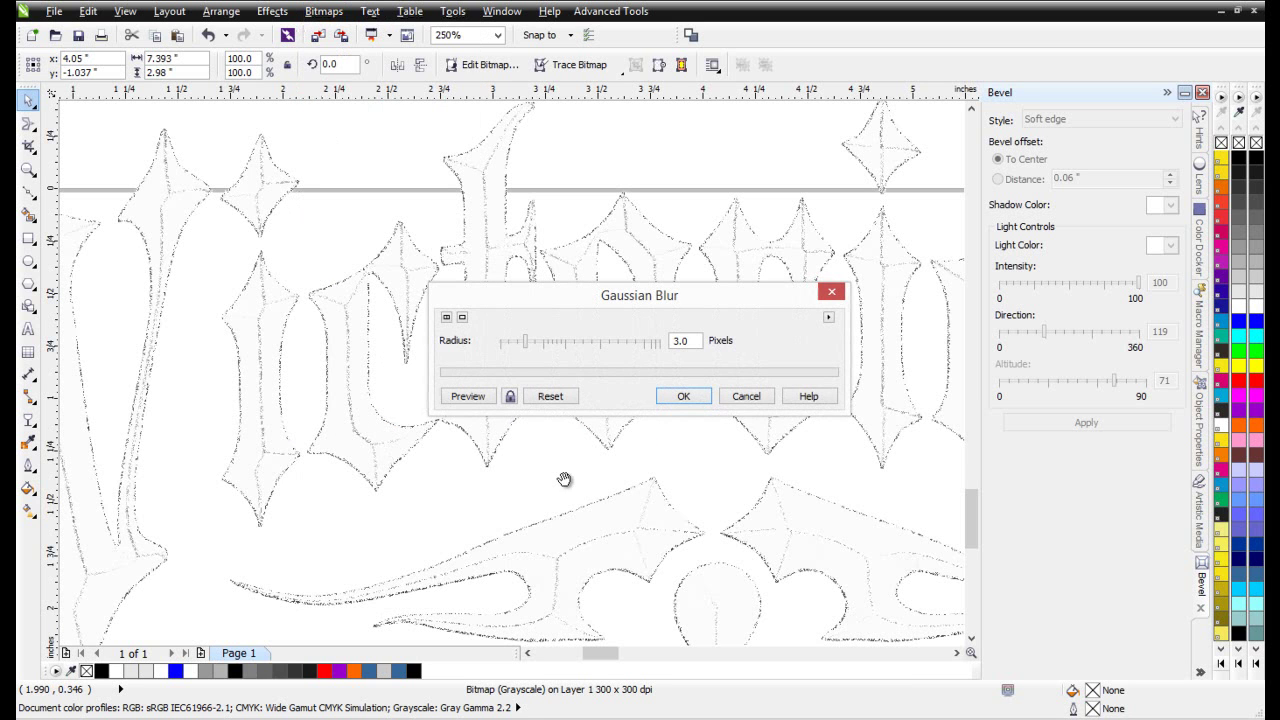
left_click_drag(512, 346, 506, 344)
left_click(468, 396)
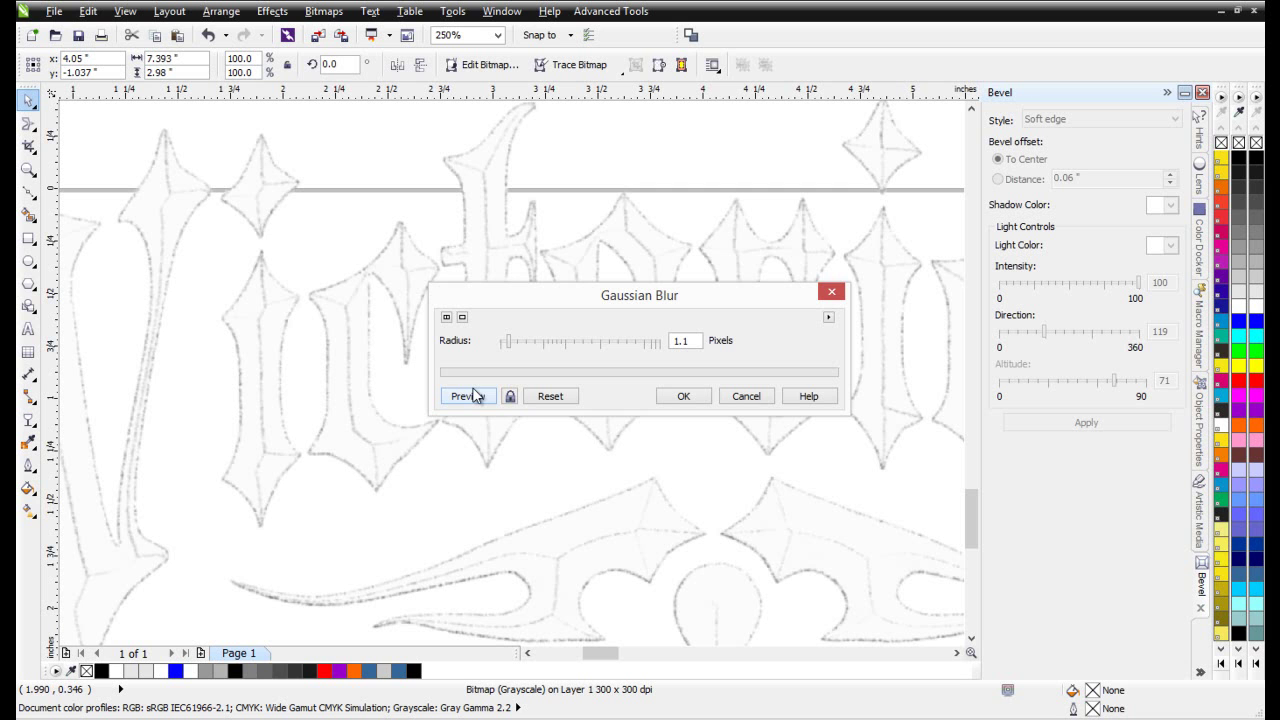
left_click(678, 396)
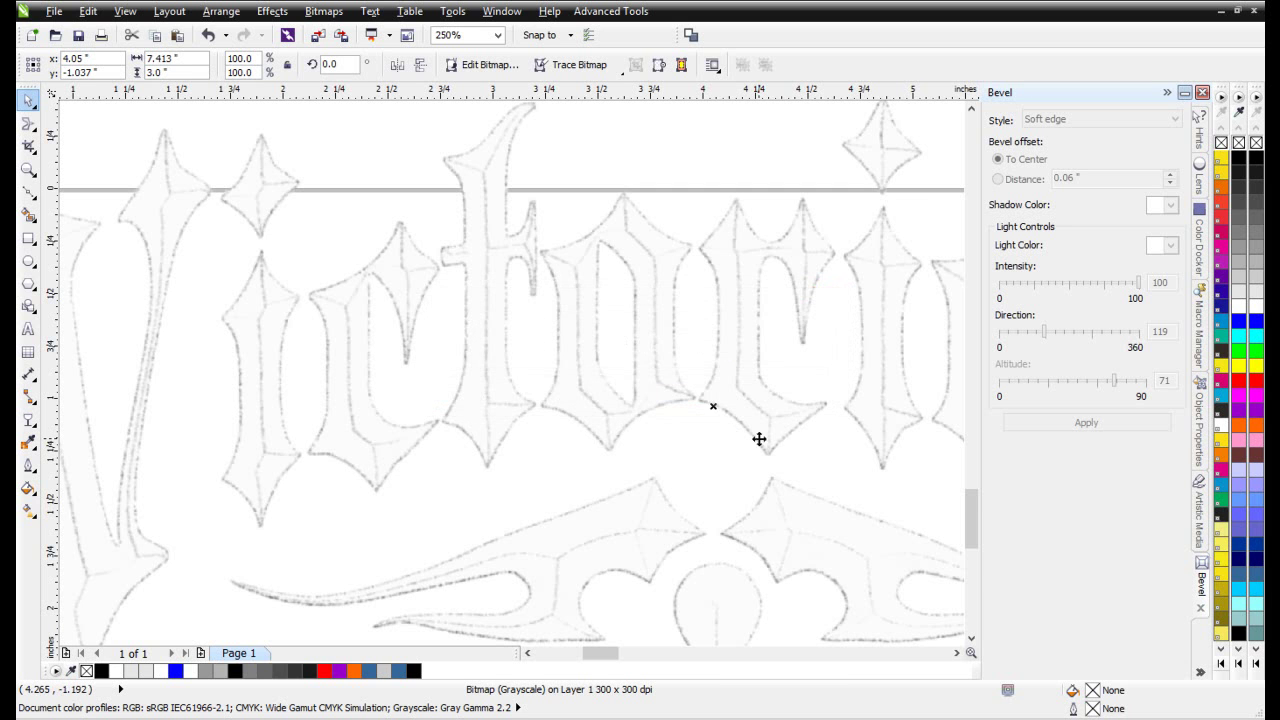
- Duplicate the two overlaid sketch bitmaps beside the page and delete the duplicate's inverted top bitmap, keeping the gray lettering
scroll(757, 437, "down", 2)
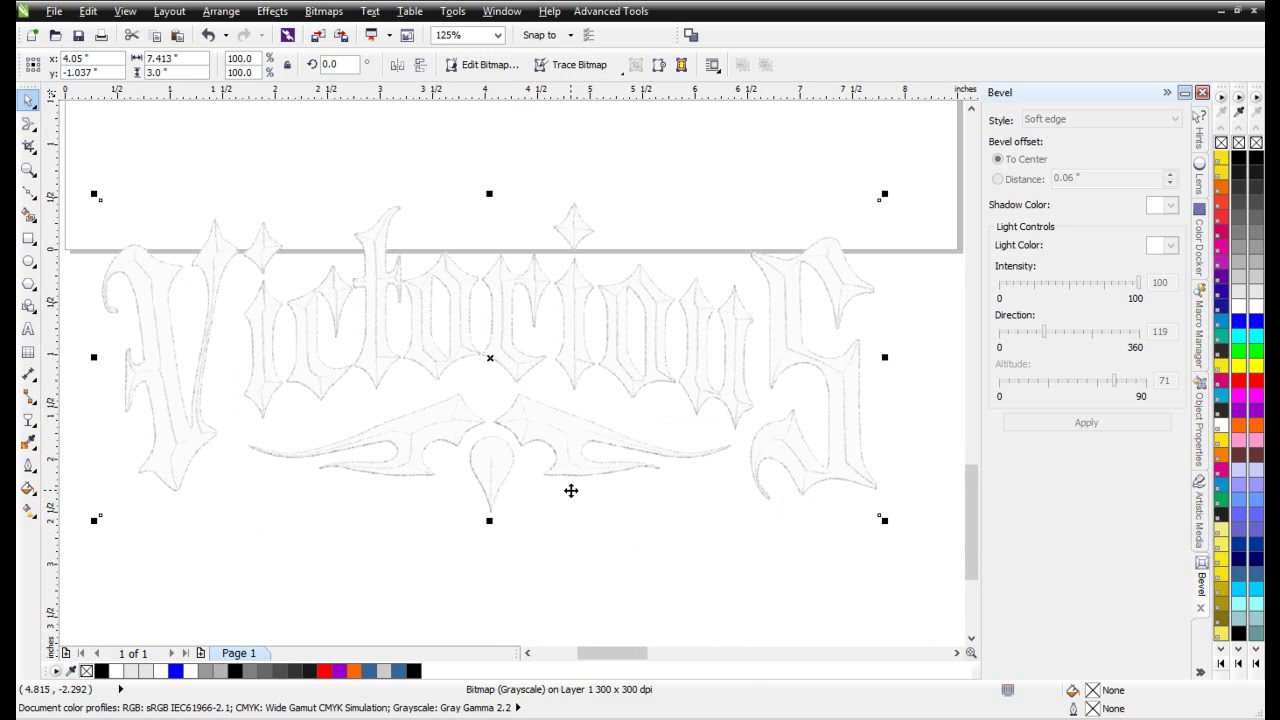
scroll(518, 392, "down", 2)
left_click(487, 173)
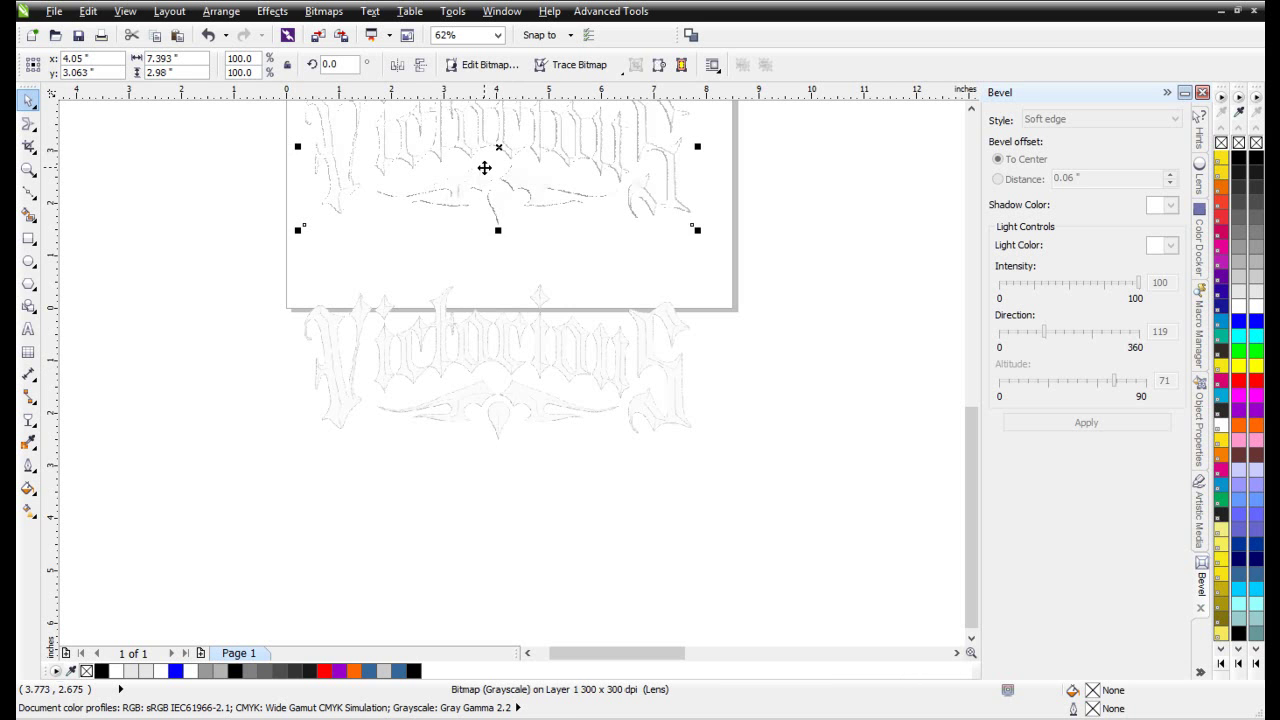
scroll(520, 357, "down", 2)
left_click_drag(634, 254, 341, 388)
left_click_drag(446, 326, 623, 353)
left_click(683, 491)
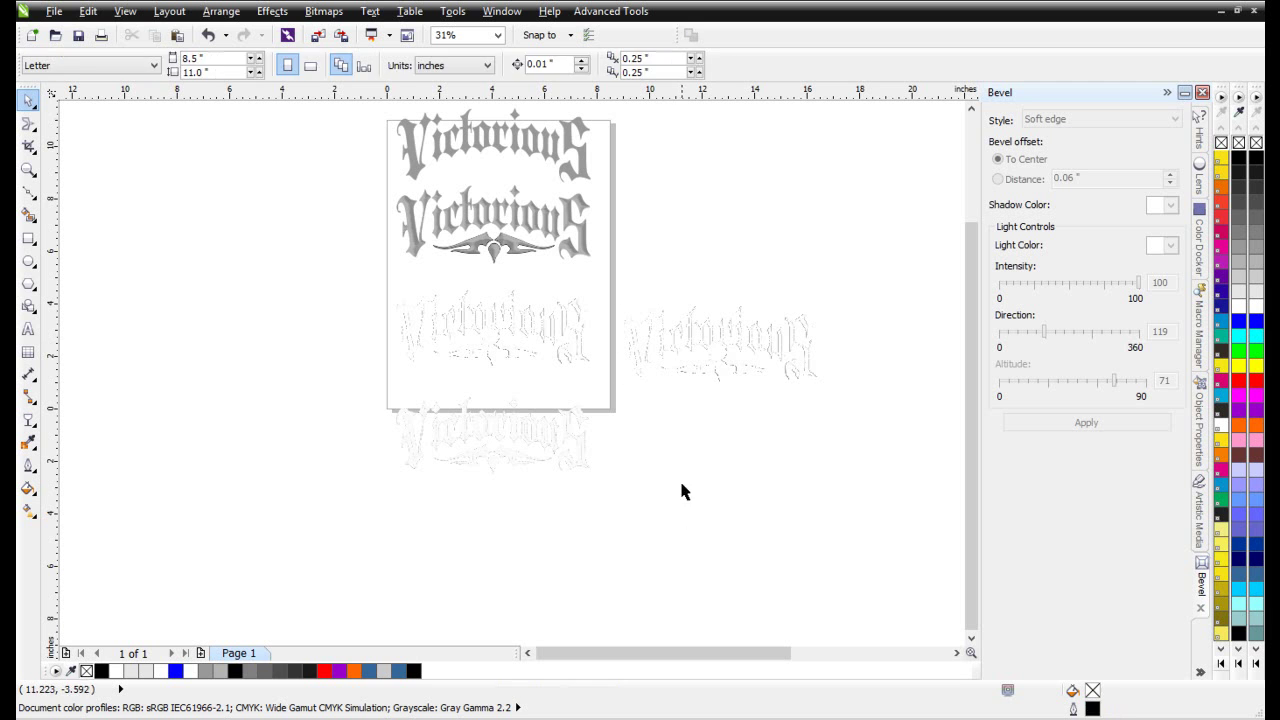
left_click(677, 355)
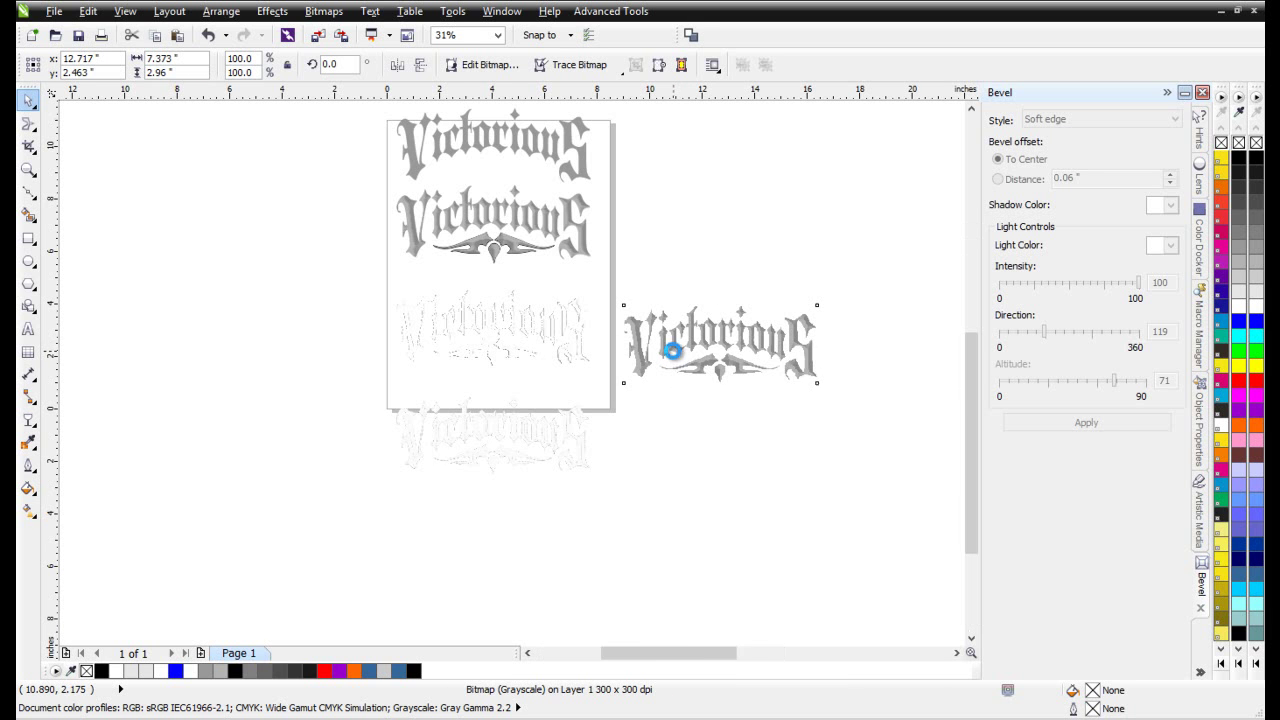
- Apply the Wave Paper art stroke to the gray lettering bitmap in Color mode with a brush pressure of 18
scroll(671, 349, "up", 3)
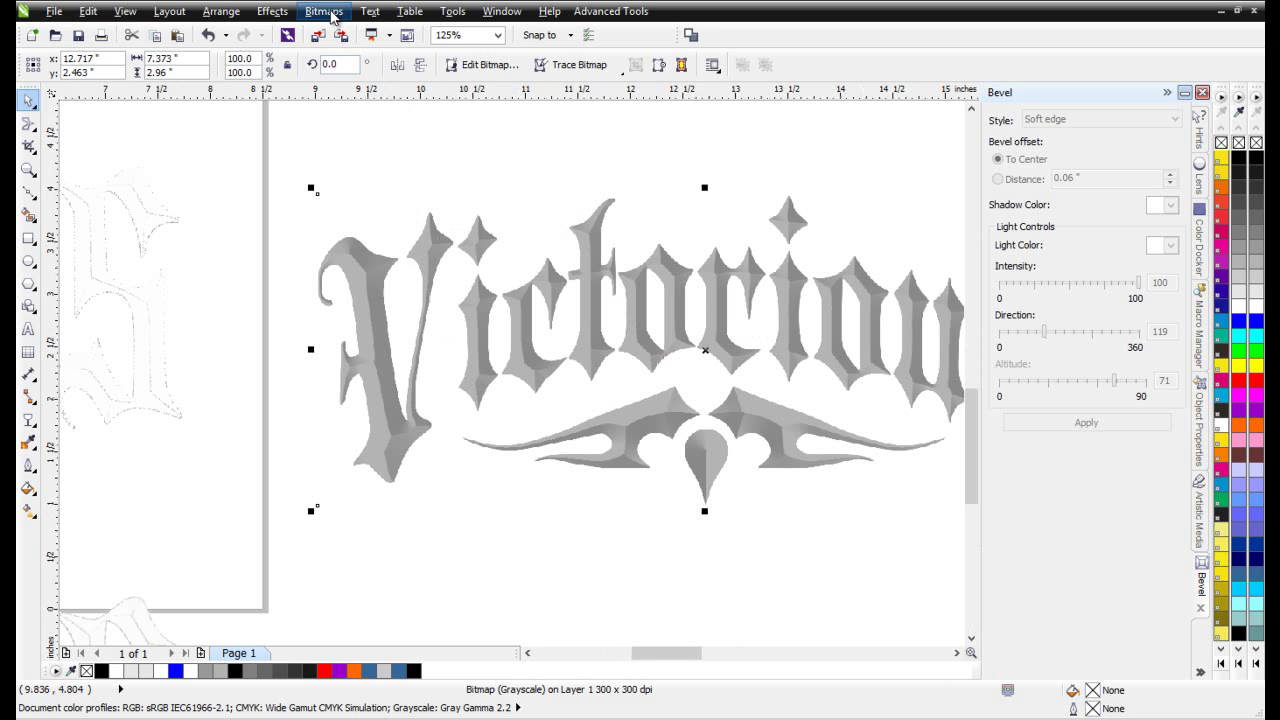
left_click(326, 12)
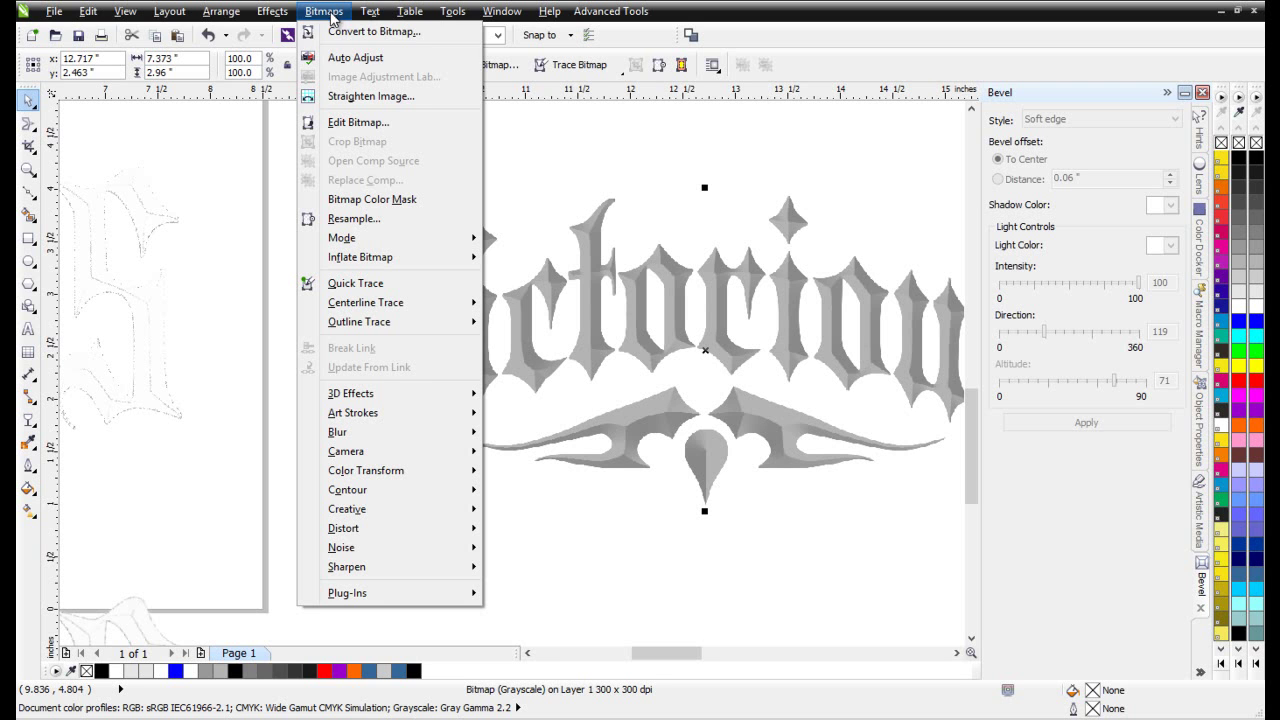
mouse_move(437, 424)
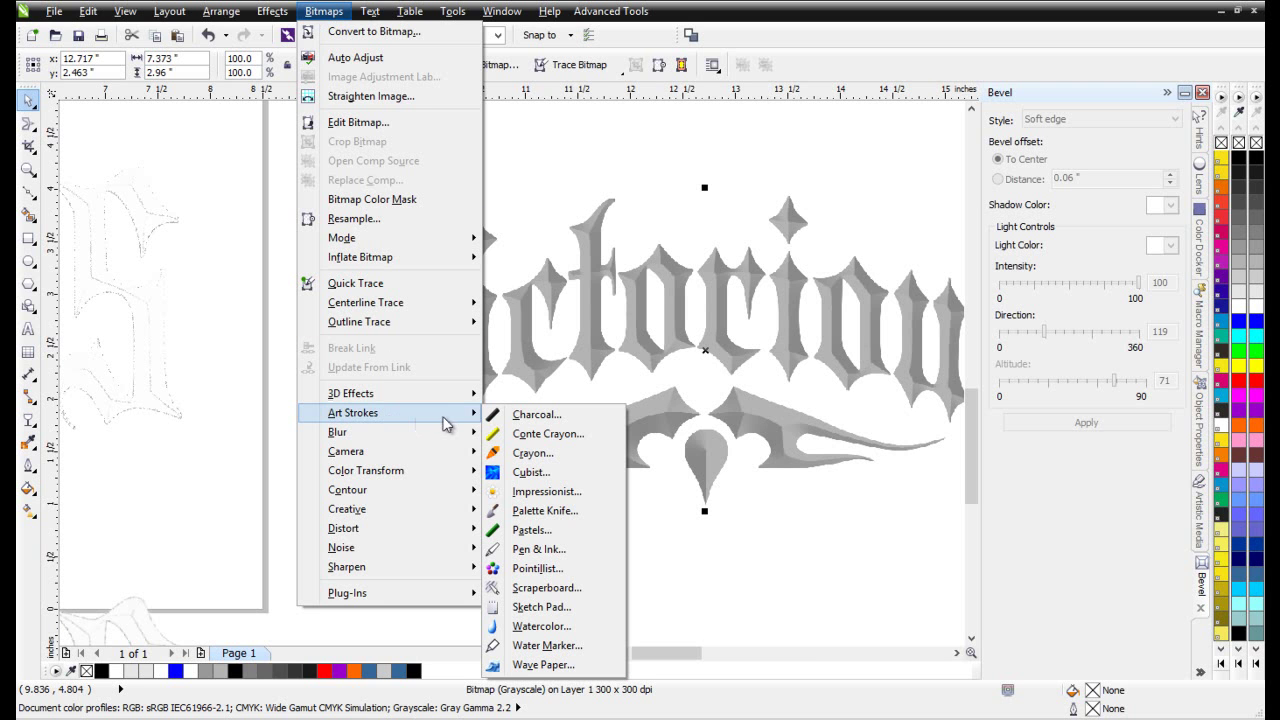
left_click(540, 665)
left_click(489, 499)
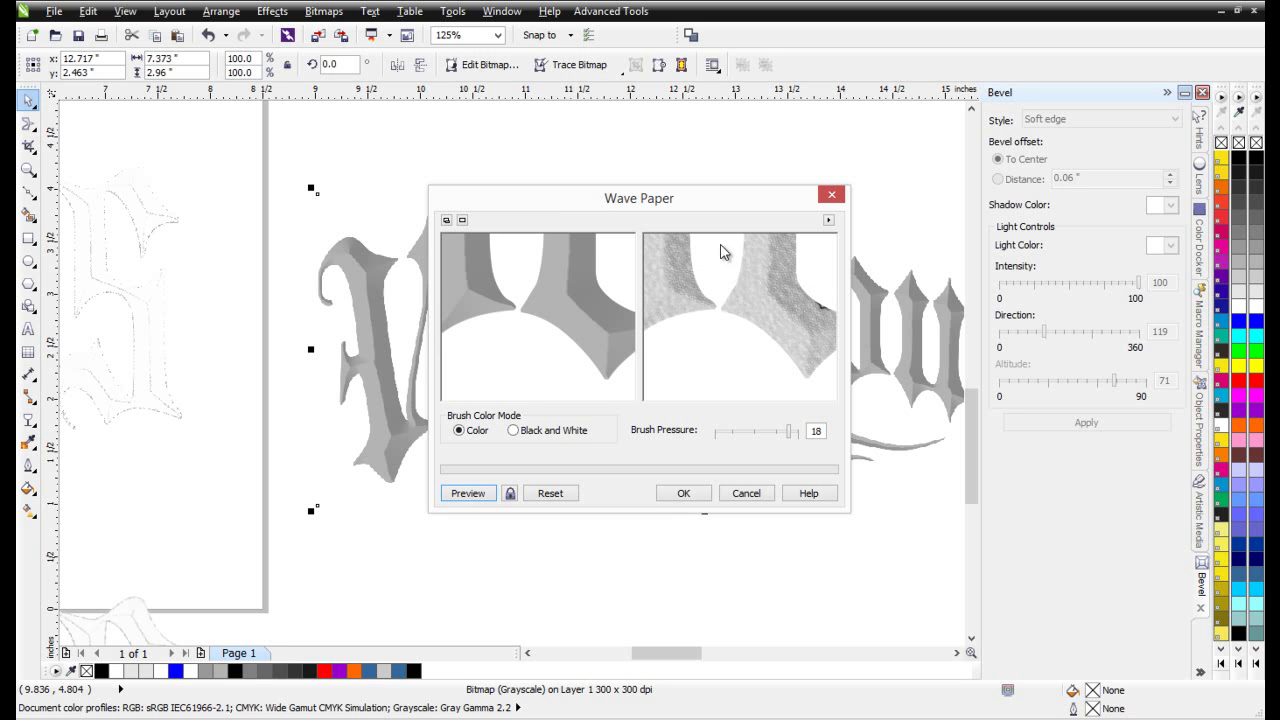
left_click(686, 492)
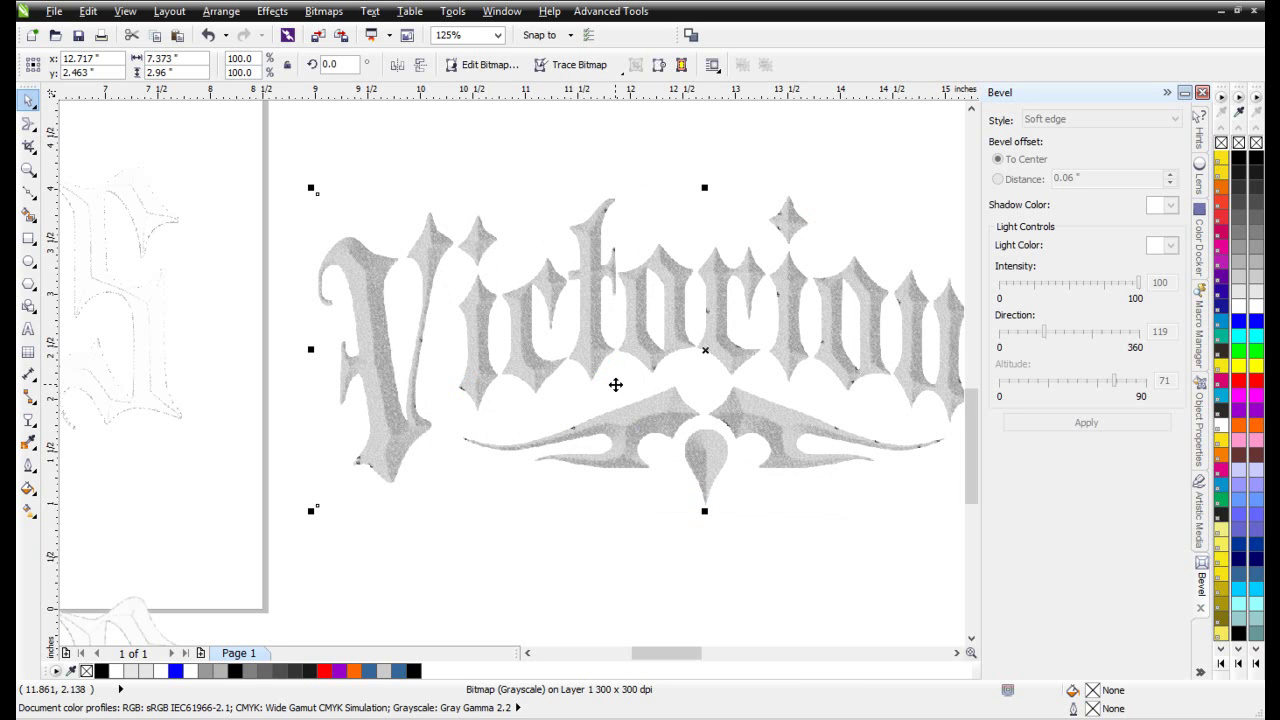
- Lighten the textured lettering bitmap with a Straight-style Tone Curve, placing a node at X 214, Y 255
left_click(275, 13)
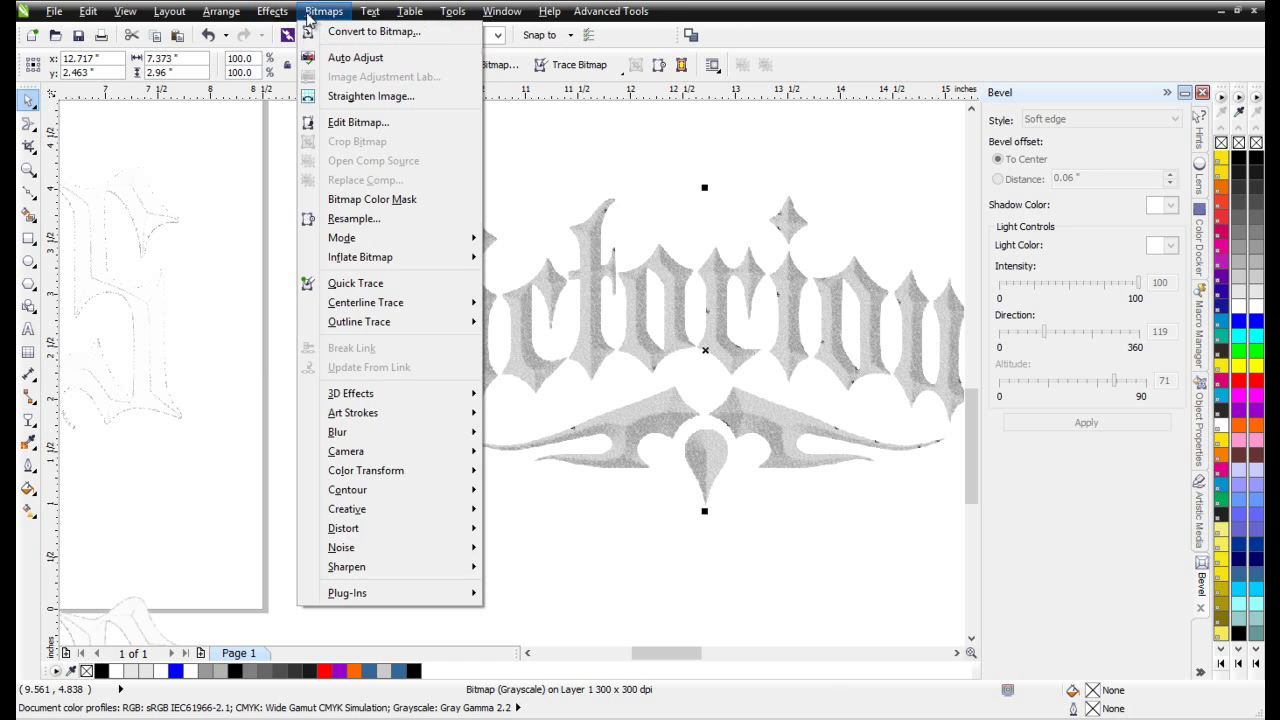
mouse_move(292, 31)
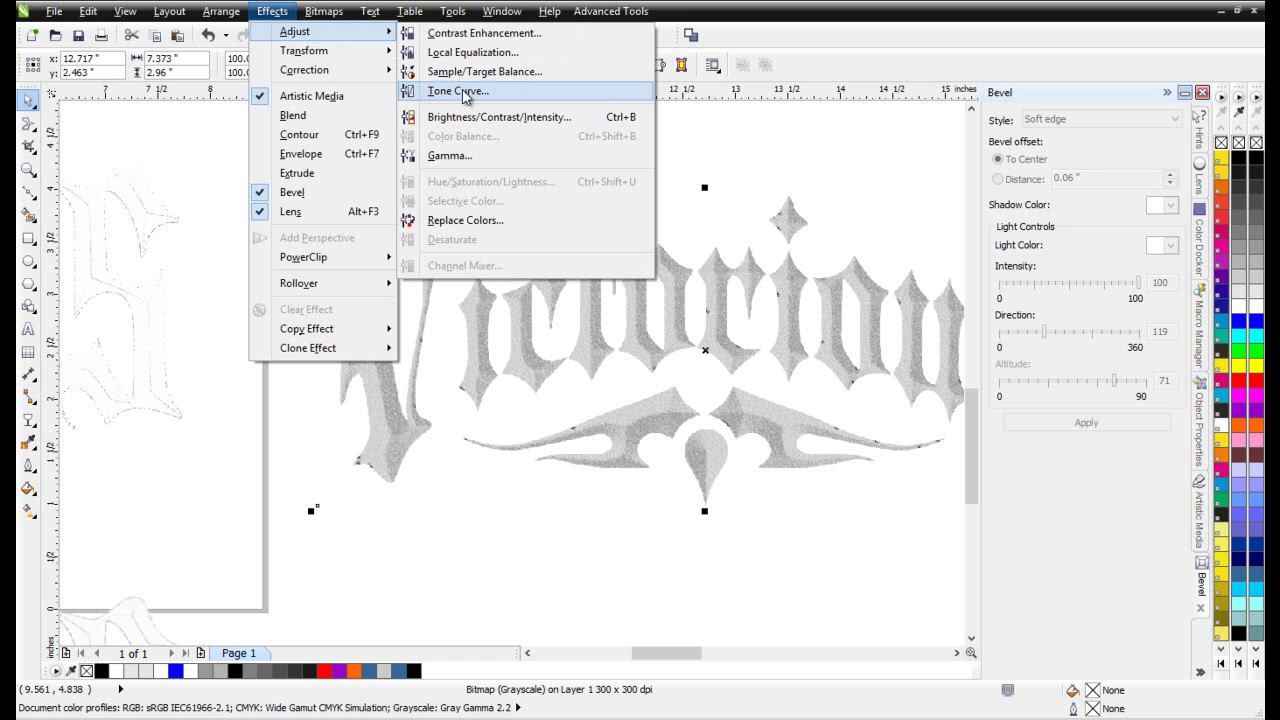
left_click(452, 92)
left_click(814, 331)
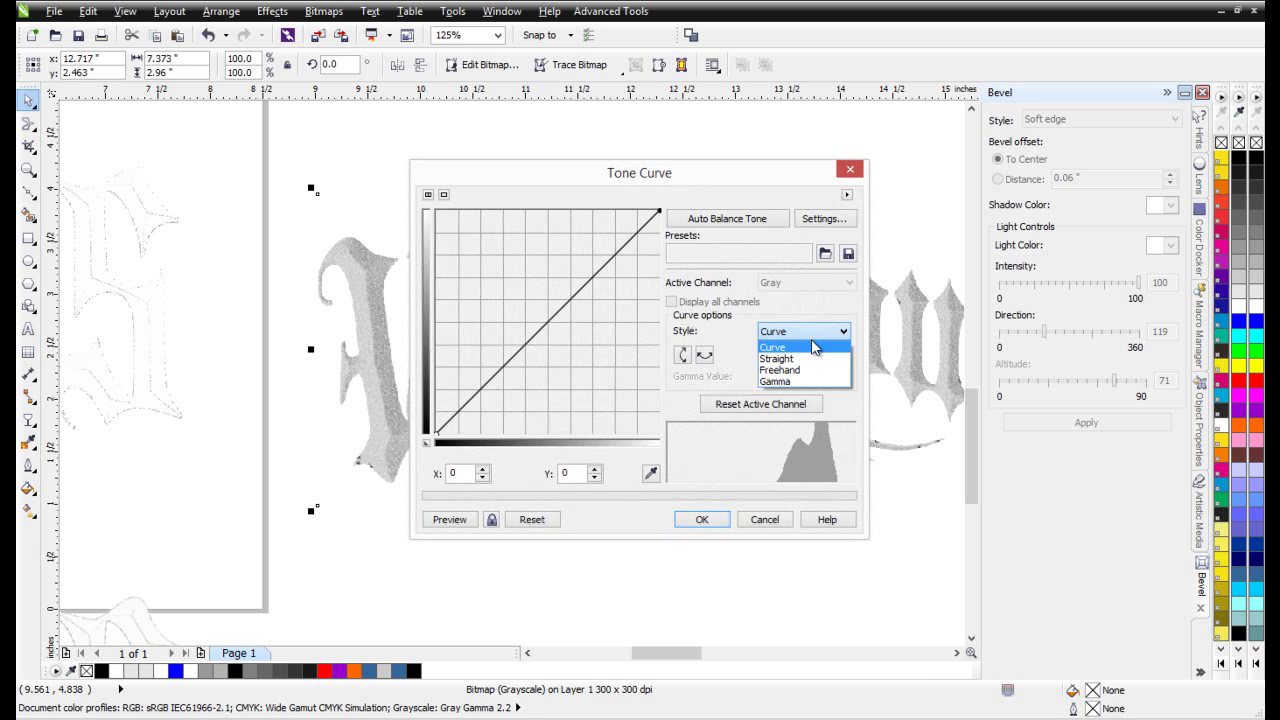
left_click(810, 359)
left_click_drag(636, 238, 615, 212)
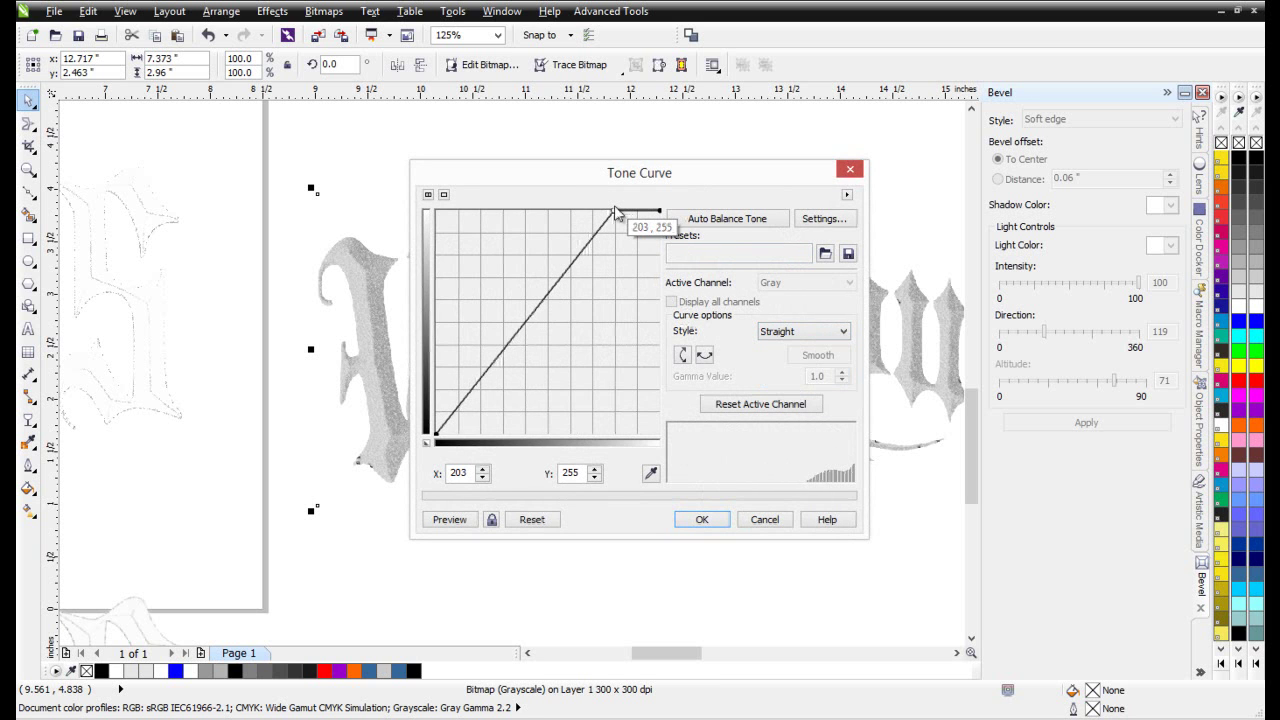
left_click(451, 520)
left_click_drag(577, 184, 825, 267)
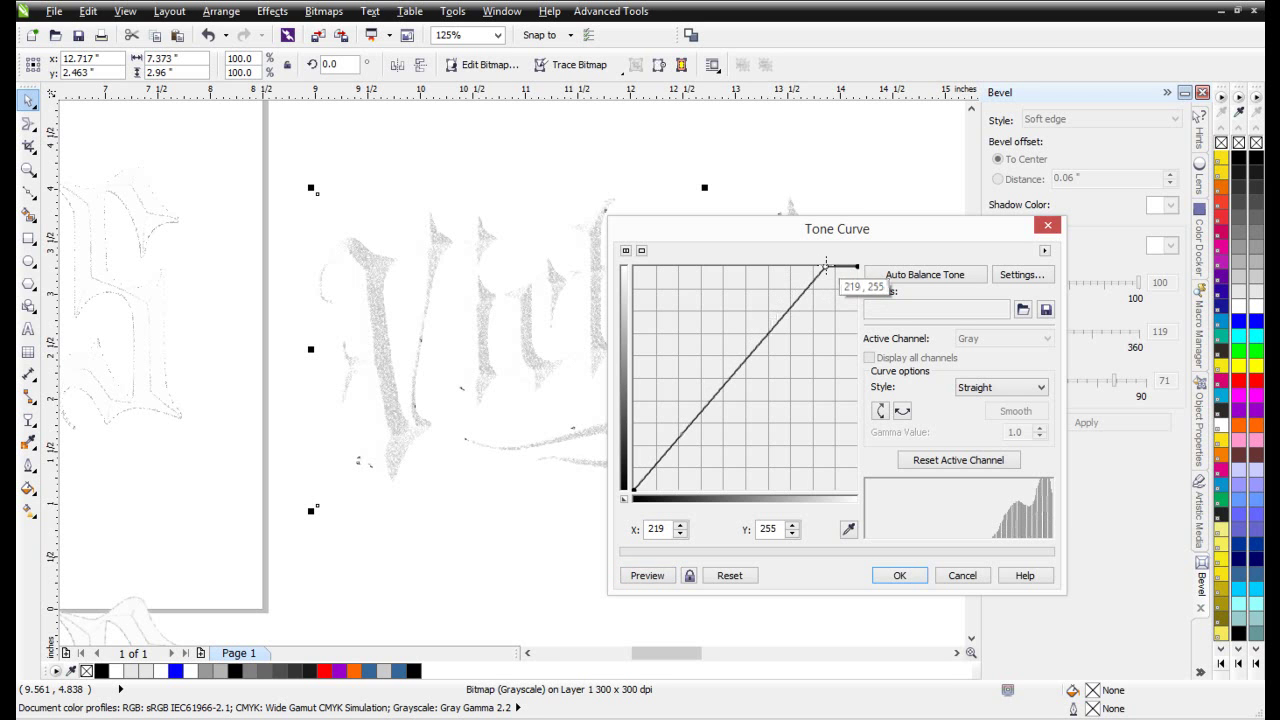
left_click(652, 577)
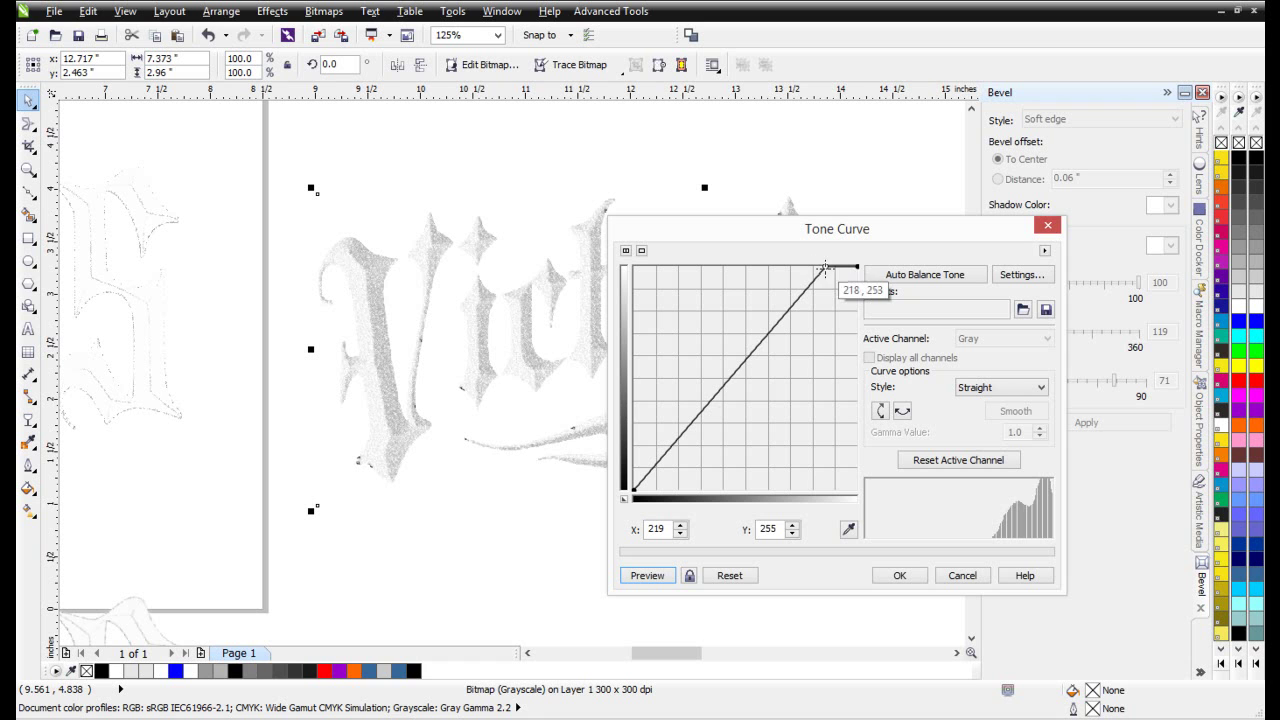
left_click_drag(816, 266, 812, 267)
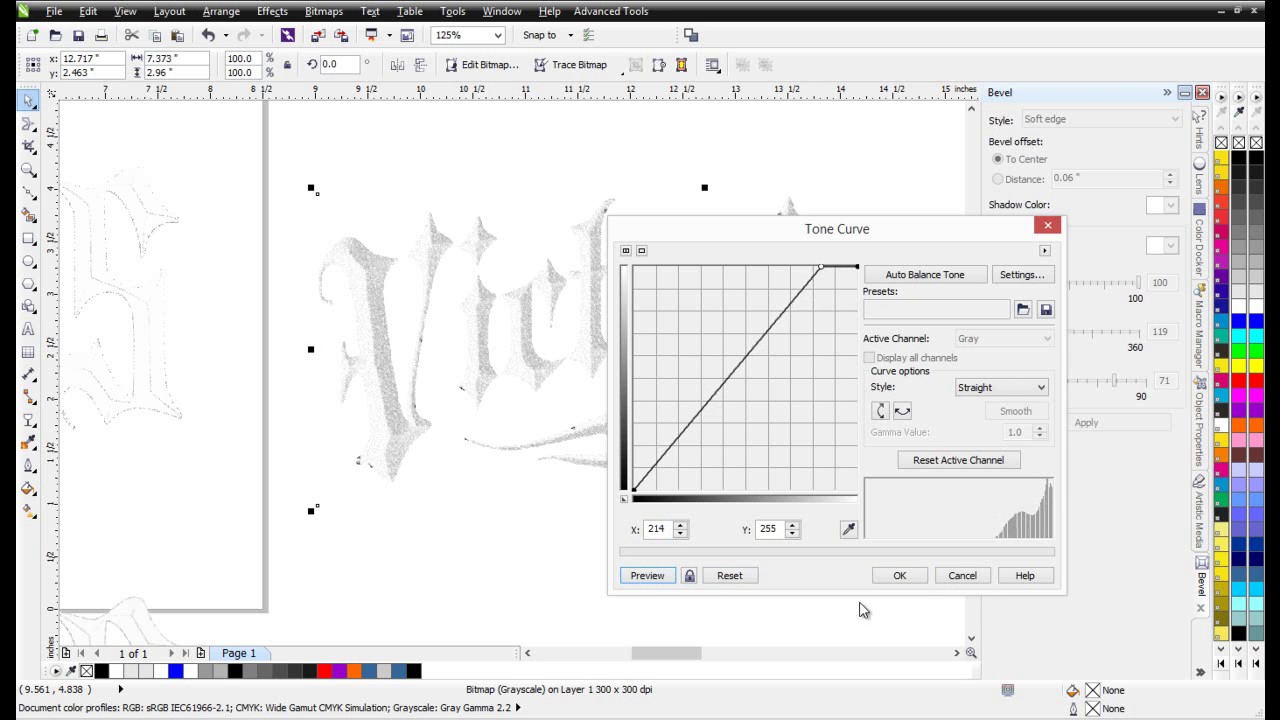
left_click(900, 576)
- Duplicate the textured bitmap onto the blurred line bitmap at the page's bottom edge and align their centers
scroll(567, 450, "down", 1)
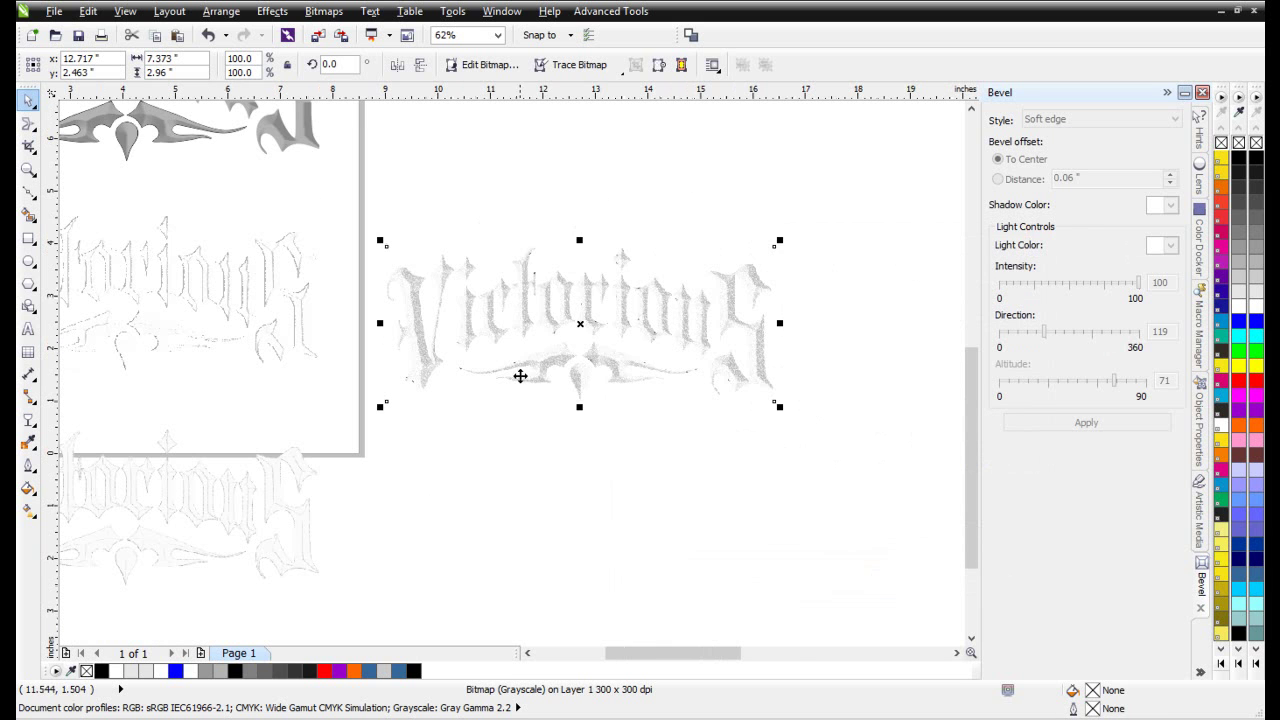
scroll(514, 389, "down", 1)
left_click_drag(534, 344, 365, 432)
left_click_drag(551, 563, 138, 373)
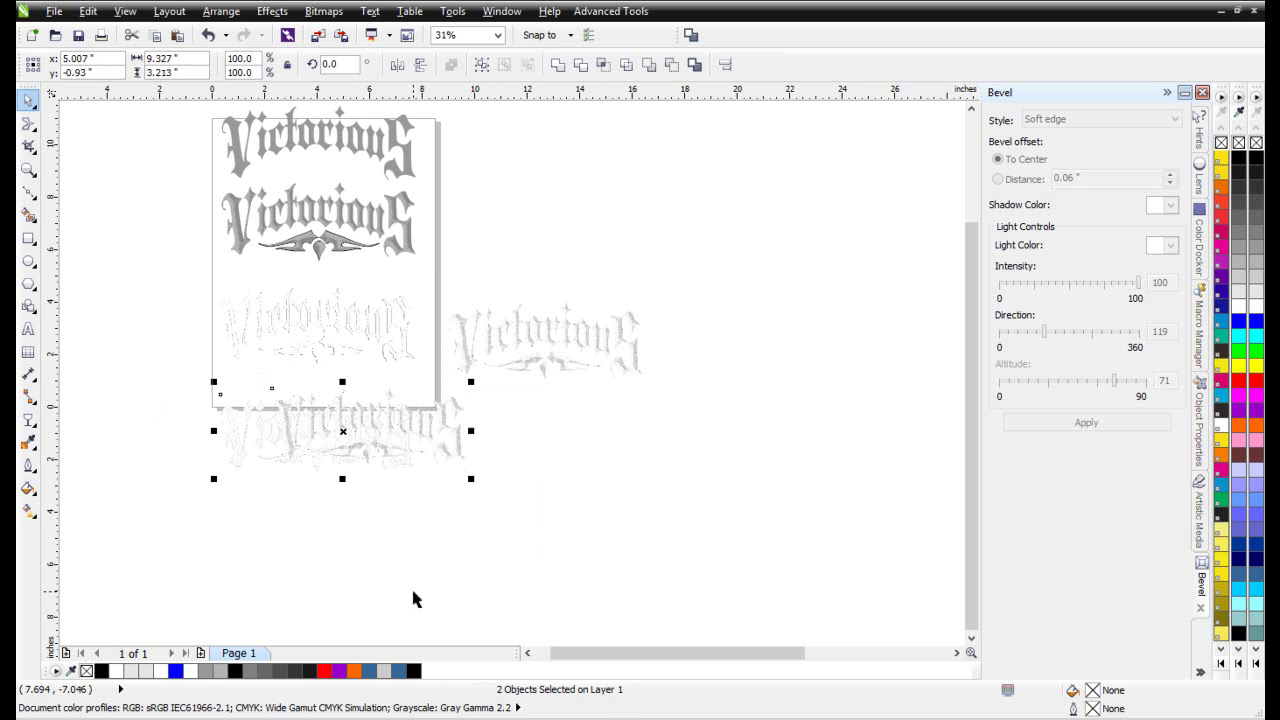
left_click(343, 529)
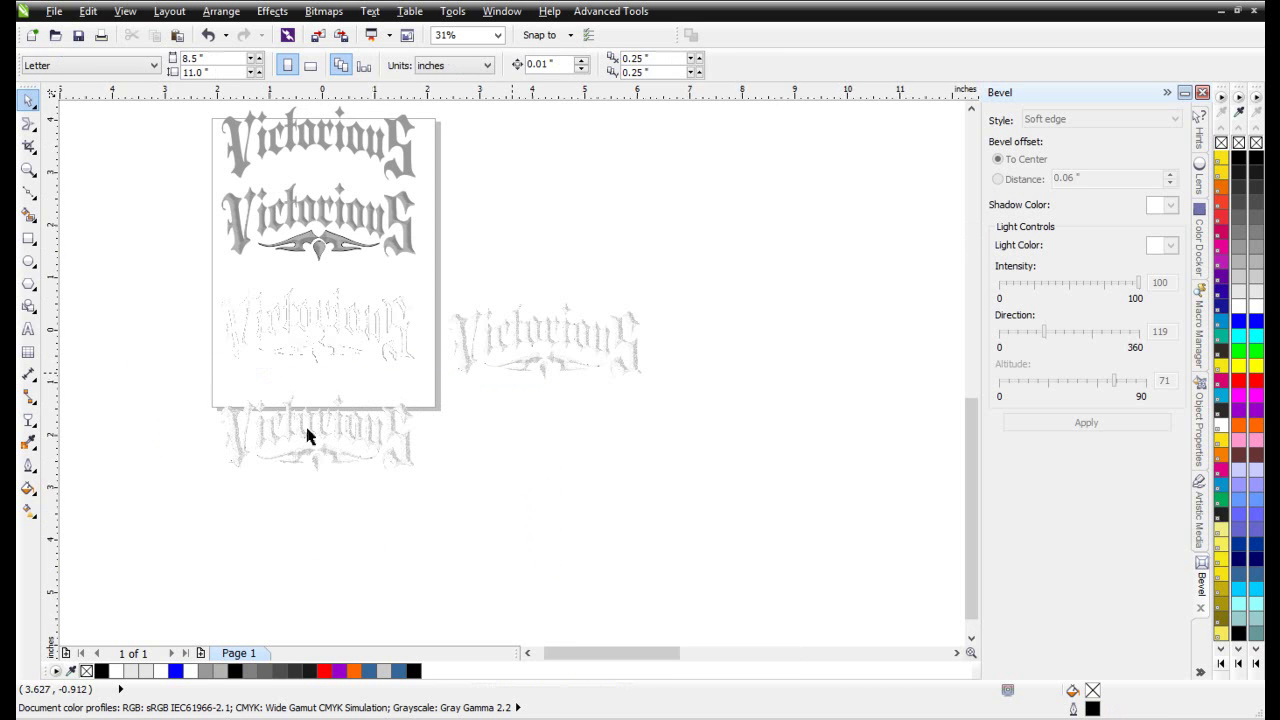
- Apply a uniform transparency of 0 in Subtract mode to the textured lettering bitmap overlaid on the blurred lines at the page's bottom edge
scroll(509, 370, "up", 6)
left_click(486, 398)
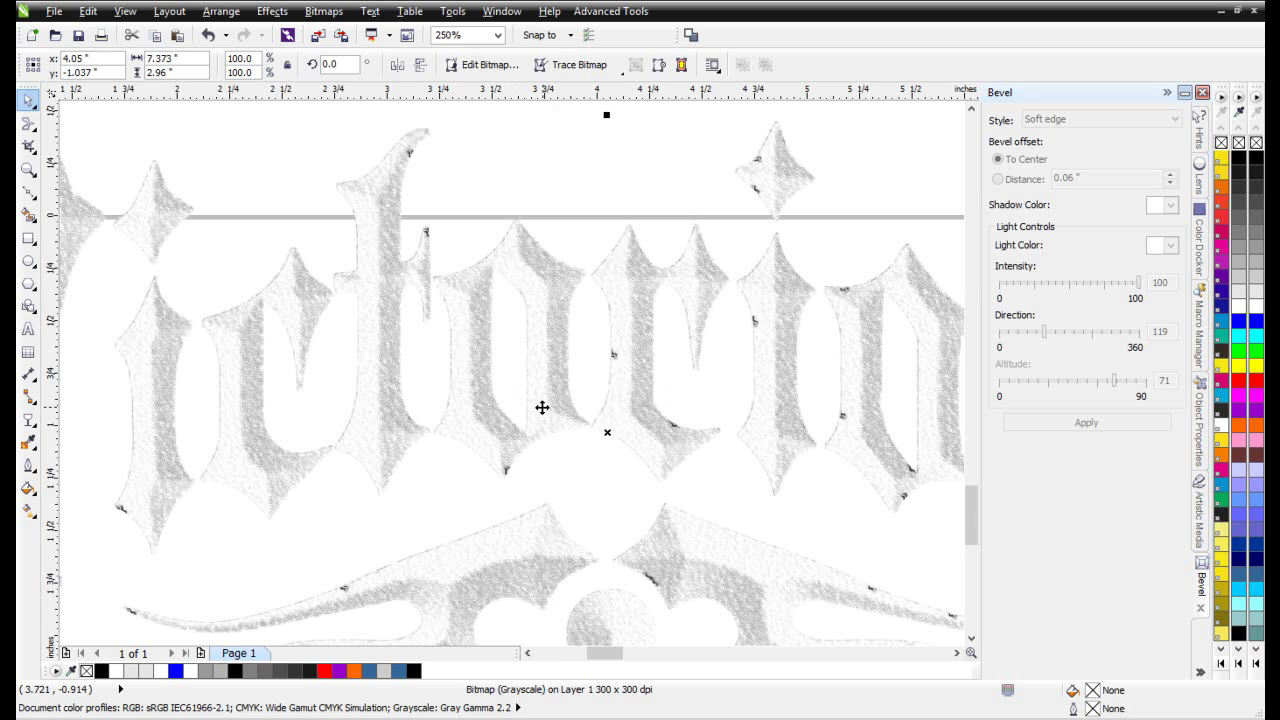
scroll(542, 407, "down", 2)
left_click(30, 424)
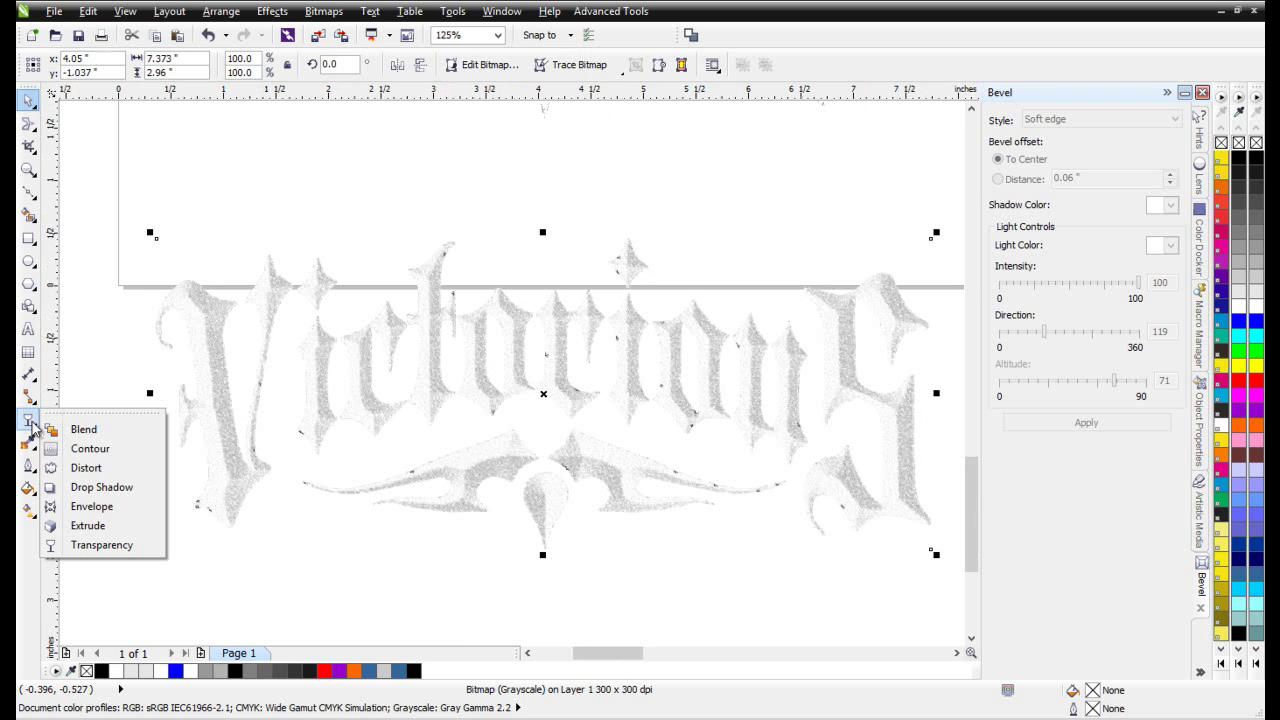
left_click(224, 176)
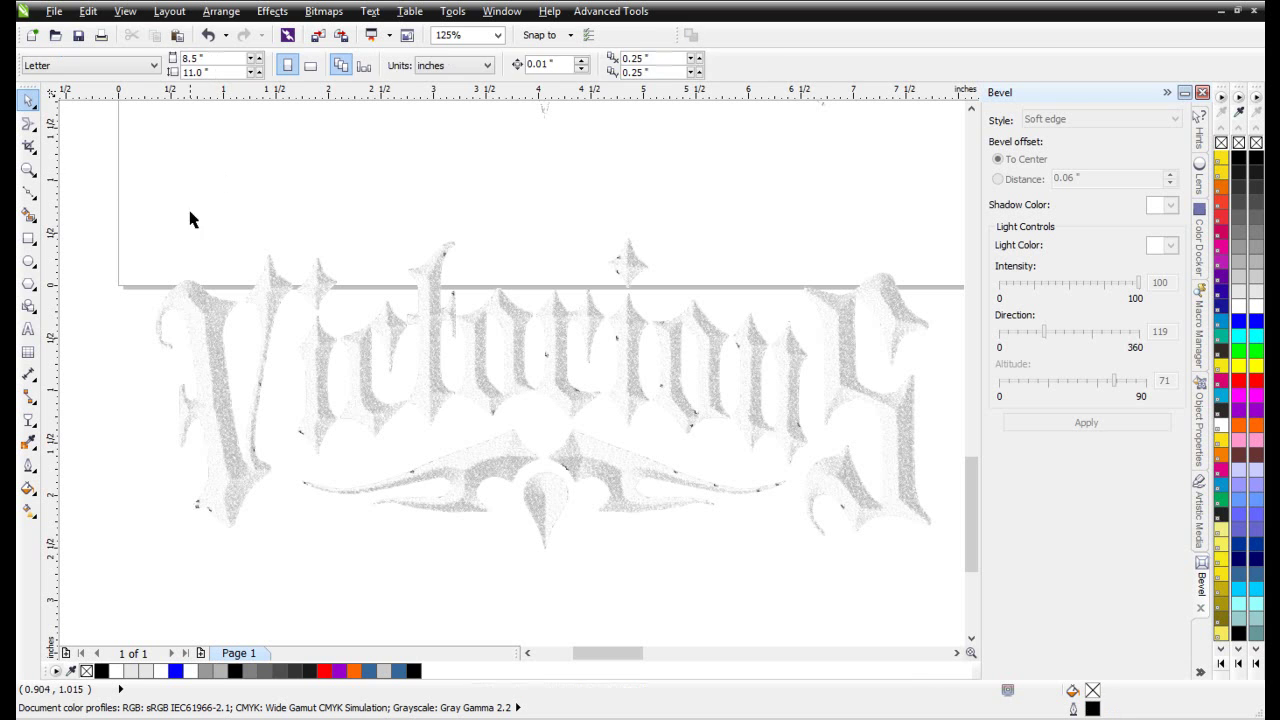
left_click(29, 422)
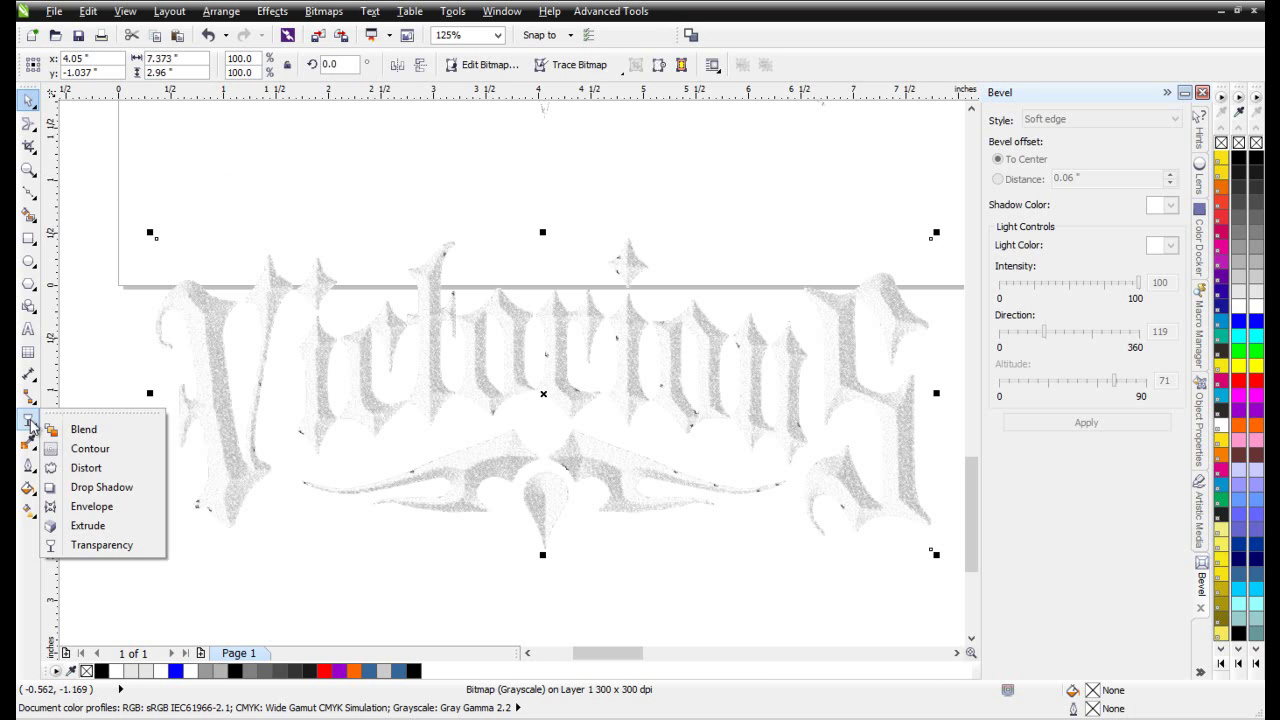
left_click(82, 548)
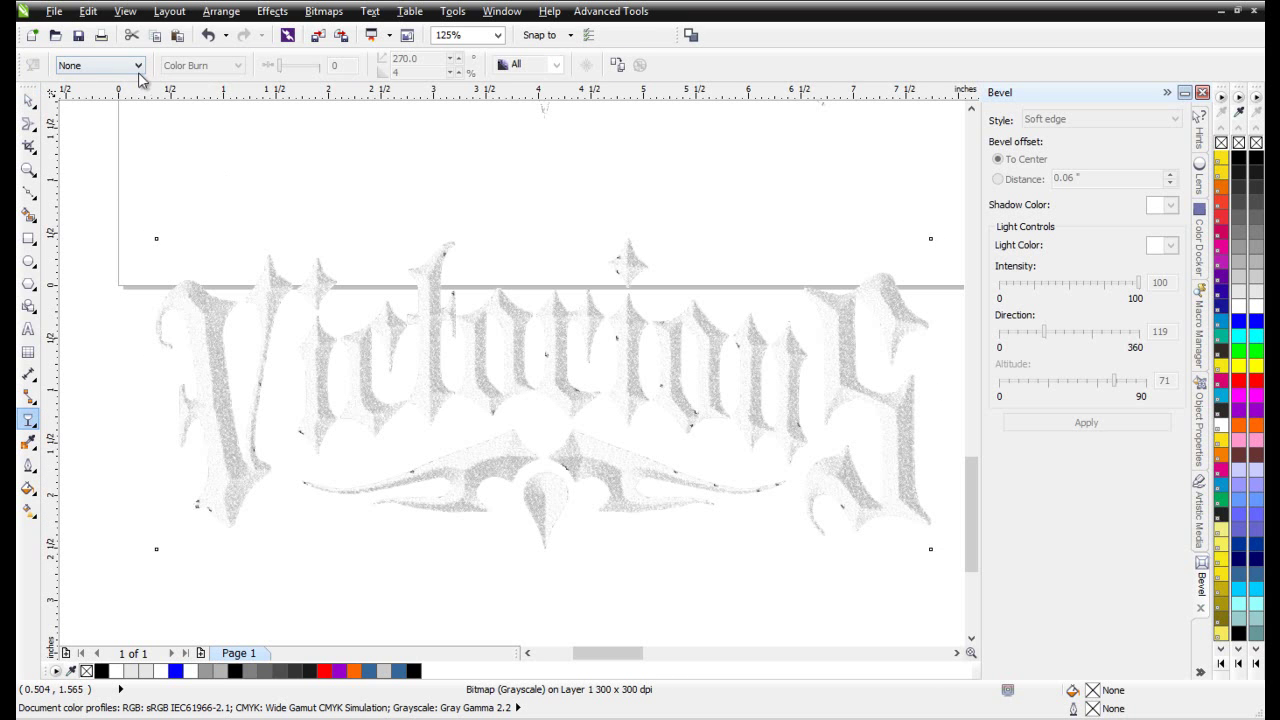
left_click(138, 66)
left_click(76, 88)
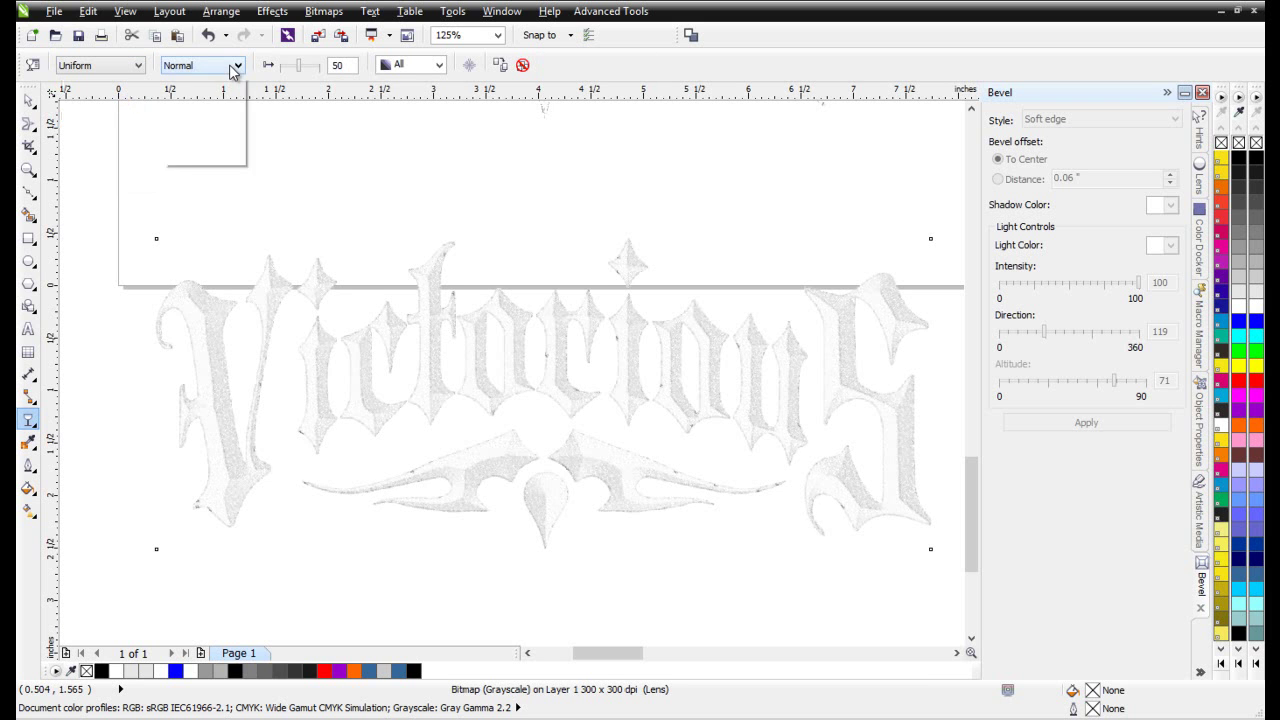
left_click(236, 66)
left_click(220, 103)
left_click_drag(298, 70, 246, 70)
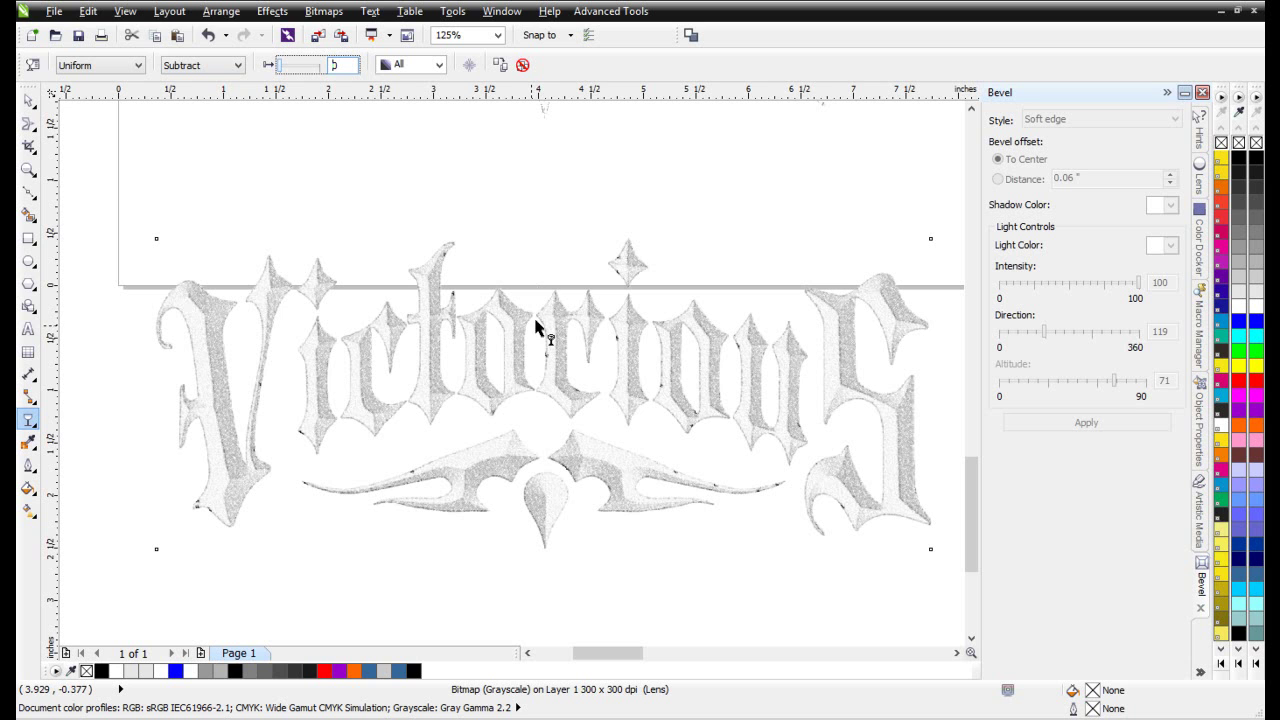
scroll(535, 325, "down", 2)
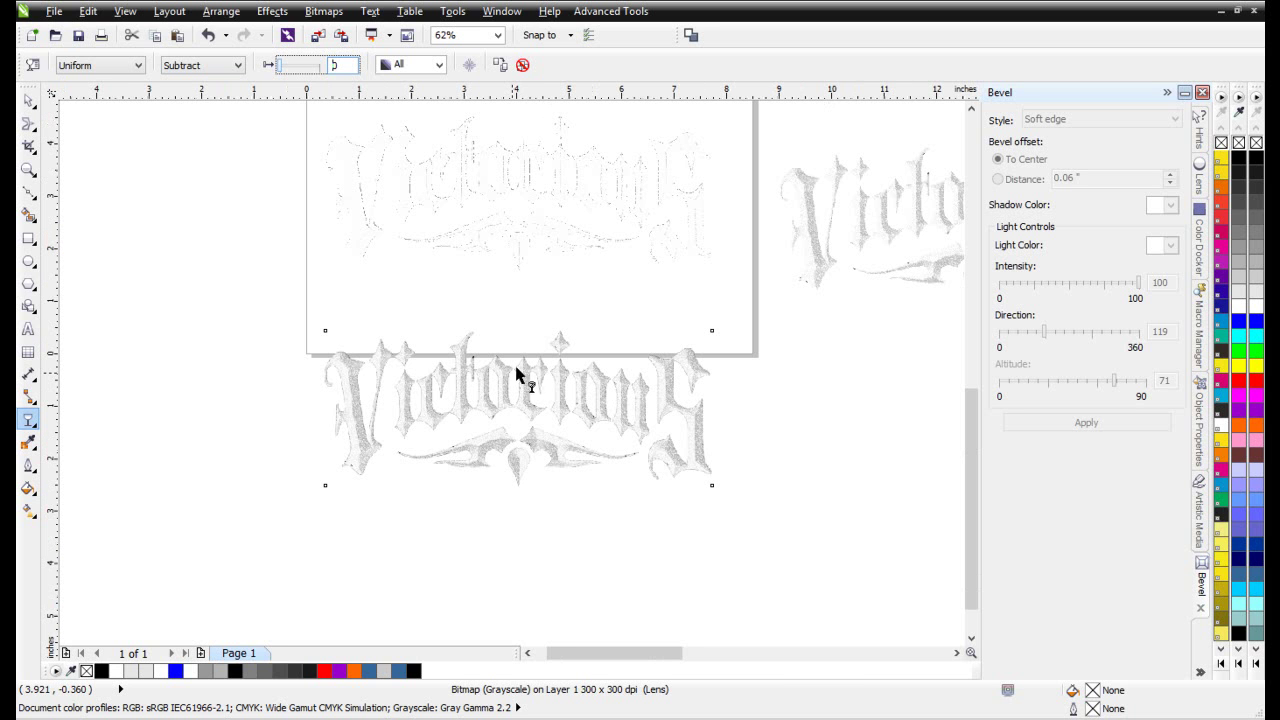
- Convert the two overlaid sketch bitmaps into a single 8-bit grayscale bitmap with a transparent background
left_click(28, 100)
left_click_drag(771, 545, 240, 320)
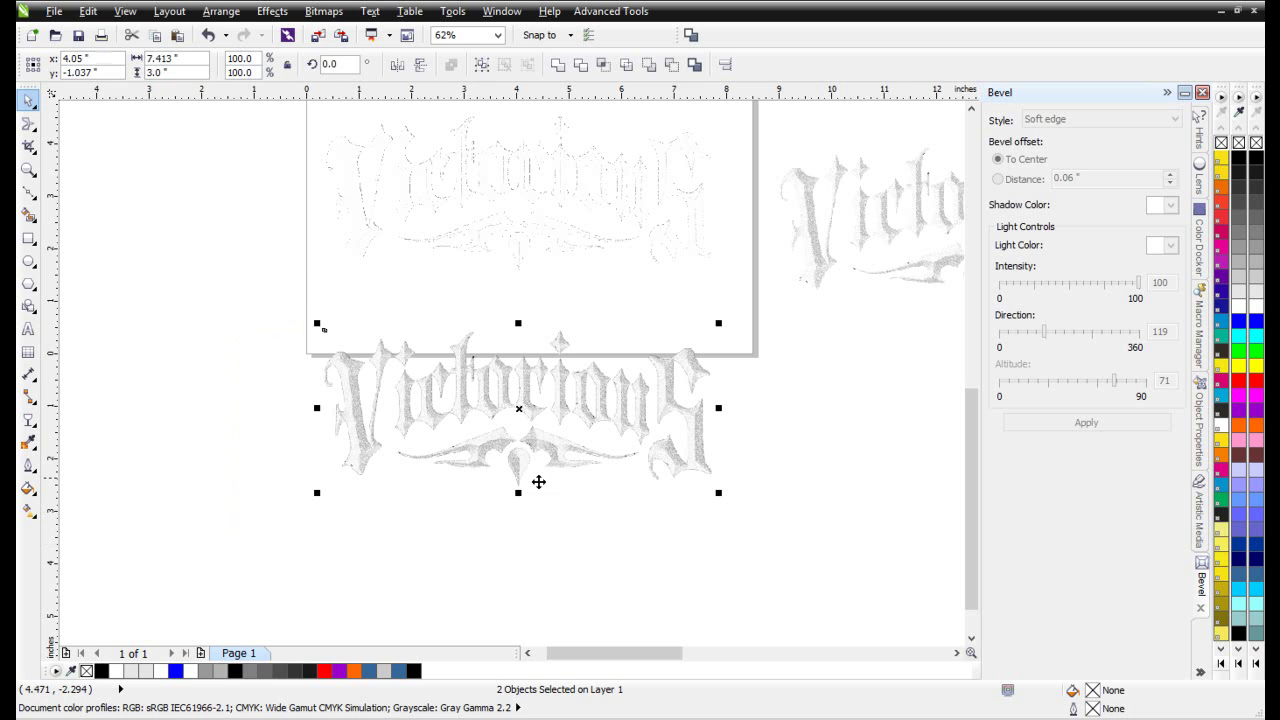
left_click(324, 12)
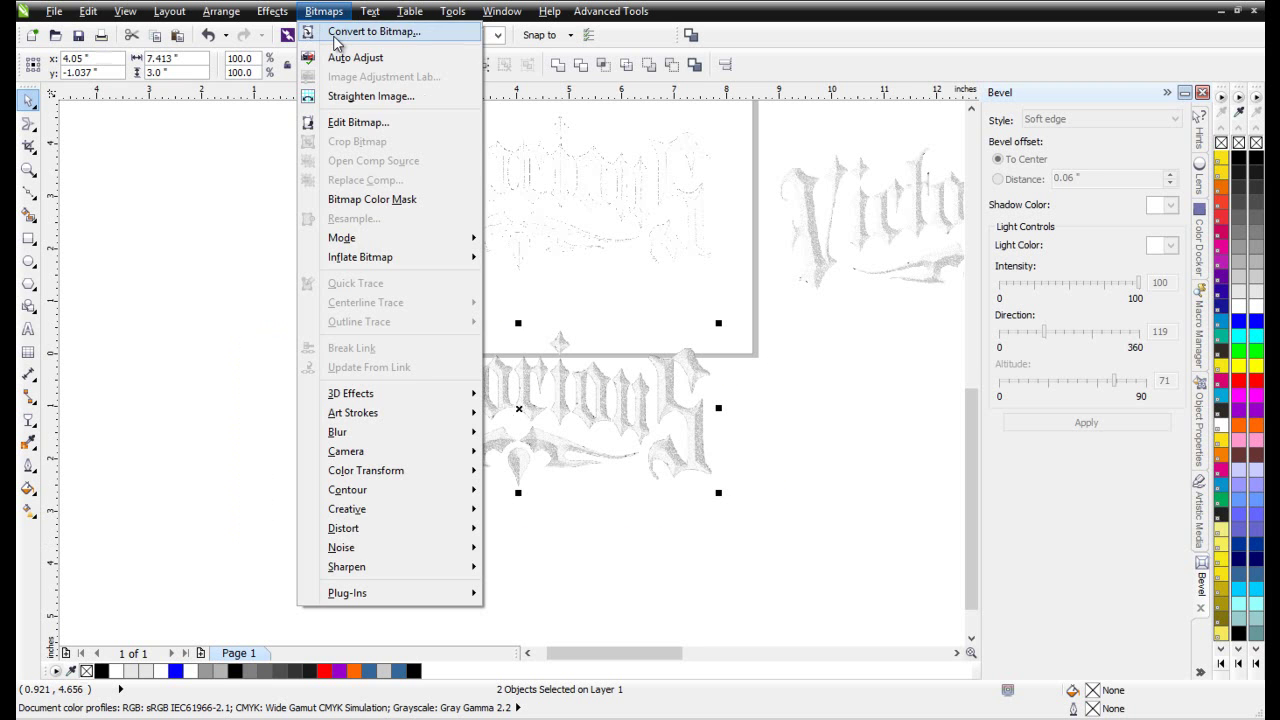
left_click(370, 31)
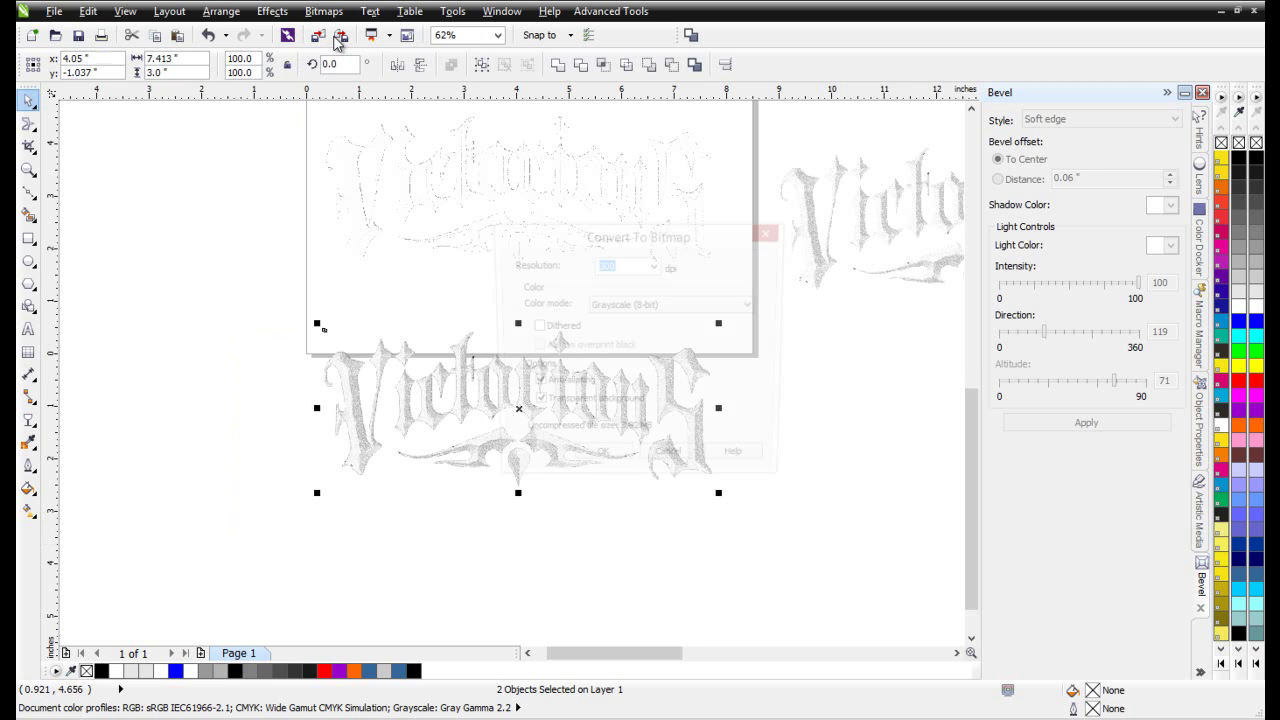
left_click(599, 463)
scroll(513, 394, "up", 2)
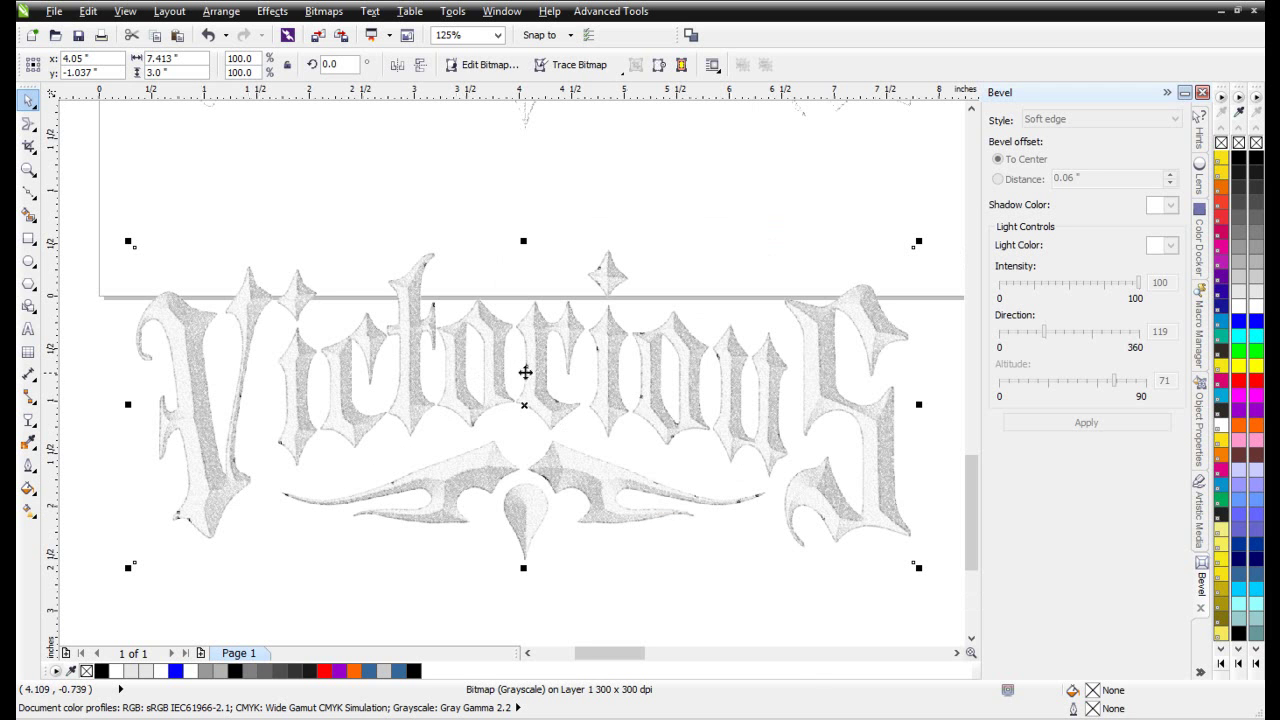
- Darken the merged sketch bitmap with a Curve-style Tone Curve, placing a node at X 144, Y 94
left_click(284, 12)
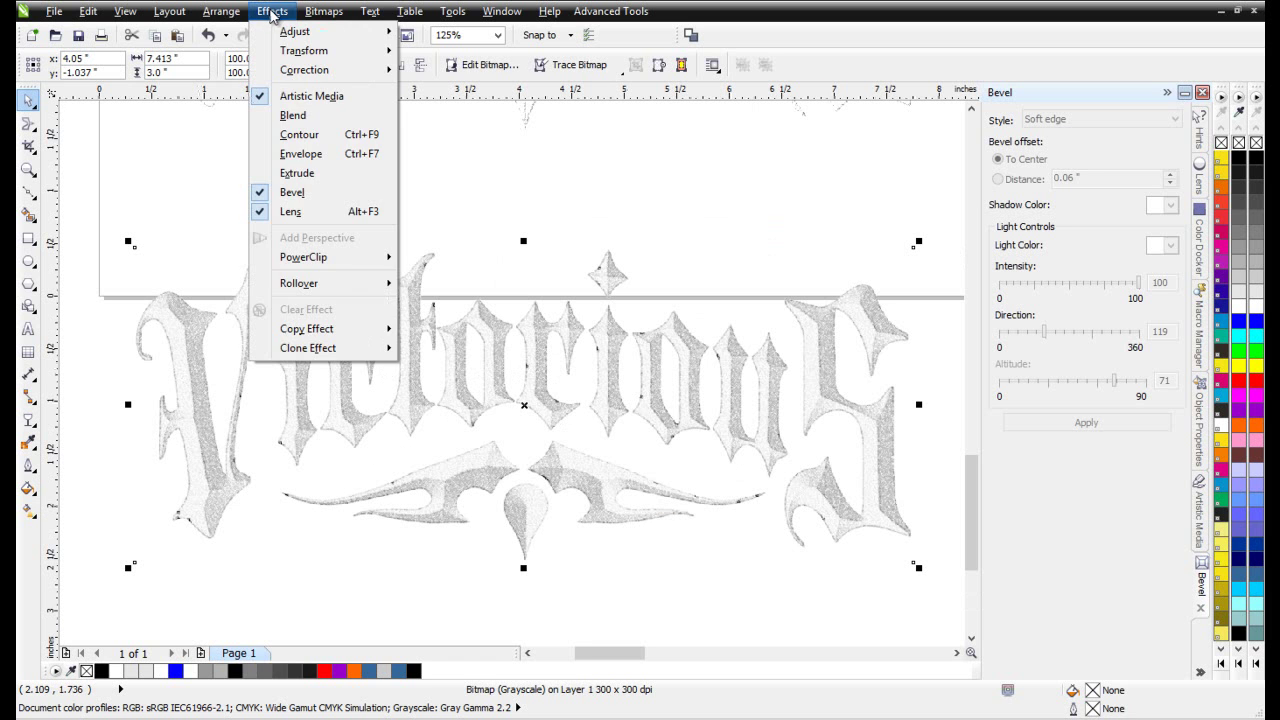
mouse_move(284, 38)
left_click(457, 90)
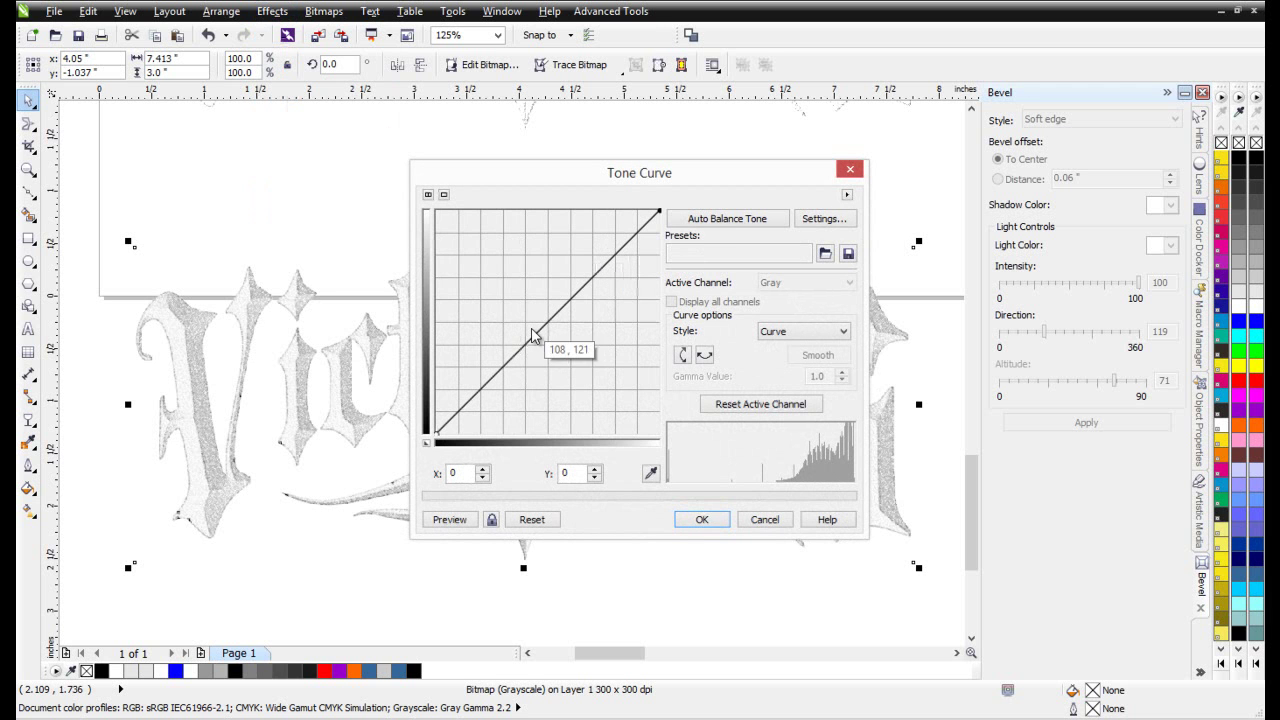
left_click_drag(545, 336, 563, 355)
left_click(449, 519)
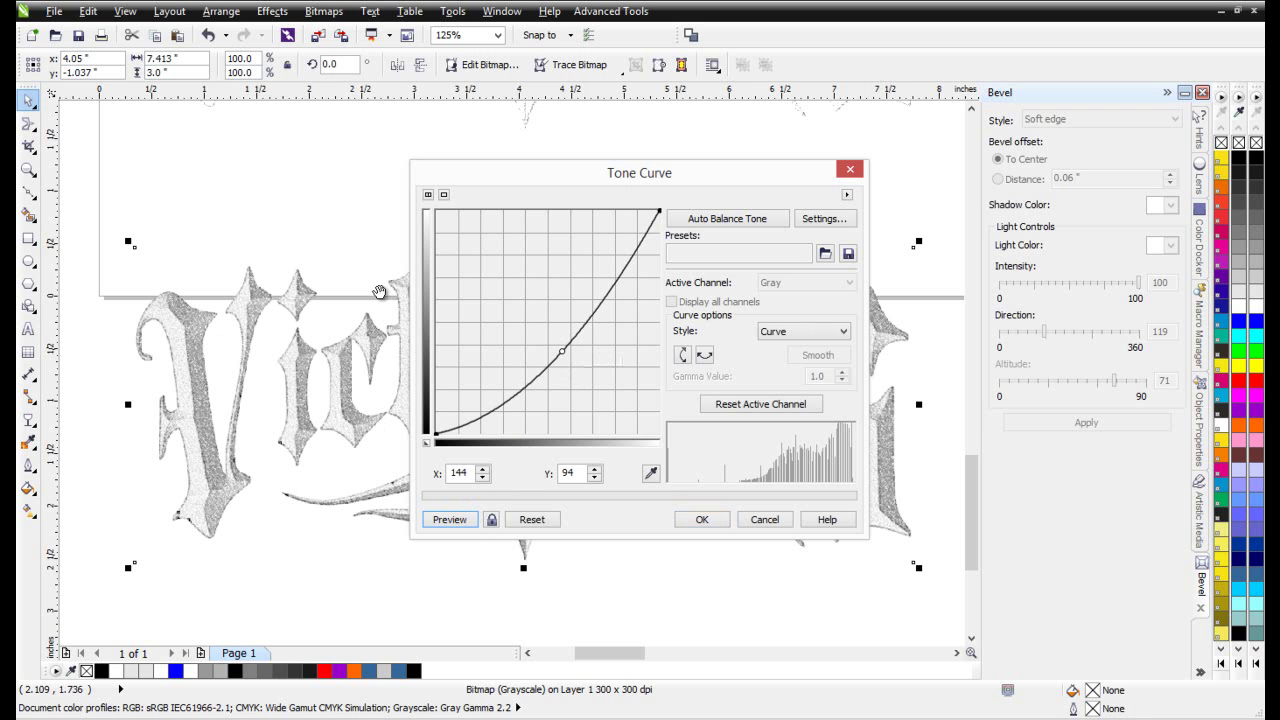
left_click(708, 520)
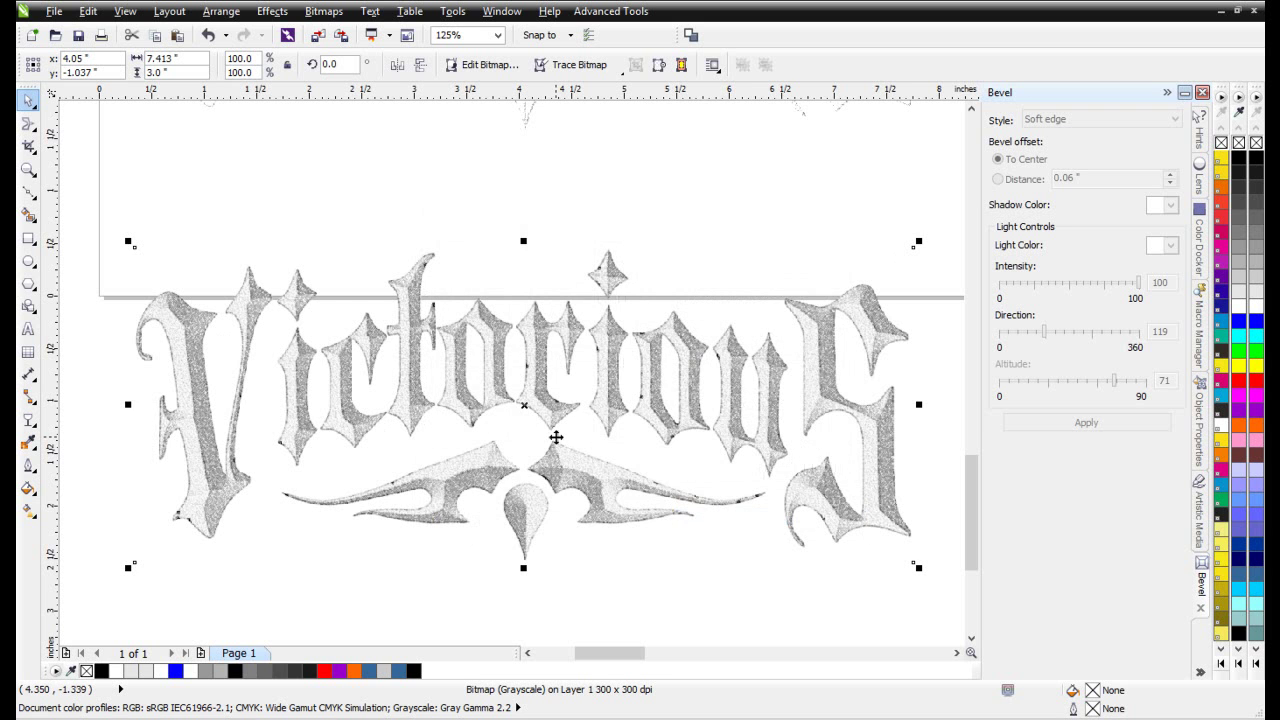
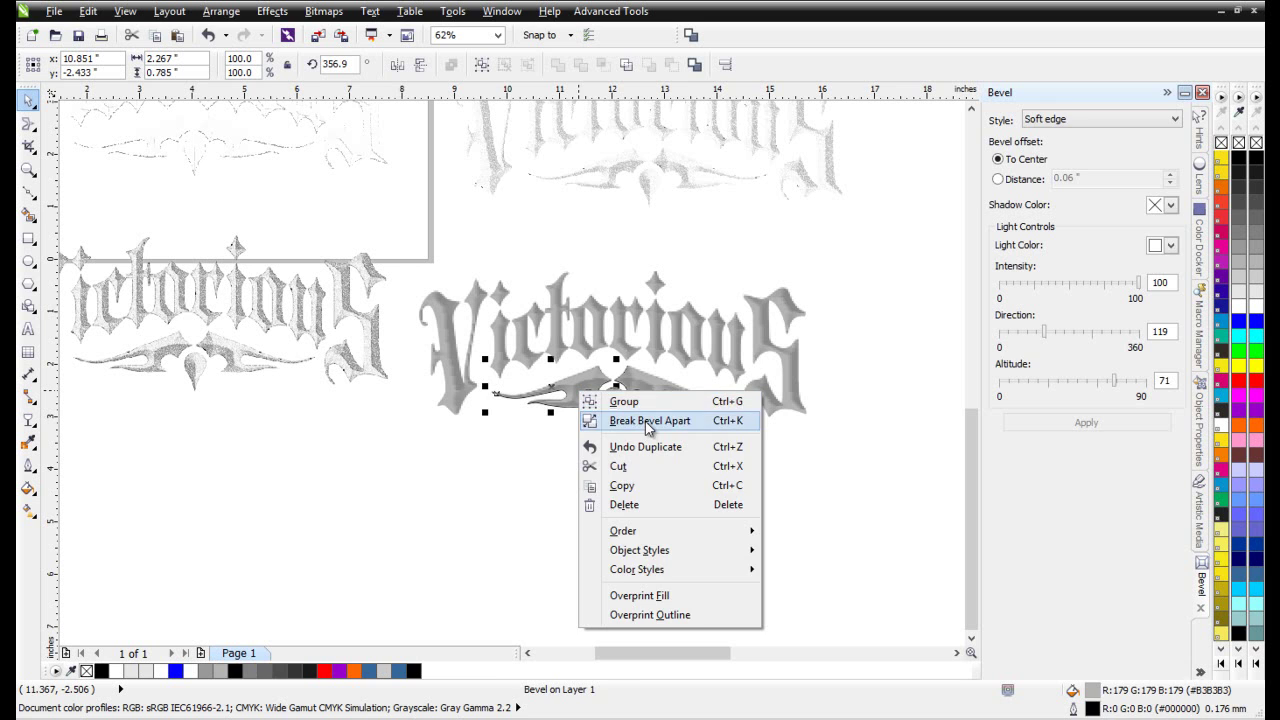
- Break apart the bevels of the left wing ornament and the central teardrop in the duplicated gray design beside the page
left_click(616, 408)
right_click(618, 409)
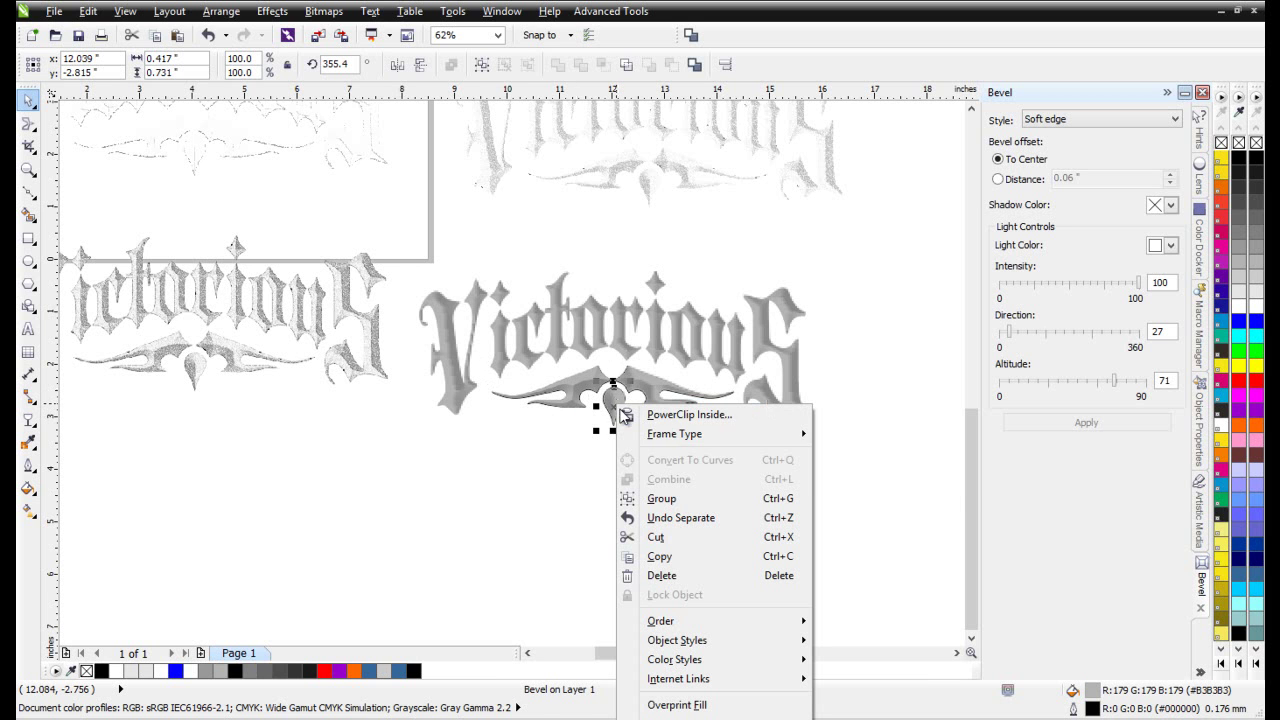
mouse_move(676, 434)
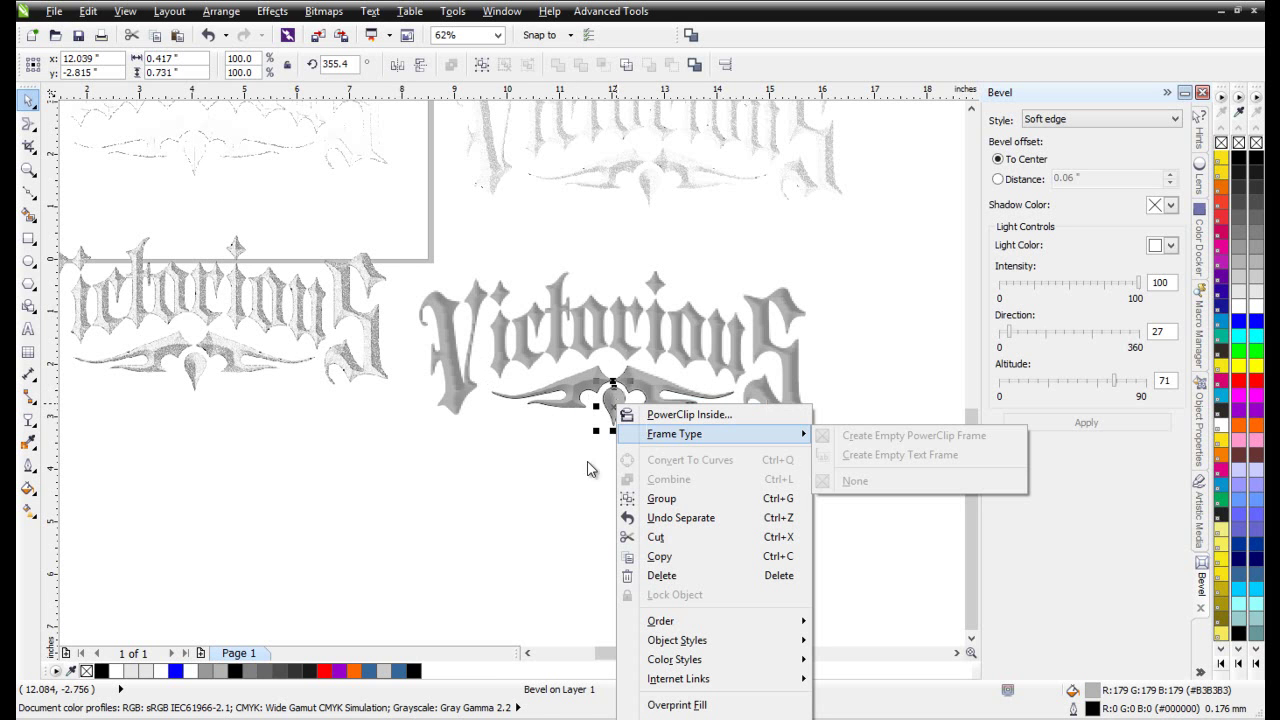
left_click(590, 469)
left_click(586, 490)
right_click(618, 402)
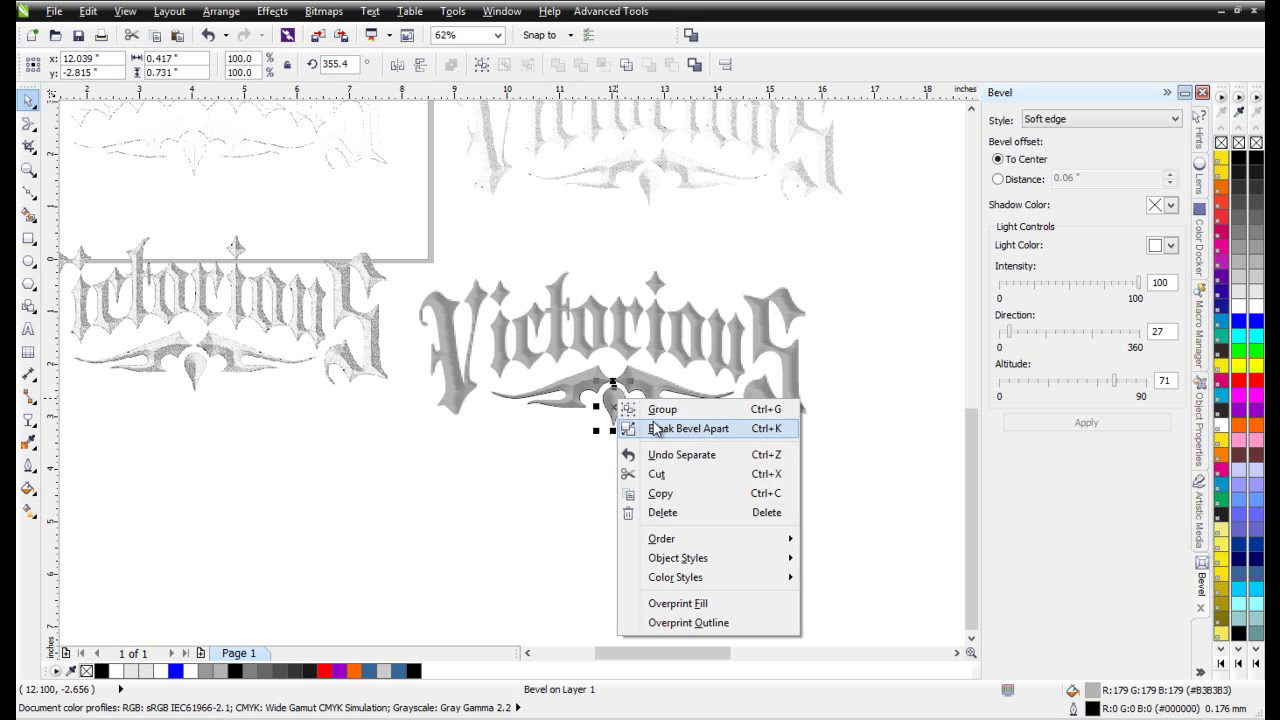
left_click(655, 428)
left_click(658, 436)
- Break apart the bevels of the right wing ornament and the lettering in the duplicated gray design
left_click(643, 389)
right_click(641, 386)
left_click(674, 436)
right_click(679, 350)
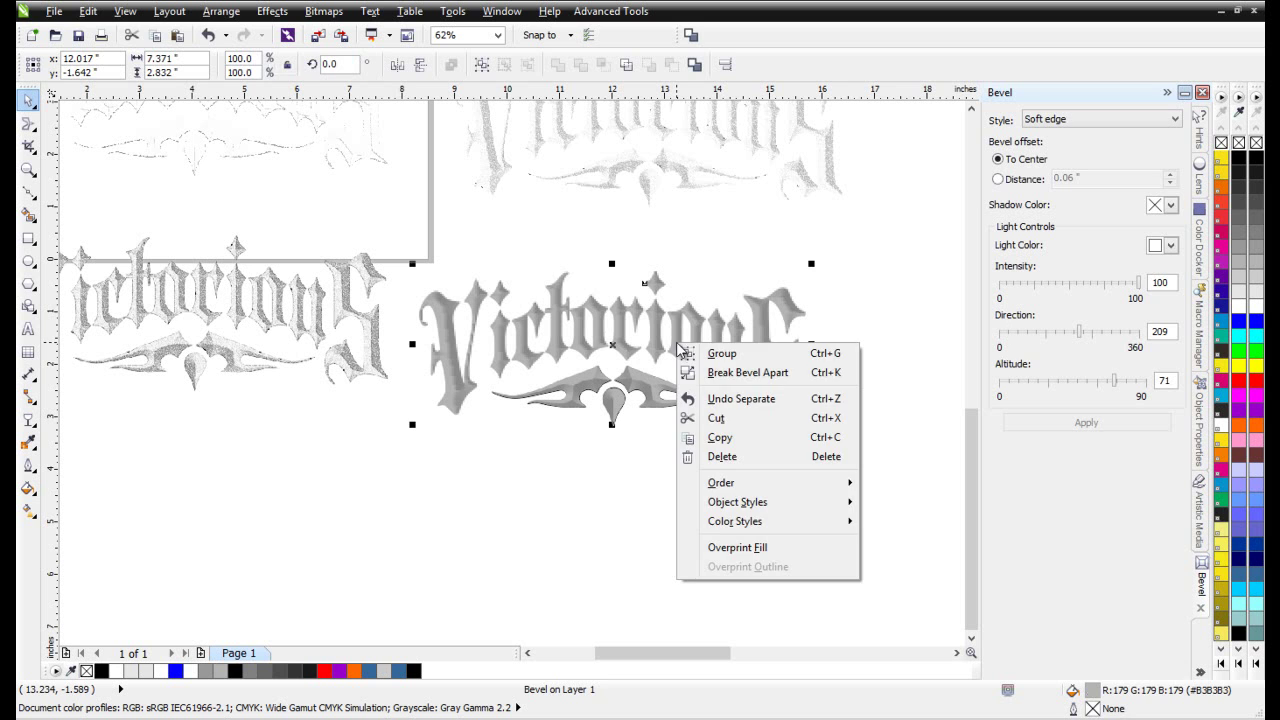
left_click(690, 372)
left_click(684, 494)
- Delete the separated bevel bitmaps from the ornaments and lettering, keeping the flat gray shapes
left_click(615, 393)
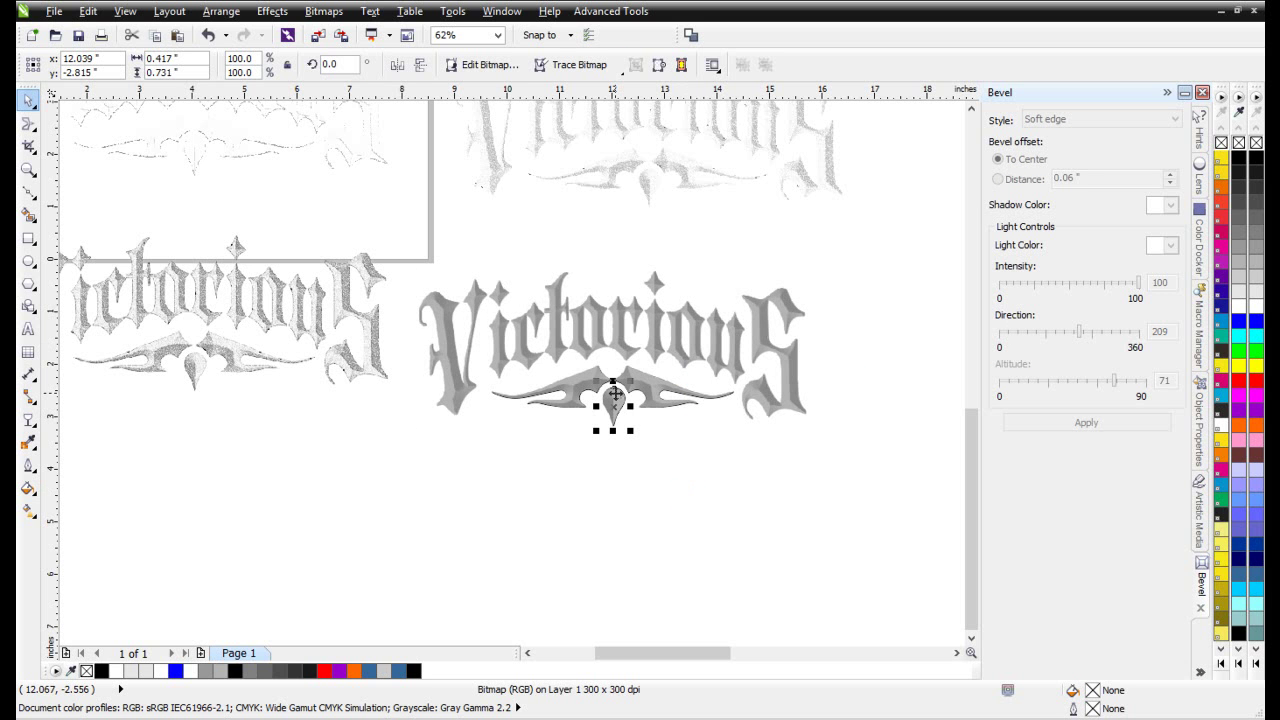
key("Delete")
key("ctrl+z")
key("ctrl+shift+z")
key("ctrl+z")
key("ctrl+shift+z")
left_click(555, 358)
key("Delete")
- Combine the flat lettering and ornament shapes into one curve and fill it with 60% black
left_click_drag(893, 240, 391, 517)
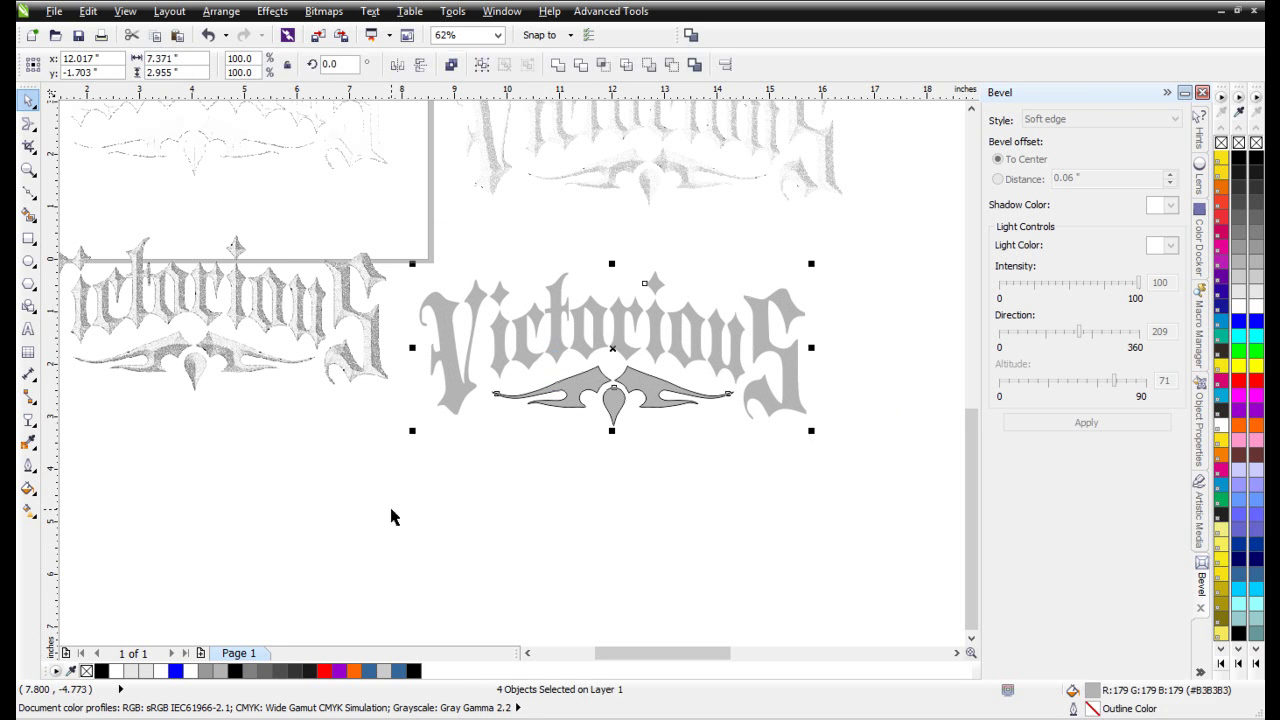
left_click(452, 65)
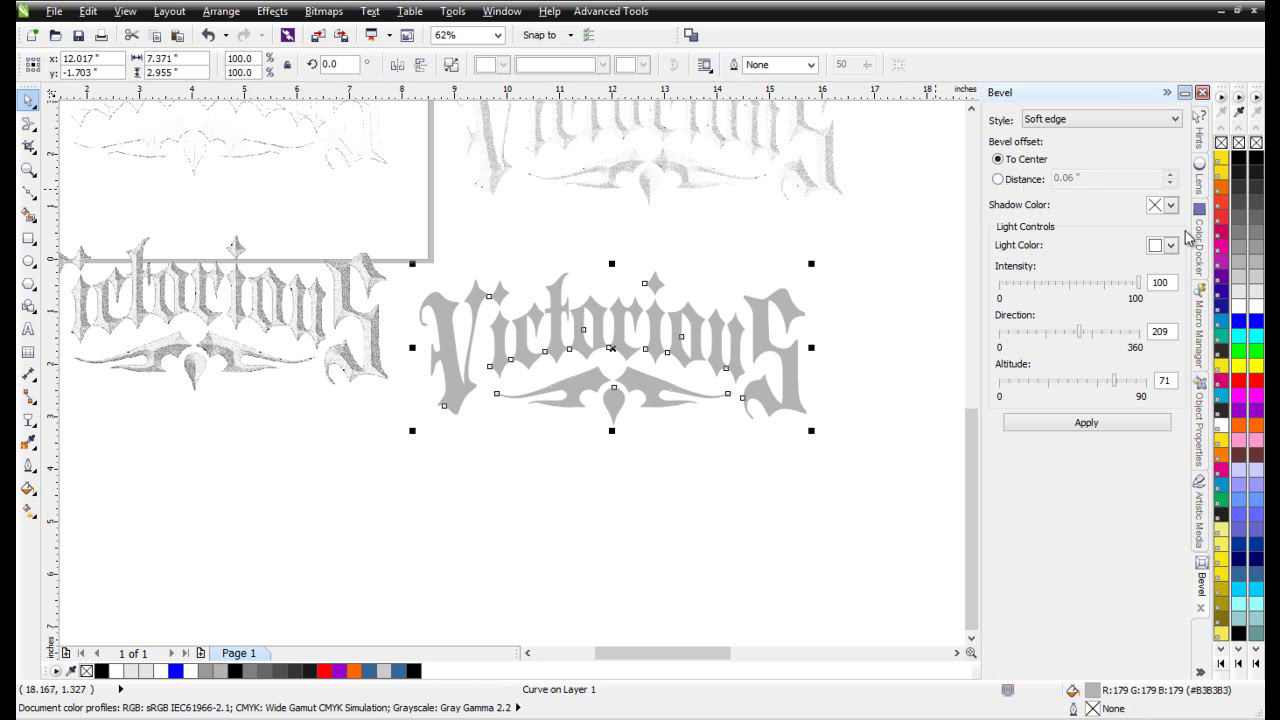
left_click(1238, 216)
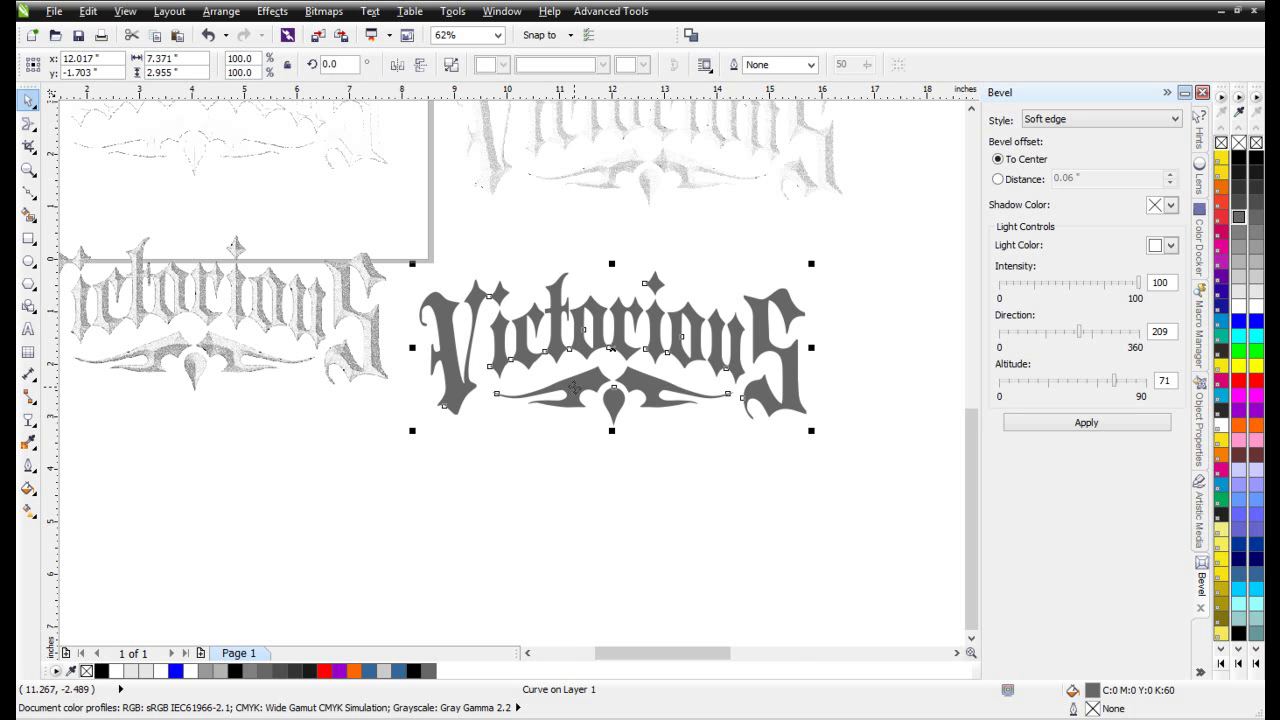
- Move the combined dark gray curve onto the darkened sketch bitmap at the page's bottom edge and align their centers
scroll(573, 387, "down", 2)
left_click_drag(524, 352, 318, 334)
left_click_drag(167, 287, 440, 434)
left_click(271, 457)
left_click(287, 358)
scroll(307, 339, "up", 2)
scroll(307, 339, "up", 2)
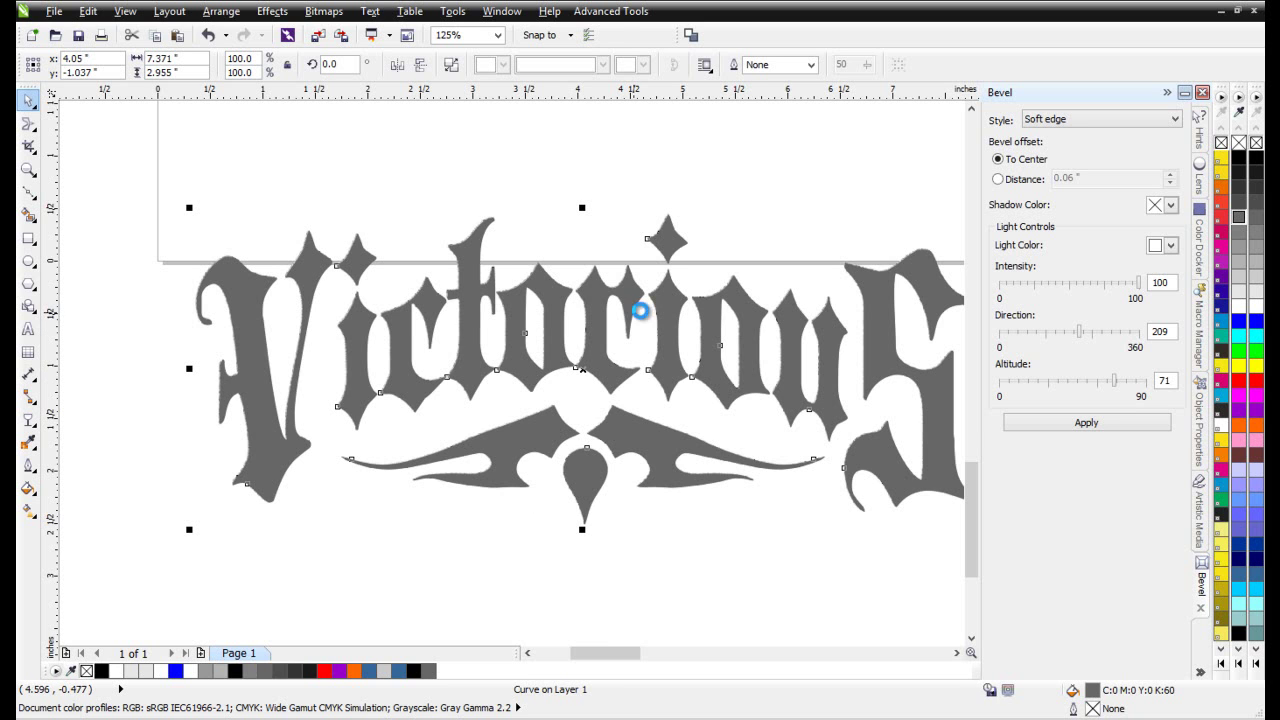
- Open the Fashion Factory 3 plugin, move its window clear of the artwork and display the system textures
left_click(618, 12)
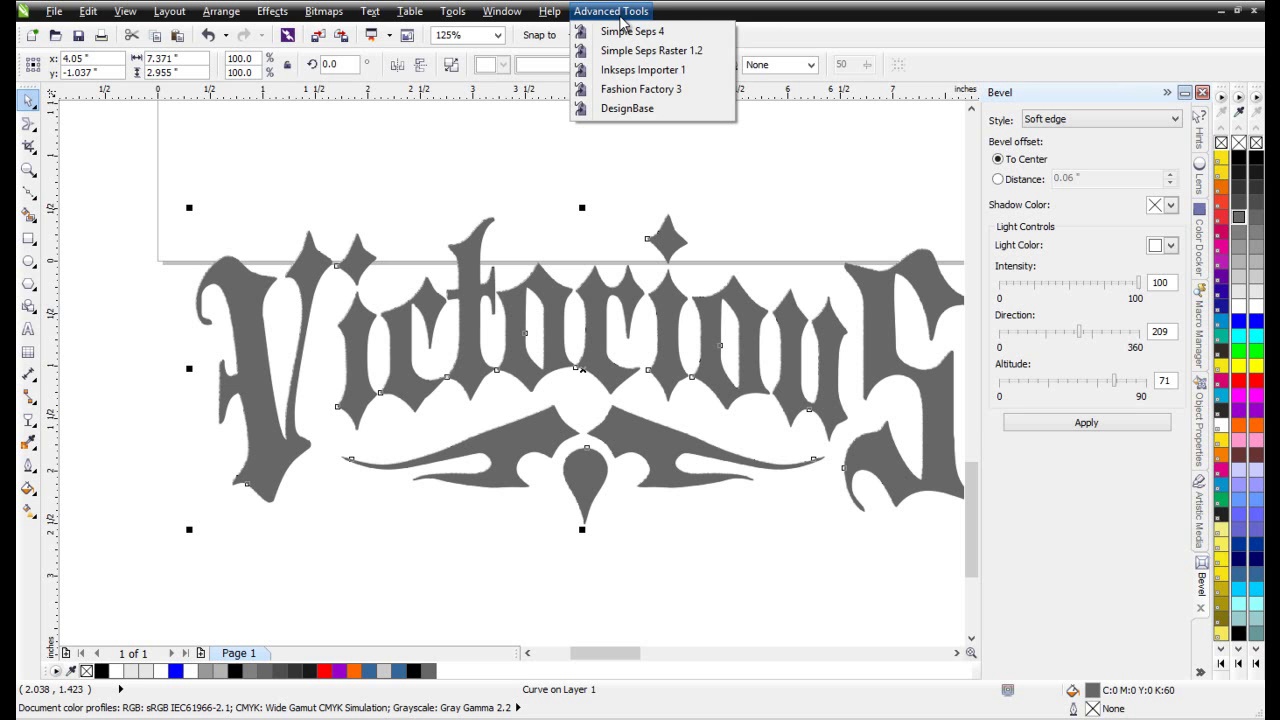
left_click(638, 89)
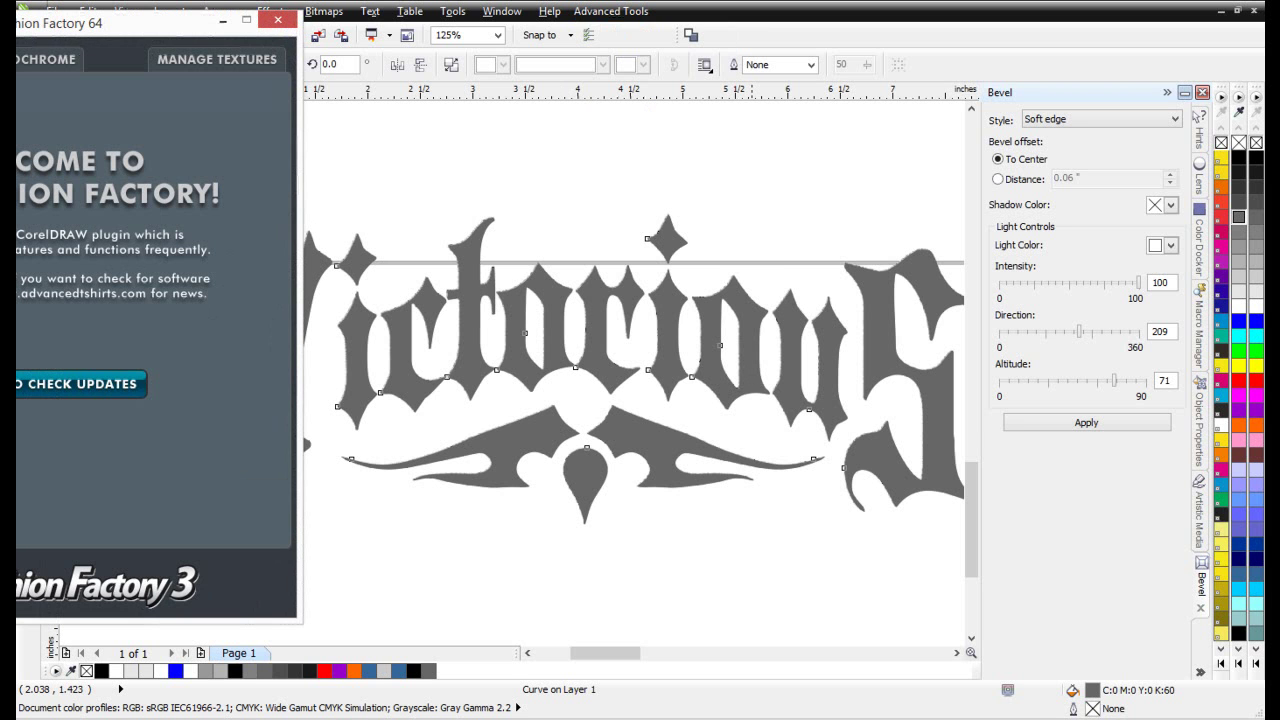
left_click_drag(20, 24, 697, 48)
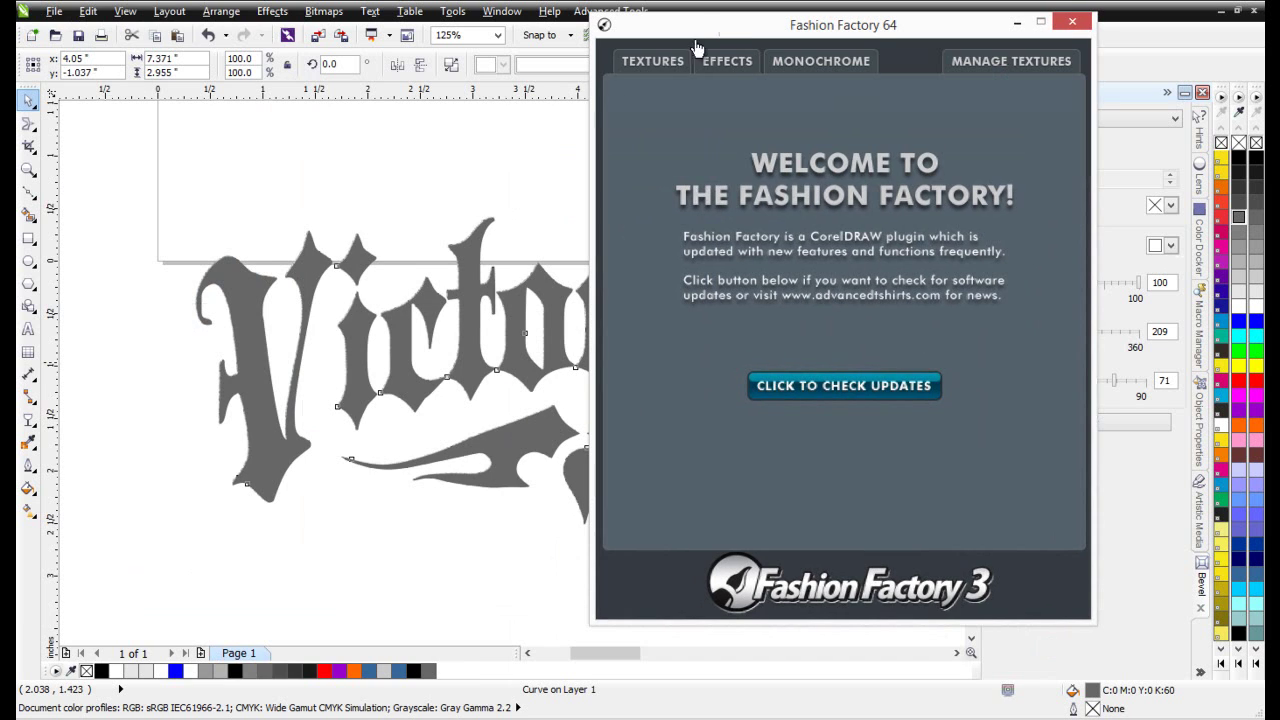
left_click(633, 64)
left_click(688, 92)
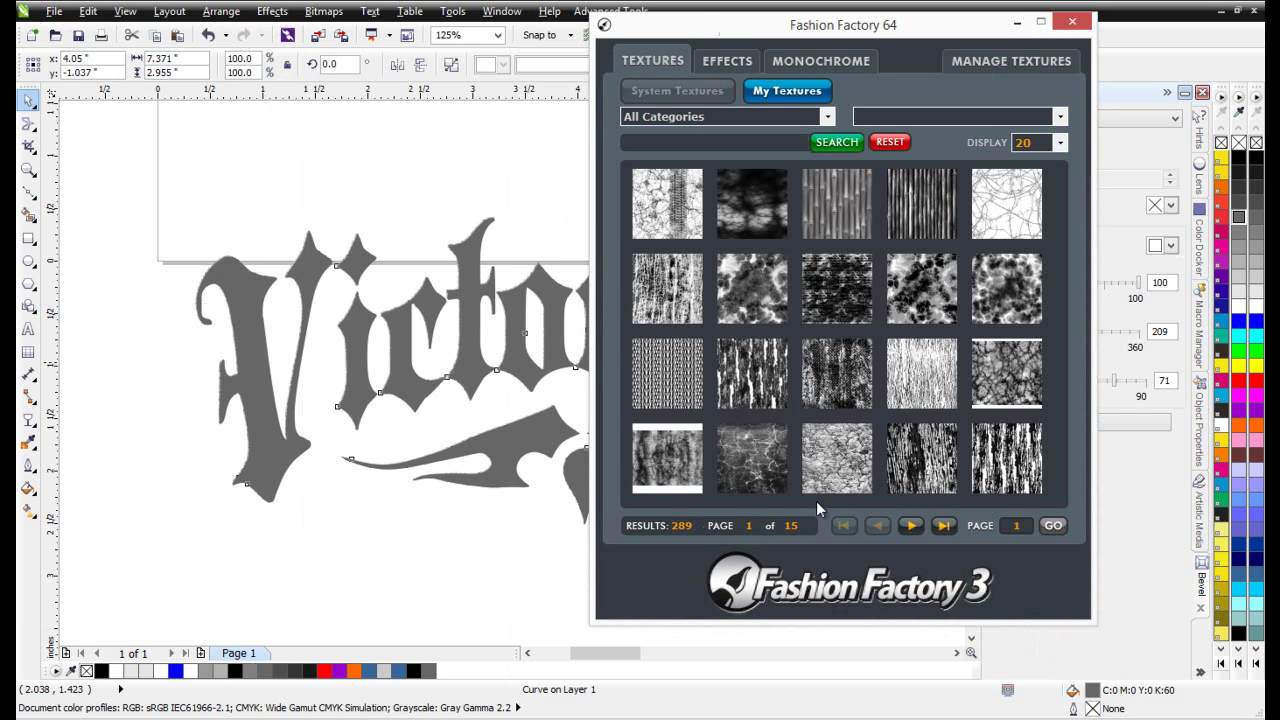
- Apply the "Dry Dirt Field" texture from page 3 of the texture library to the combined curve as a transparency
left_click(912, 527)
left_click(912, 527)
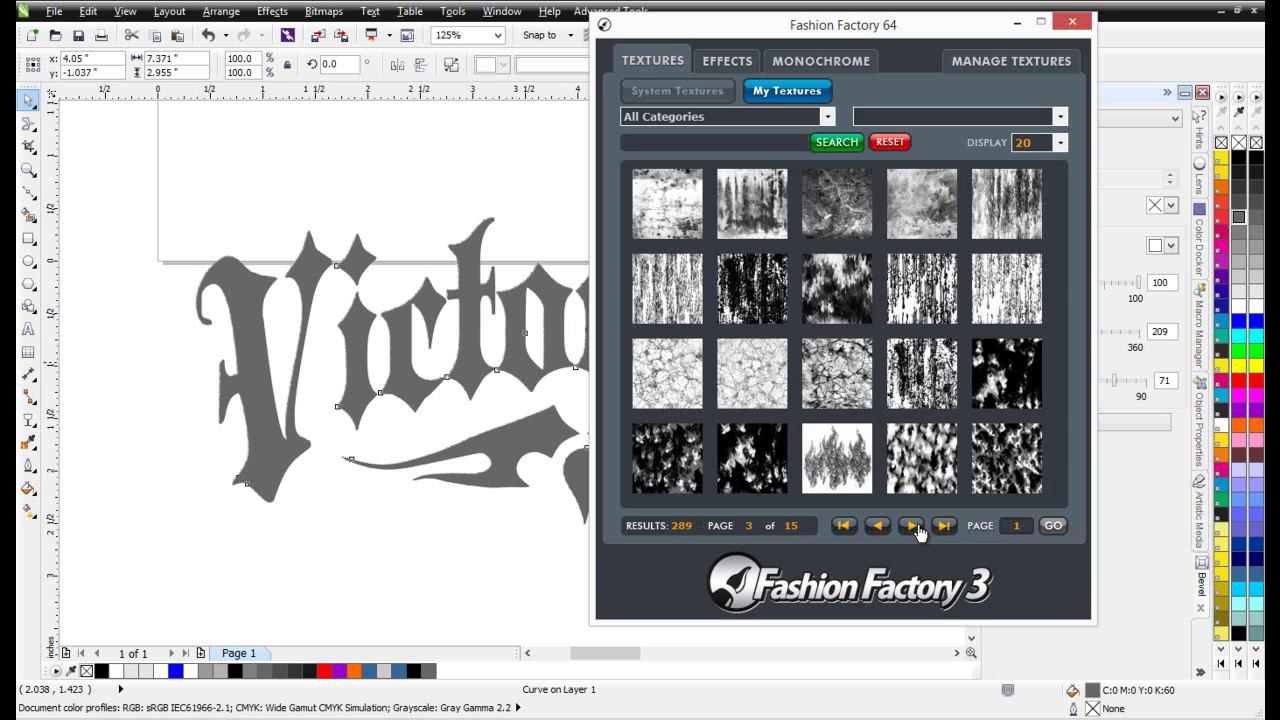
left_click(664, 371)
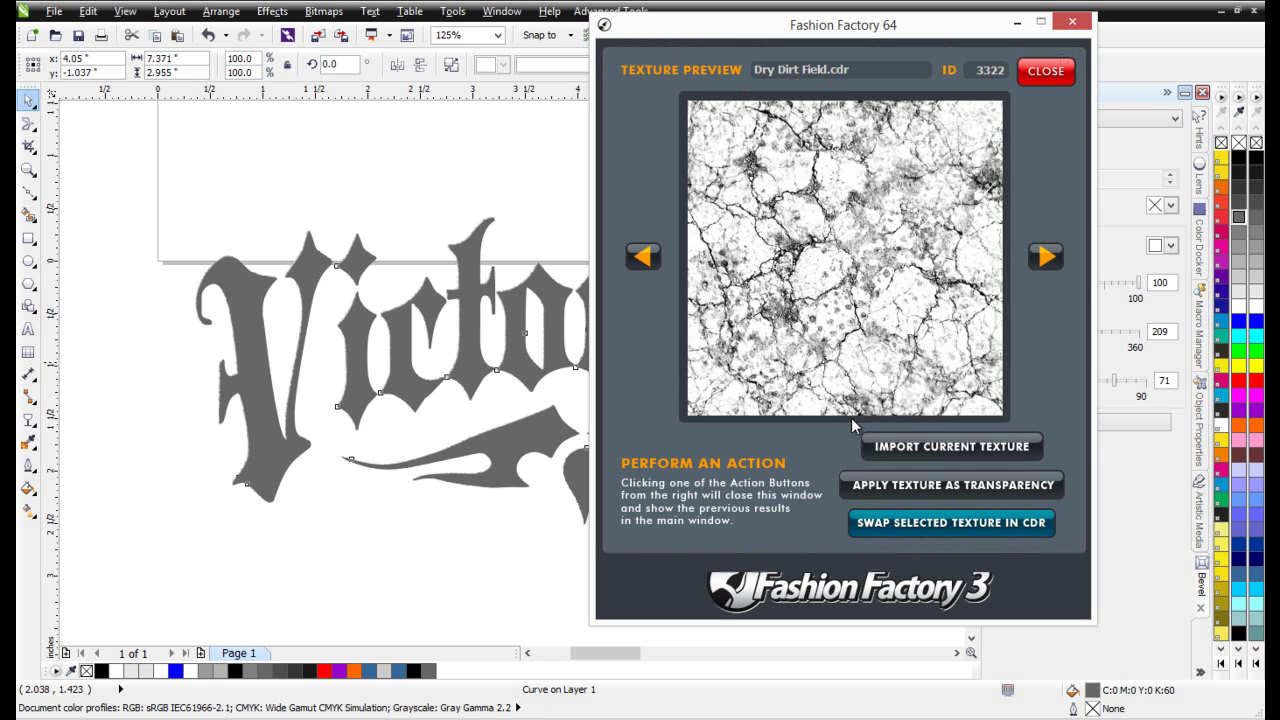
left_click(952, 486)
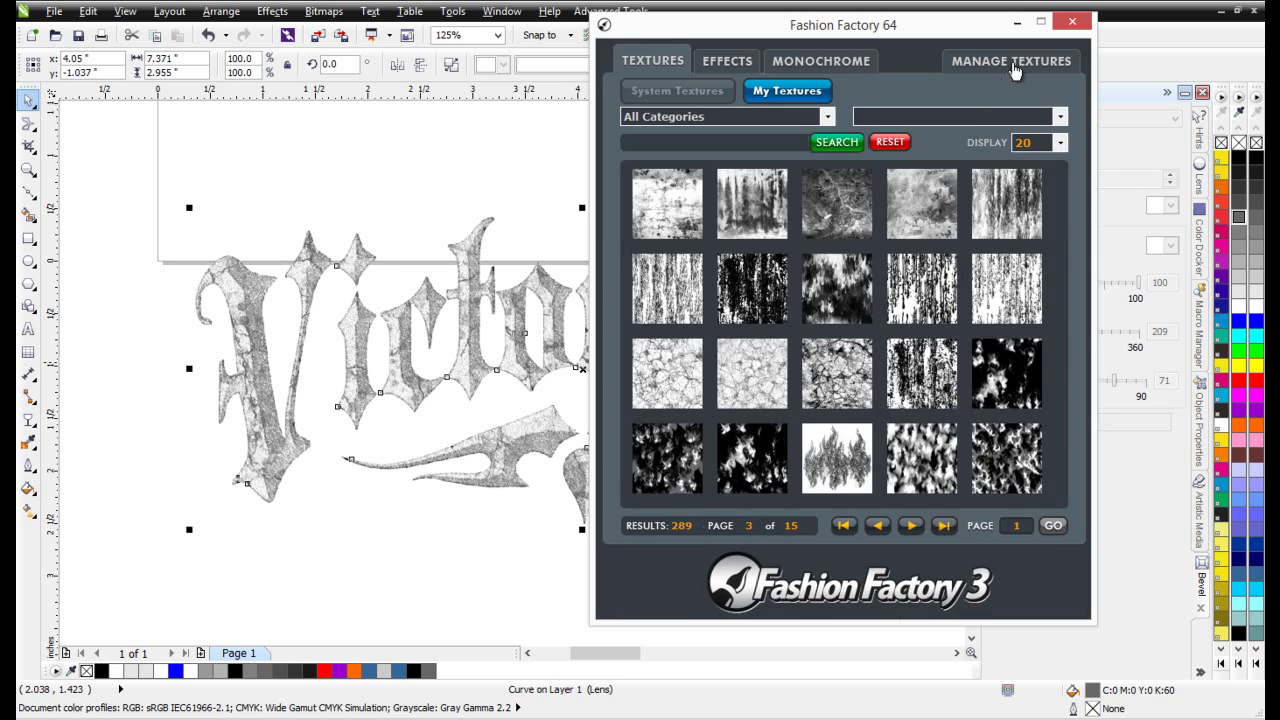
- Minimize the Fashion Factory window and change the texture-masked curve's fill to 90% black
left_click(1020, 22)
scroll(314, 385, "up", 2)
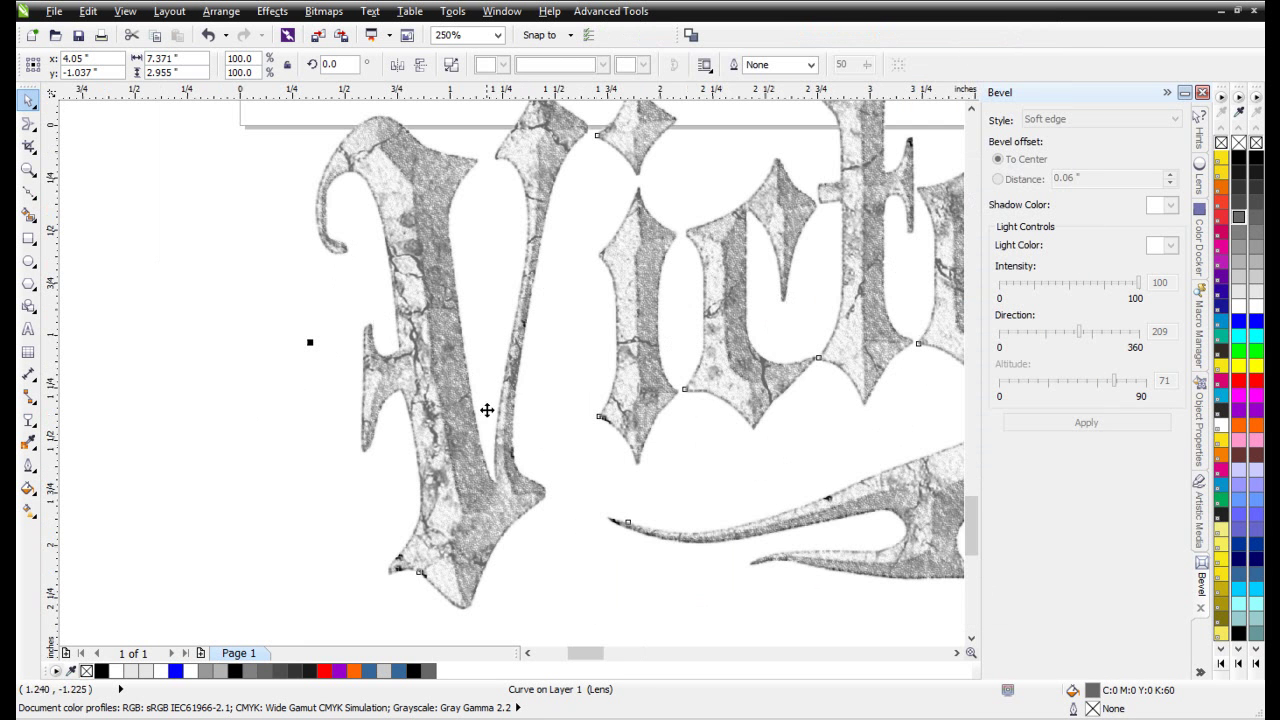
left_click(1238, 171)
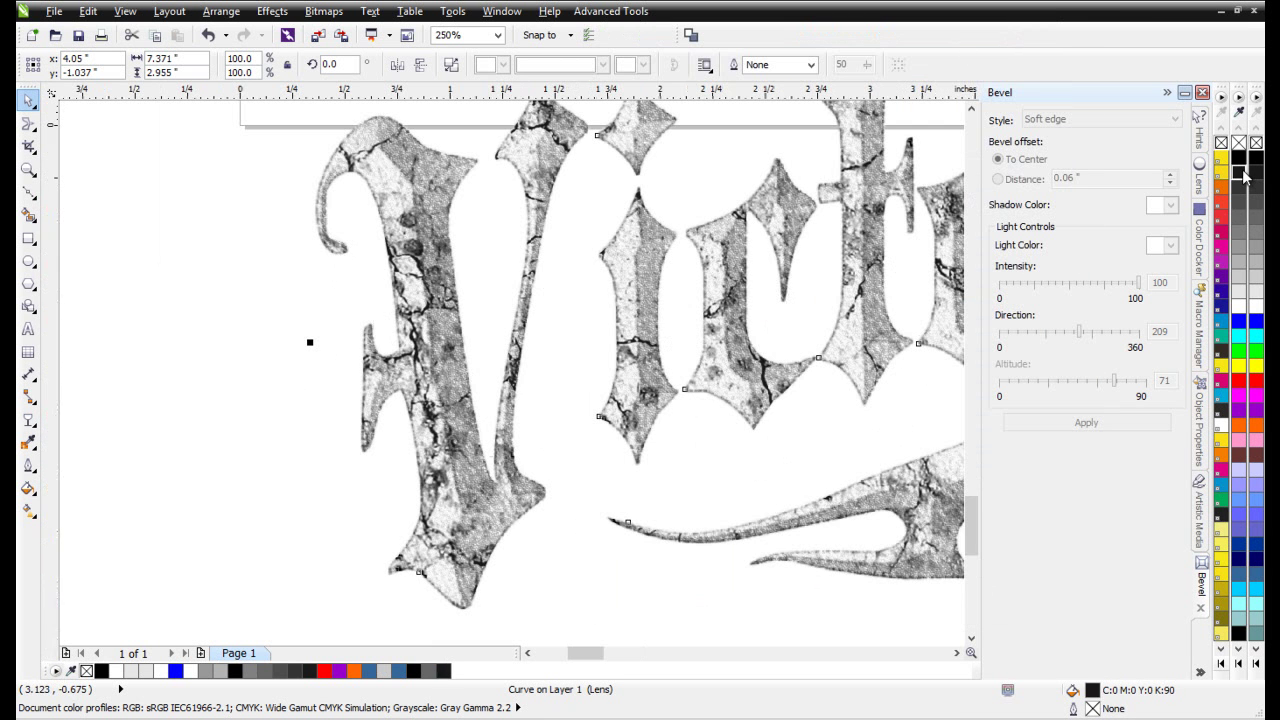
- Examine the cracked texture over the sketch lettering, up close and as a whole
scroll(748, 345, "down", 2)
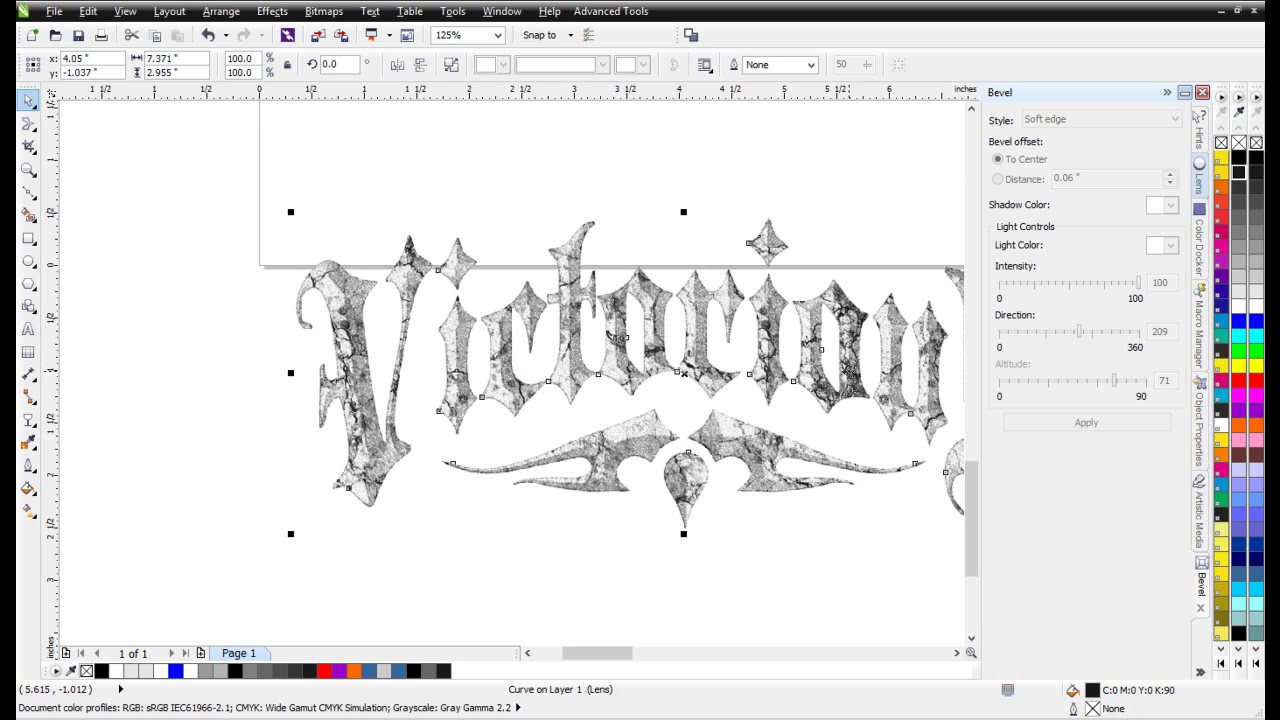
scroll(848, 370, "down", 2)
scroll(506, 371, "up", 2)
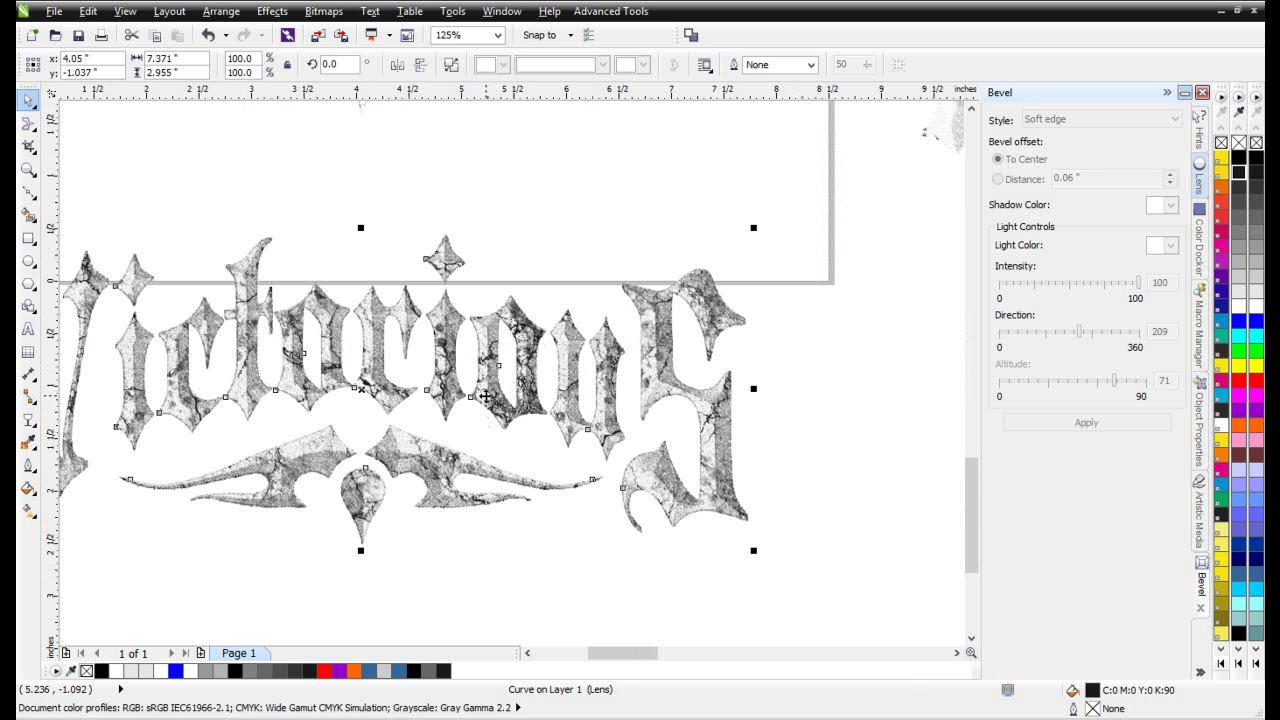
scroll(467, 414, "down", 1)
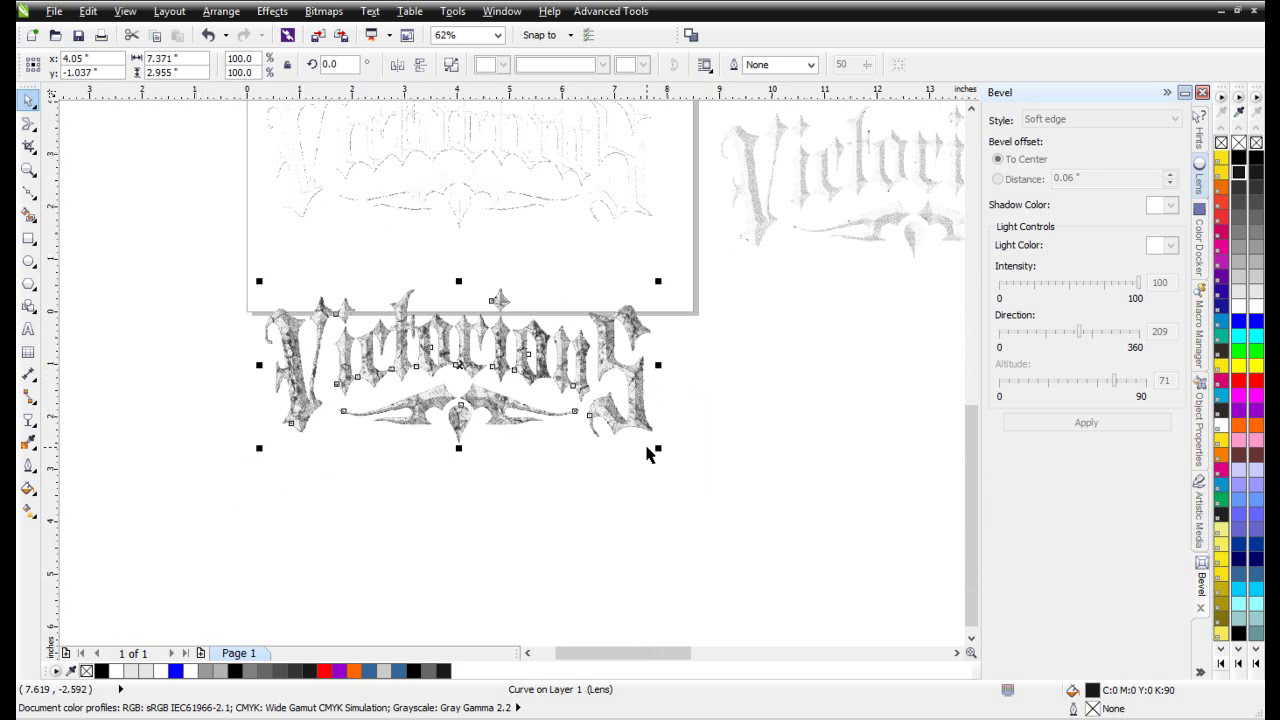
left_click(700, 506)
left_click_drag(712, 510, 160, 250)
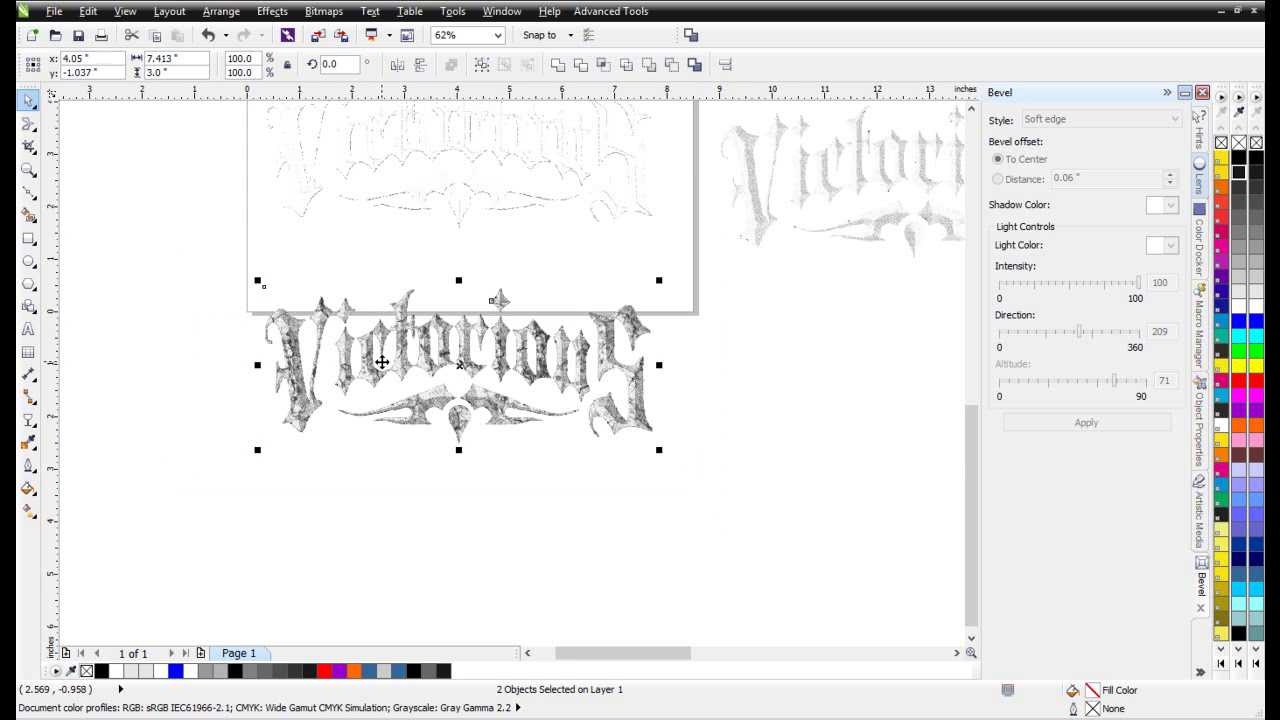
scroll(382, 361, "up", 1)
scroll(511, 372, "up", 1)
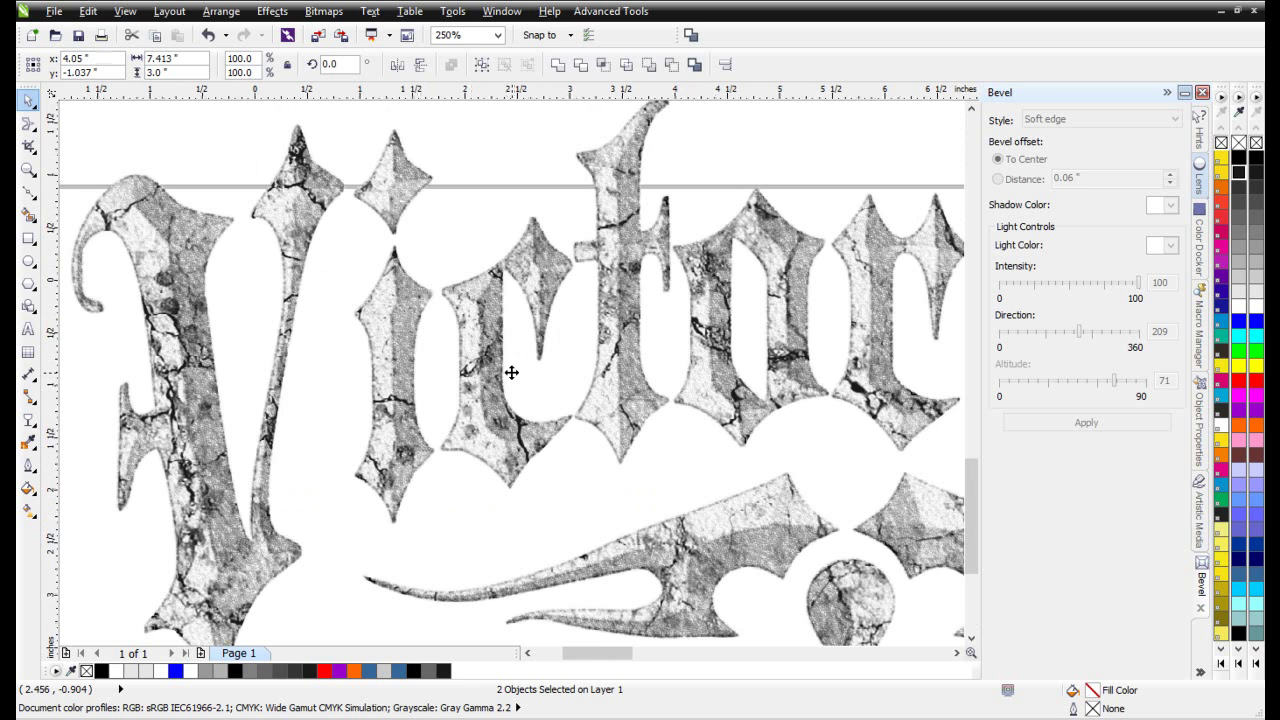
scroll(511, 372, "down", 1)
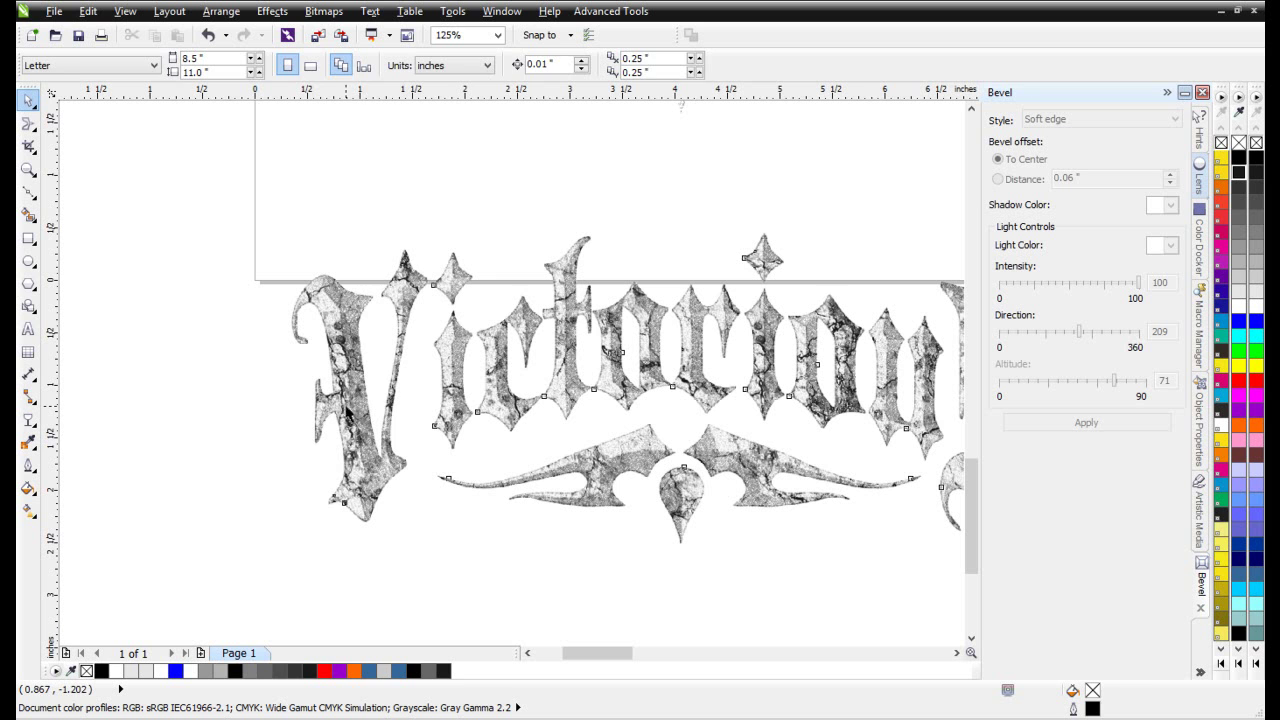
- Convert the texture-masked curve to an 8-bit grayscale bitmap at 300 dpi with anti-aliasing and a transparent background
left_click(353, 412)
left_click(323, 11)
left_click(362, 34)
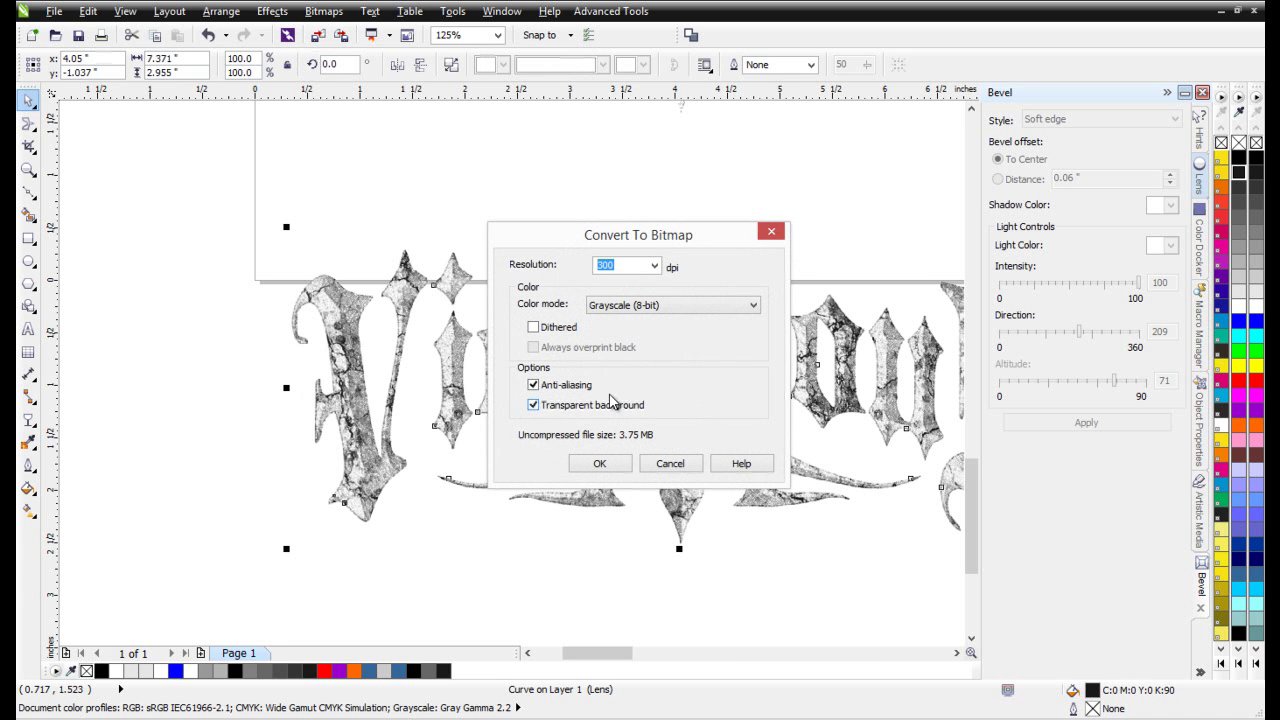
left_click(614, 465)
scroll(350, 389, "up", 1)
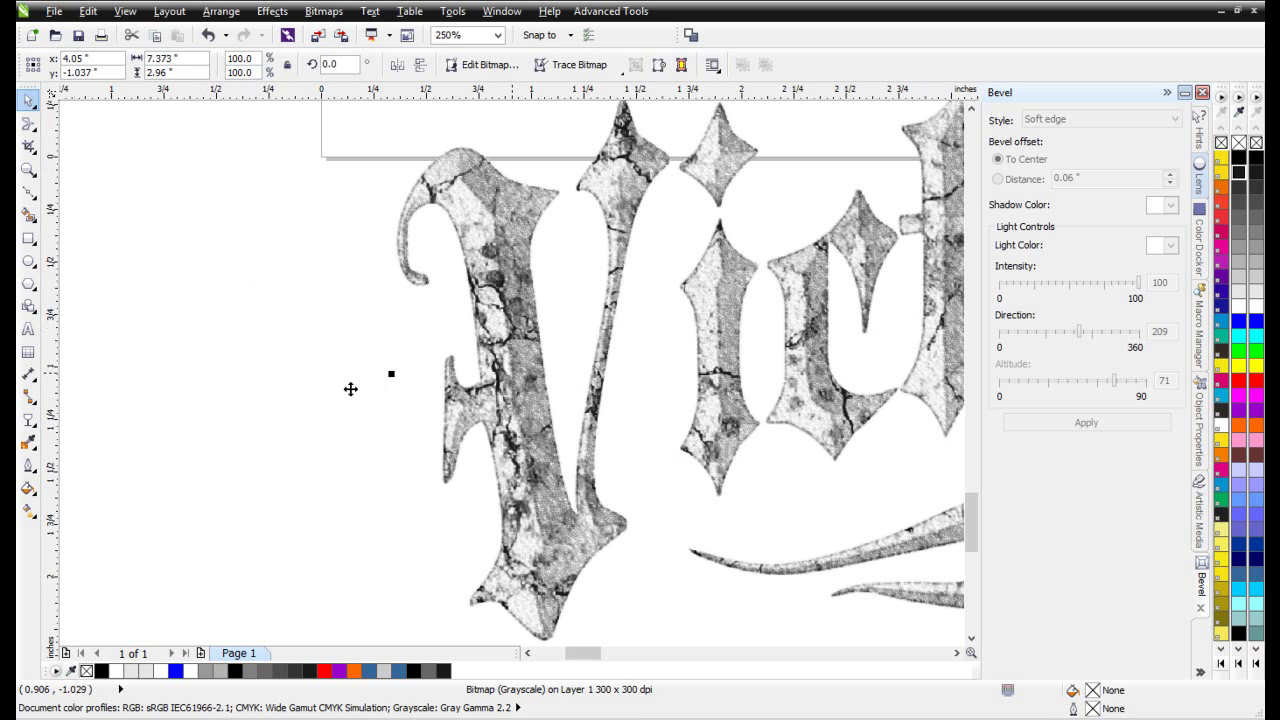
- Apply the Scatter effect to the texture bitmap with horizontal and vertical values of 3
left_click(323, 11)
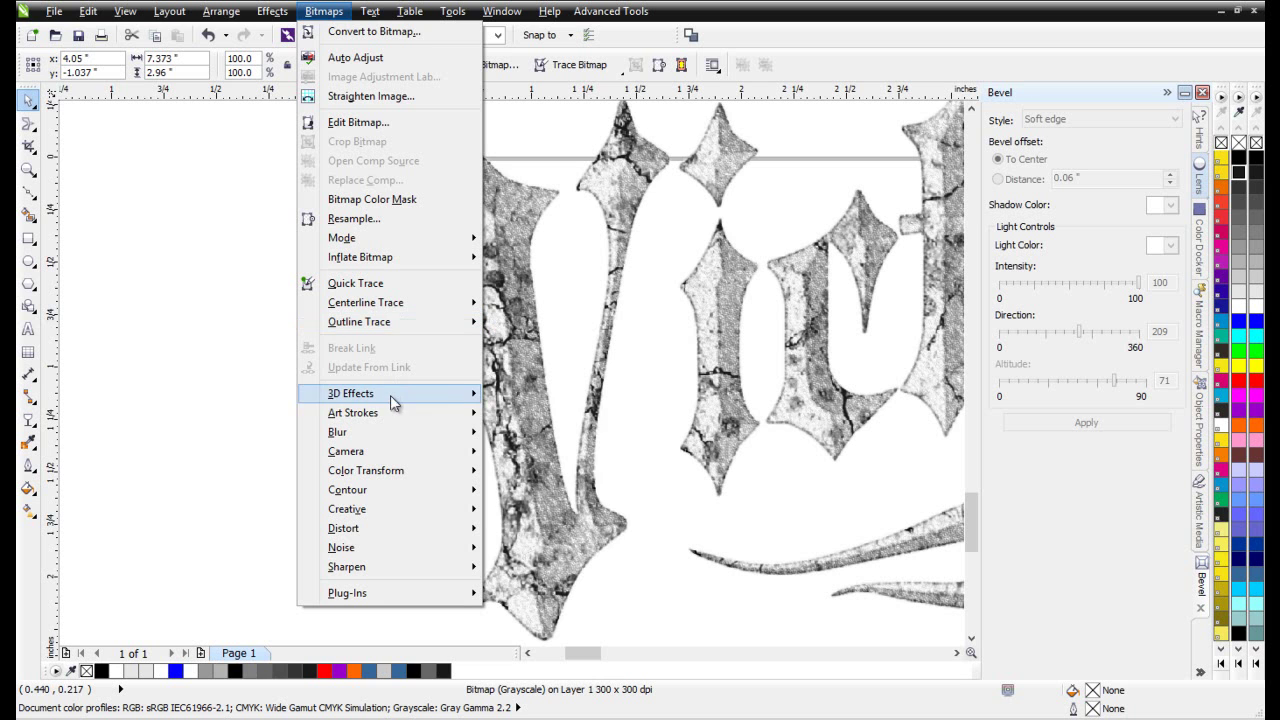
mouse_move(390, 414)
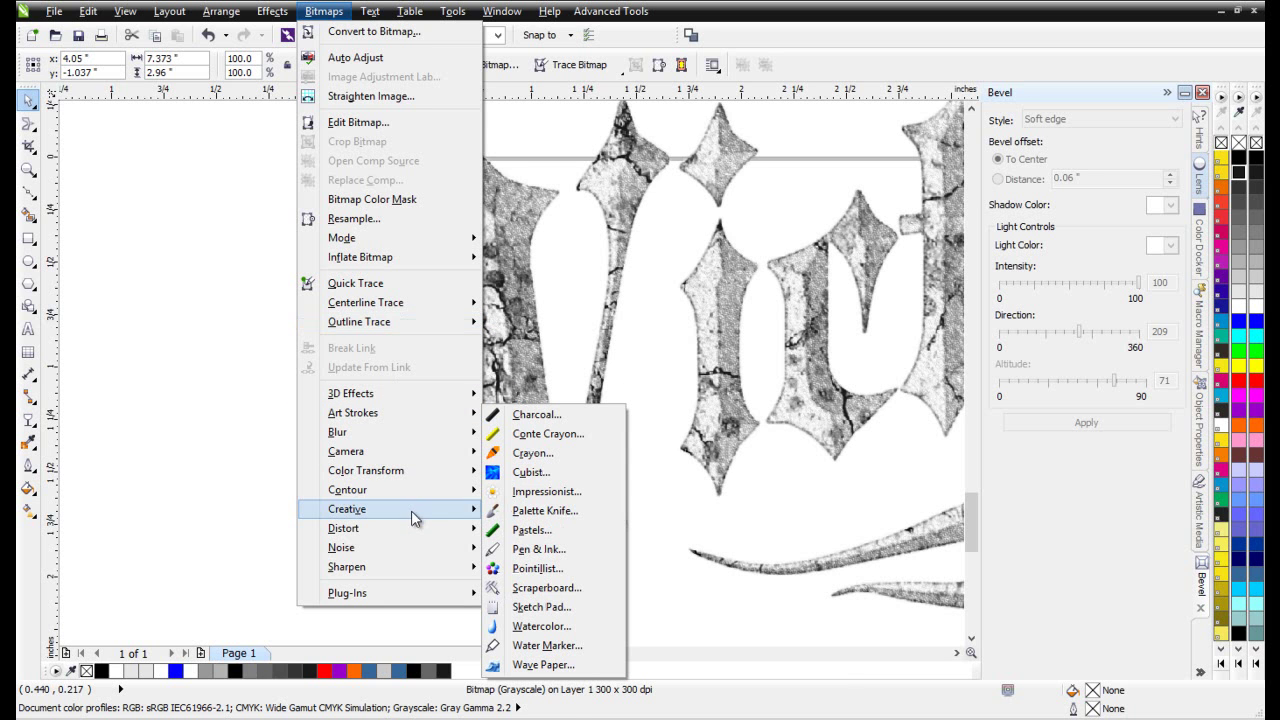
mouse_move(421, 510)
left_click(531, 665)
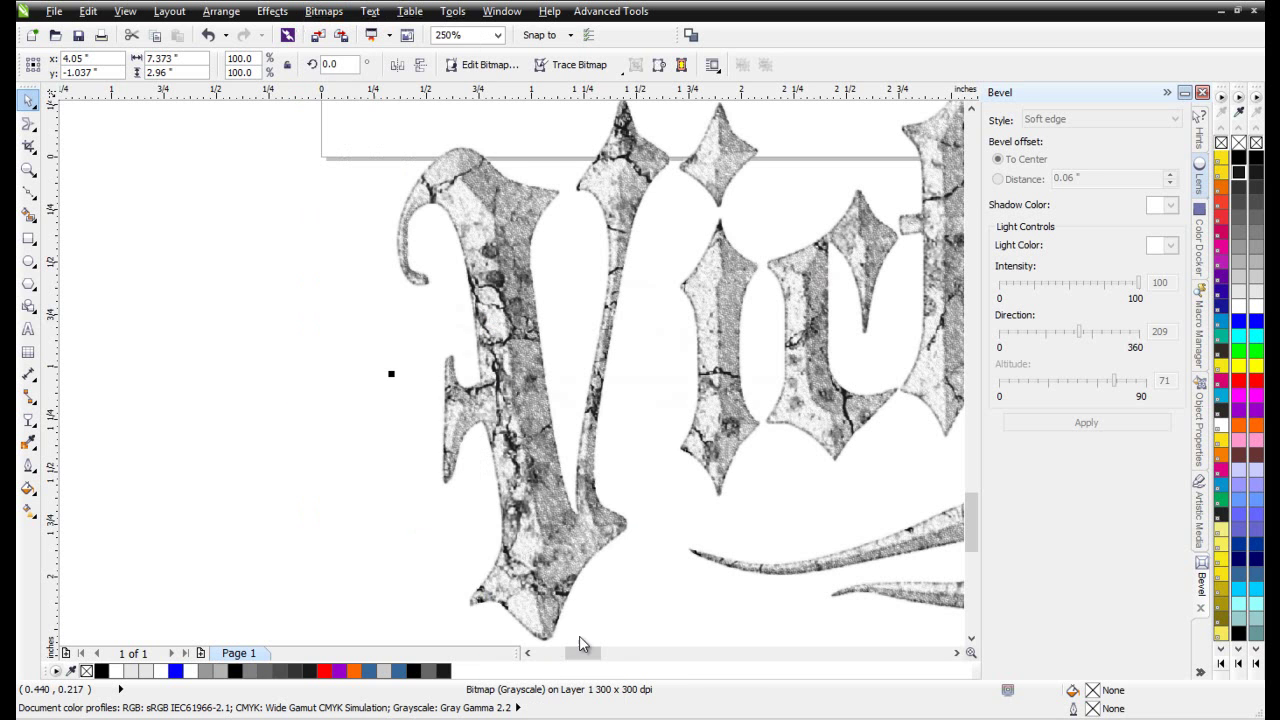
left_click_drag(580, 290, 716, 293)
double_click(810, 331)
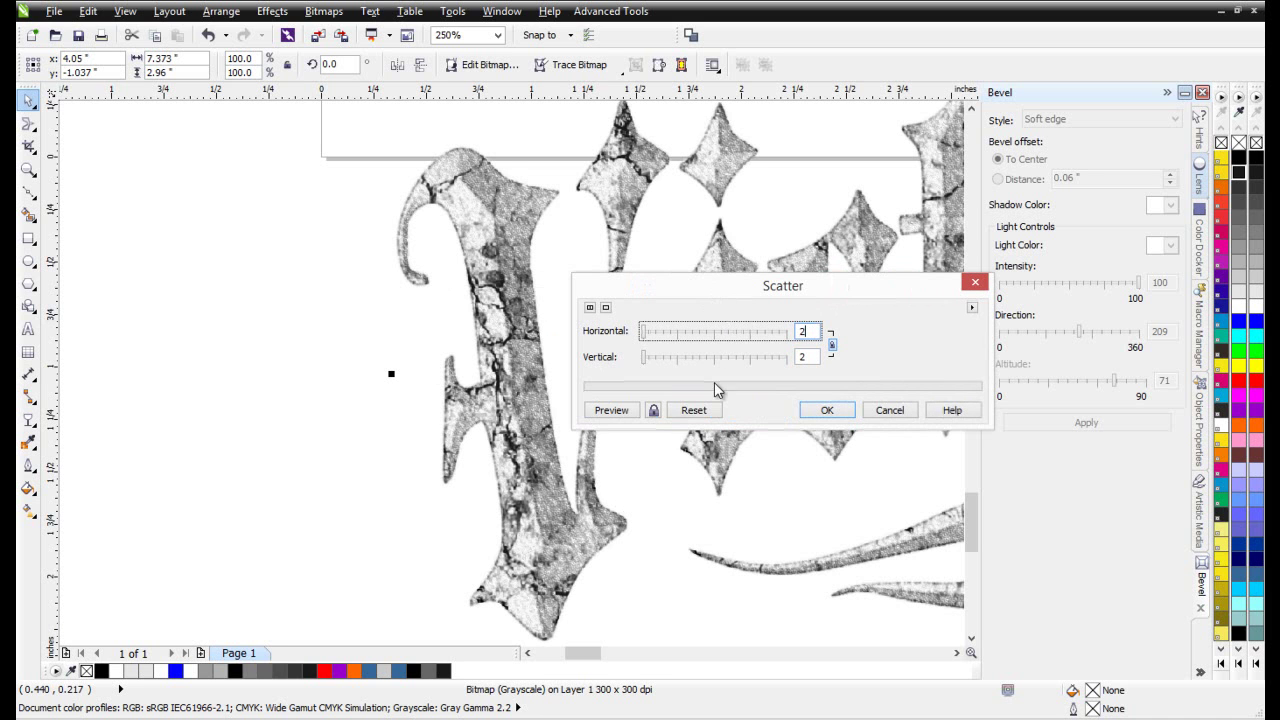
left_click(694, 410)
left_click(612, 411)
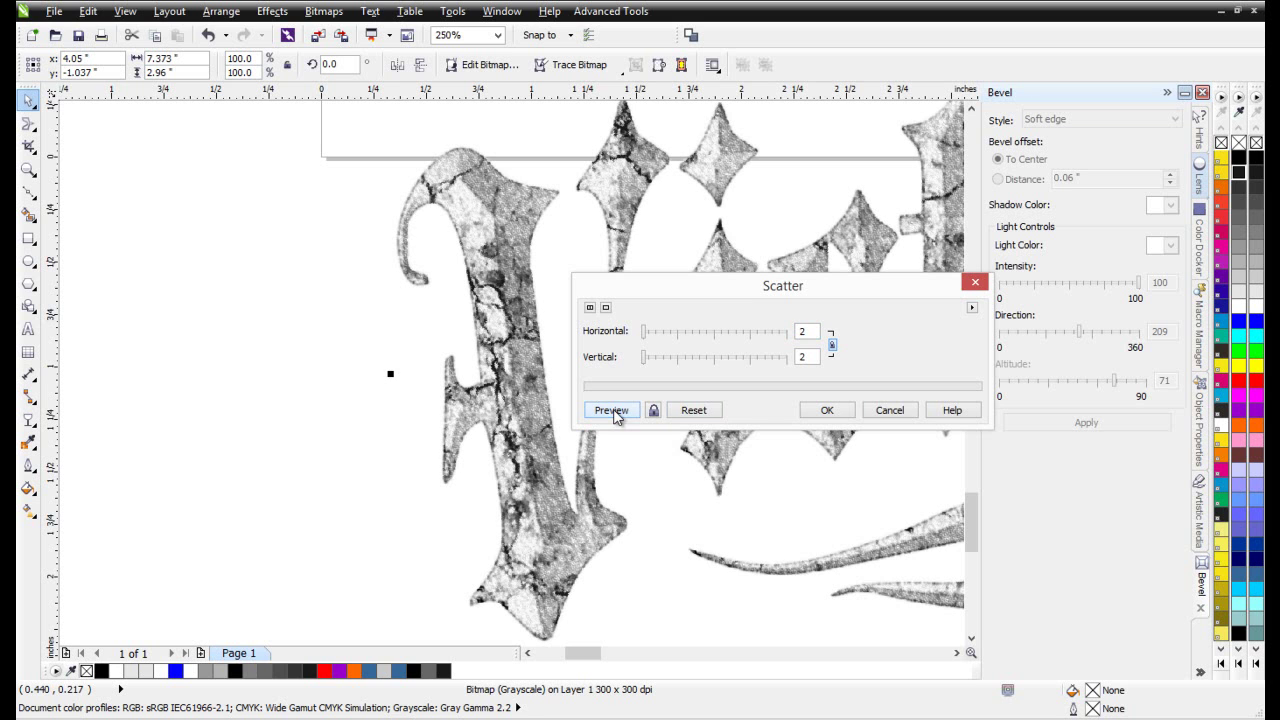
double_click(810, 332)
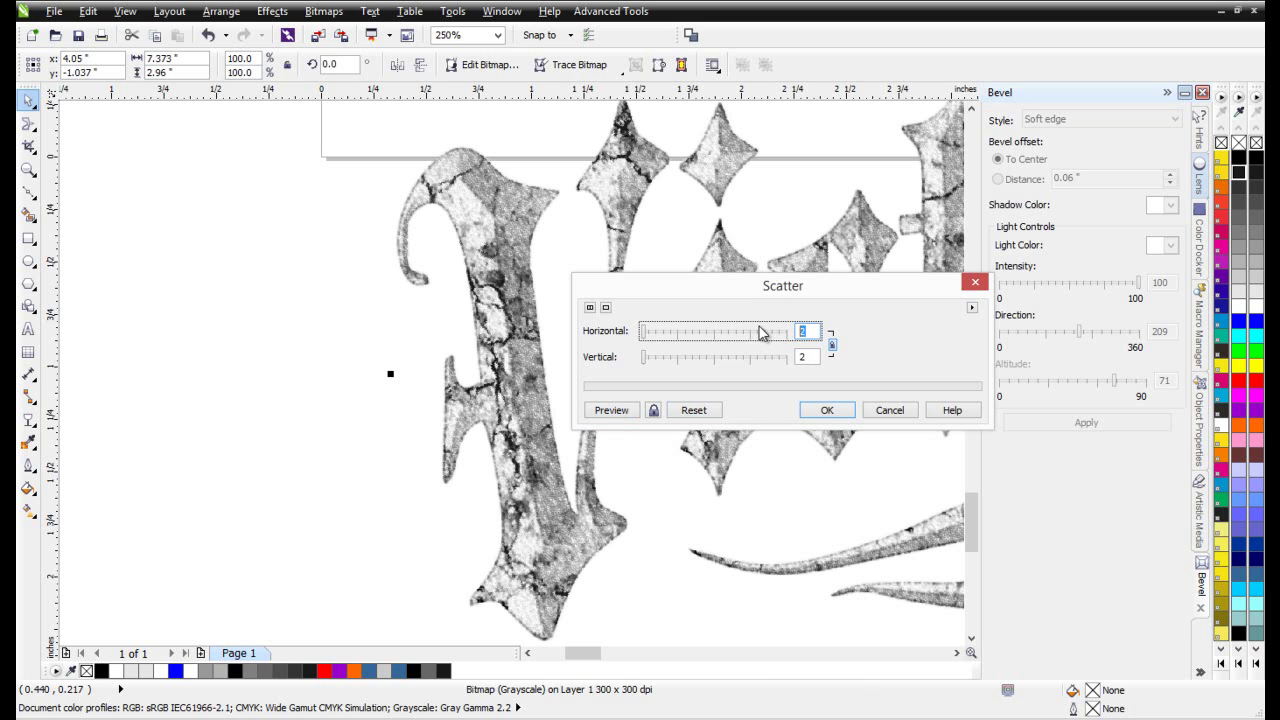
left_click(610, 410)
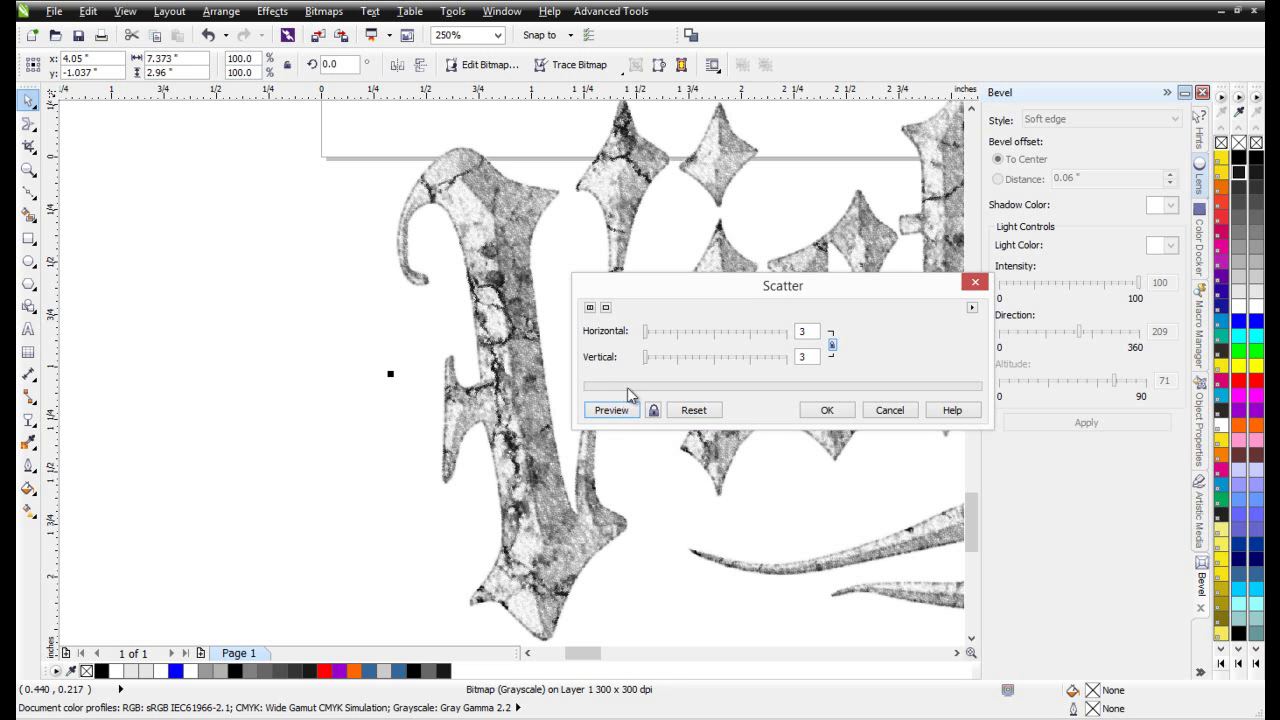
left_click(827, 410)
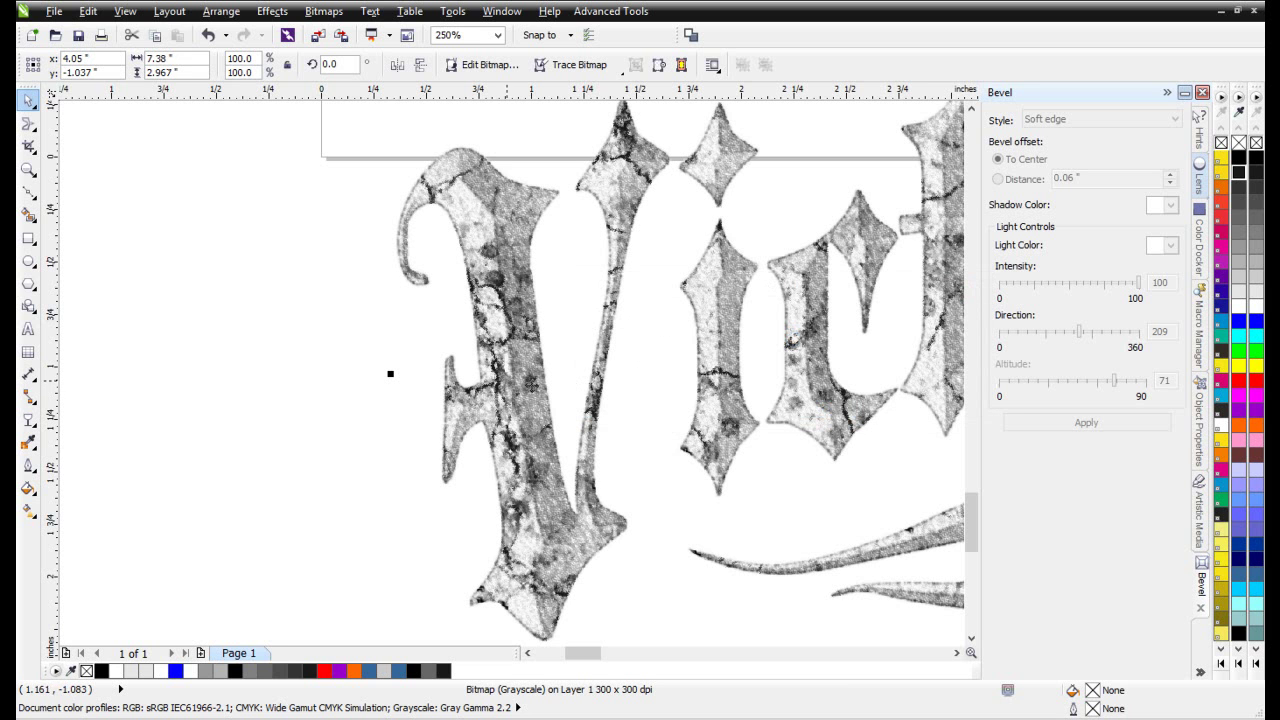
- Soften the texture bitmap with a Gaussian Blur of 1.0 pixel radius
left_click(323, 11)
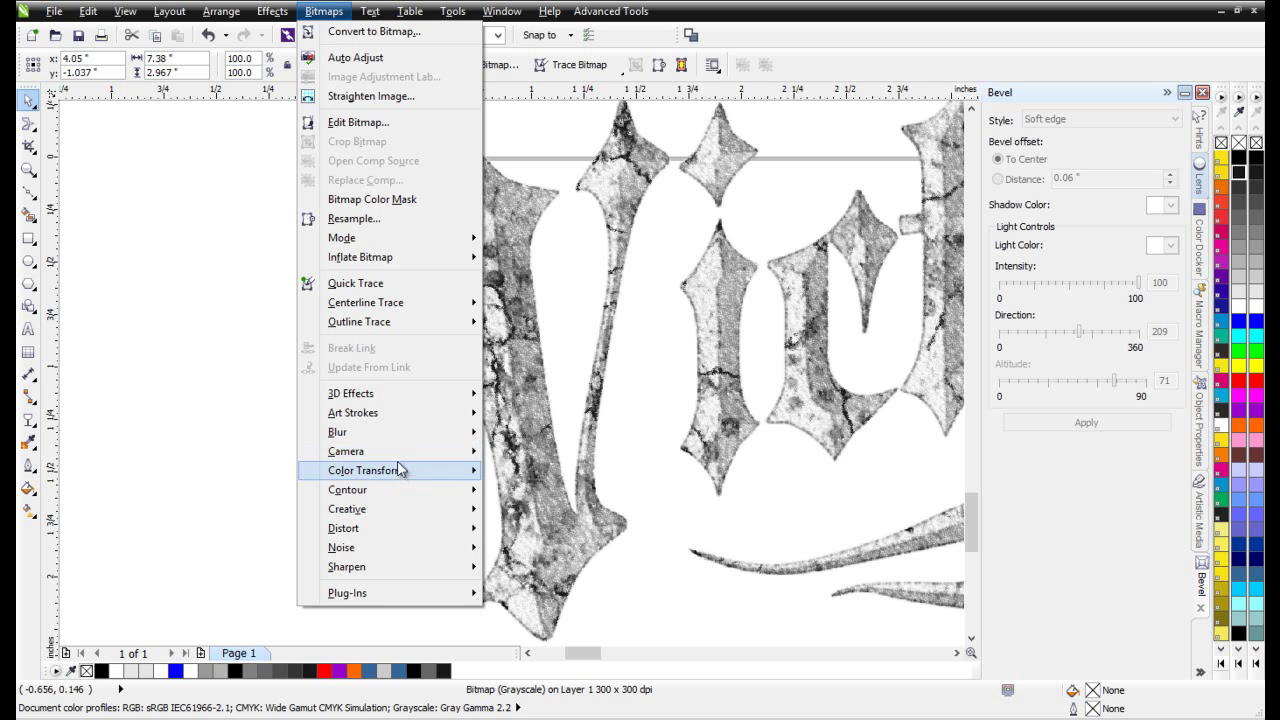
mouse_move(409, 436)
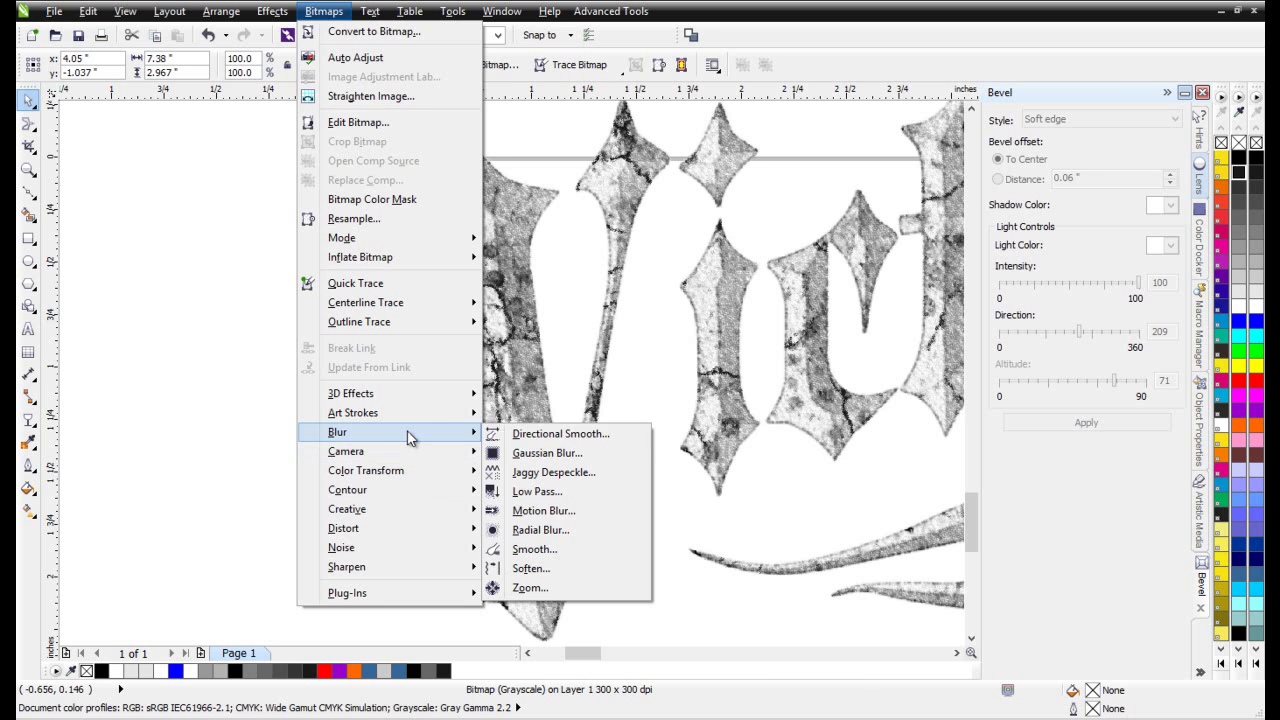
left_click(530, 452)
left_click(467, 398)
left_click(690, 396)
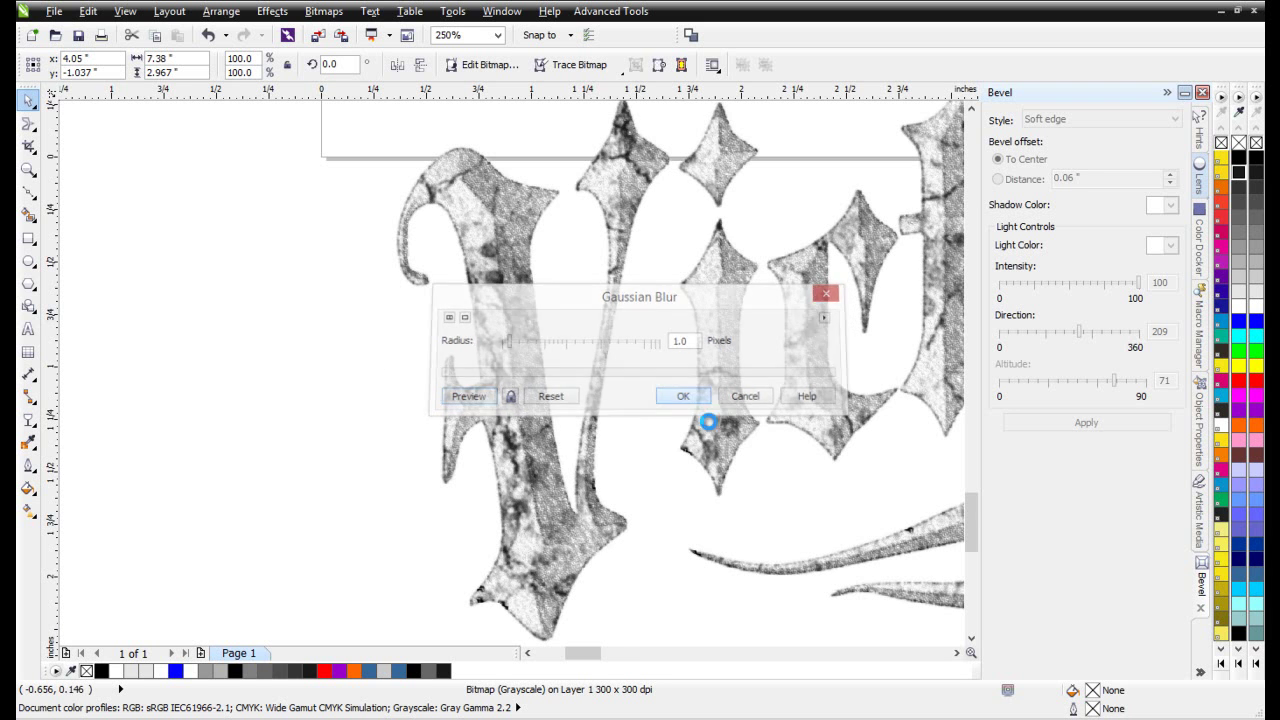
key("F3")
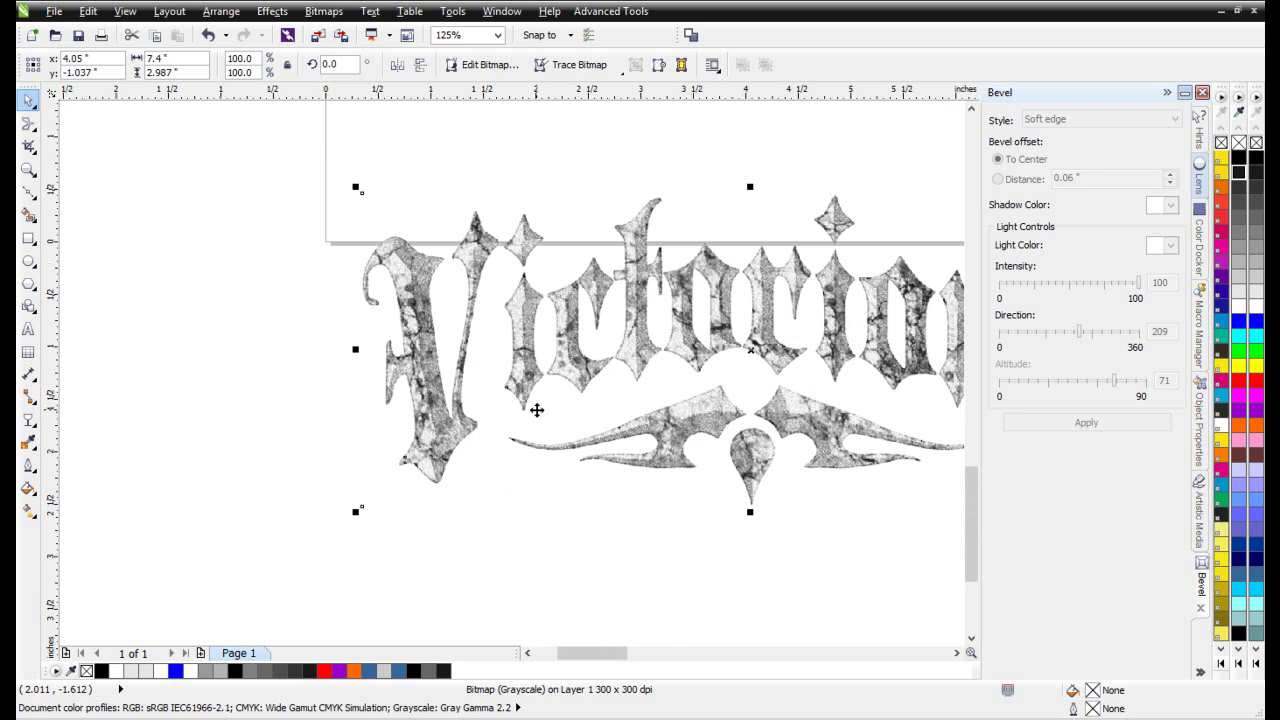
- Merge the texture bitmap and the sketch bitmap beneath it into one 300 dpi, 8-bit grayscale bitmap with a transparent background
scroll(537, 410, "down", 1)
scroll(542, 354, "up", 1)
scroll(510, 377, "down", 1)
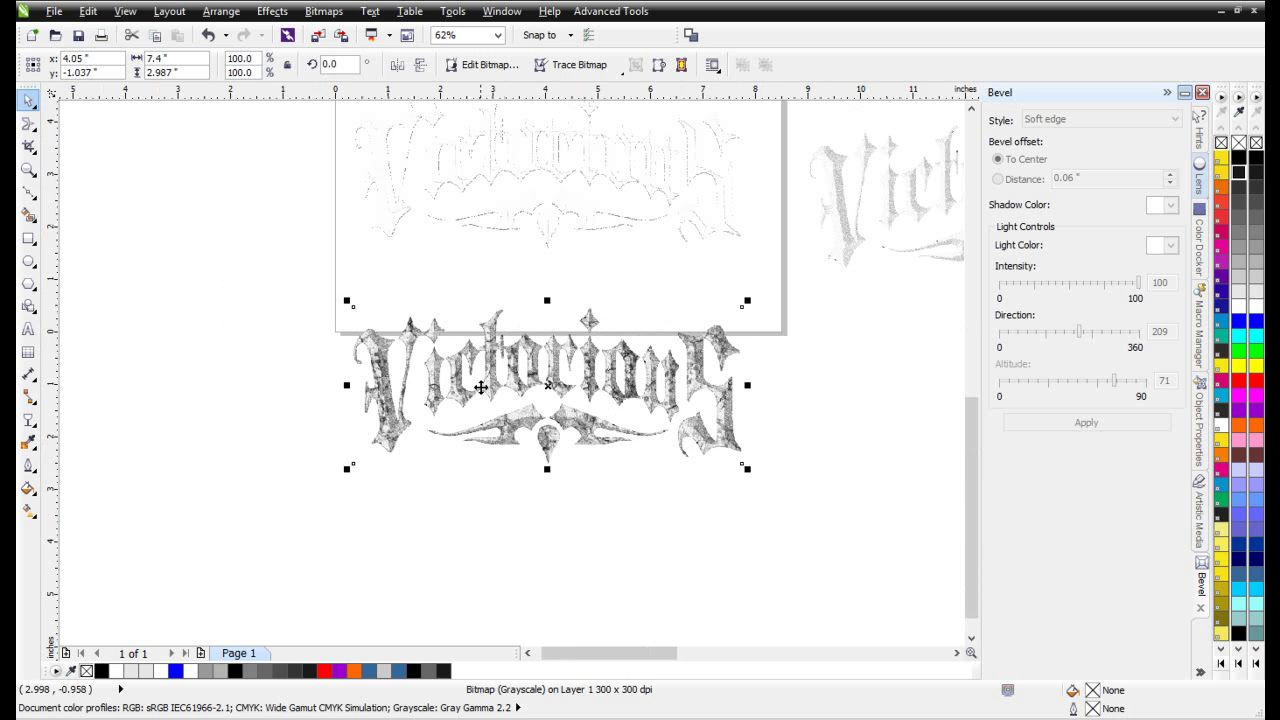
left_click_drag(275, 274, 826, 552)
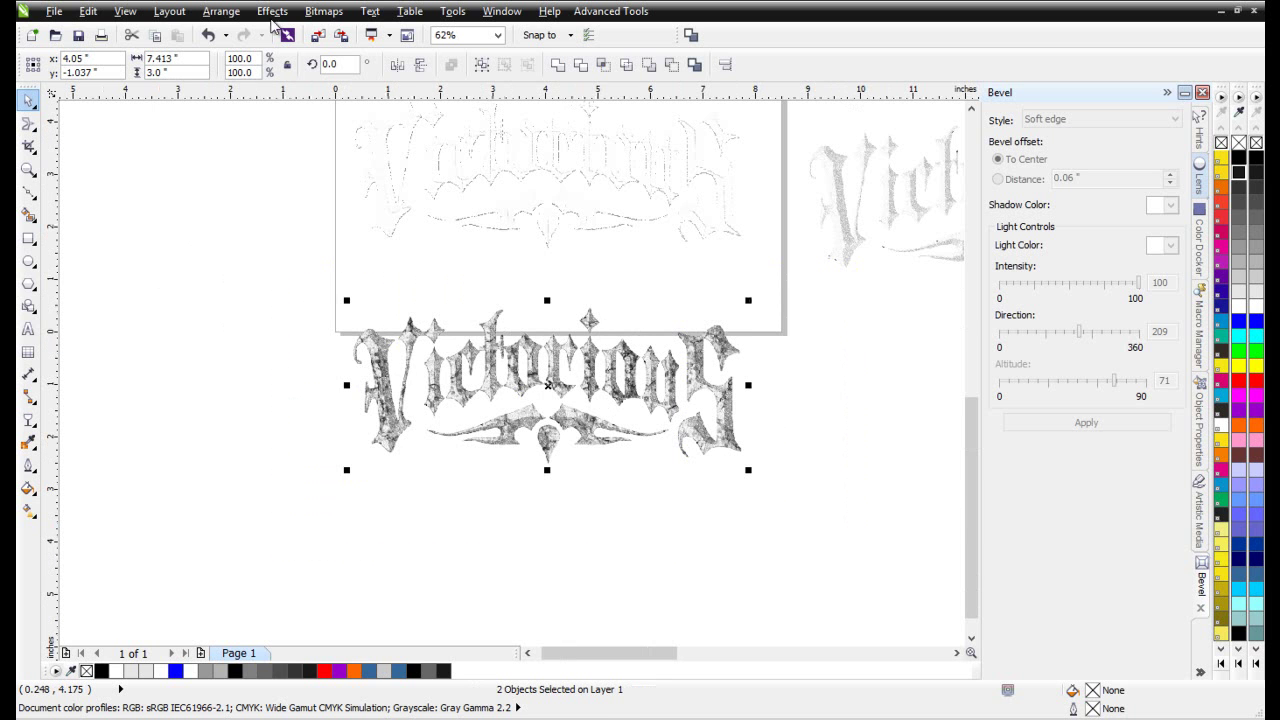
left_click(321, 13)
left_click(345, 31)
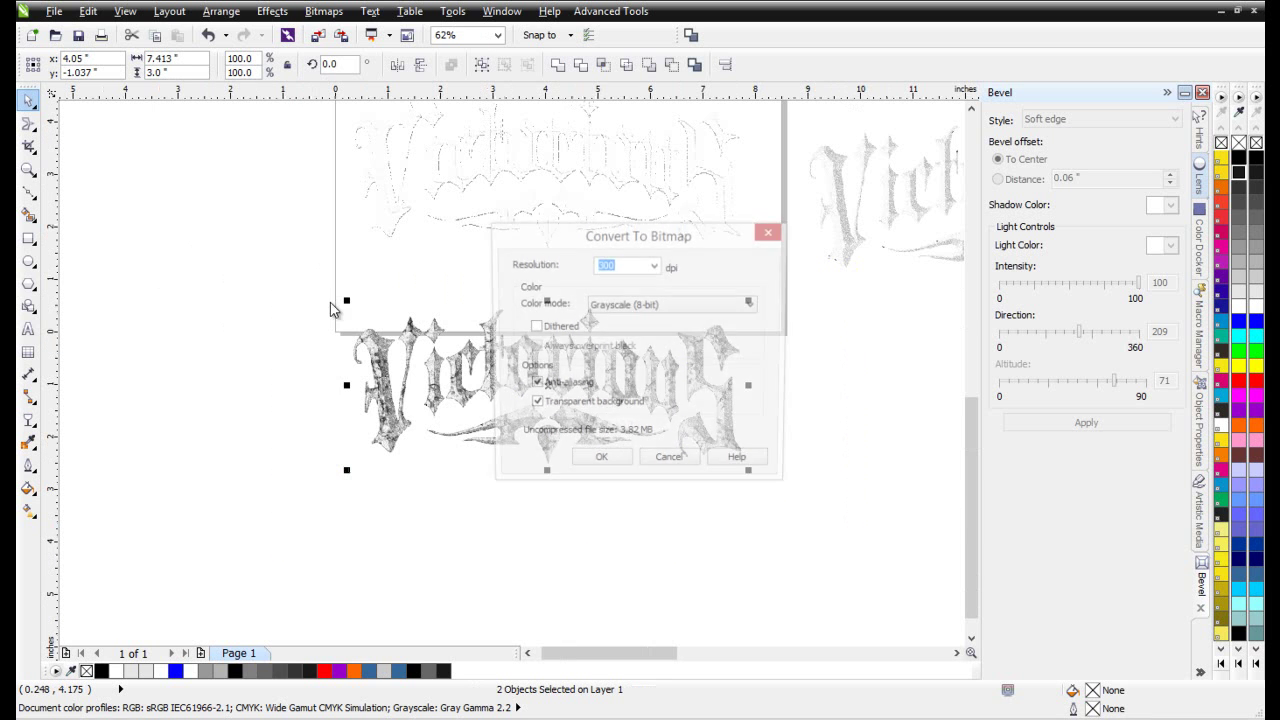
left_click(613, 463)
scroll(497, 366, "up", 2)
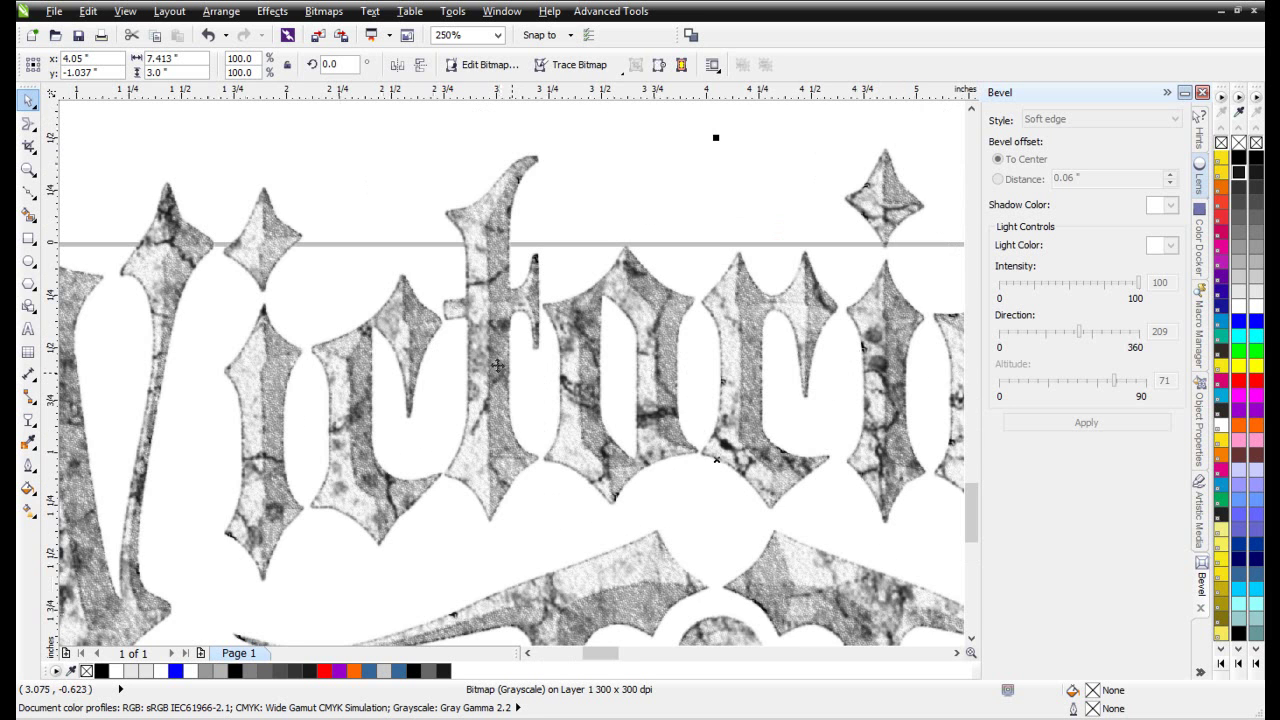
- Open the Tone Curve adjustment for the merged lettering bitmap
scroll(511, 389, "down", 1)
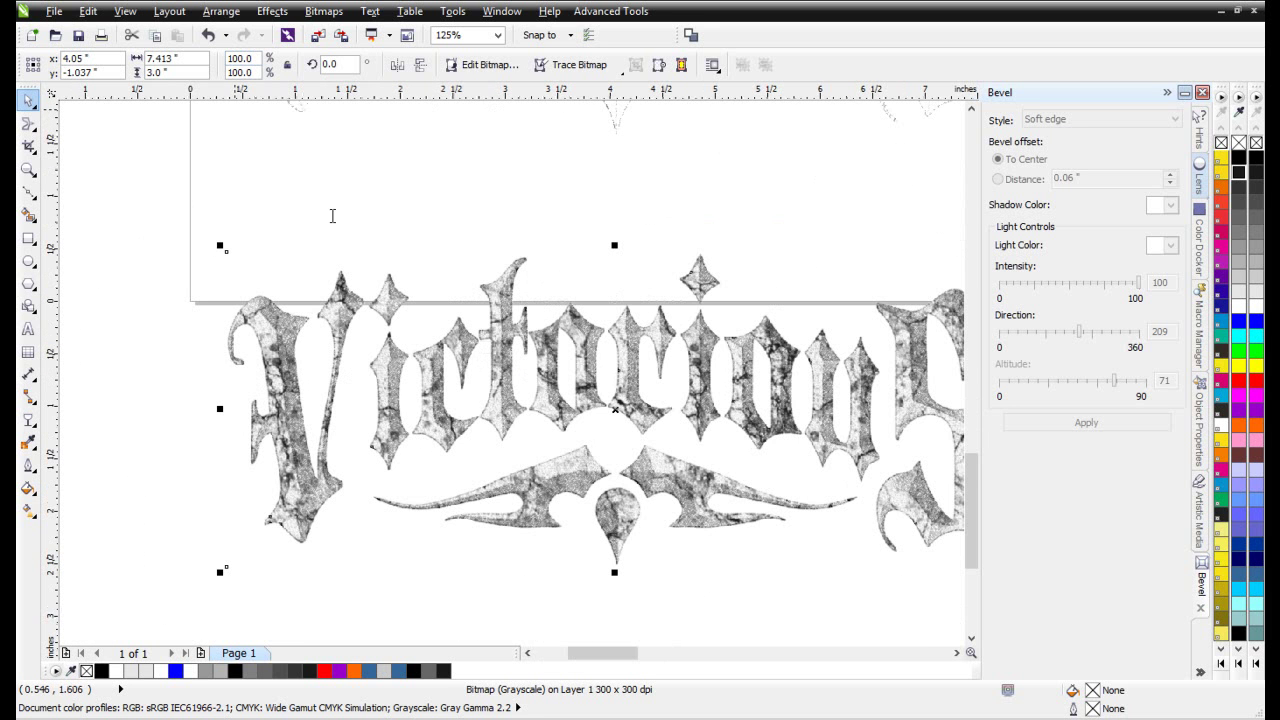
left_click(272, 11)
mouse_move(328, 33)
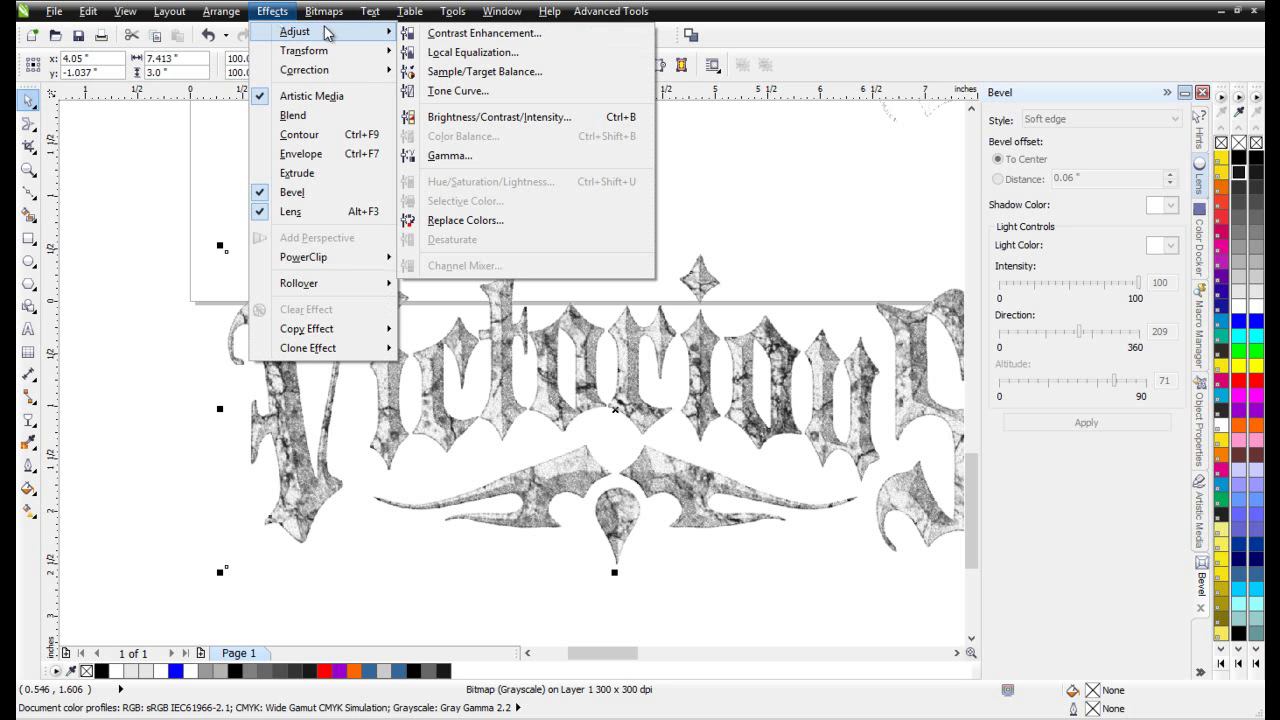
left_click(488, 92)
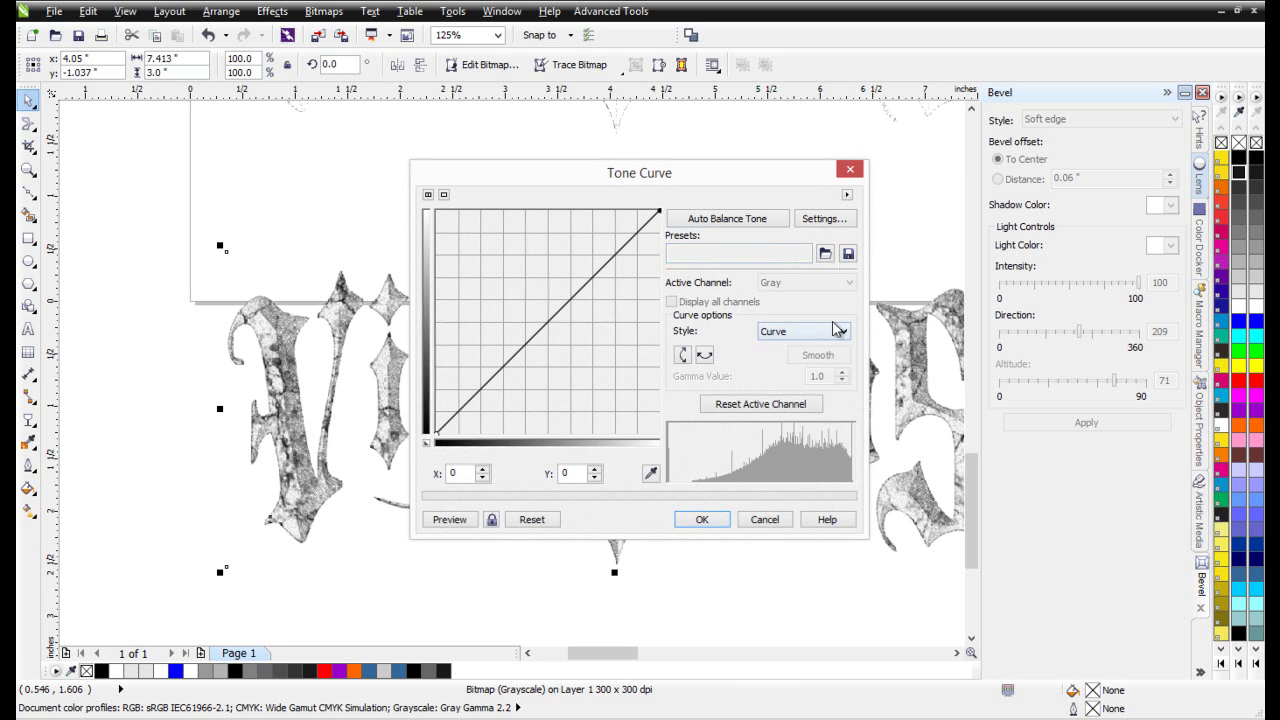
- Try a straight-style tone curve with a highlight point at 227, 255, preview it and reset the curve
left_click(838, 331)
left_click(832, 353)
left_click_drag(659, 211, 635, 211)
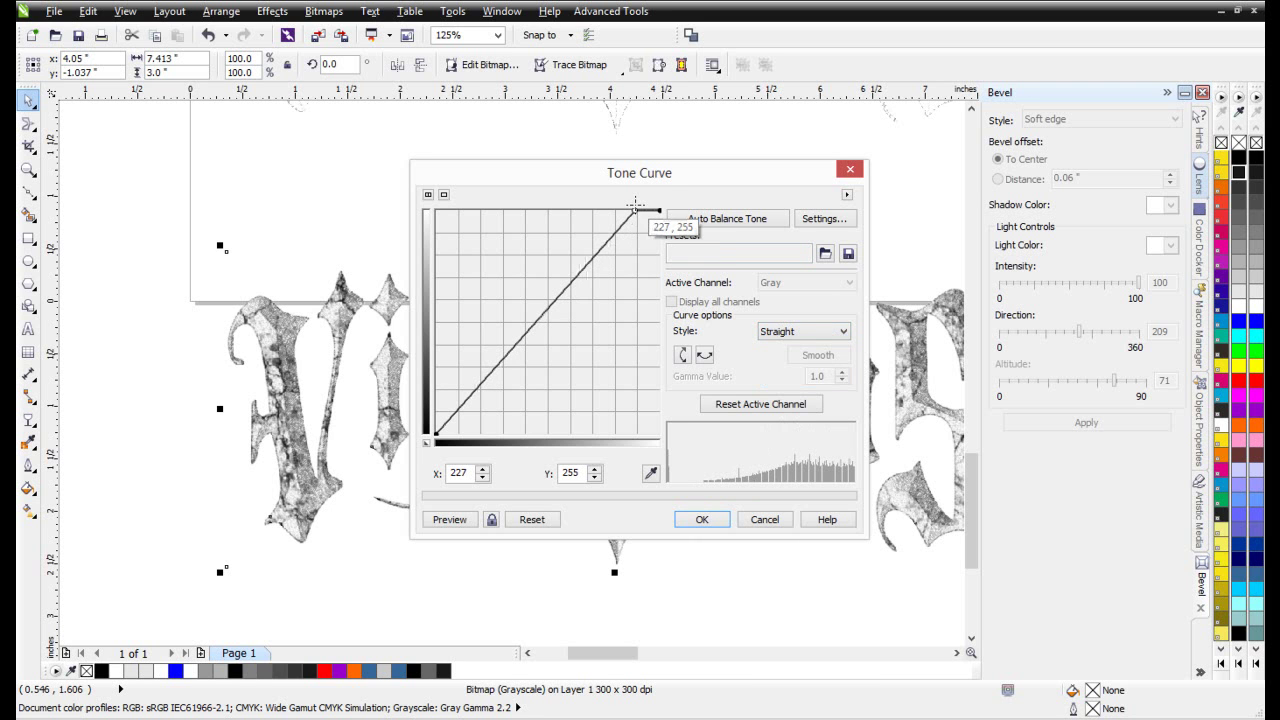
left_click(463, 522)
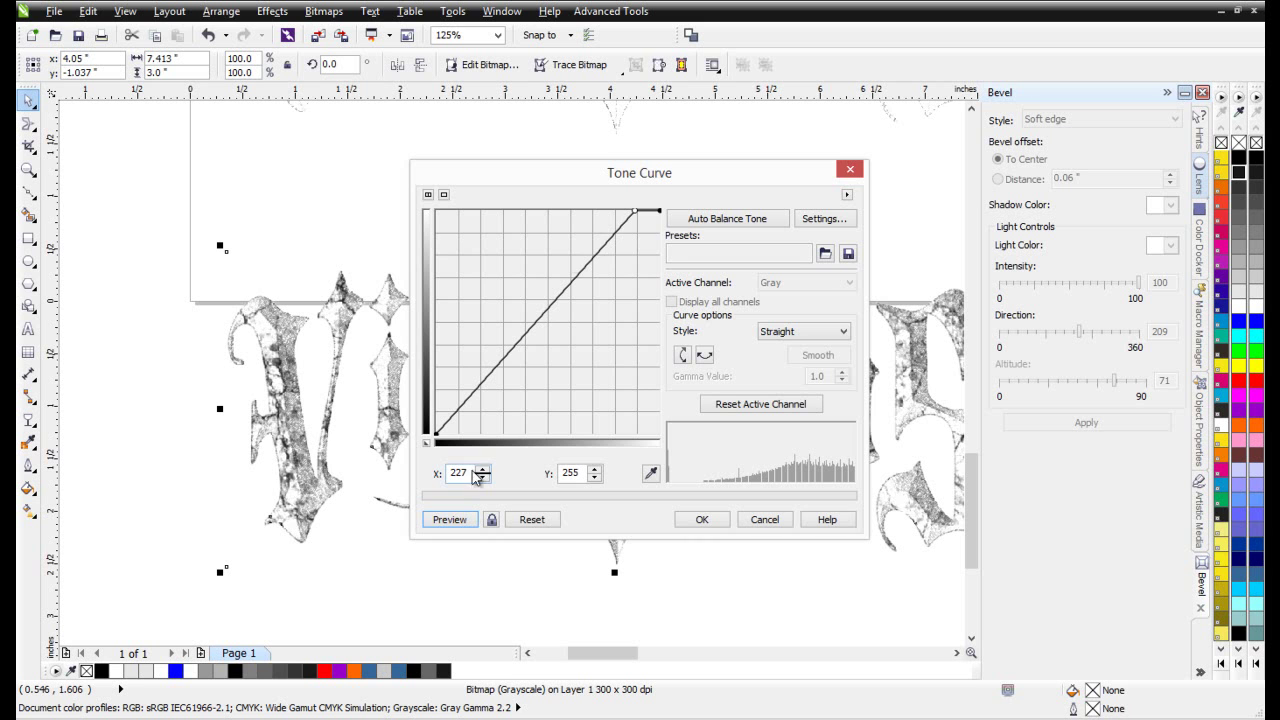
left_click_drag(578, 177, 809, 198)
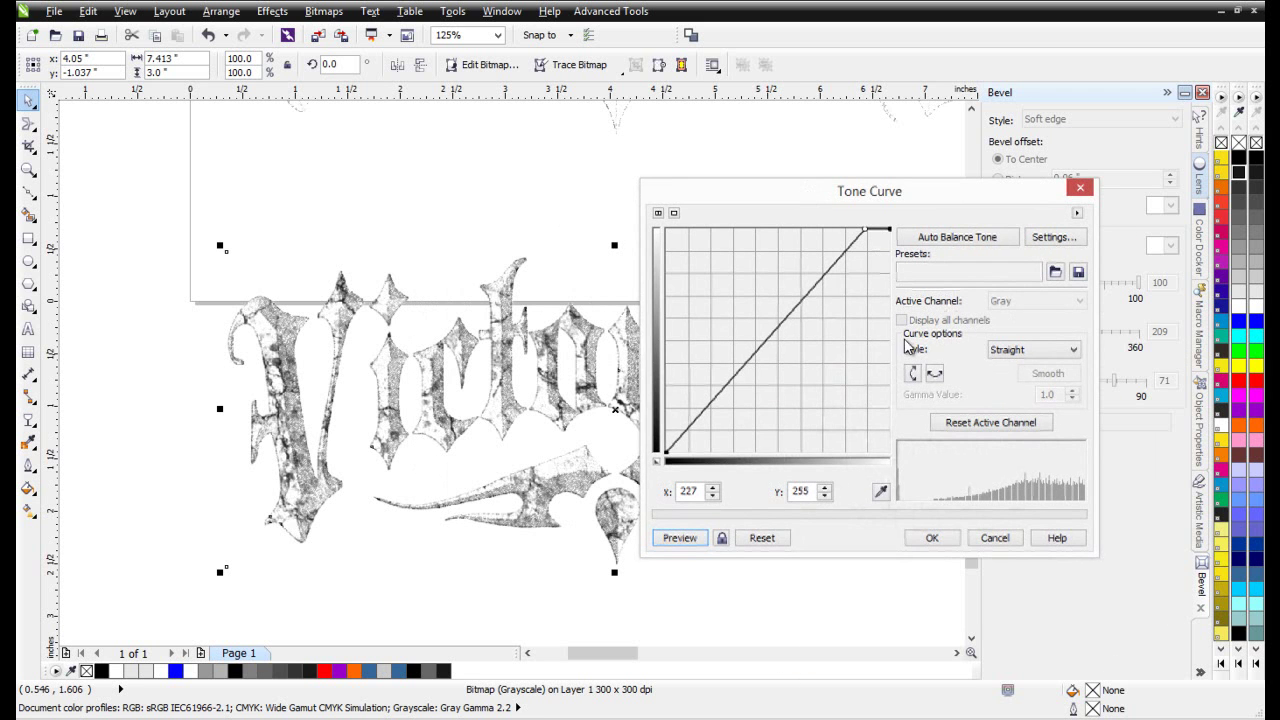
left_click(759, 541)
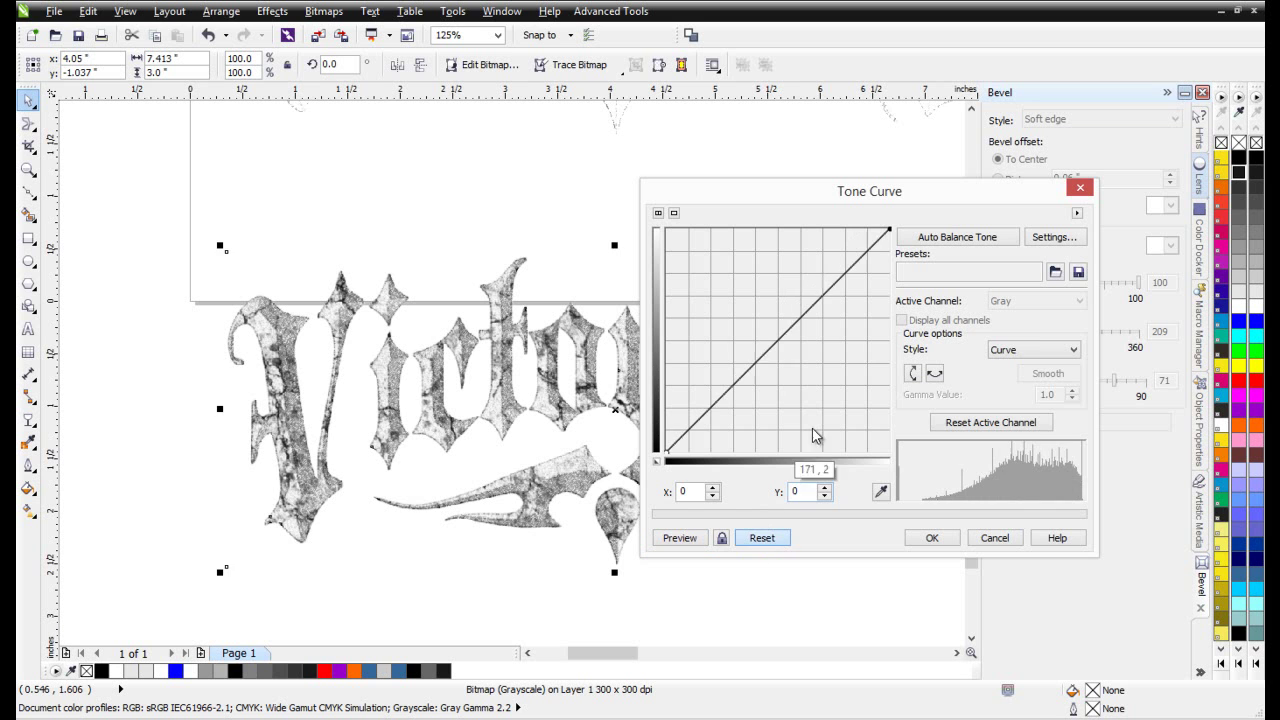
- Apply a curve-style tone curve to the merged lettering bitmap with points at 134, 99 and 224, 228, previewing each adjustment
left_click(793, 372)
left_click(693, 538)
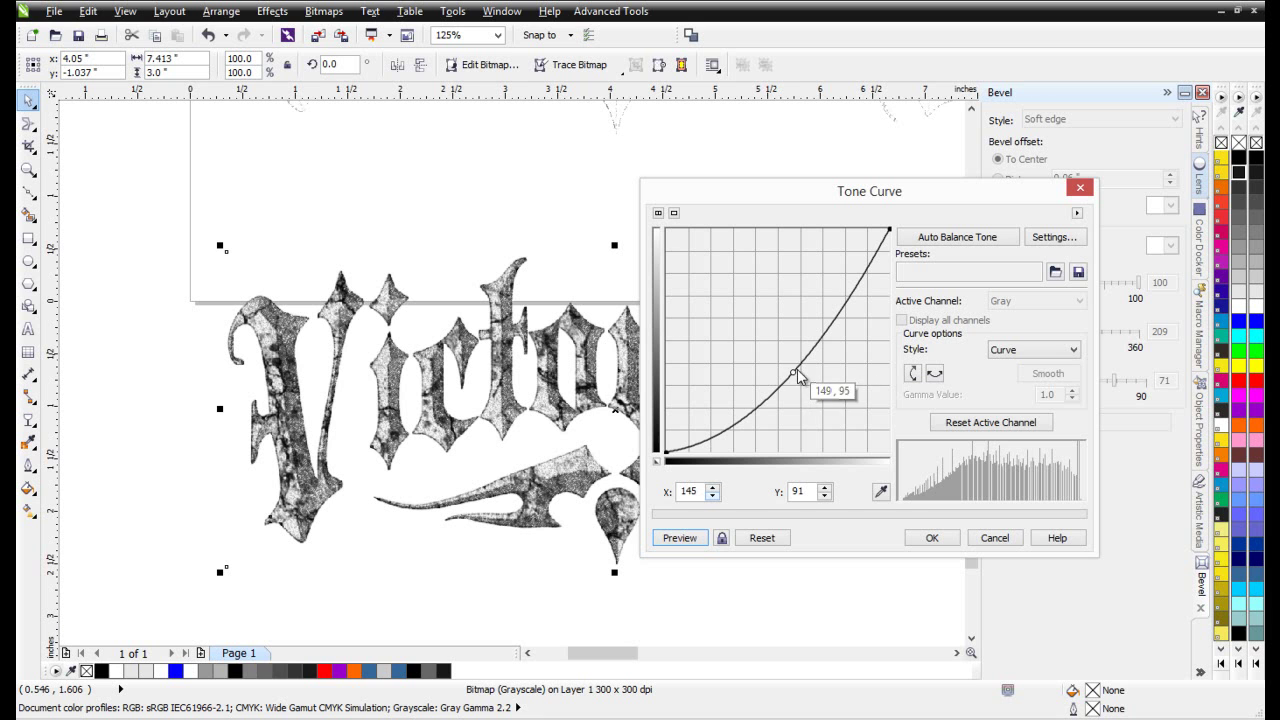
left_click_drag(793, 373, 783, 365)
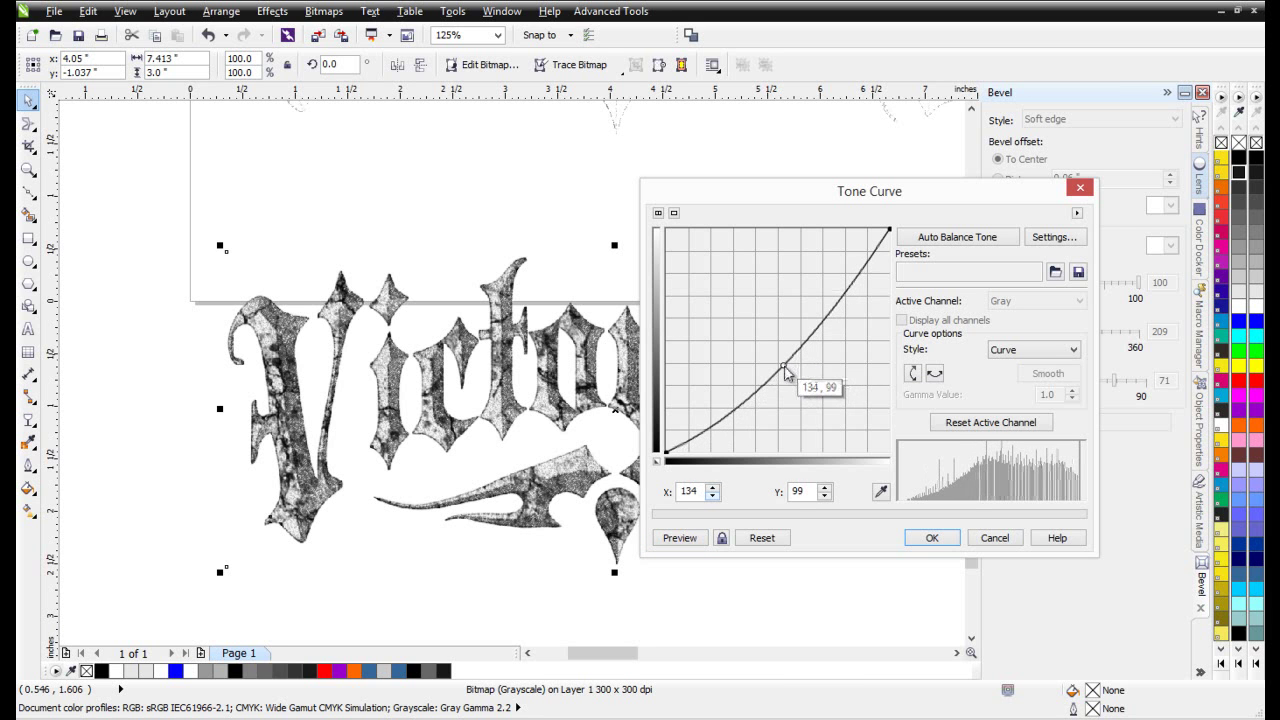
left_click(680, 538)
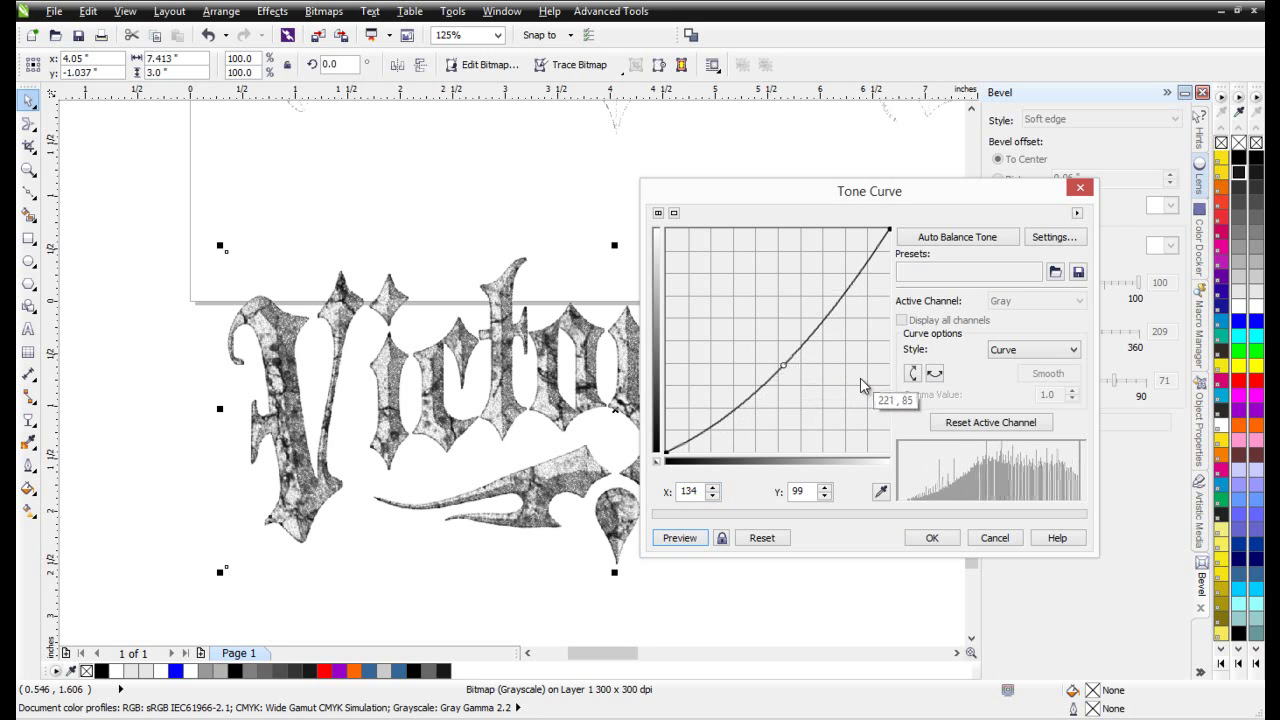
left_click(862, 253)
left_click(676, 537)
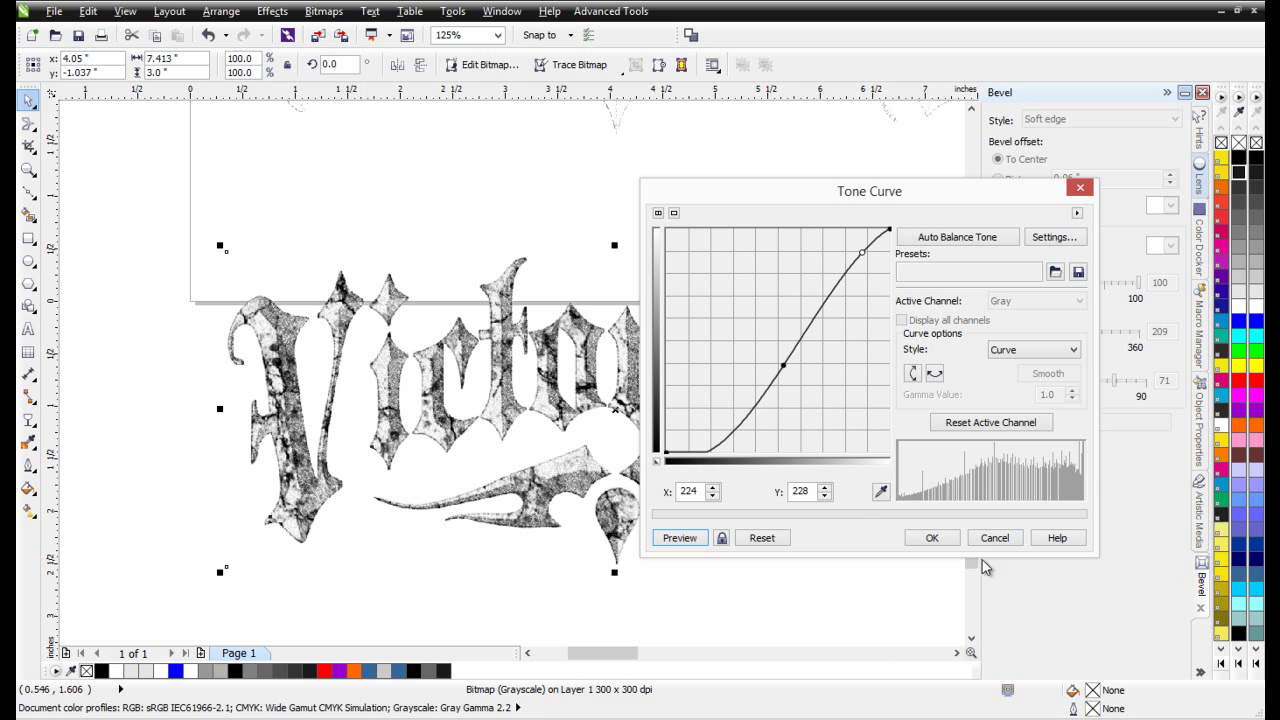
left_click(934, 539)
- Move the toned lettering bitmap off the page to beside the dark T-shirt mockup, centred at about 49.1, 7.1 inches
scroll(645, 514, "down", 1)
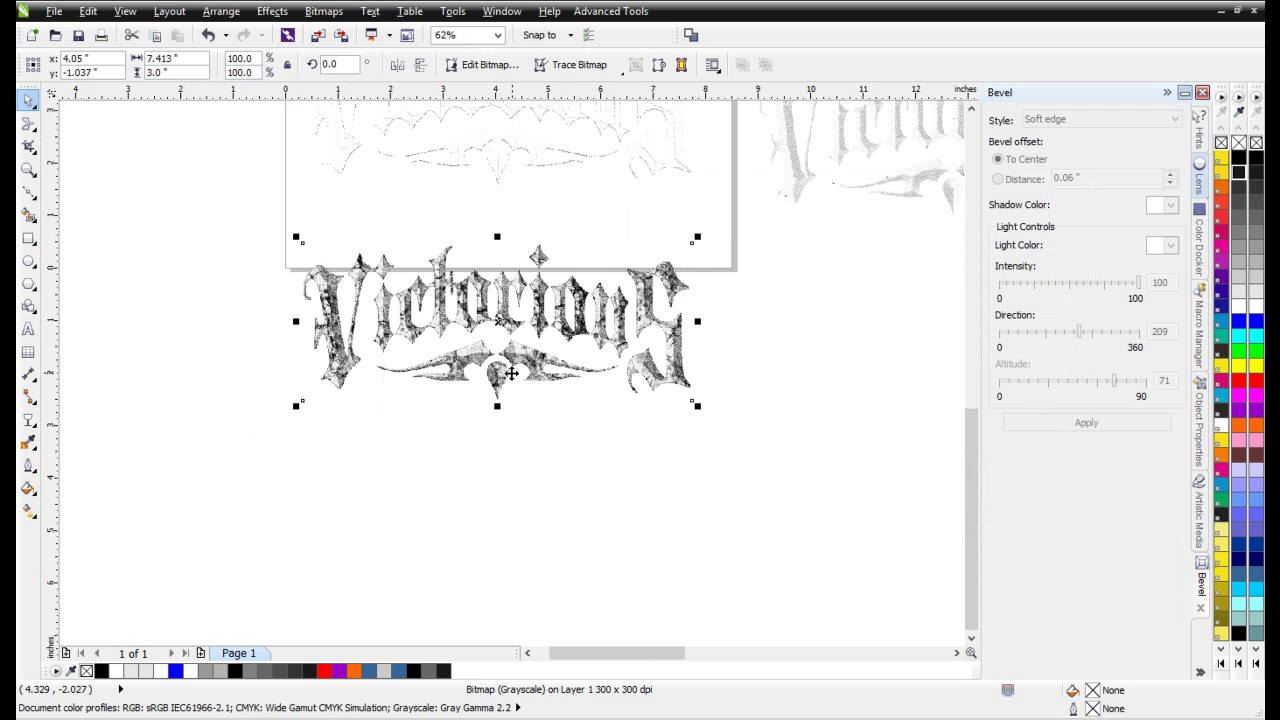
scroll(454, 344, "up", 1)
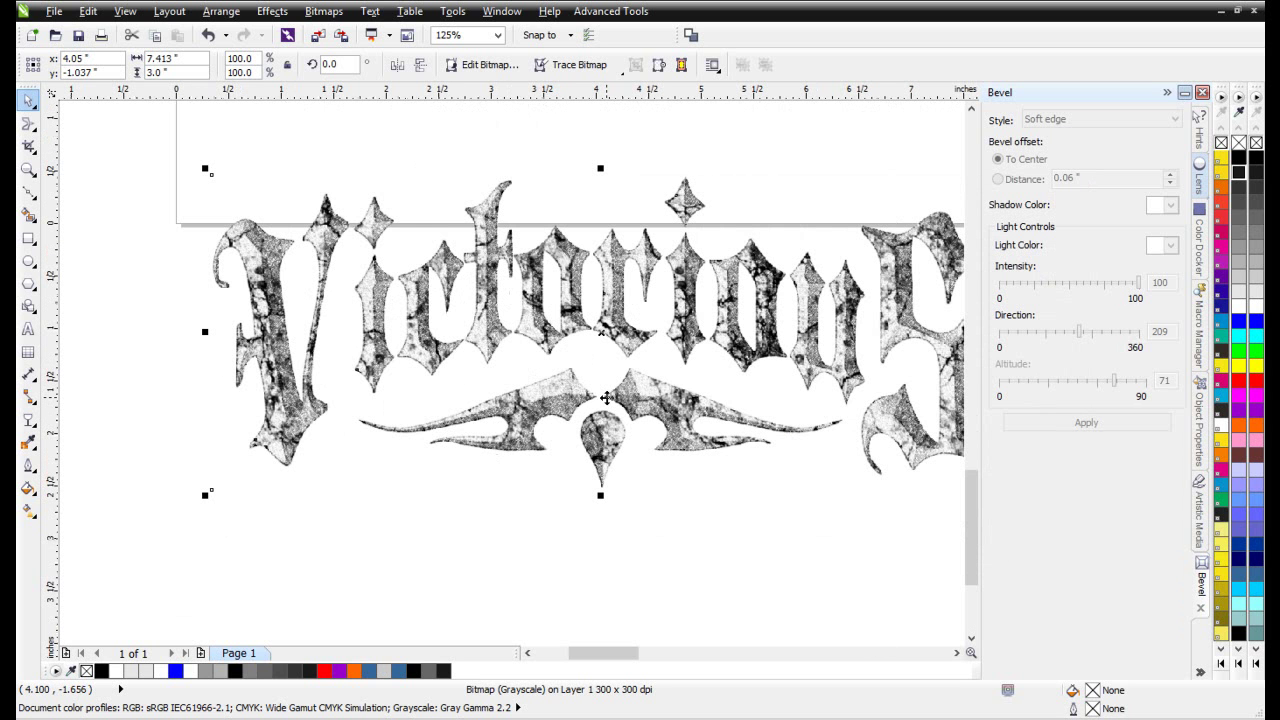
scroll(510, 368, "down", 2)
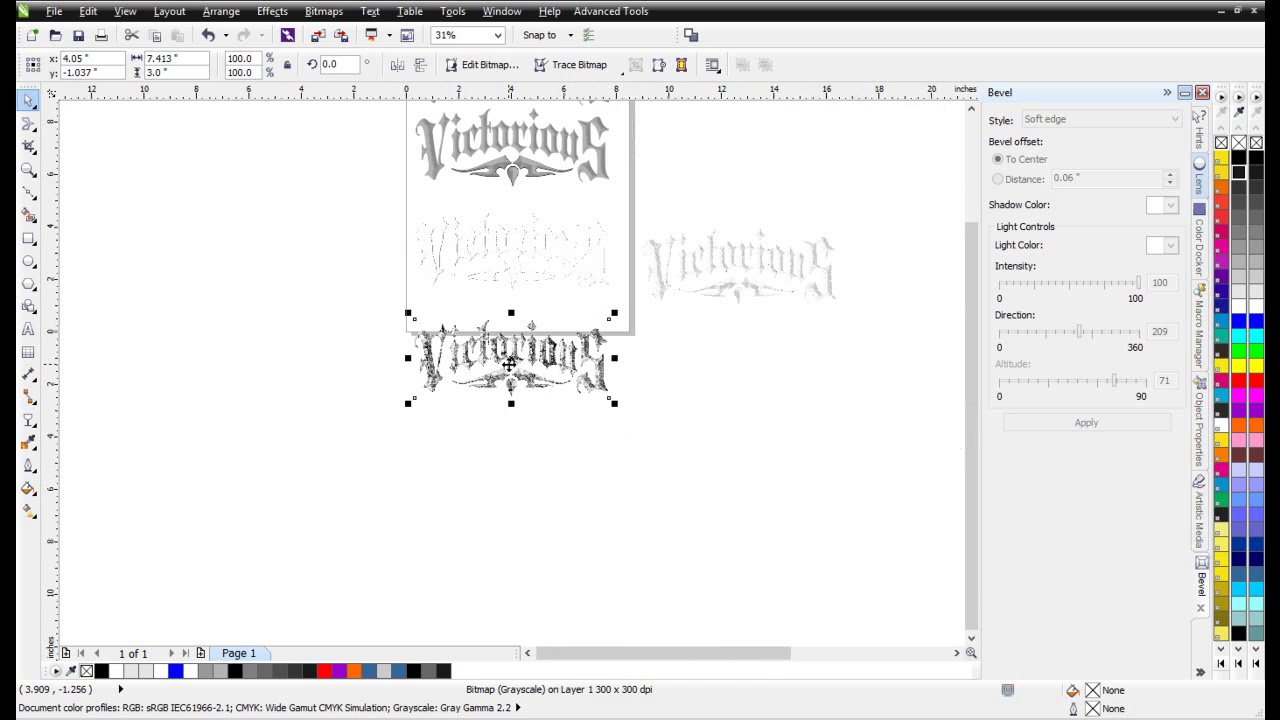
scroll(510, 366, "up", 1)
scroll(510, 380, "down", 3)
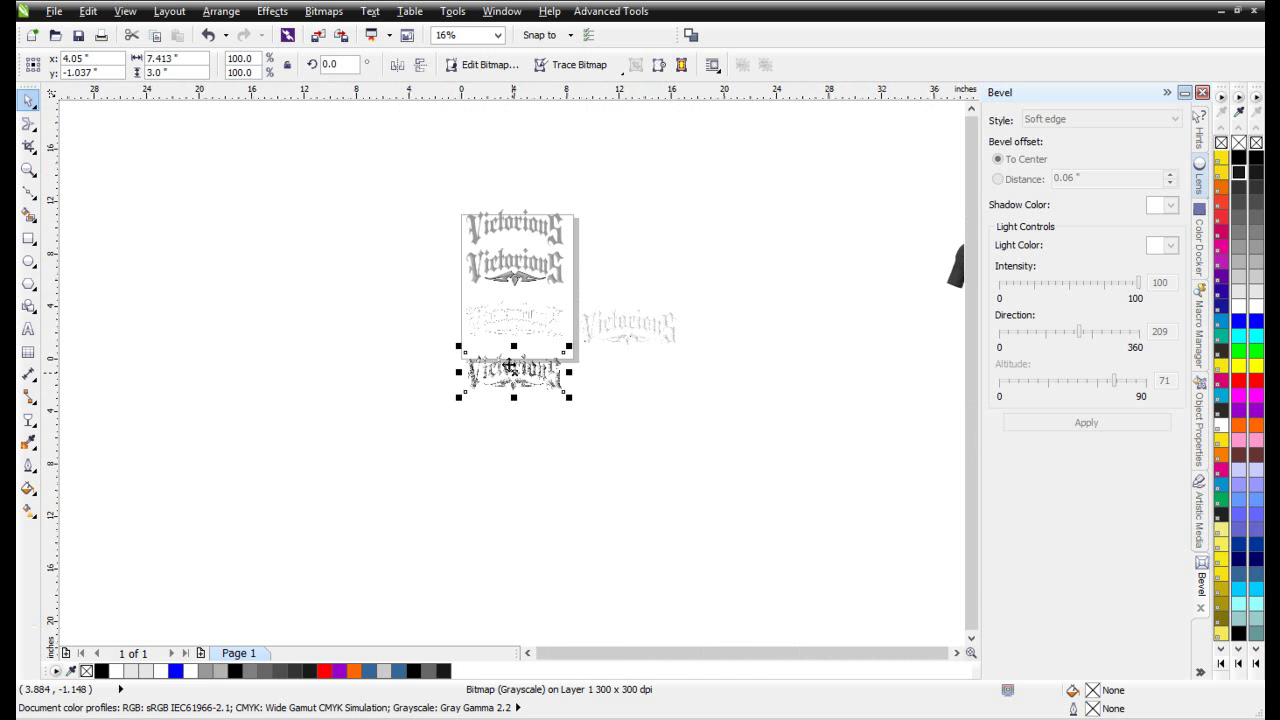
left_click_drag(510, 397, 810, 322)
scroll(775, 332, "up", 2)
scroll(512, 378, "up", 1)
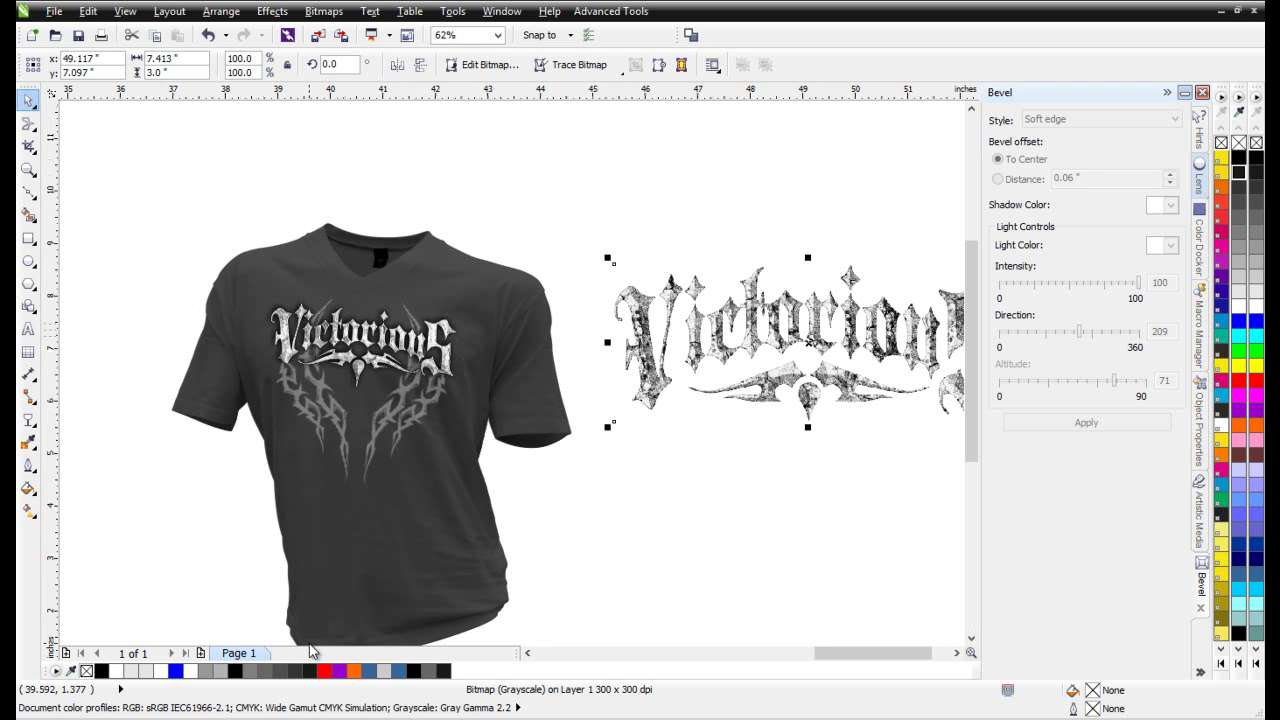
- Switch to the web browser to view the Affliction Lonsdale S/S Taping Tee reference
key("alt+Tab")
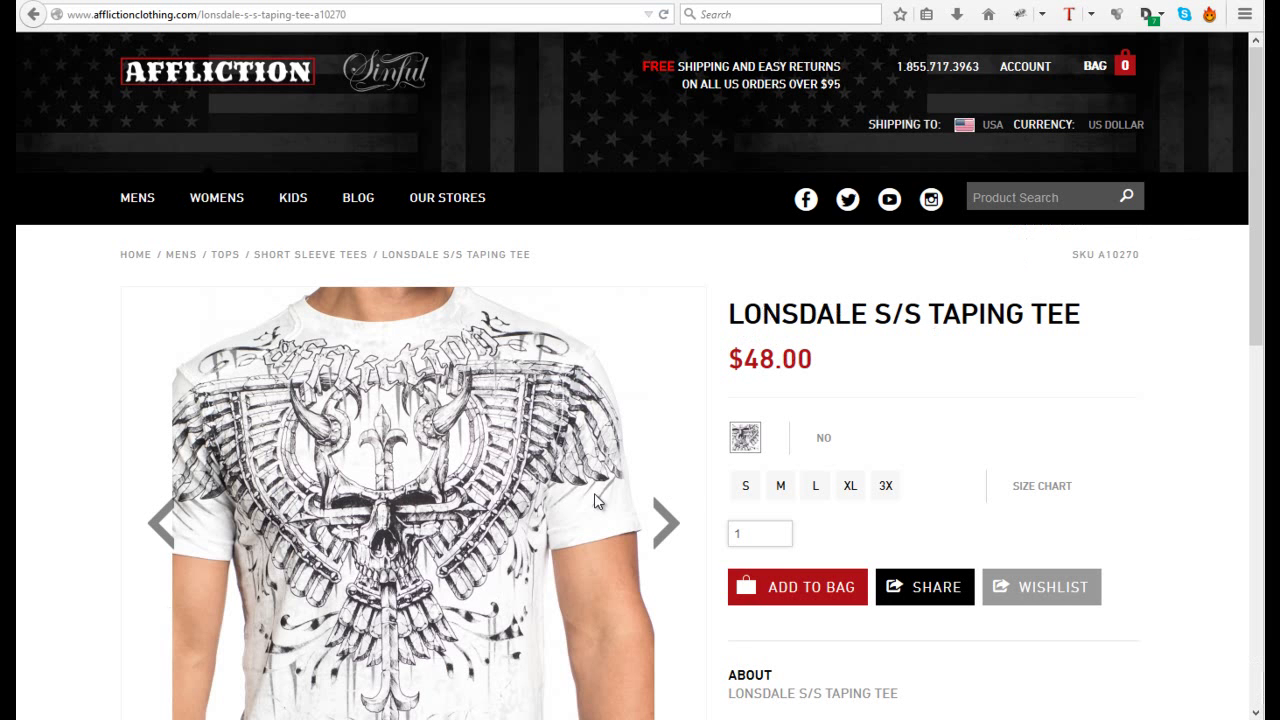